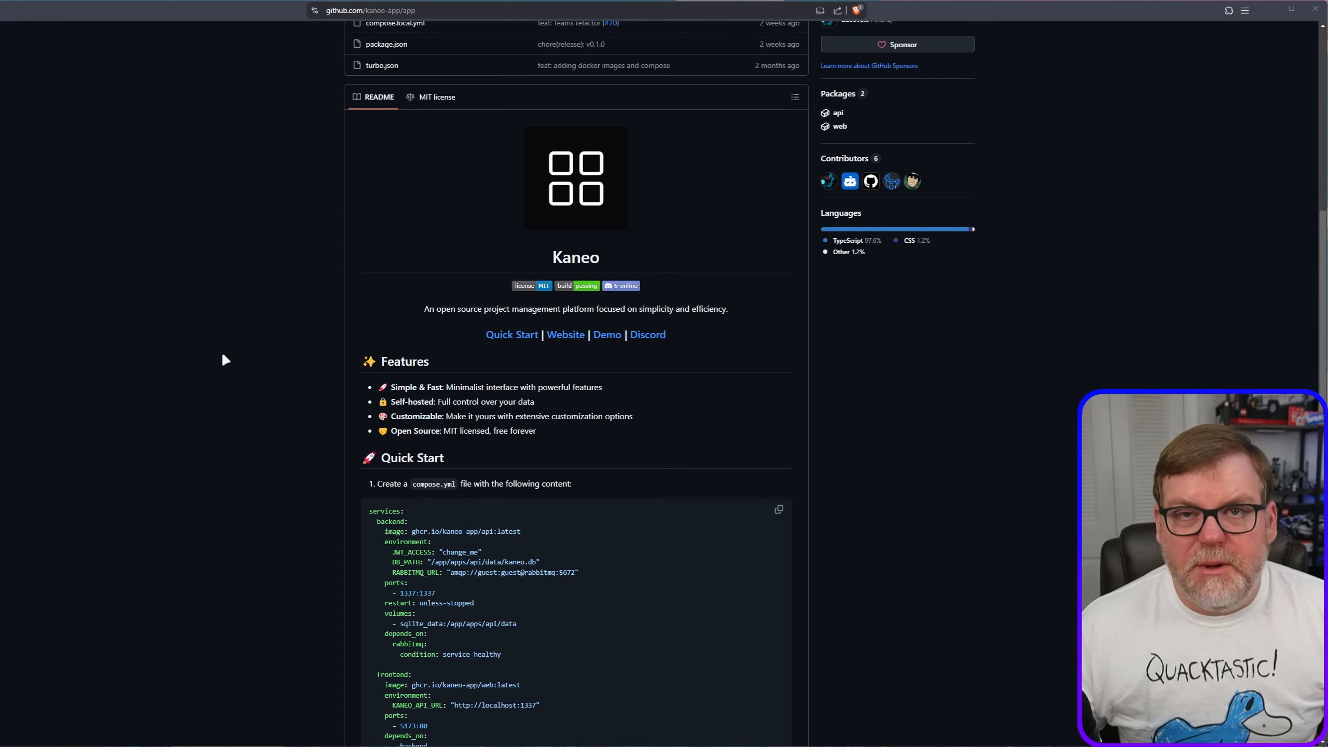
- Sign up for a new Kaneo account with the user's full name, e-mail address and a password
scroll(473, 459, down, 5)
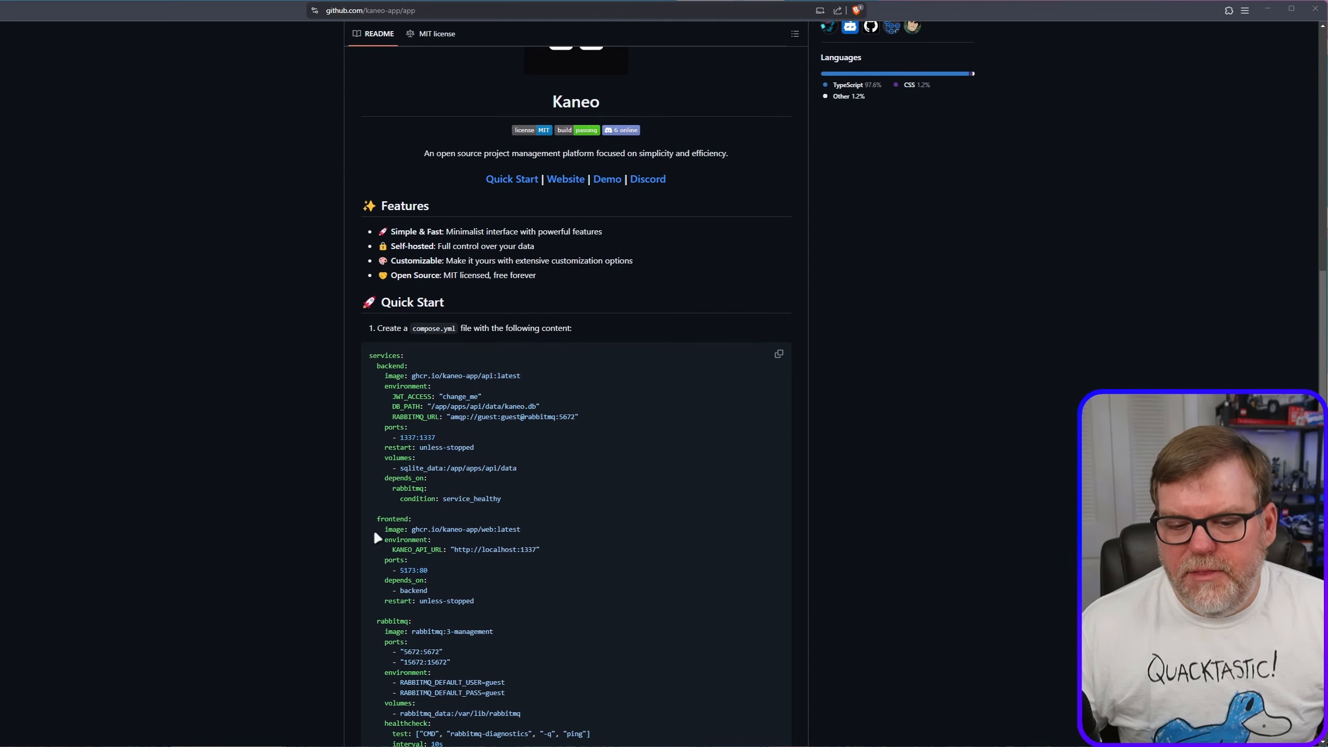
scroll(237, 427, up, 5)
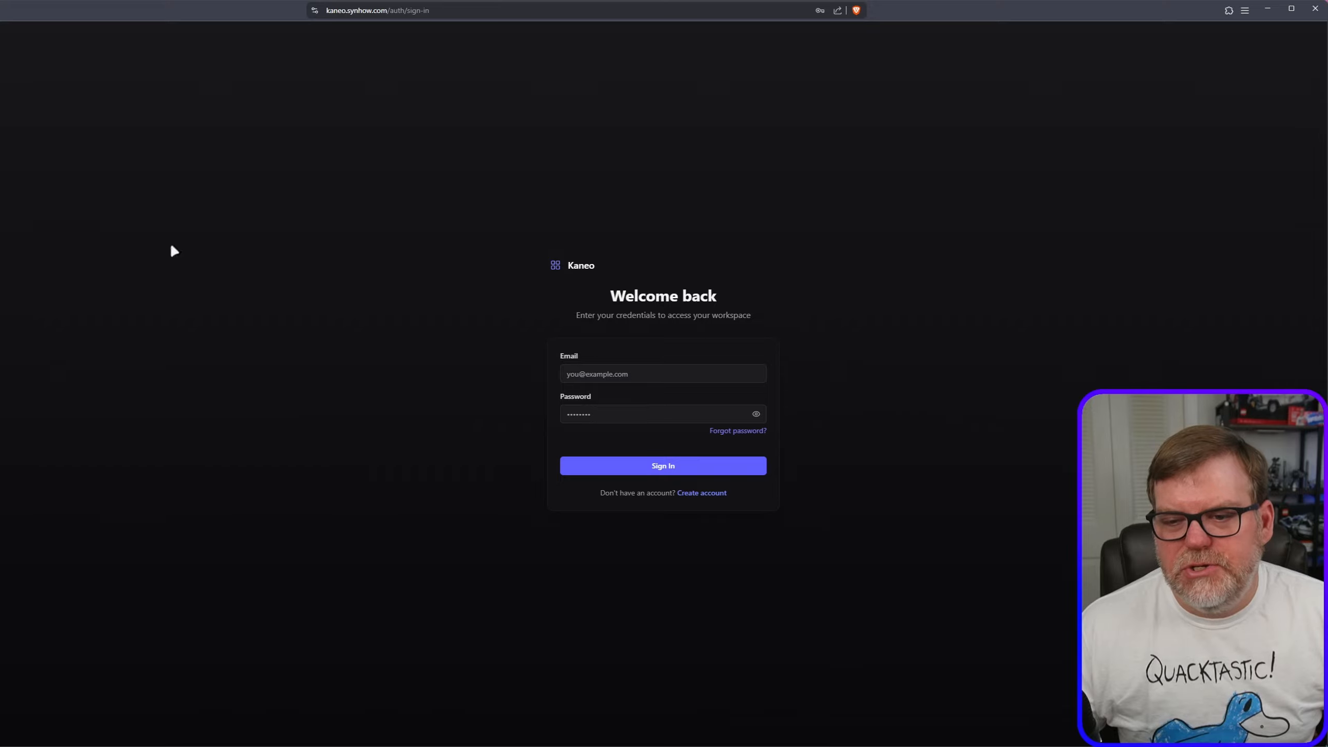
click(657, 370)
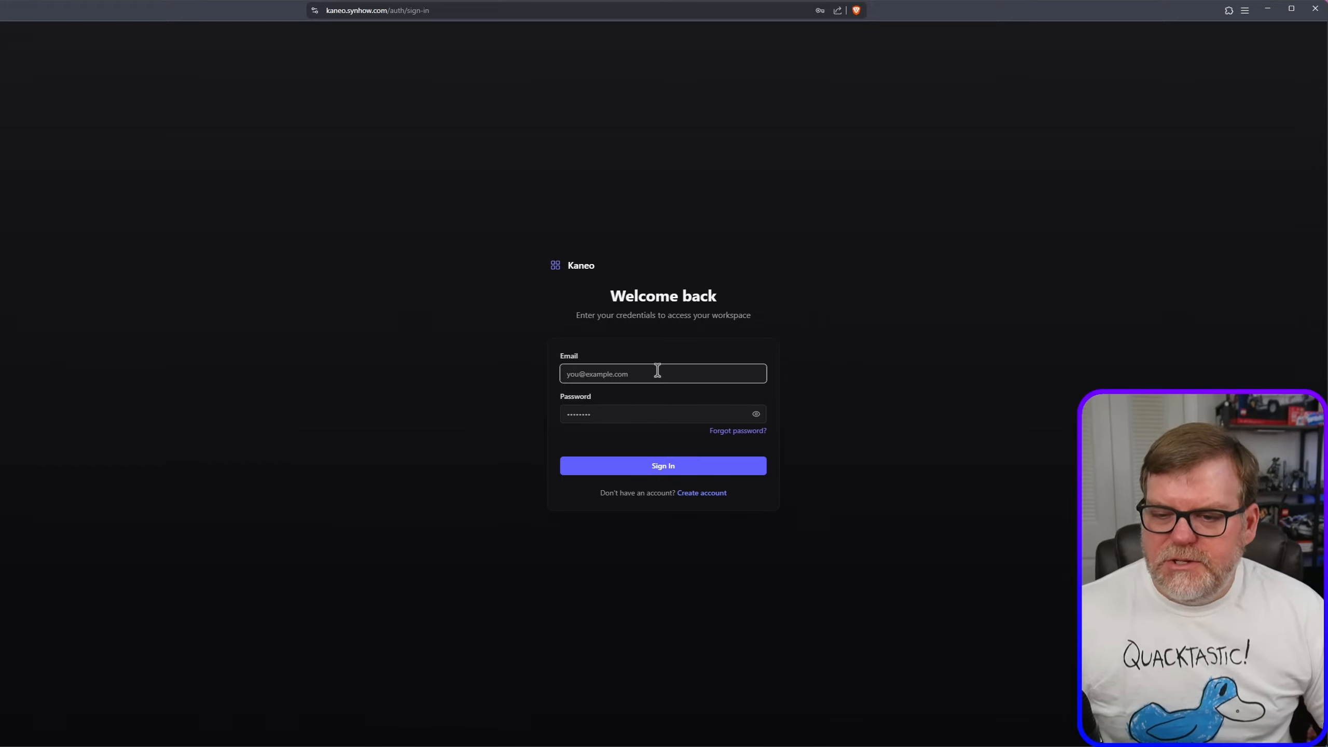
click(713, 492)
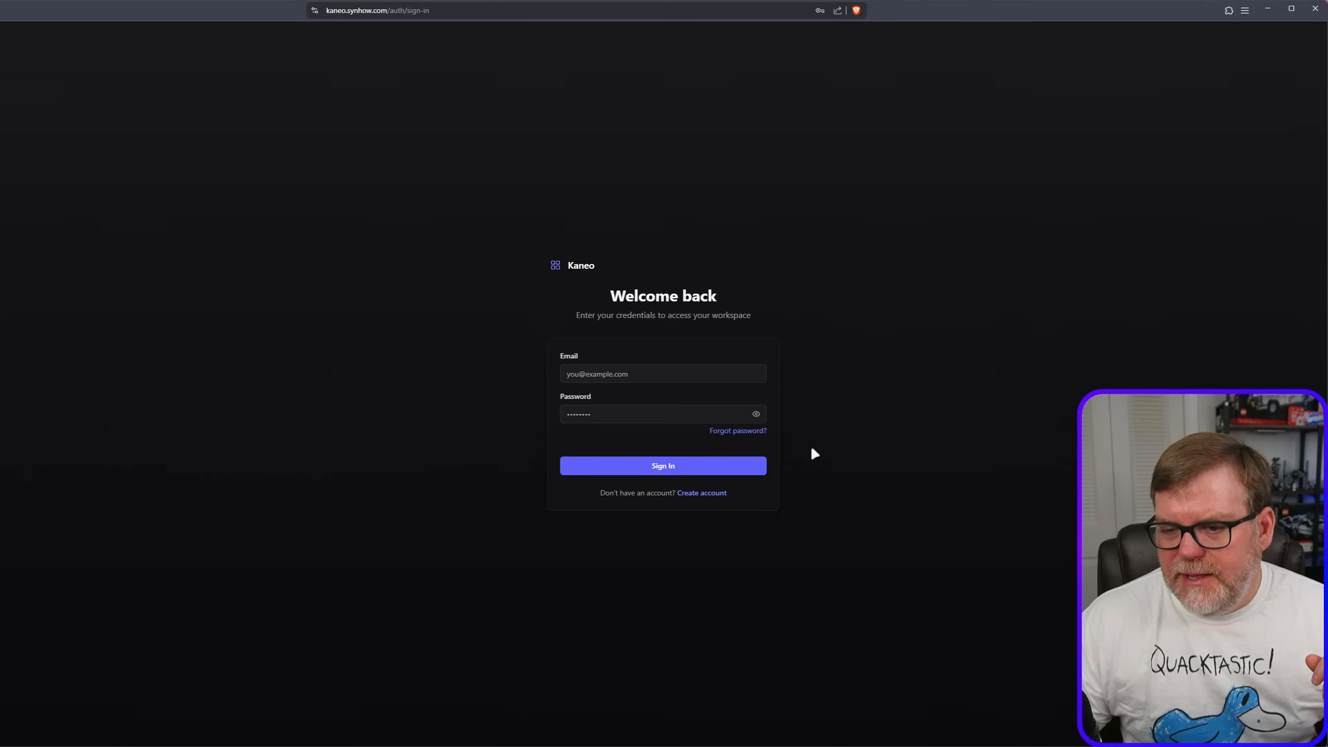
click(712, 494)
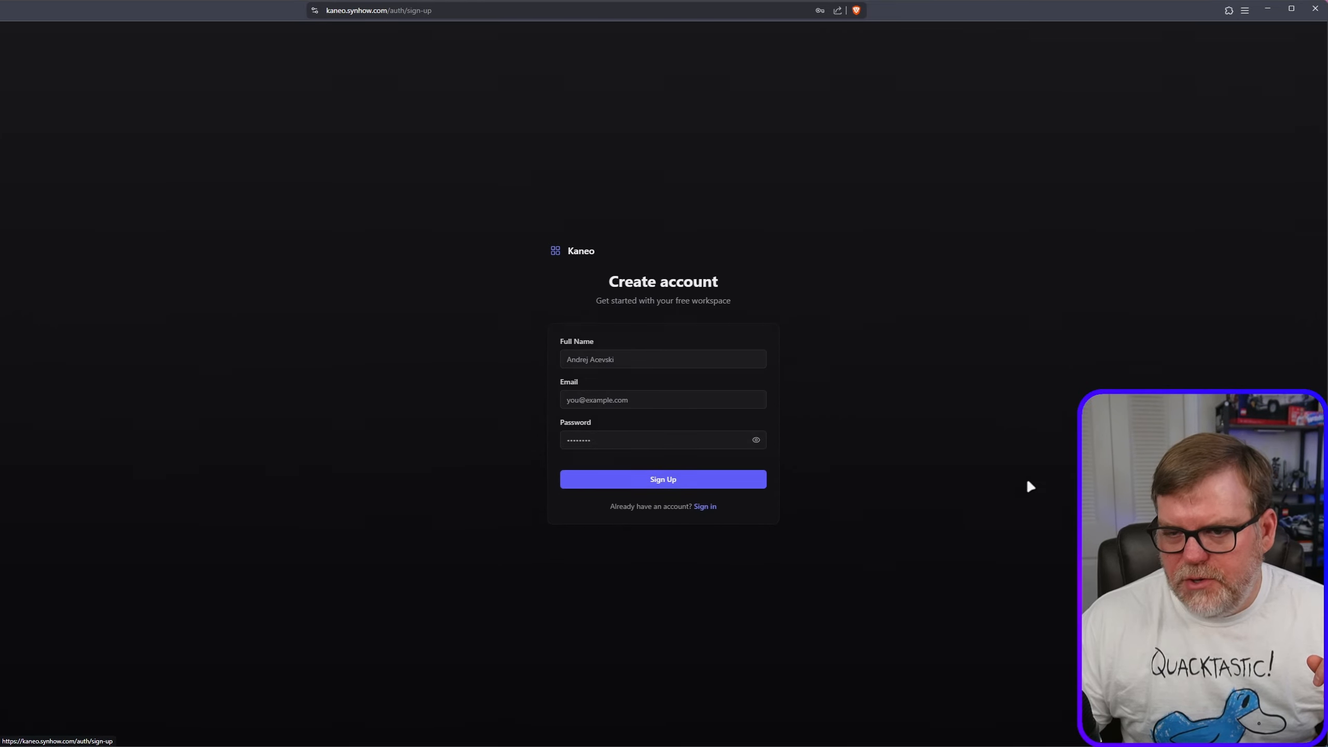
click(648, 367)
text(Ben)
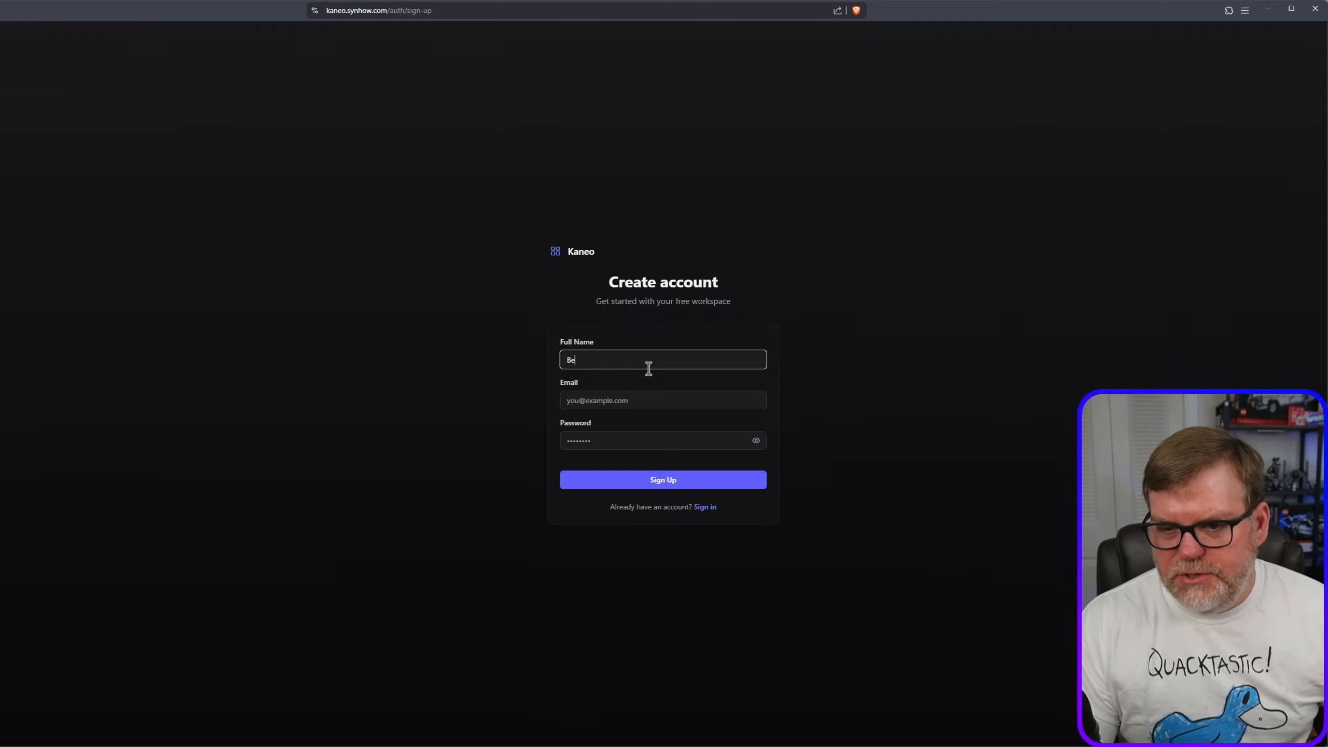
key(Tab)
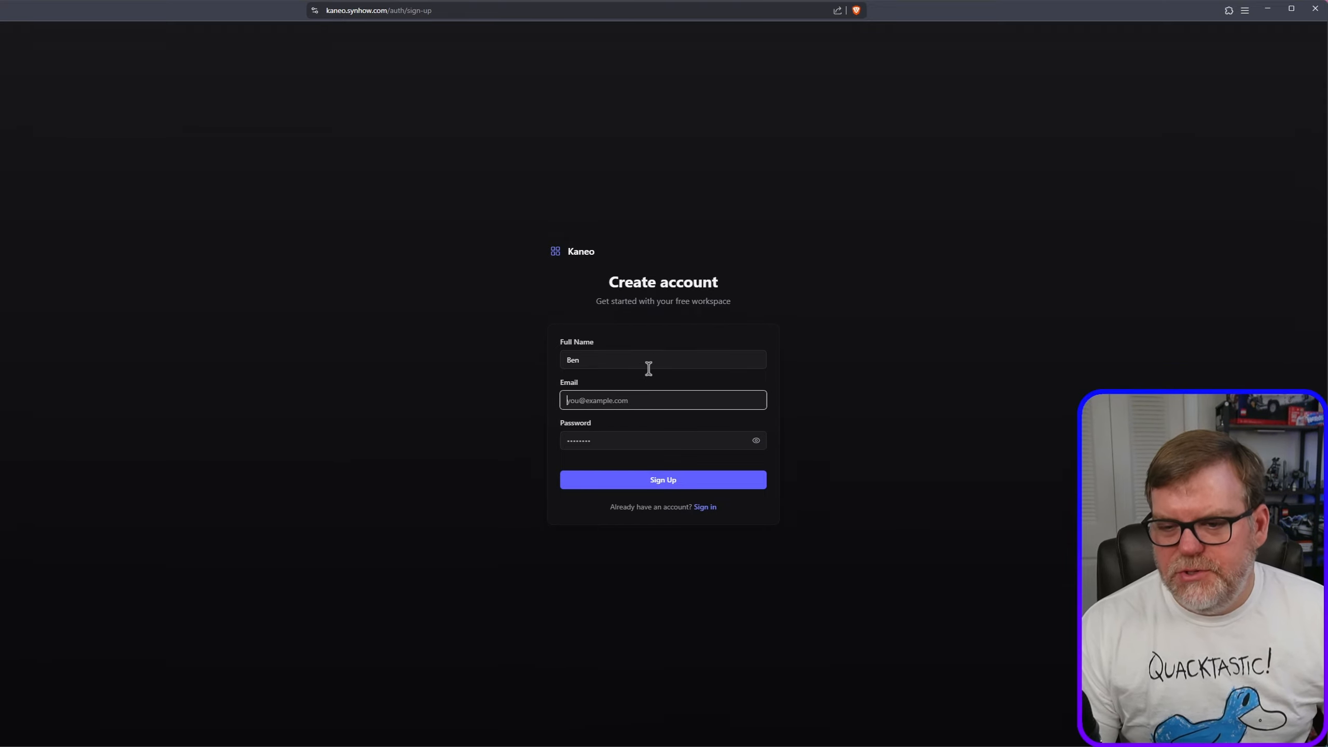
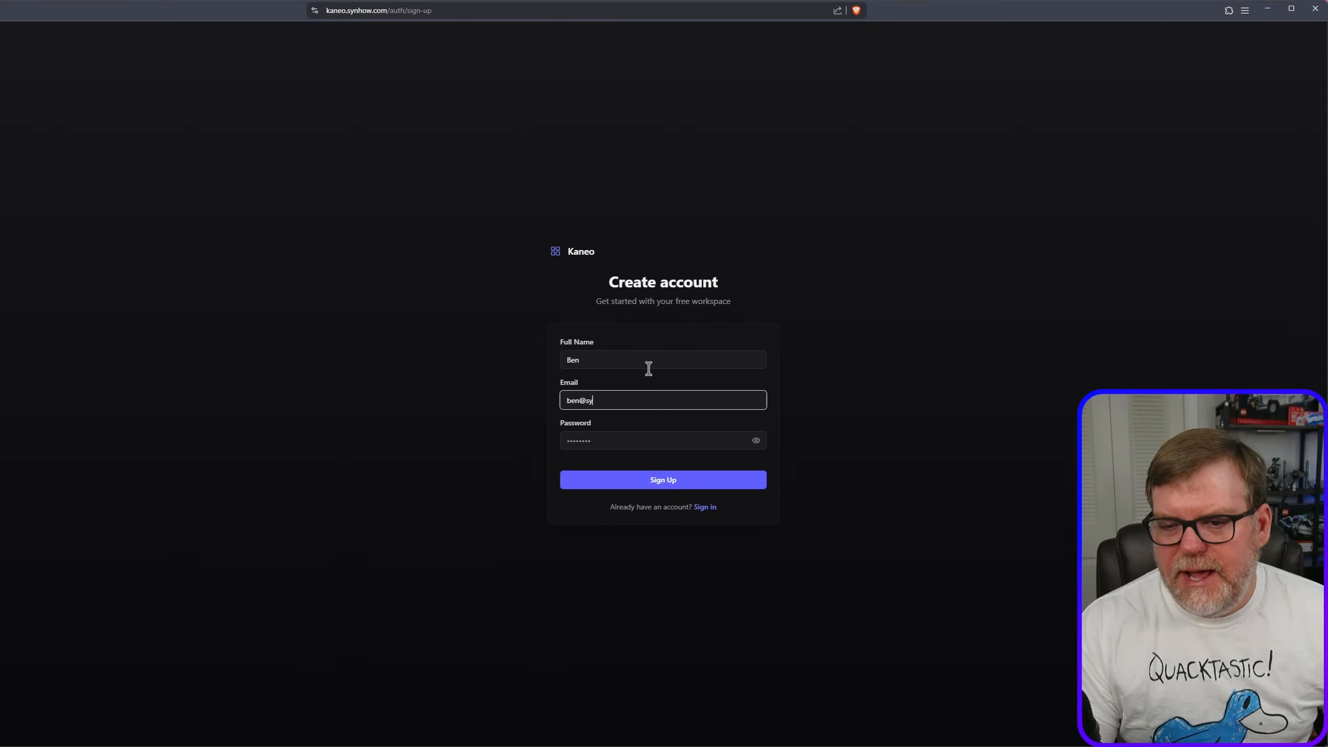
key(Tab)
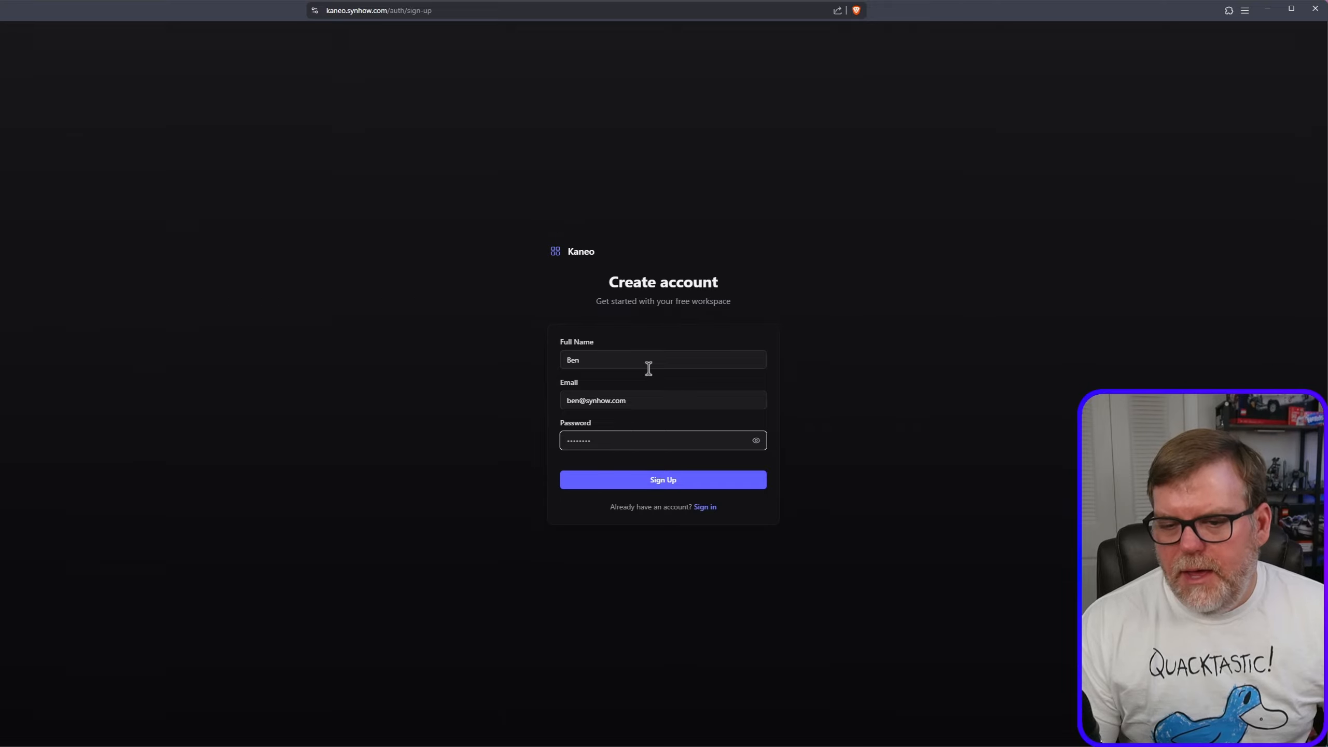
text(•••)
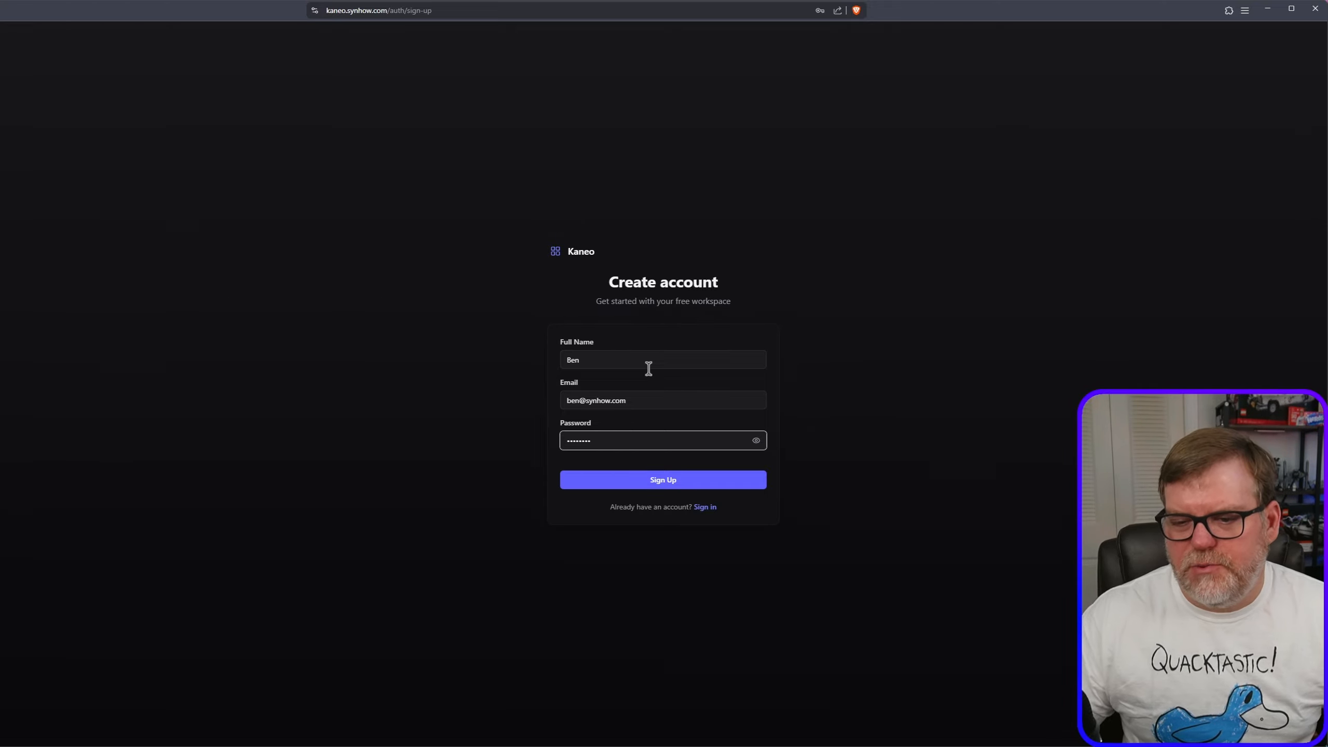
text(••••••)
click(665, 480)
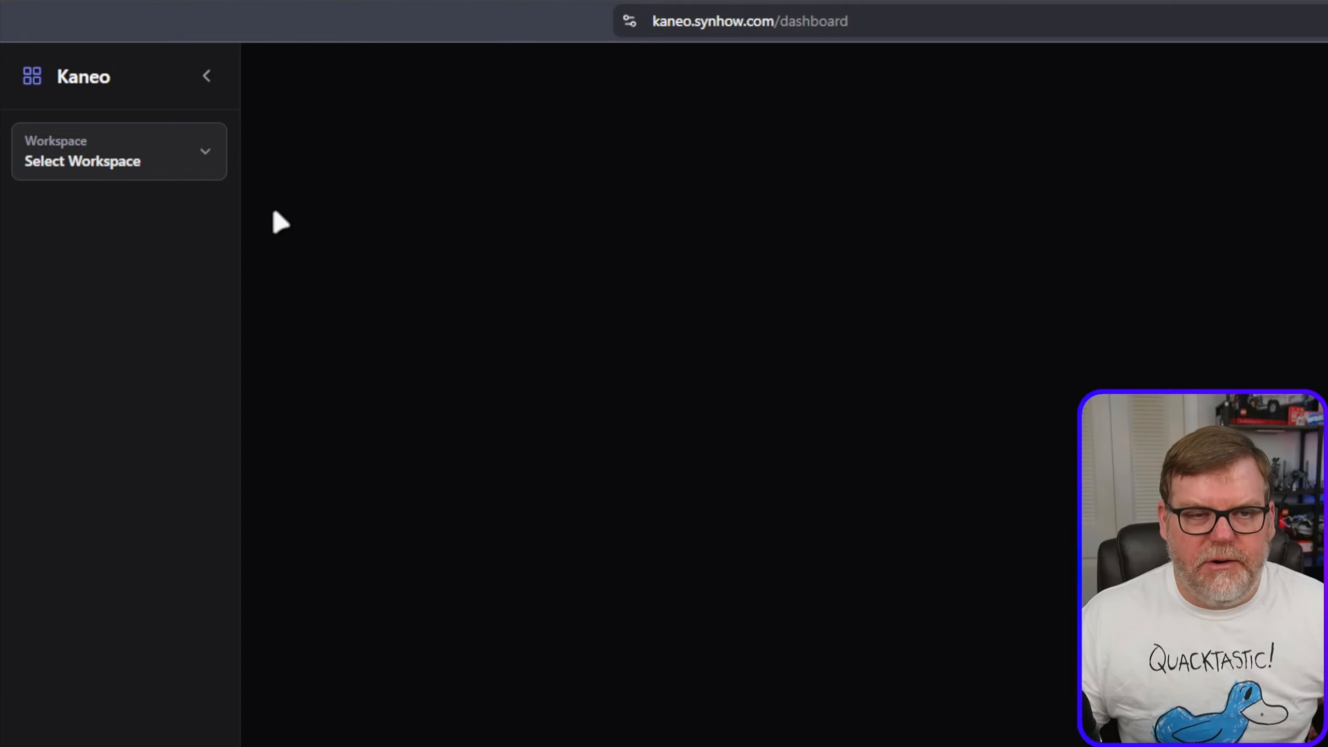
- Create a new workspace named 'House' from the workspace list
click(201, 161)
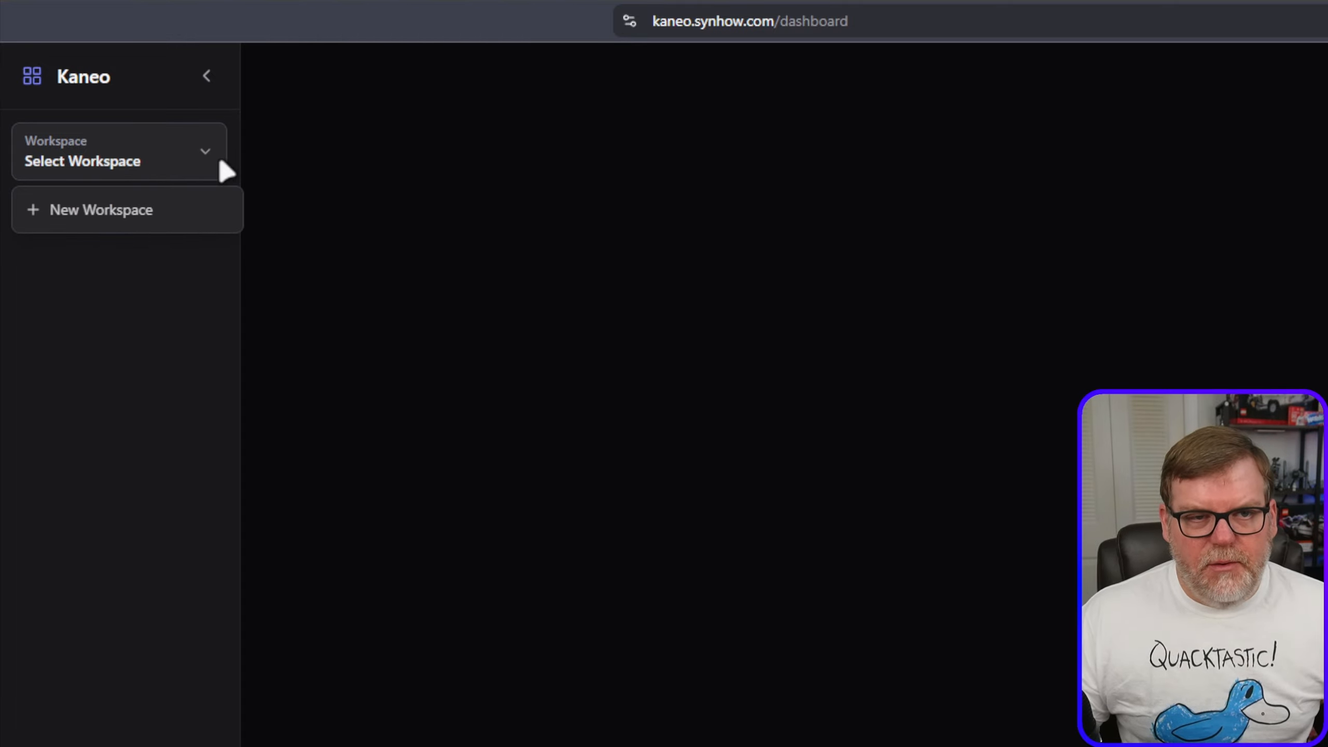
click(125, 214)
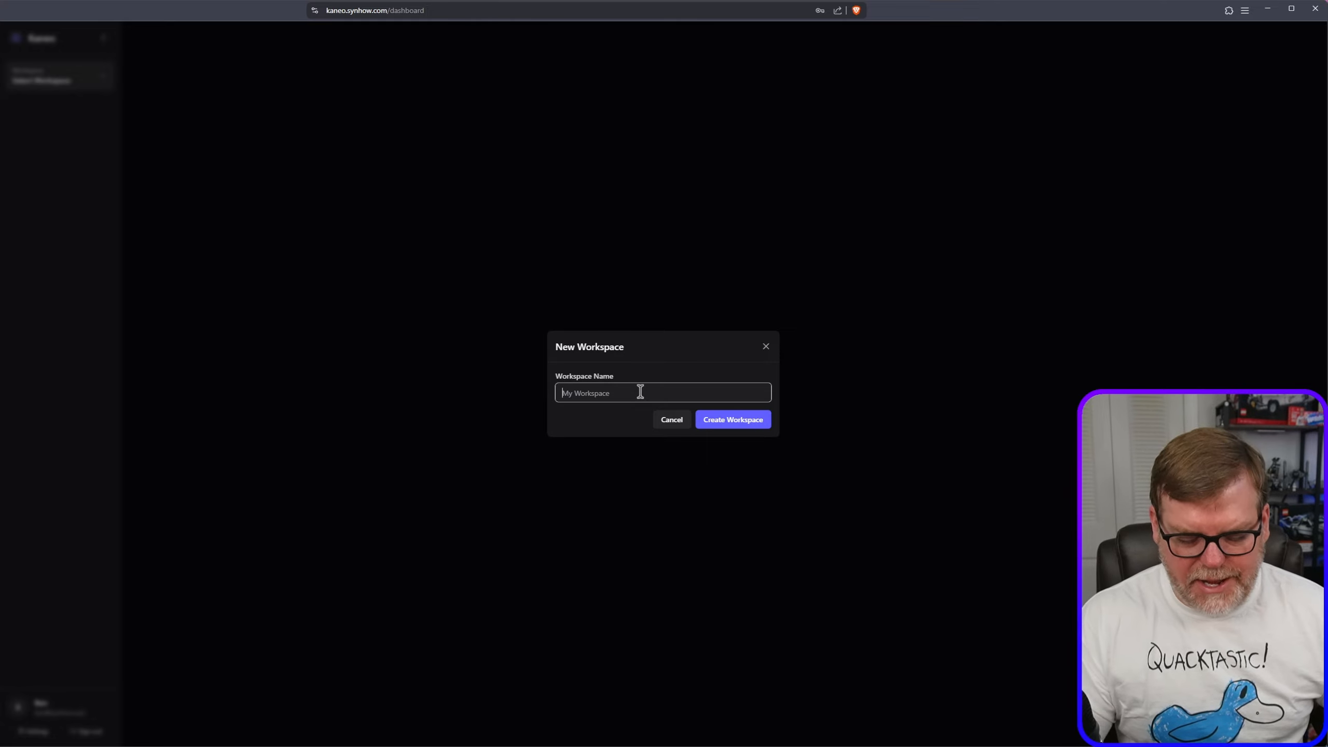
text(House)
click(751, 428)
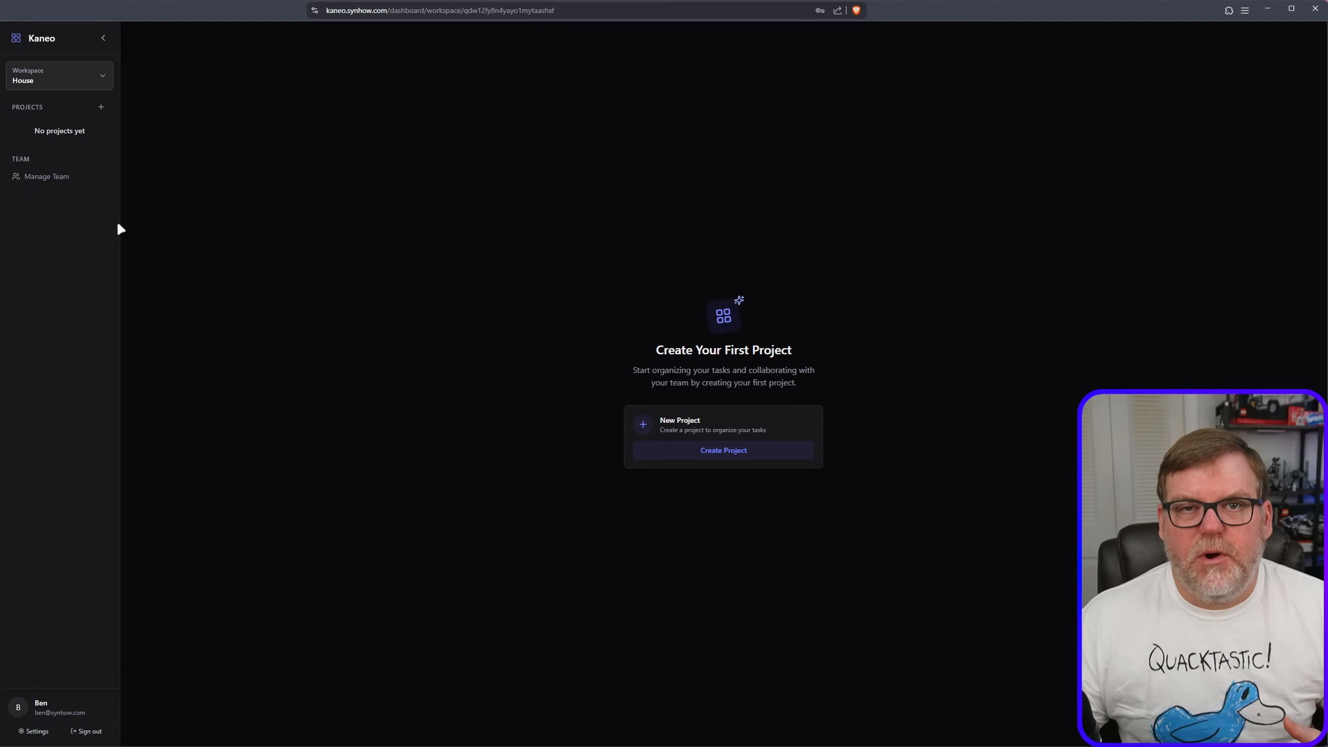
- Create a project named 'Kitchen' with the palette icon
click(102, 108)
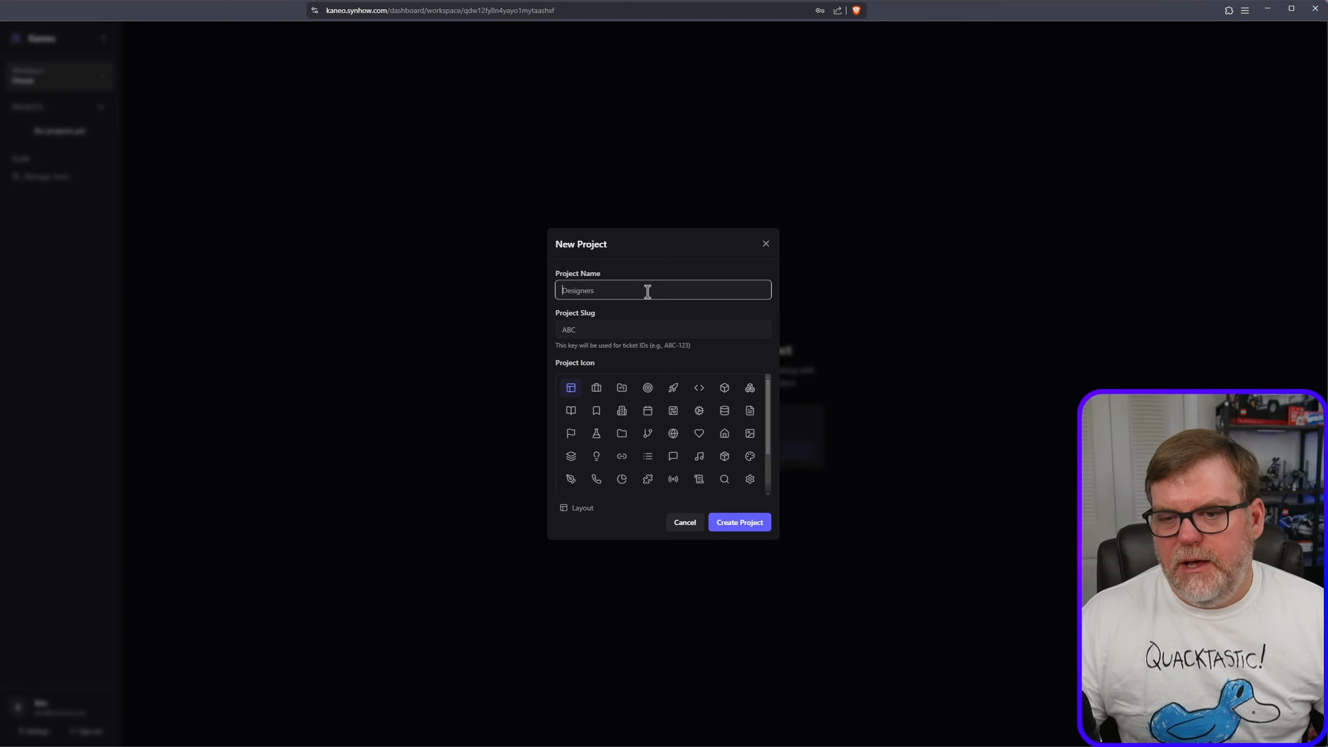
text(Kit)
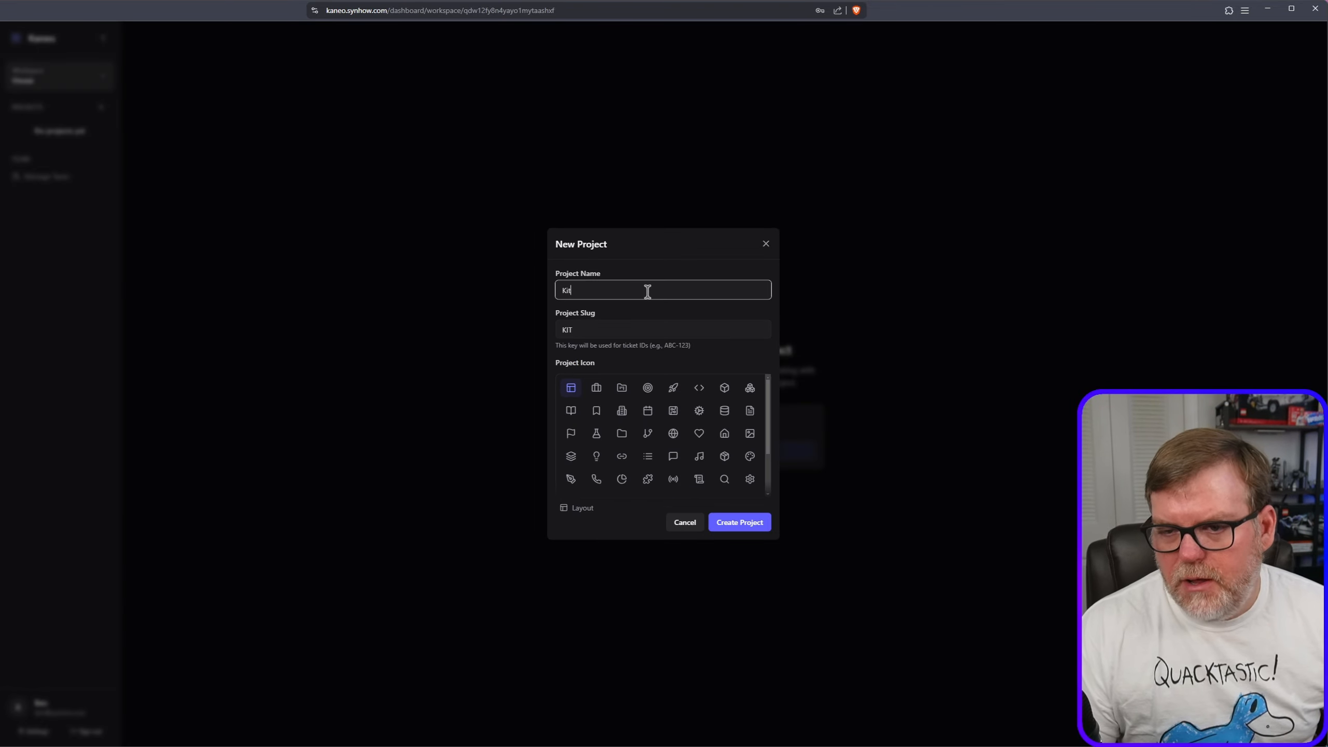
text(chen)
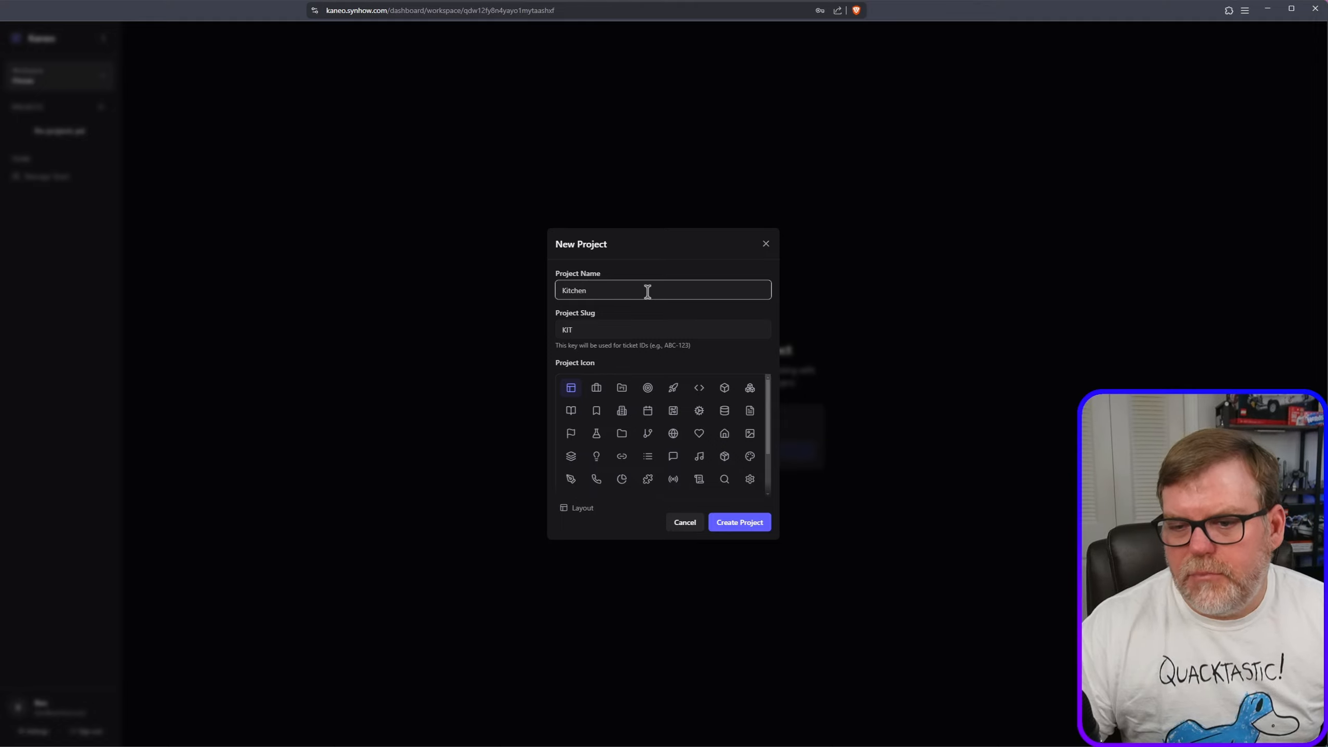
scroll(670, 473, down, 2)
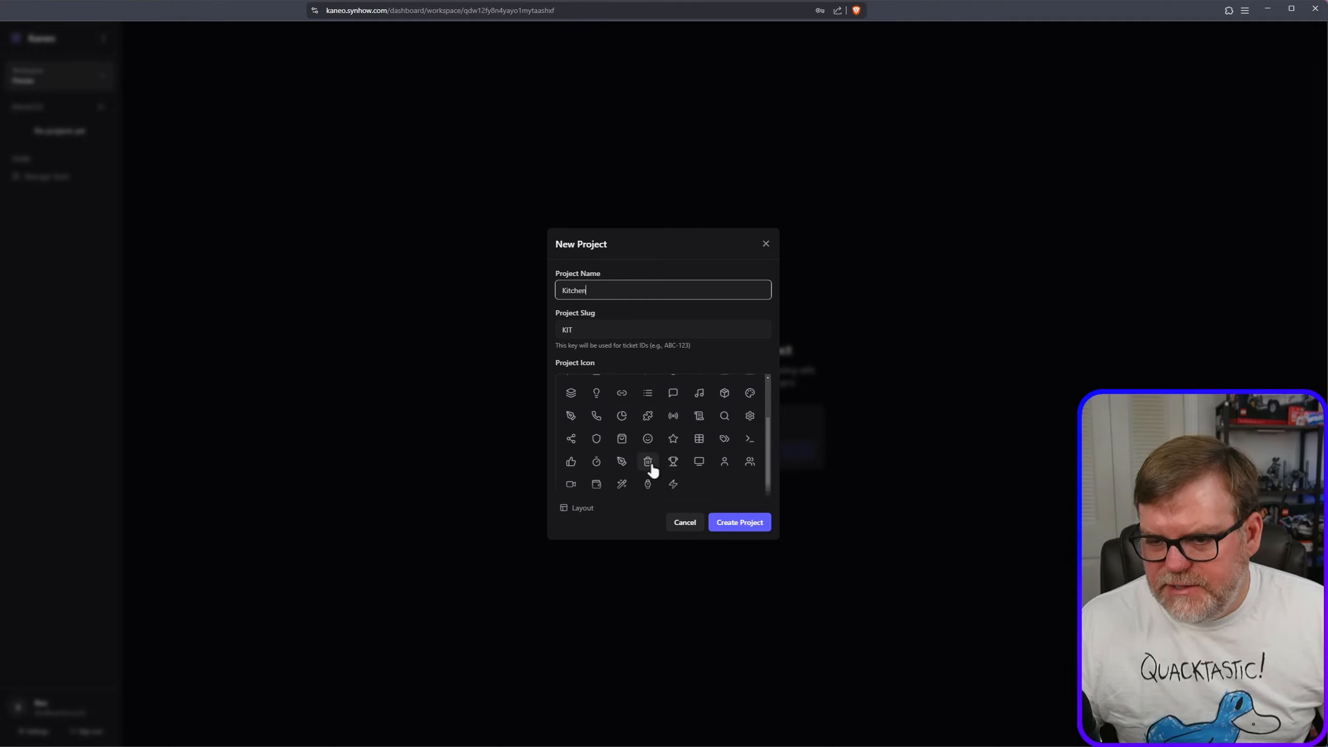
scroll(725, 463, up, 2)
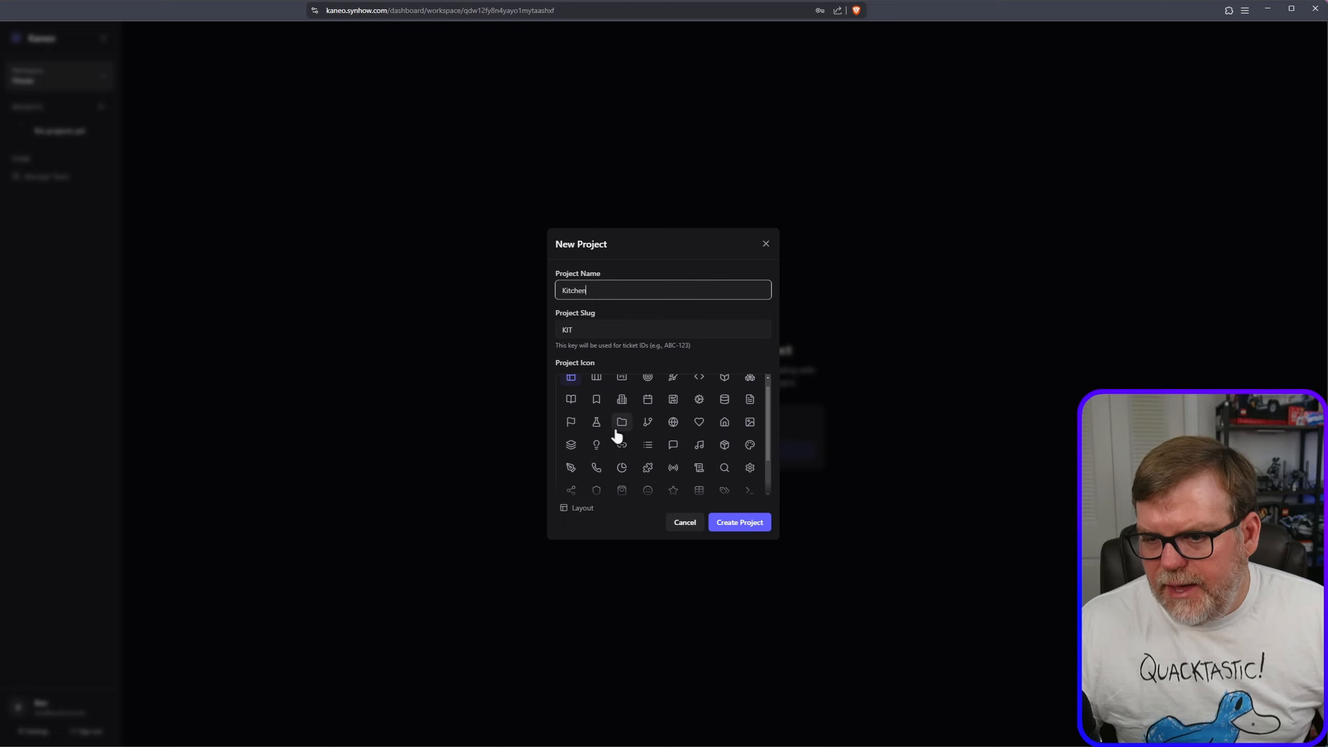
click(751, 446)
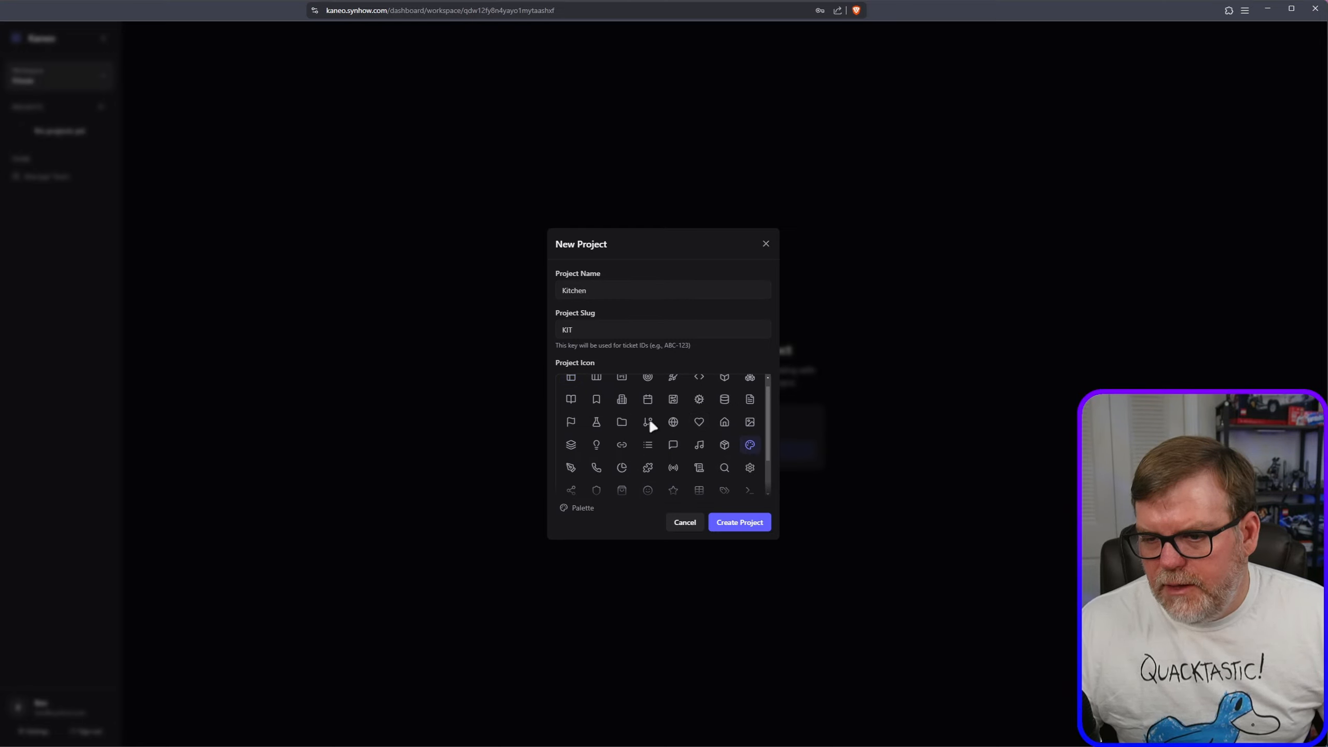
click(753, 521)
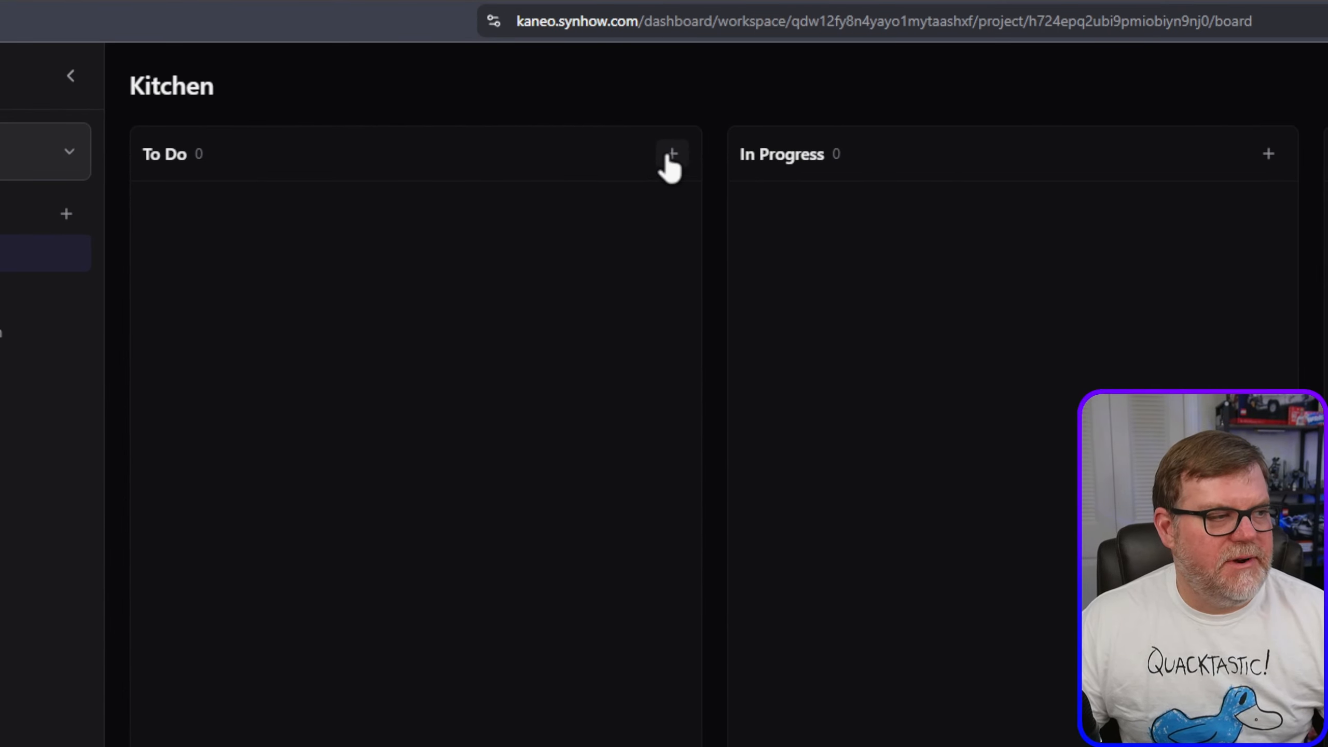
- Start a To Do task titled 'Replace Cabinets' with a description saying the cabinets will be brown
click(671, 154)
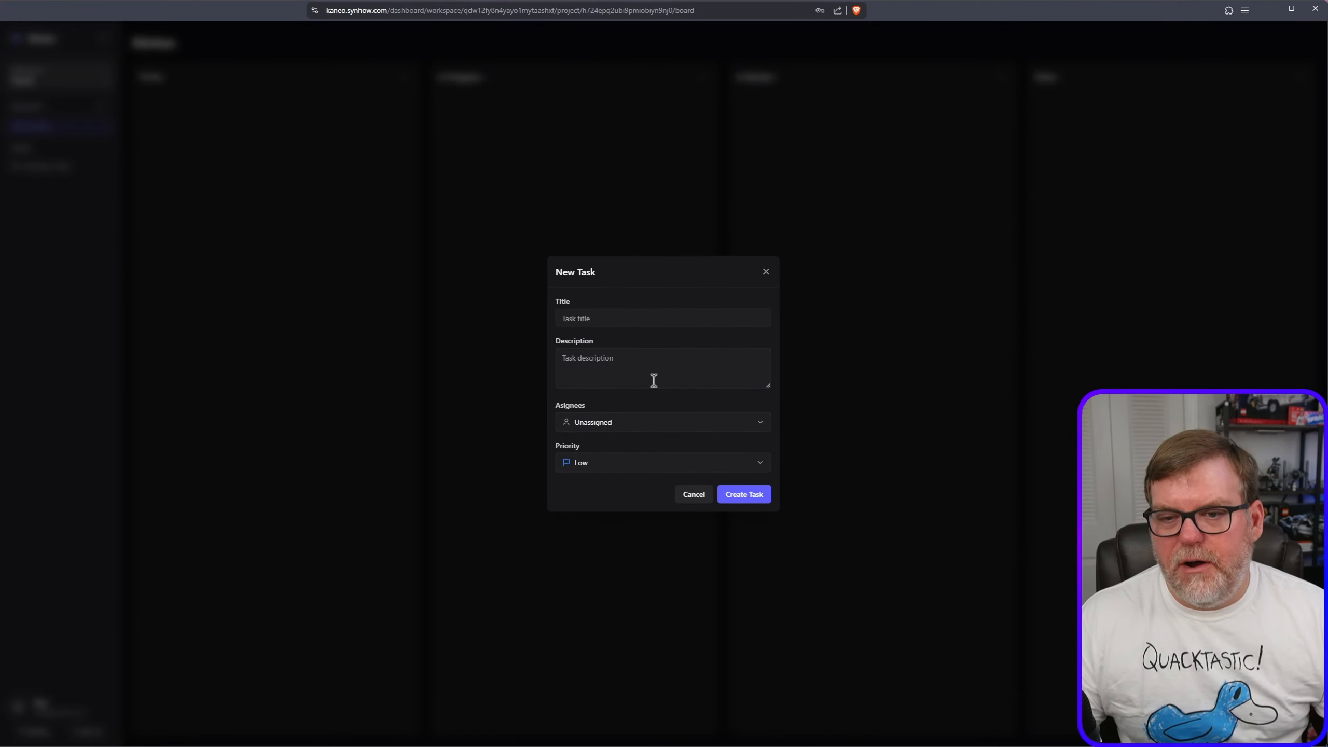
click(638, 318)
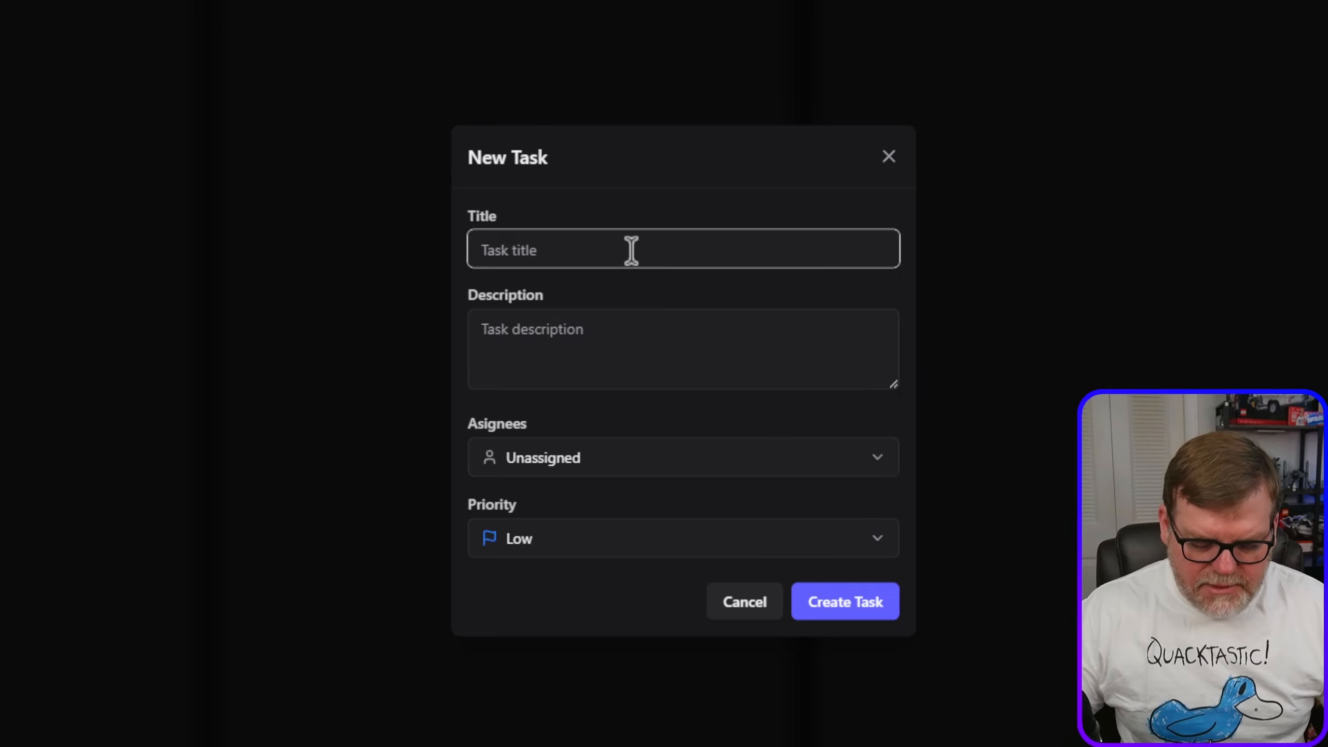
text(Replace)
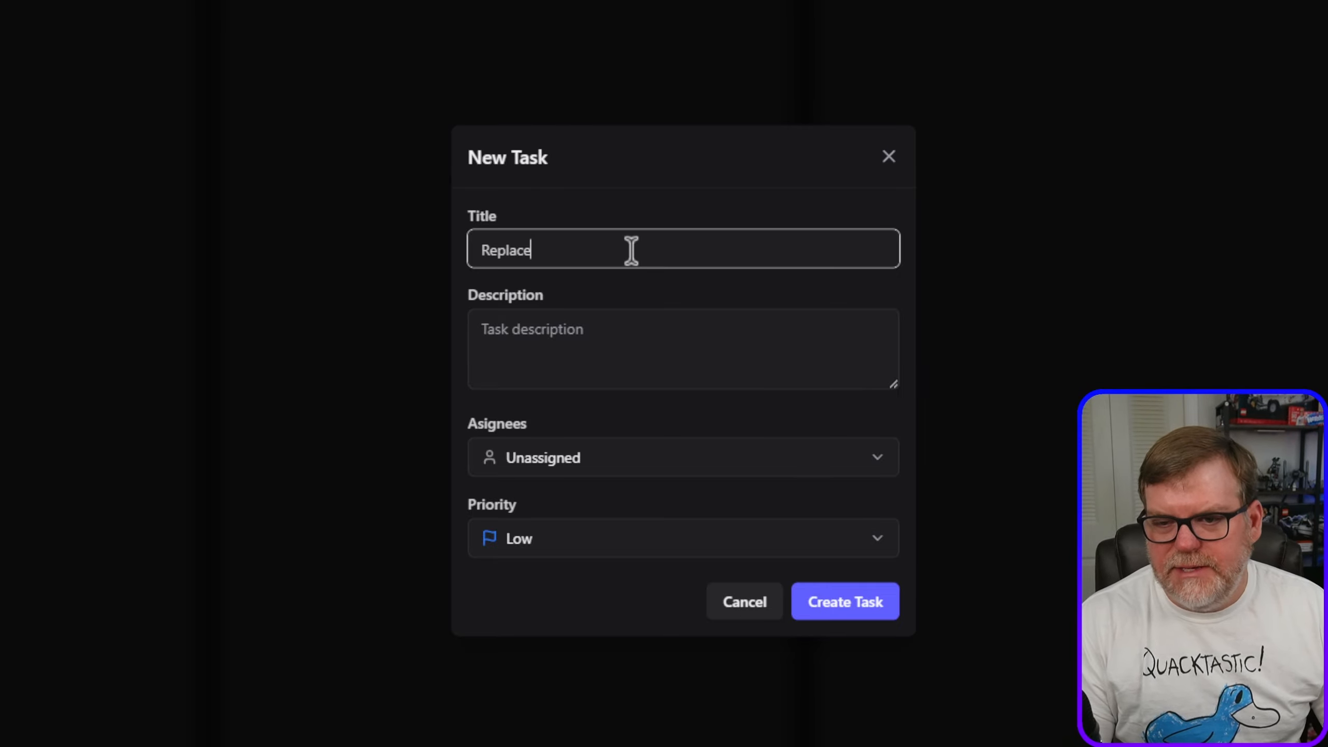
text( Cabinets)
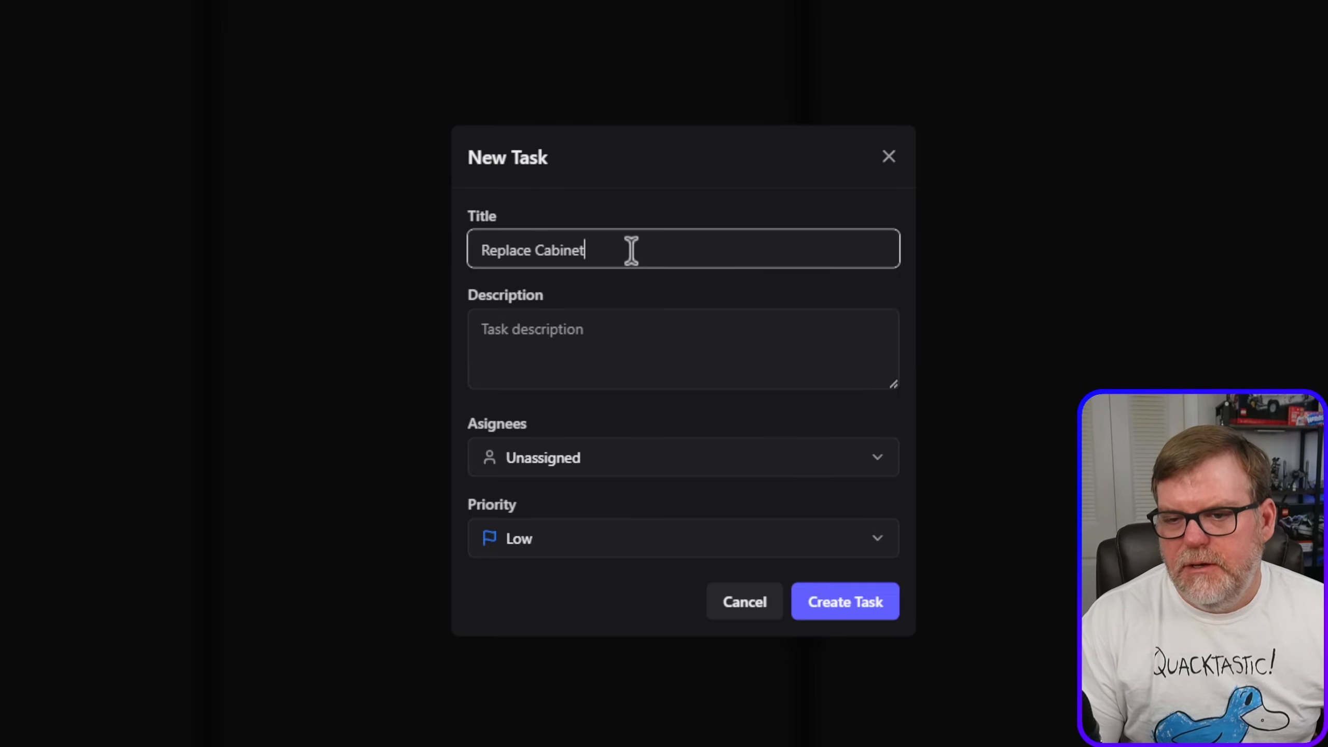
click(604, 357)
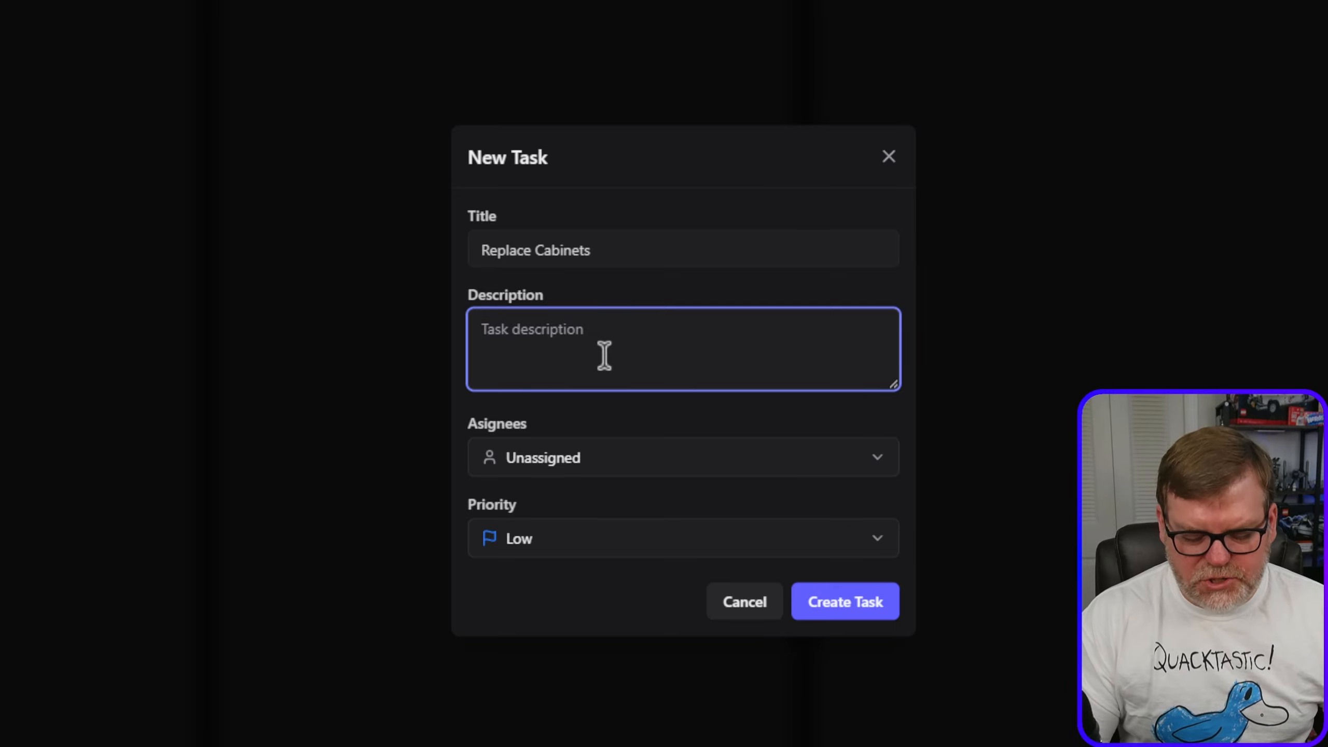
text(Repl)
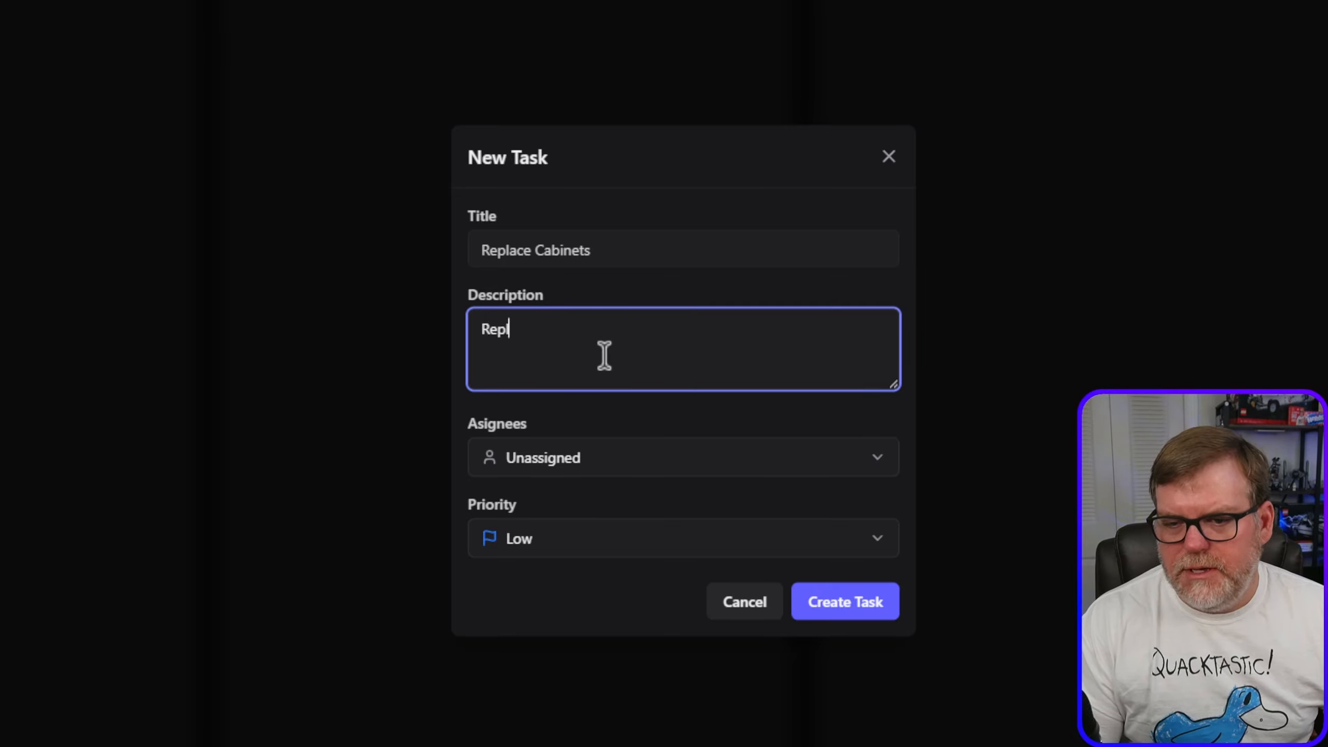
text(acement with)
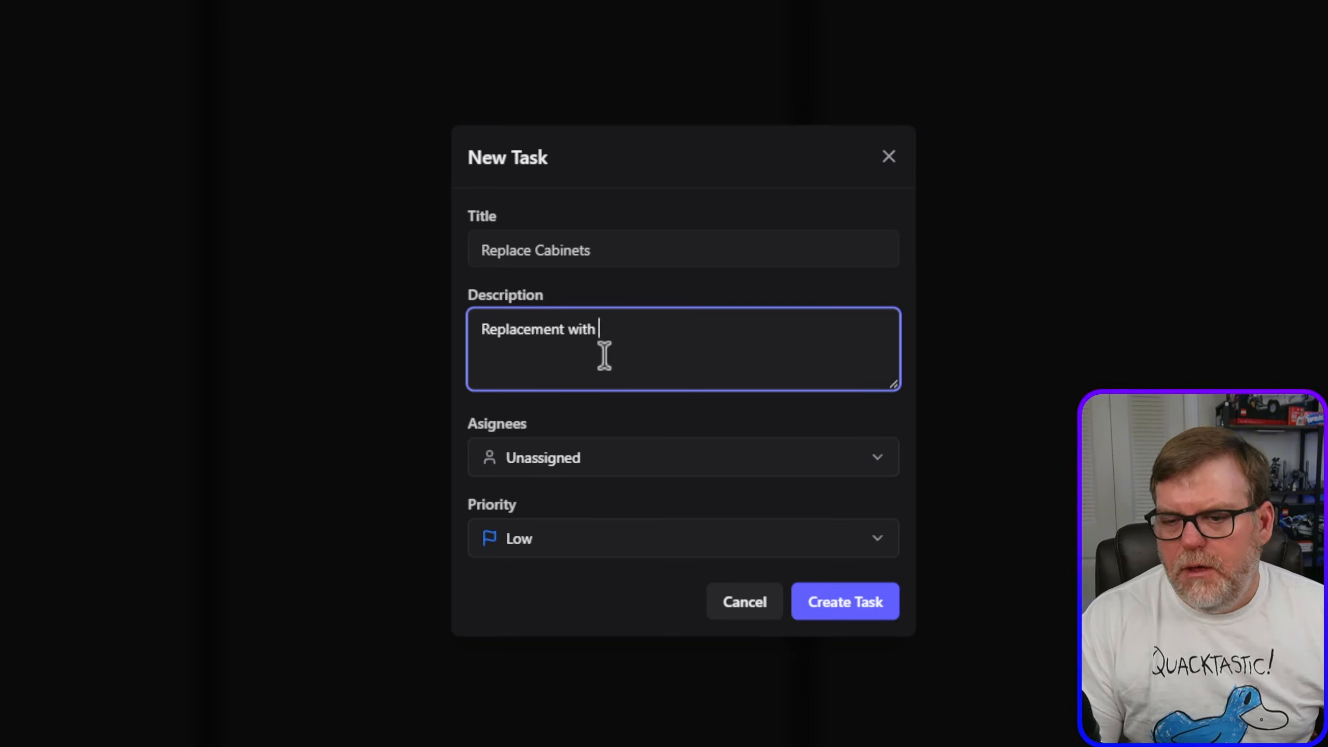
key(BackSpace)
key(BackSpace)
key(BackSpace)
key(BackSpace)
text(ca)
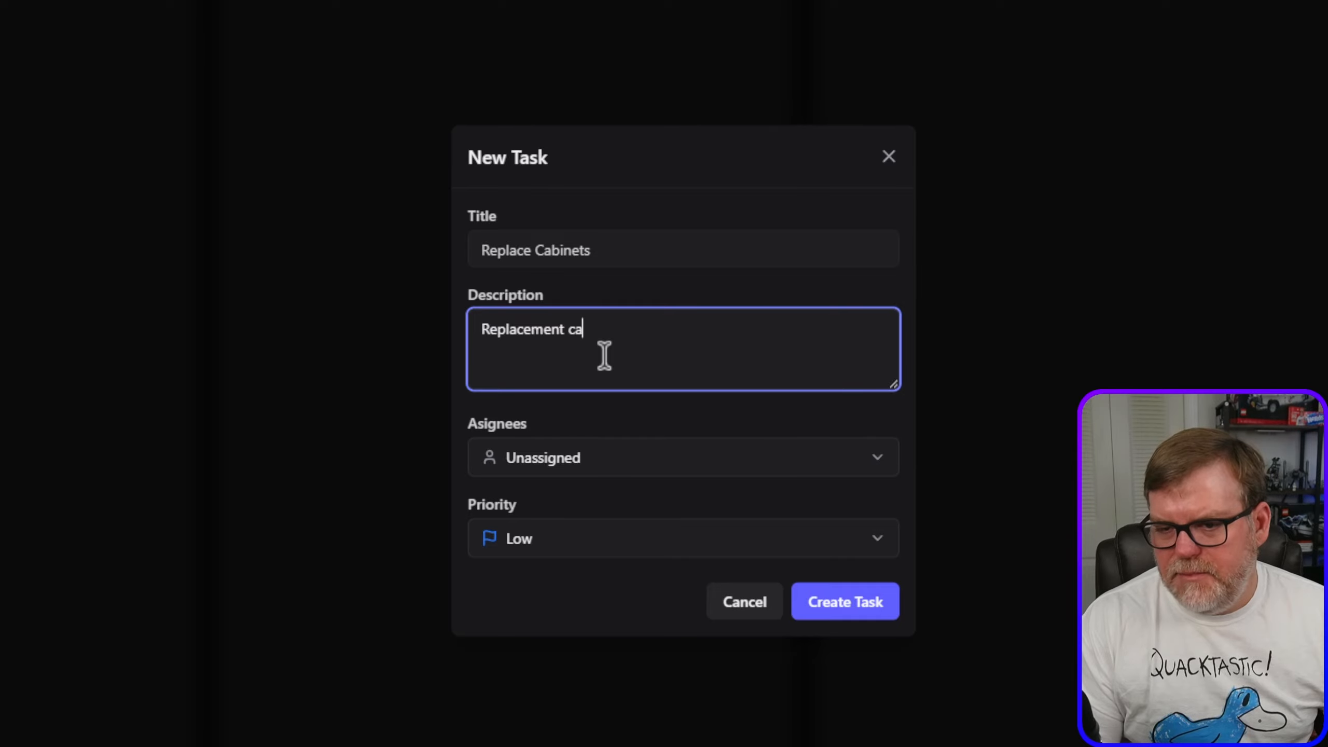
text(binets will be )
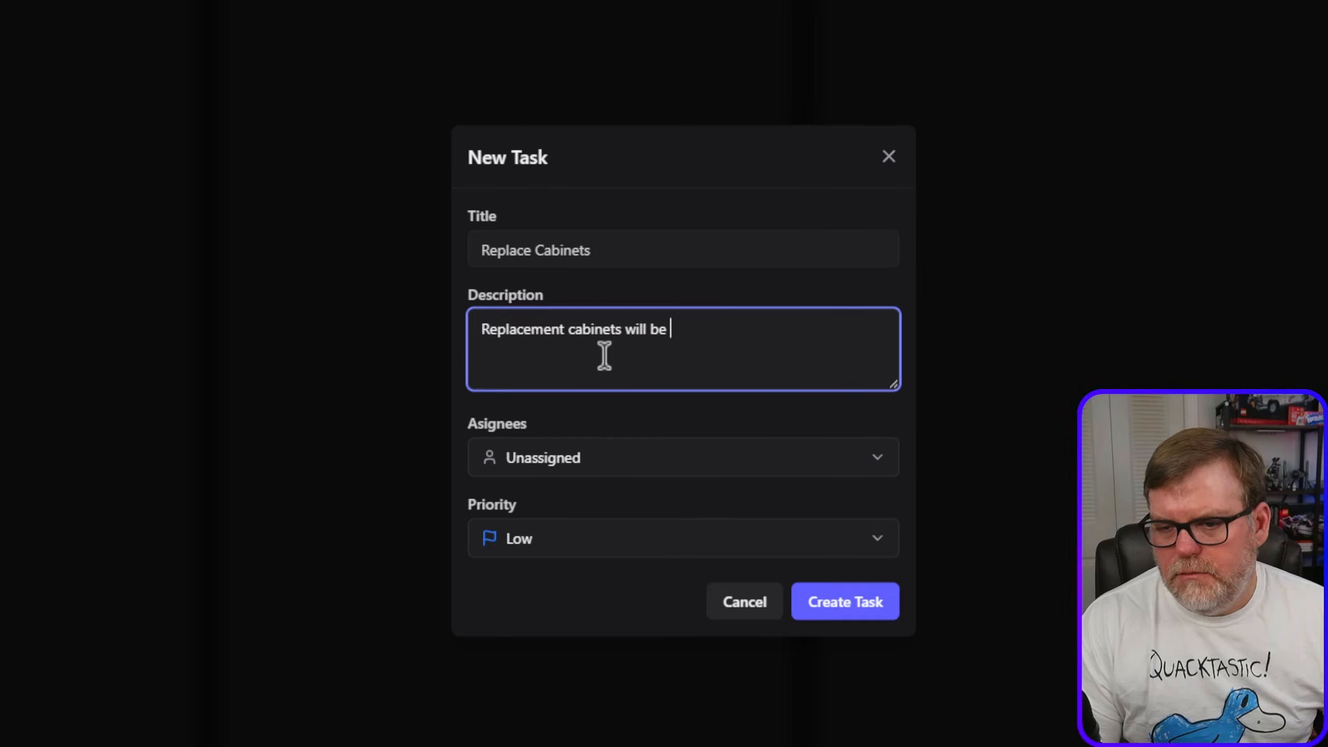
text(brown)
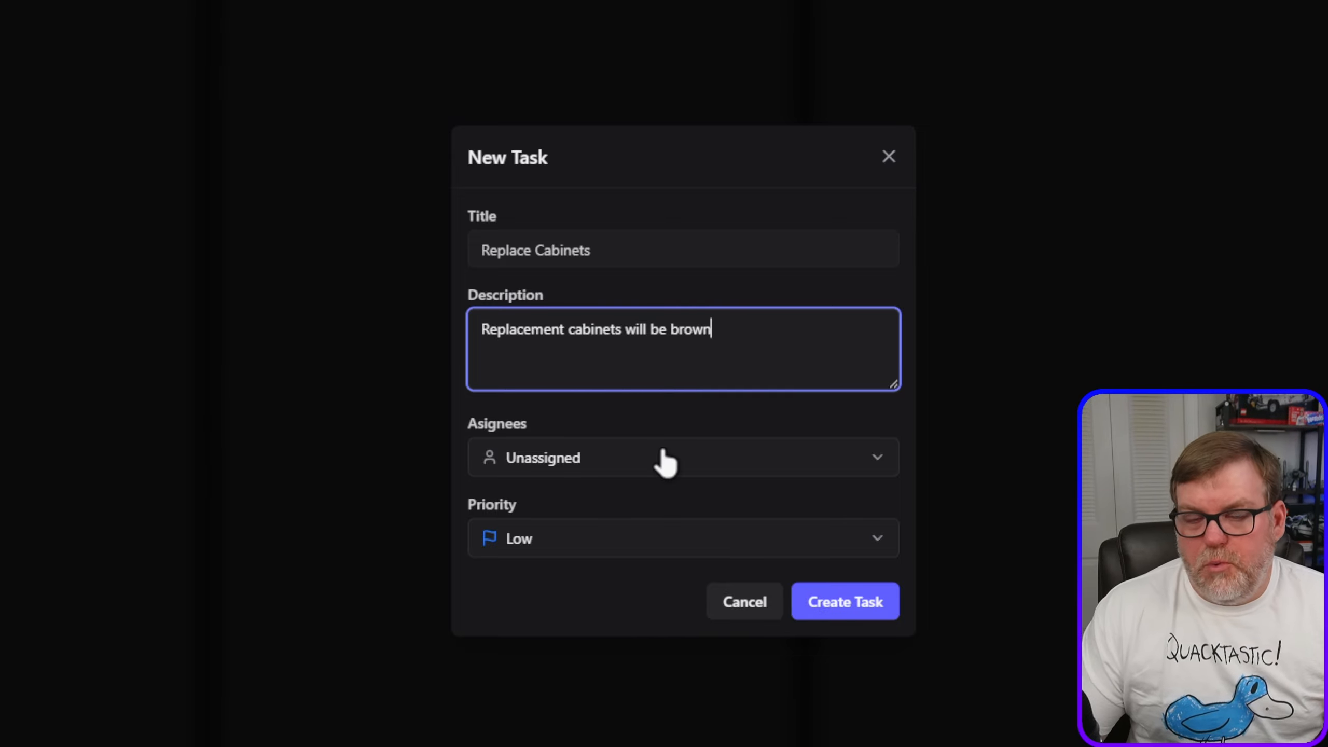
- Assign the task to the team member, keep Low priority, and create it
click(682, 461)
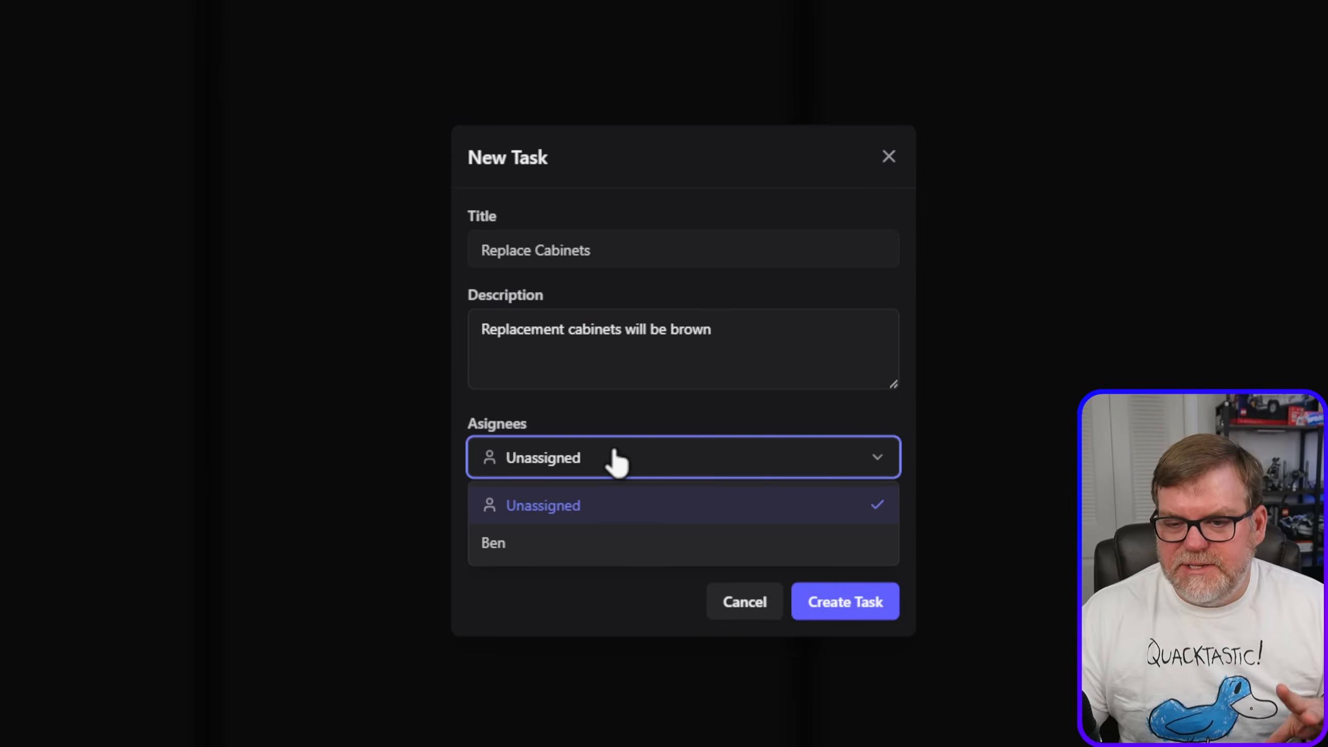
click(561, 544)
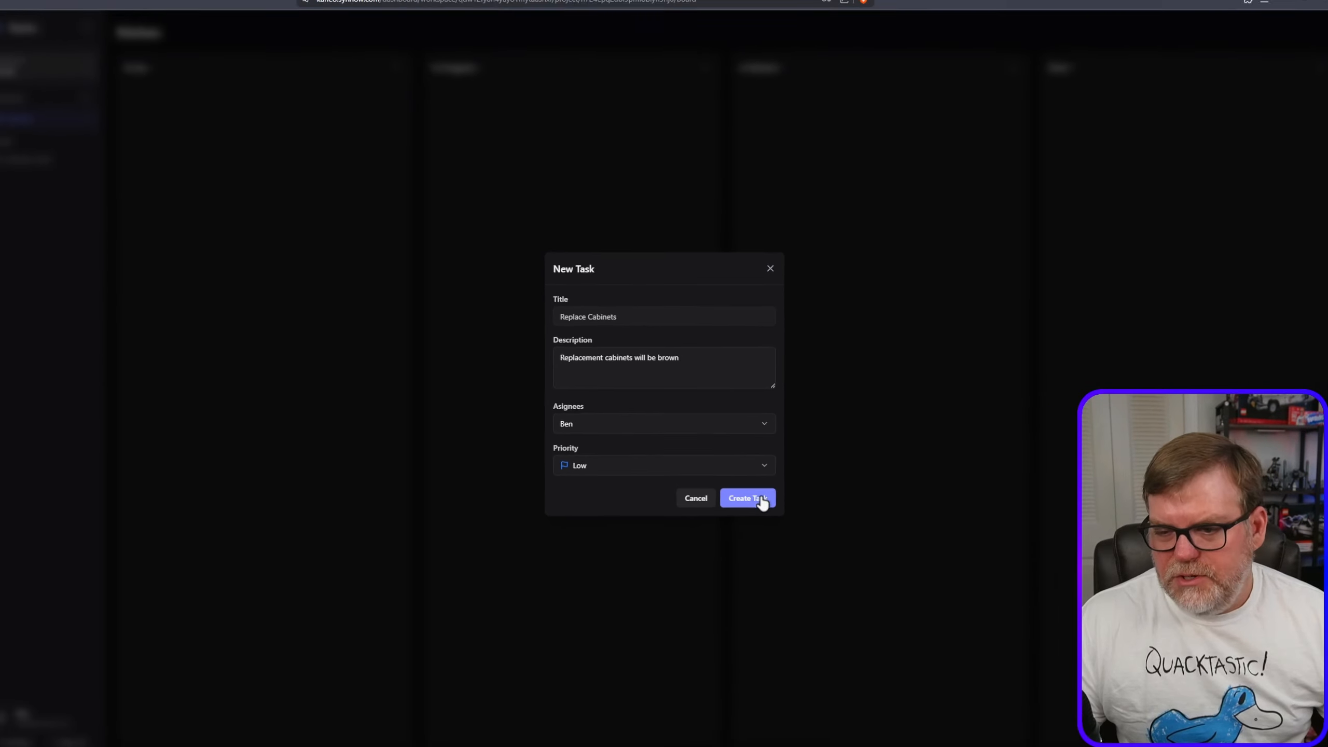
click(758, 500)
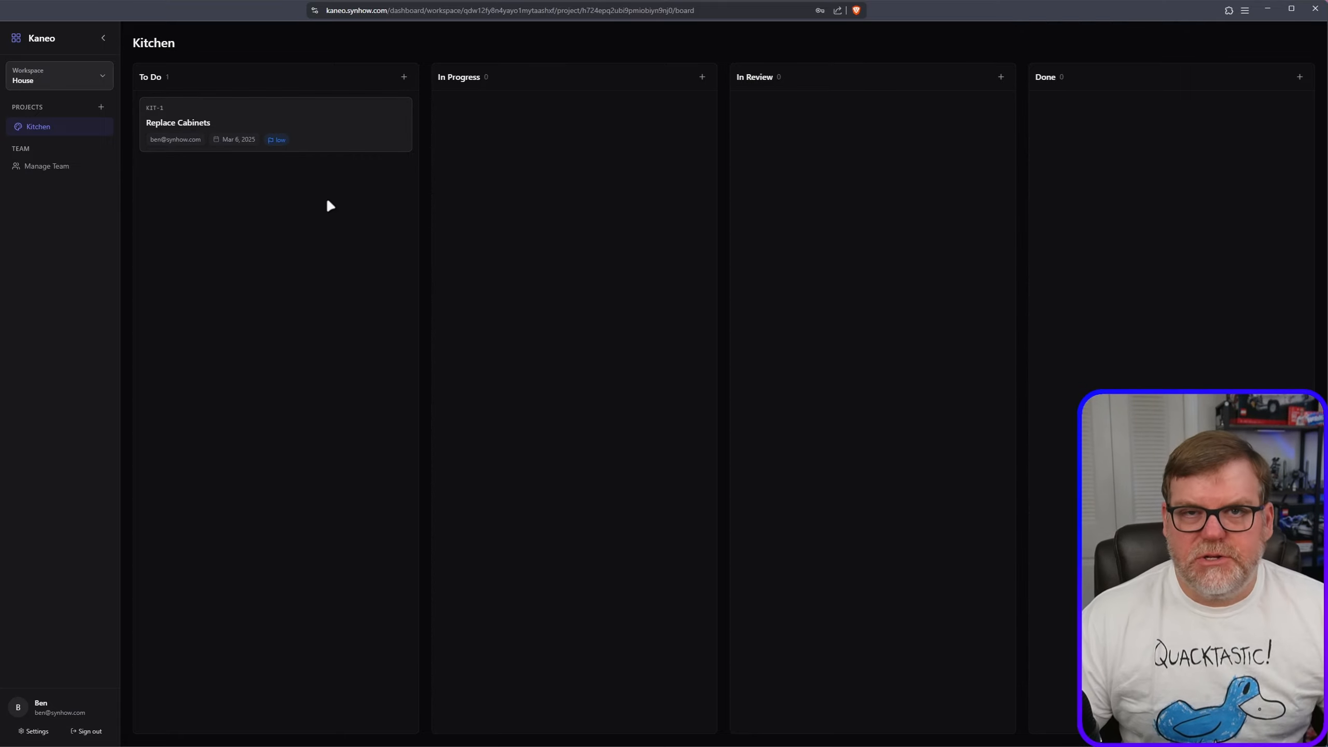
- Add an unassigned Medium-priority To Do task titled 'Update Sink'
click(404, 78)
click(613, 324)
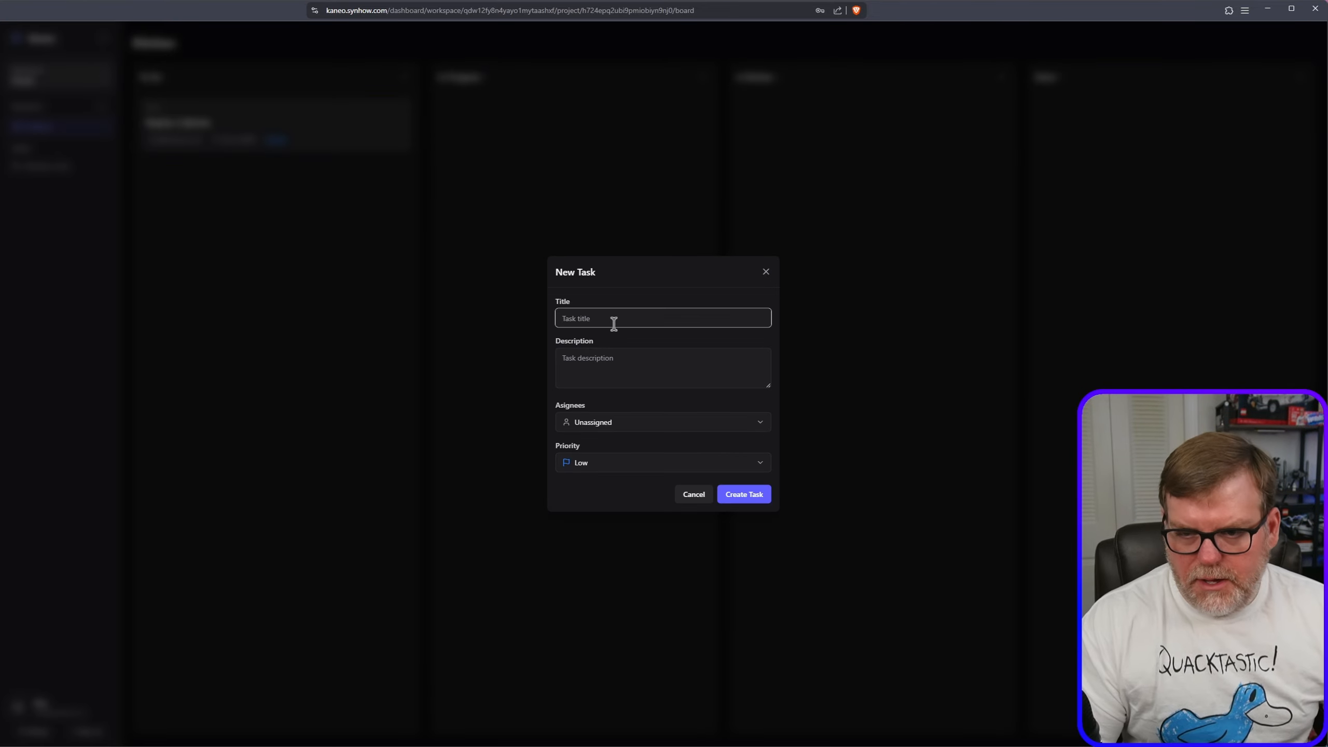
text(UP)
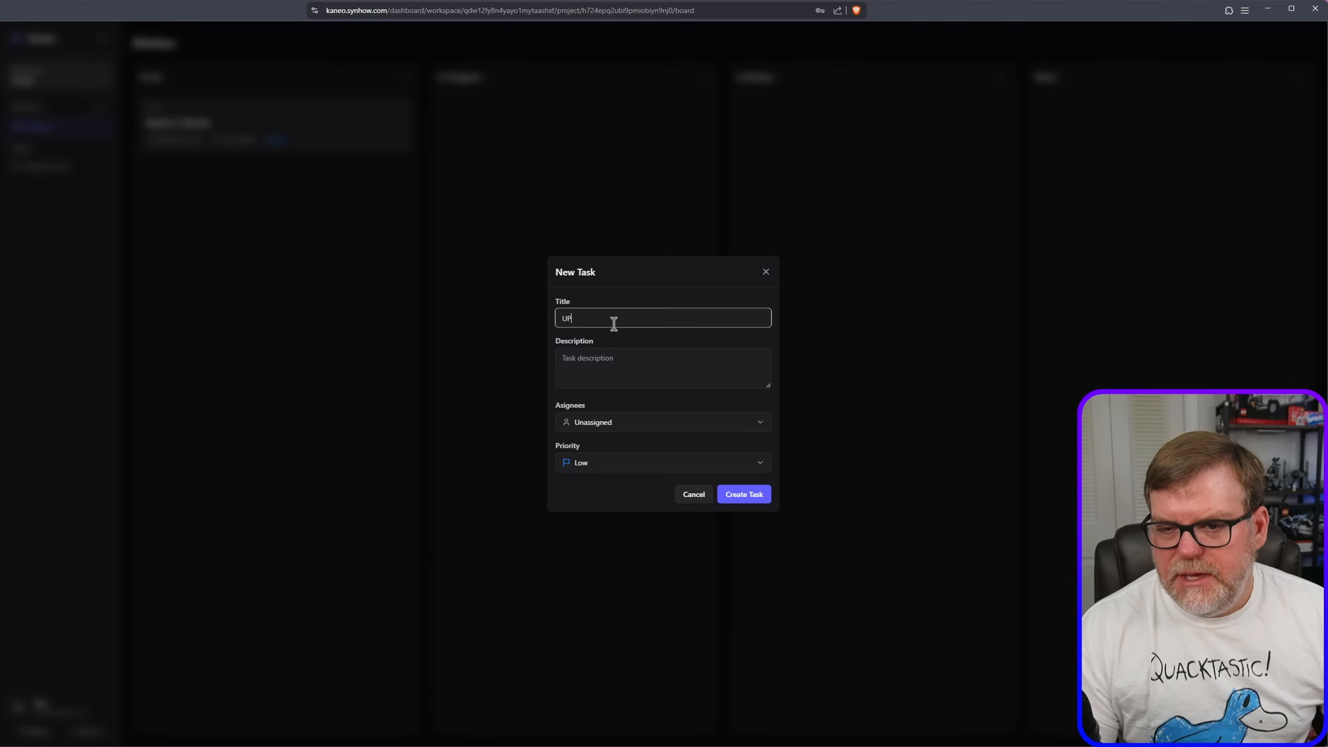
text(date Sink)
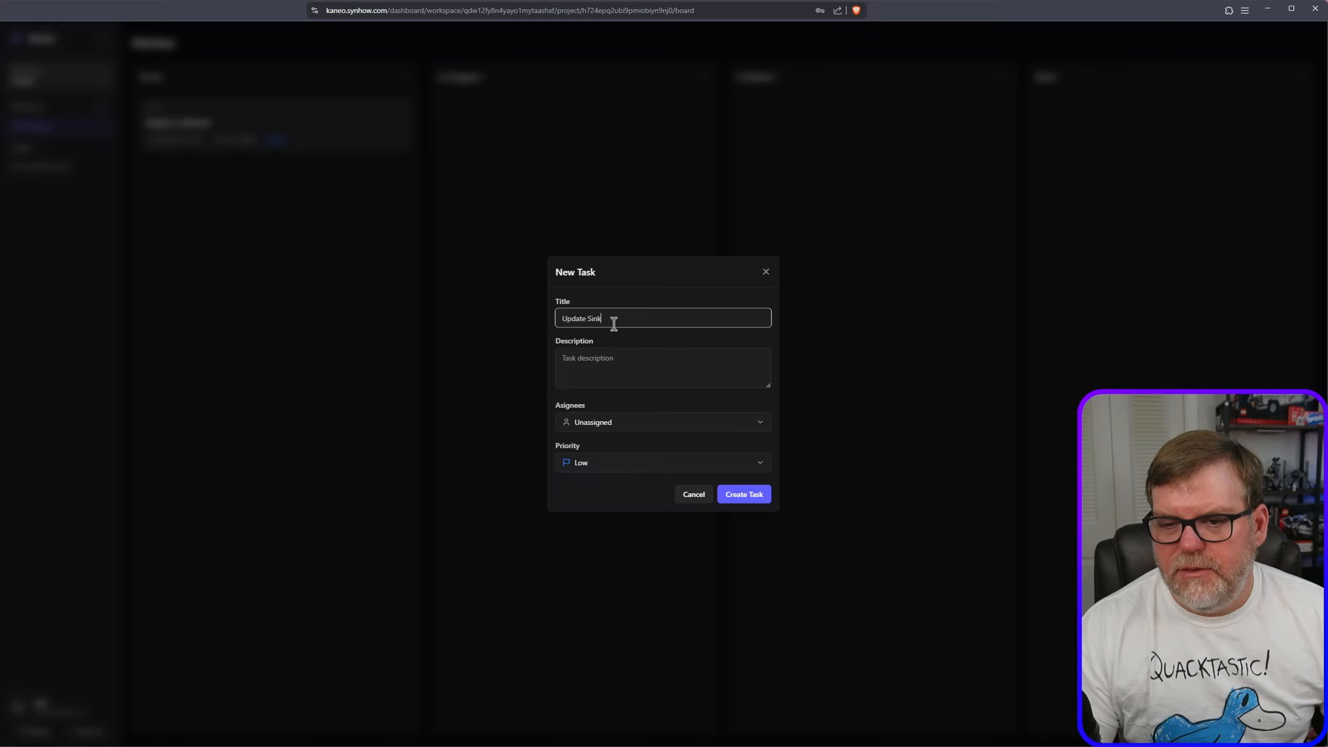
click(625, 369)
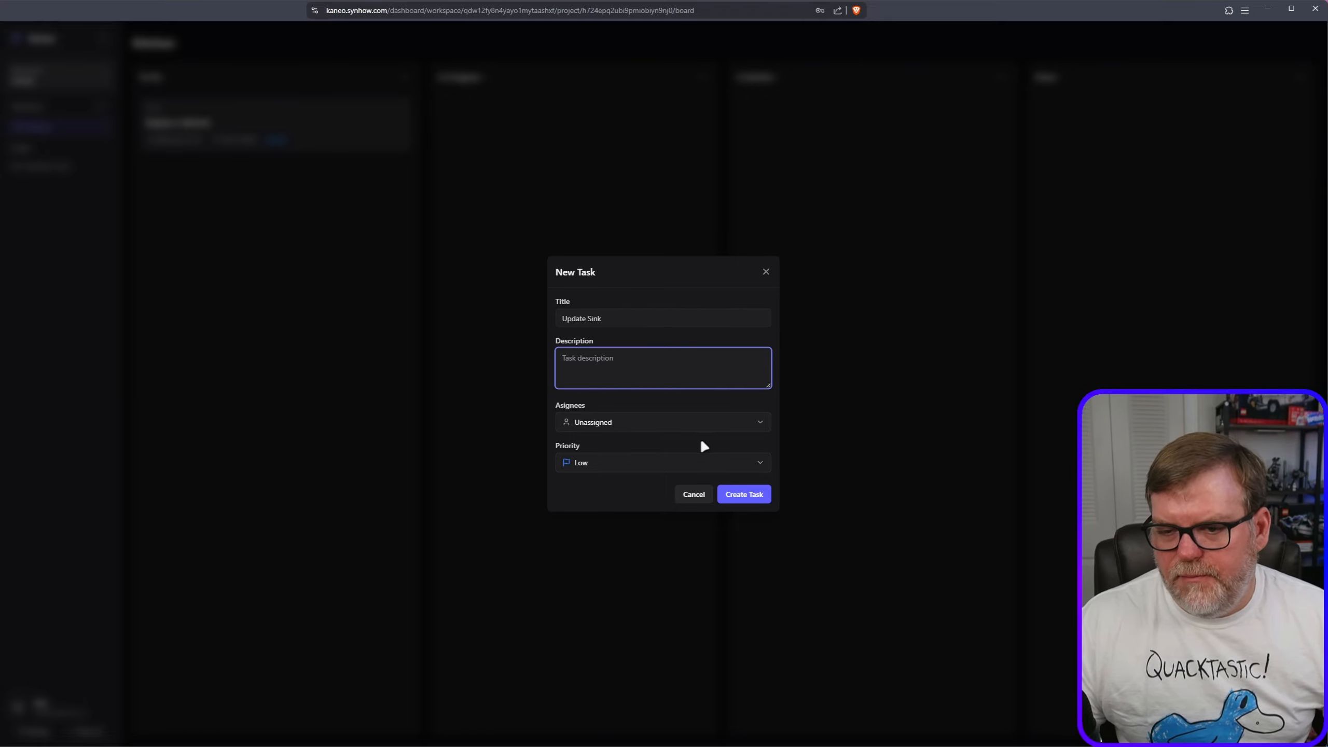
click(609, 467)
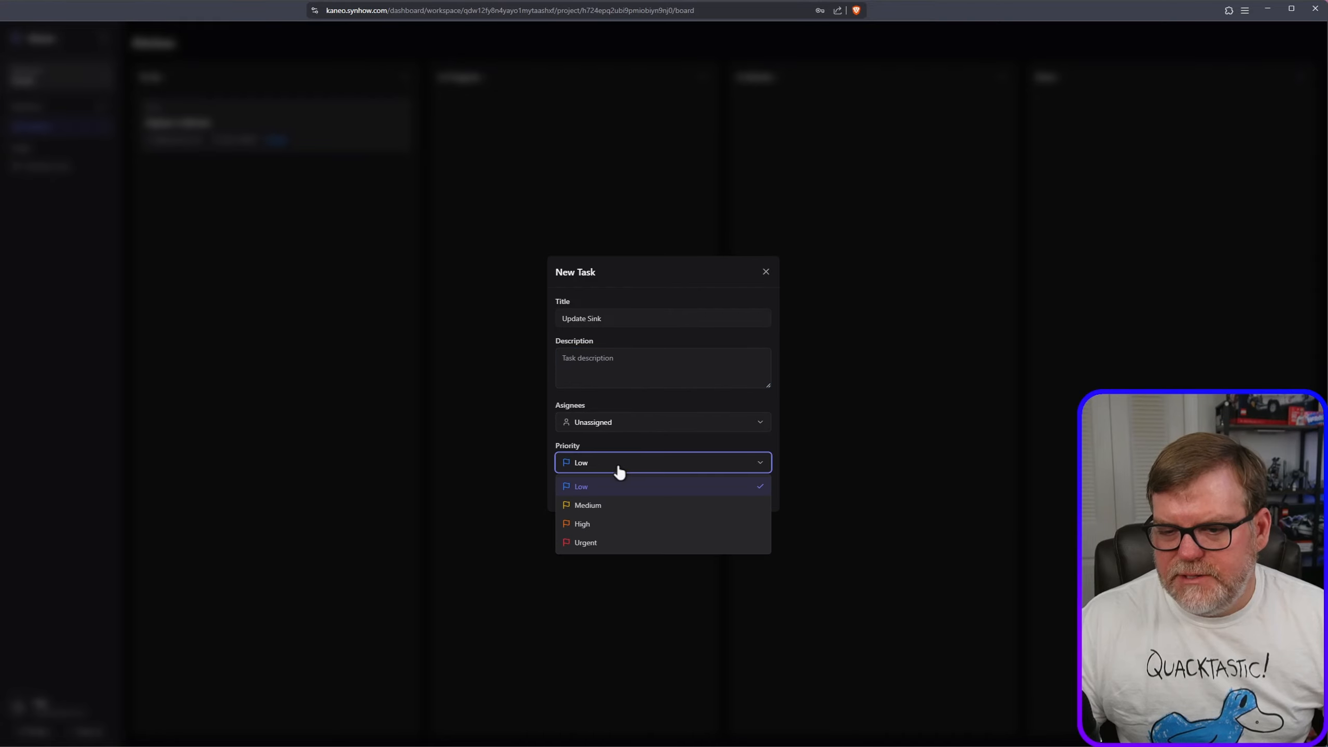
click(603, 505)
click(752, 495)
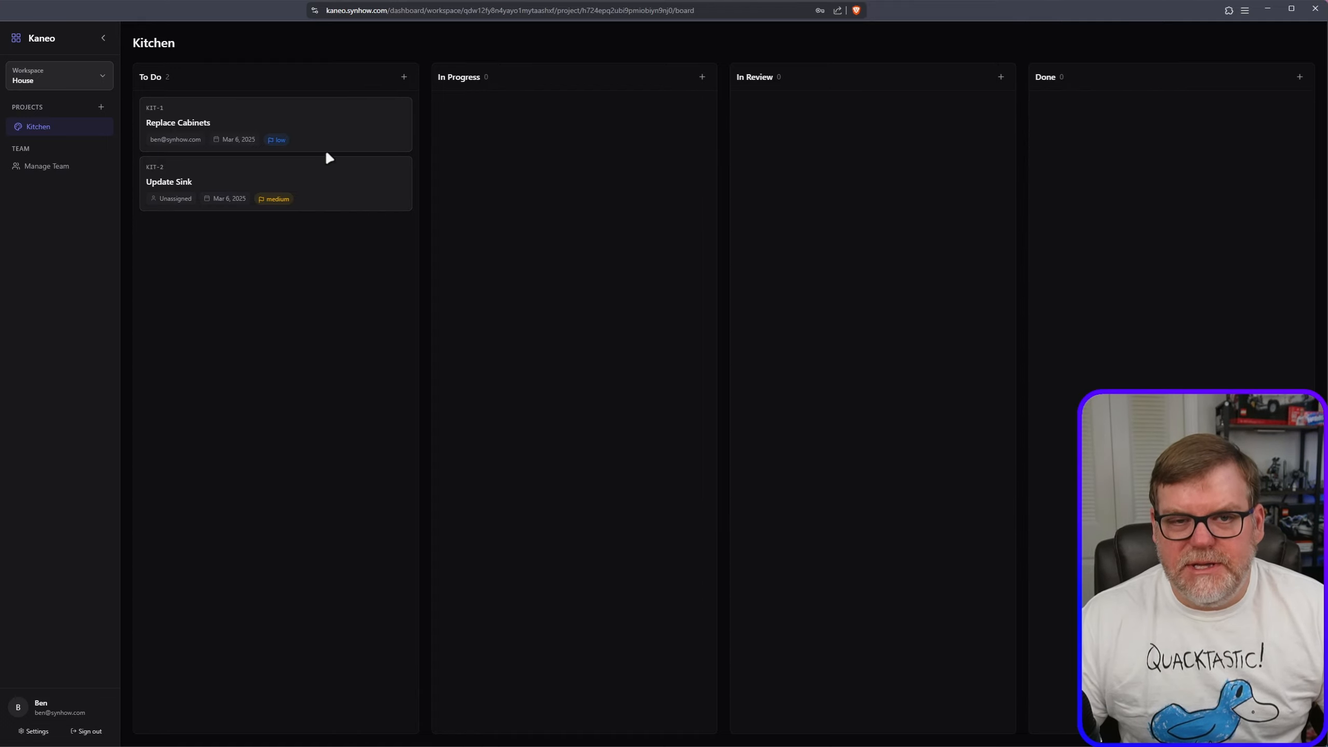
- Add a bullet reading 'Don't mess this up' to the Replace Cabinets description
click(201, 124)
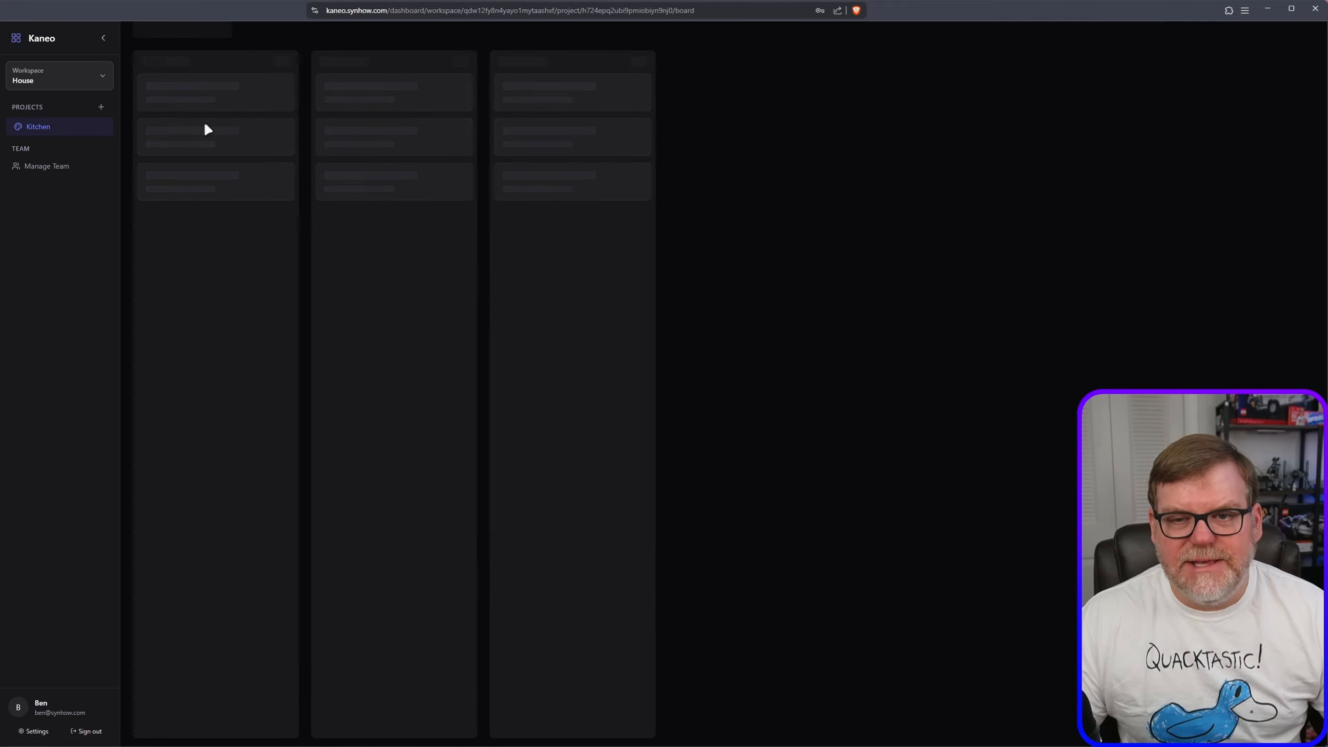
click(274, 138)
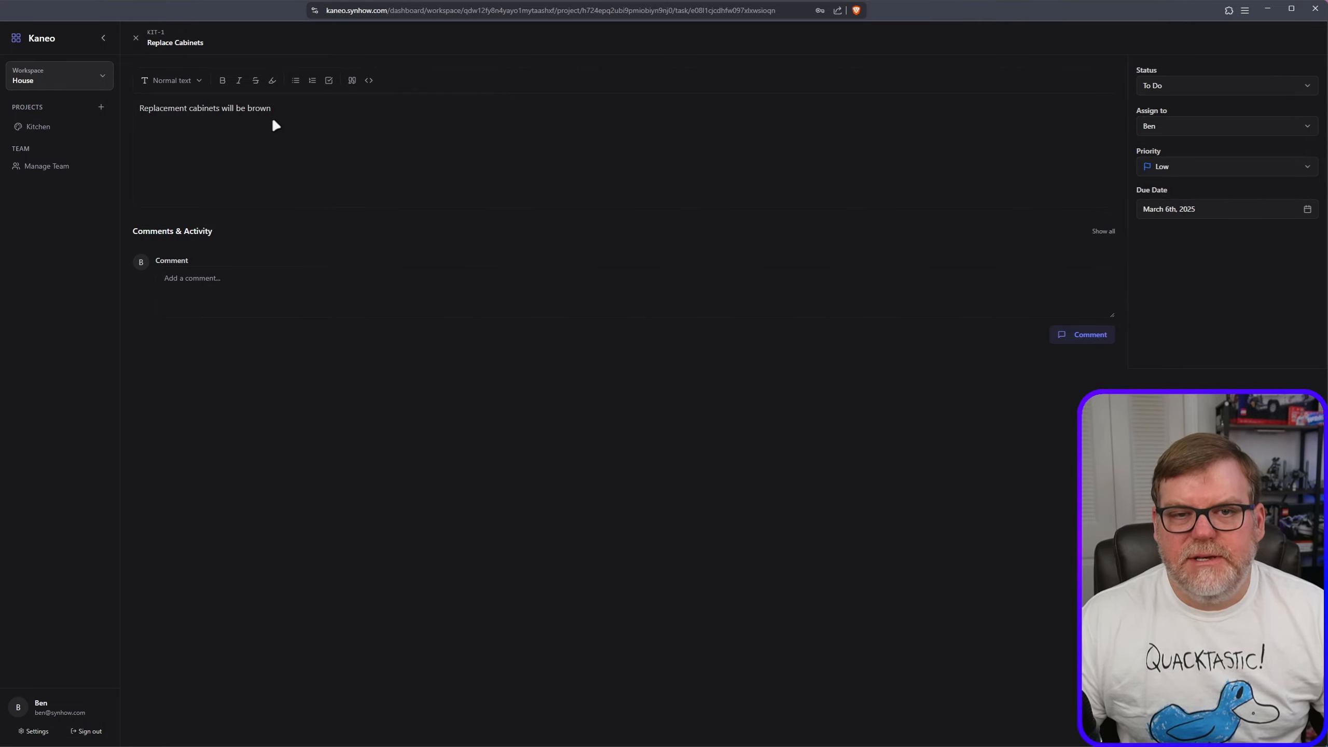
click(287, 109)
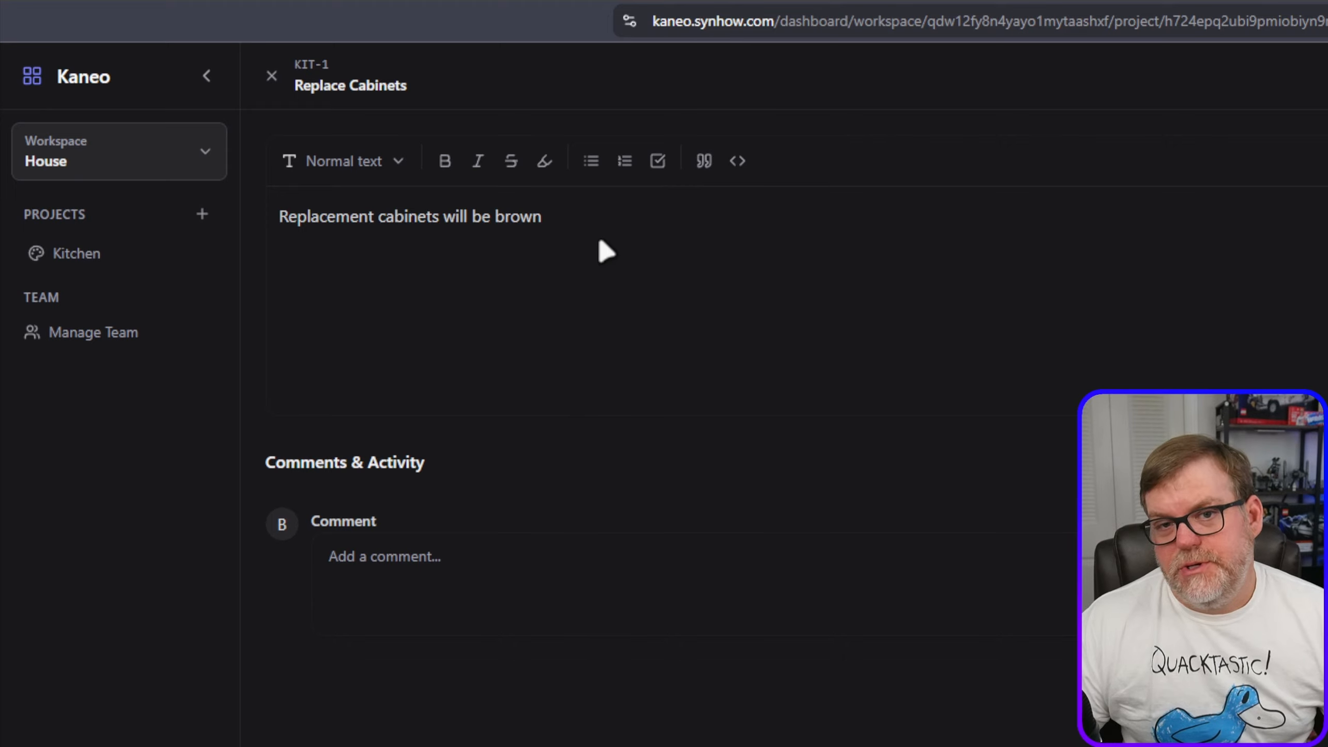
key(Return)
key(Return)
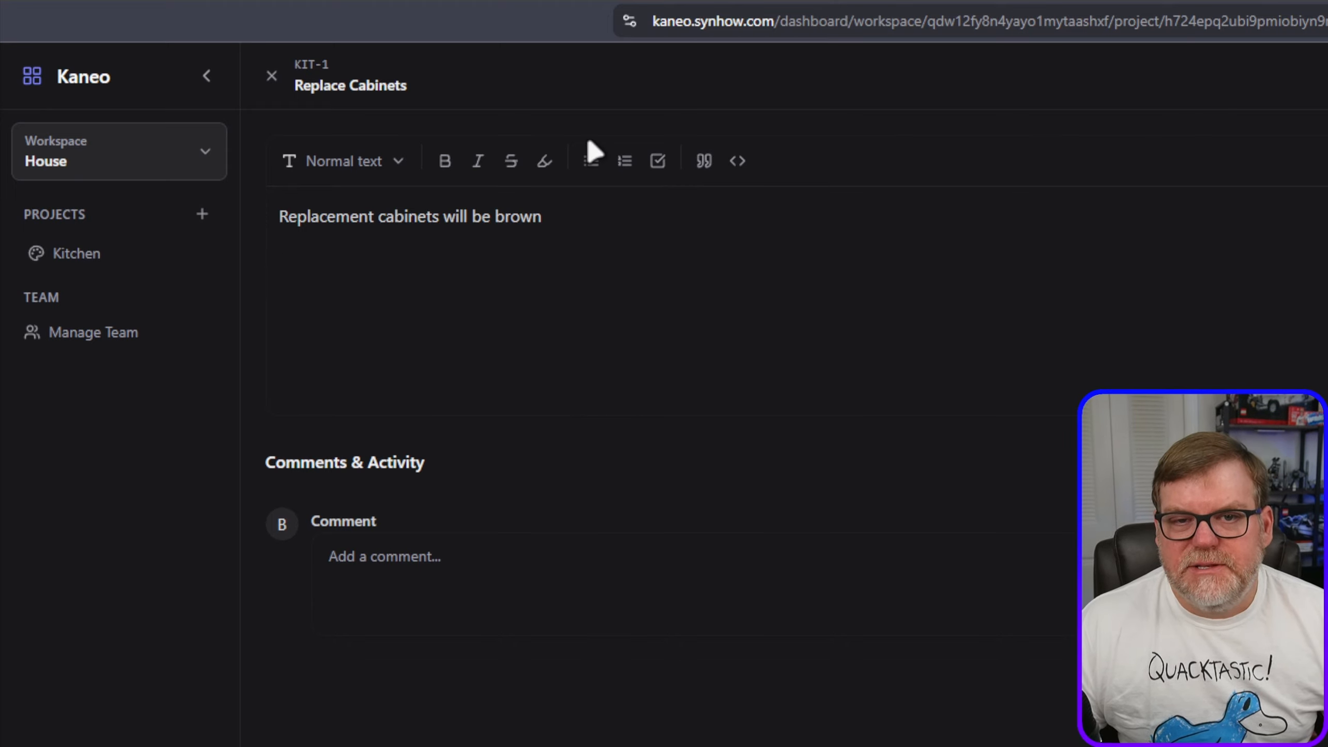
click(591, 163)
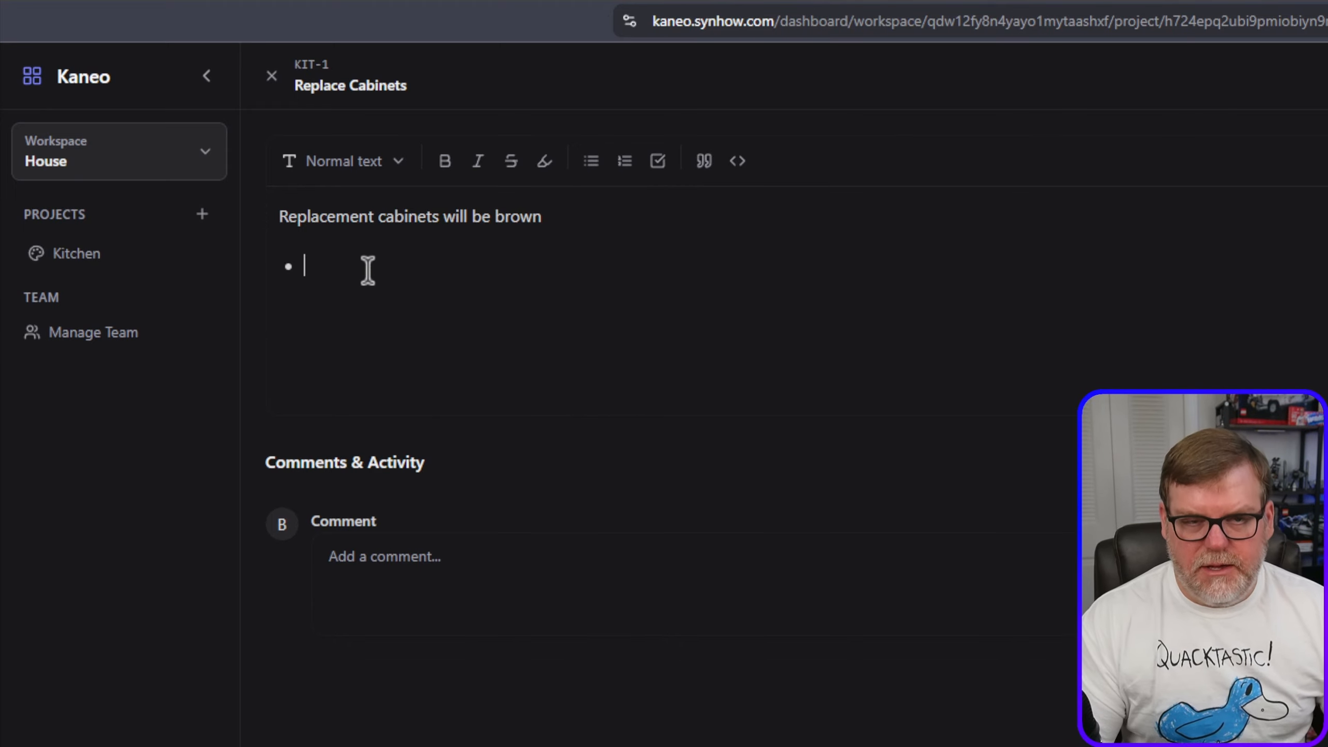
text(Do mess this up)
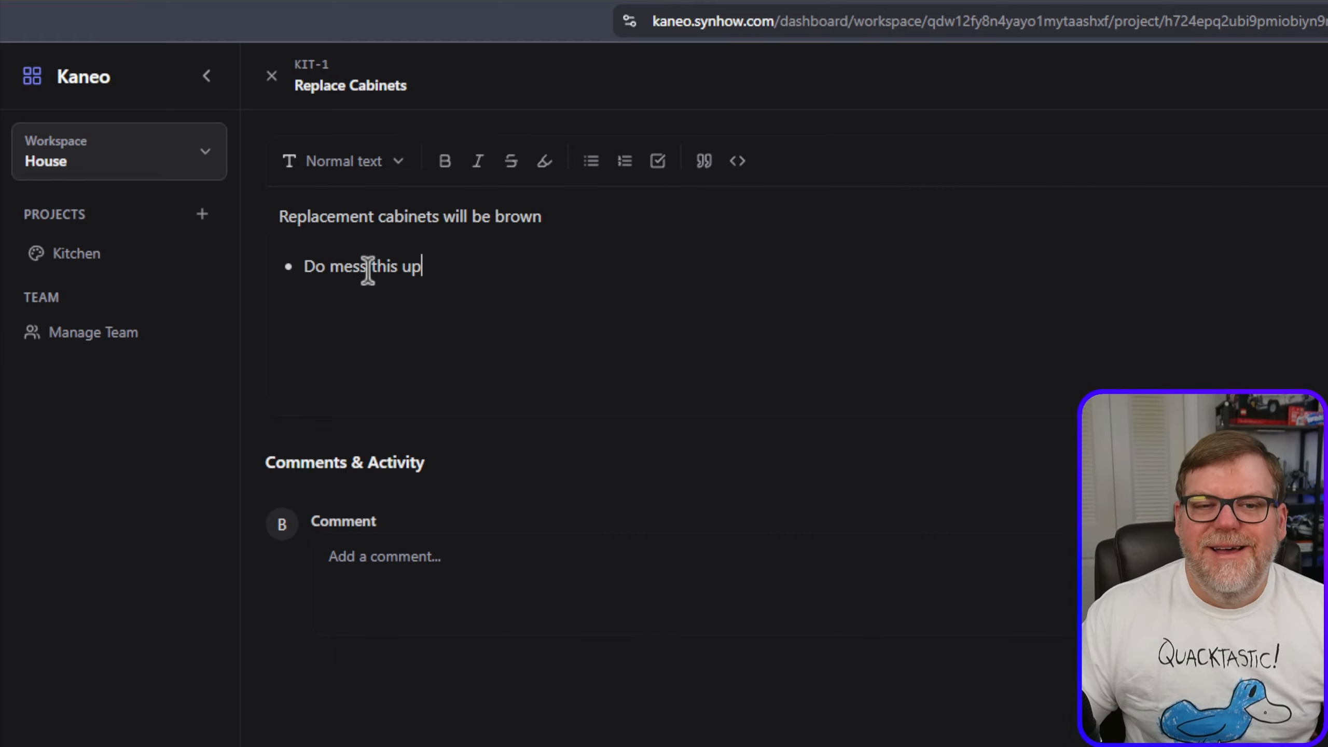
click(325, 268)
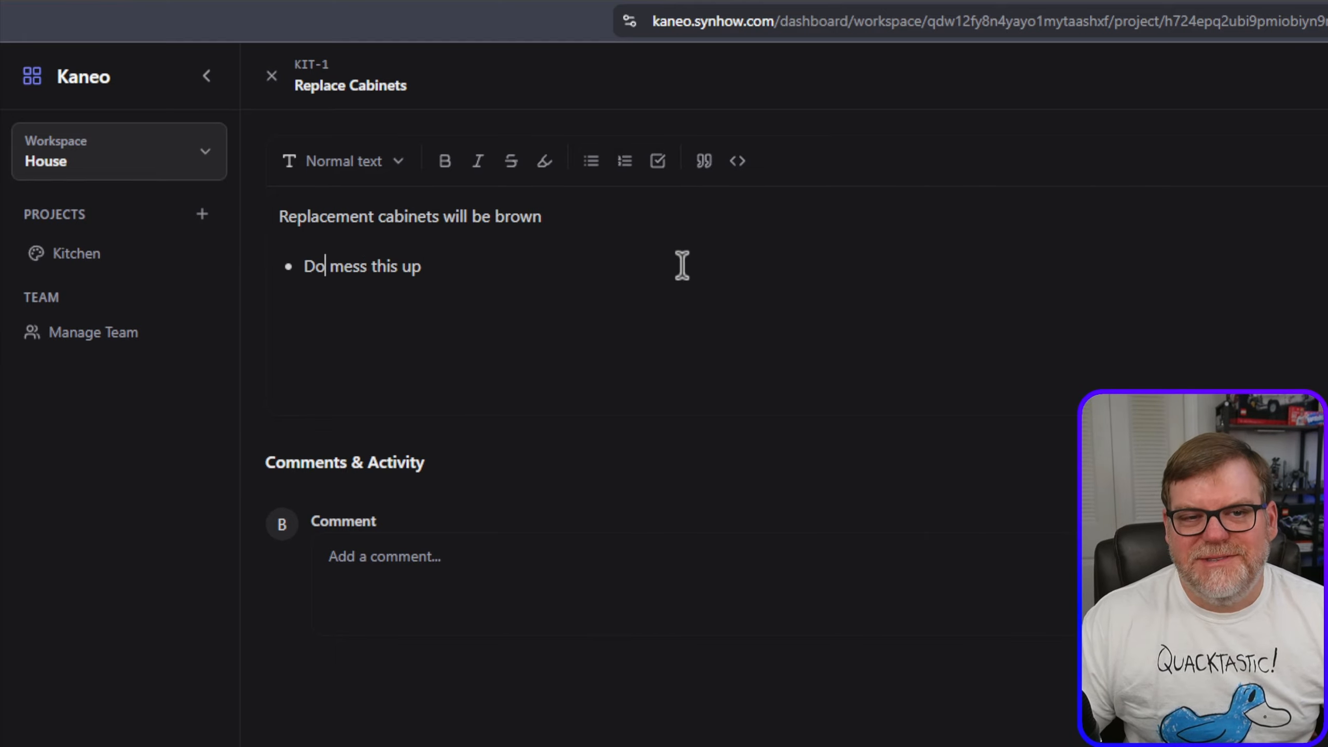
text(n't)
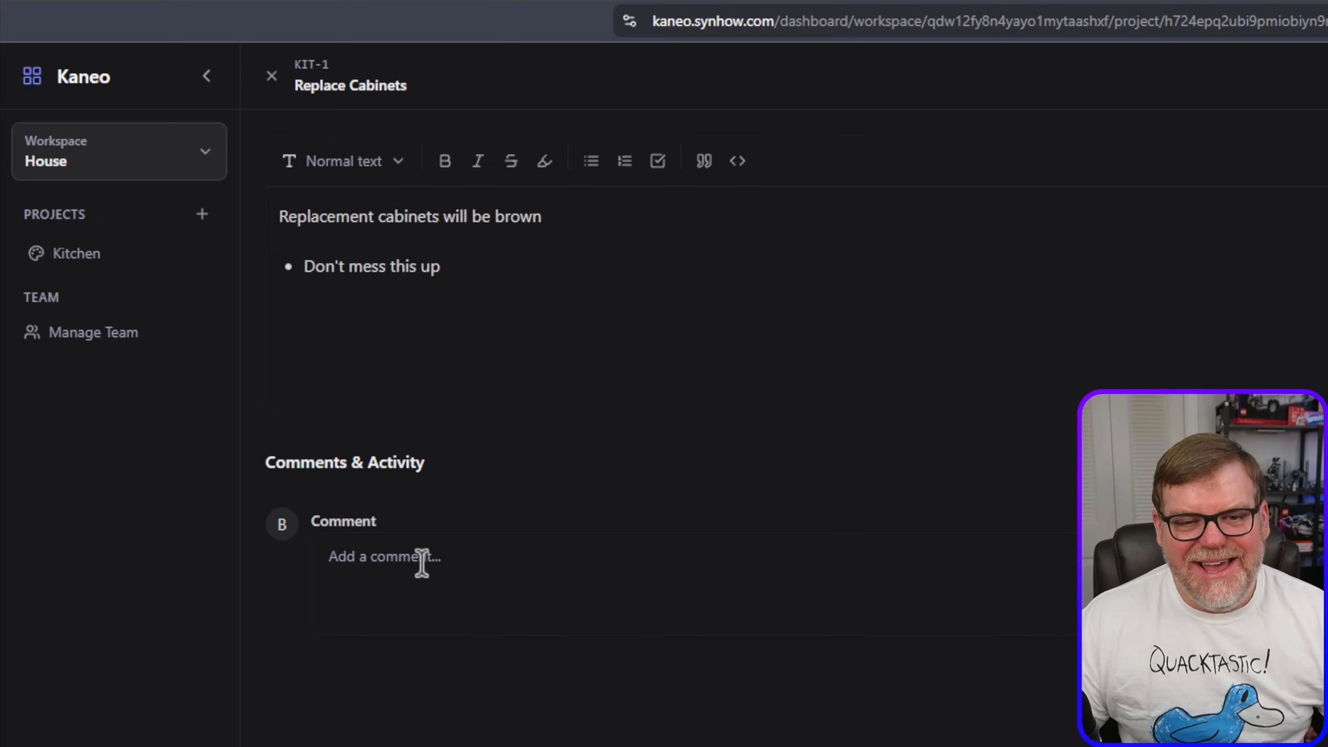
- Draft a comment on the task reading 'Talked to vendor'
click(437, 558)
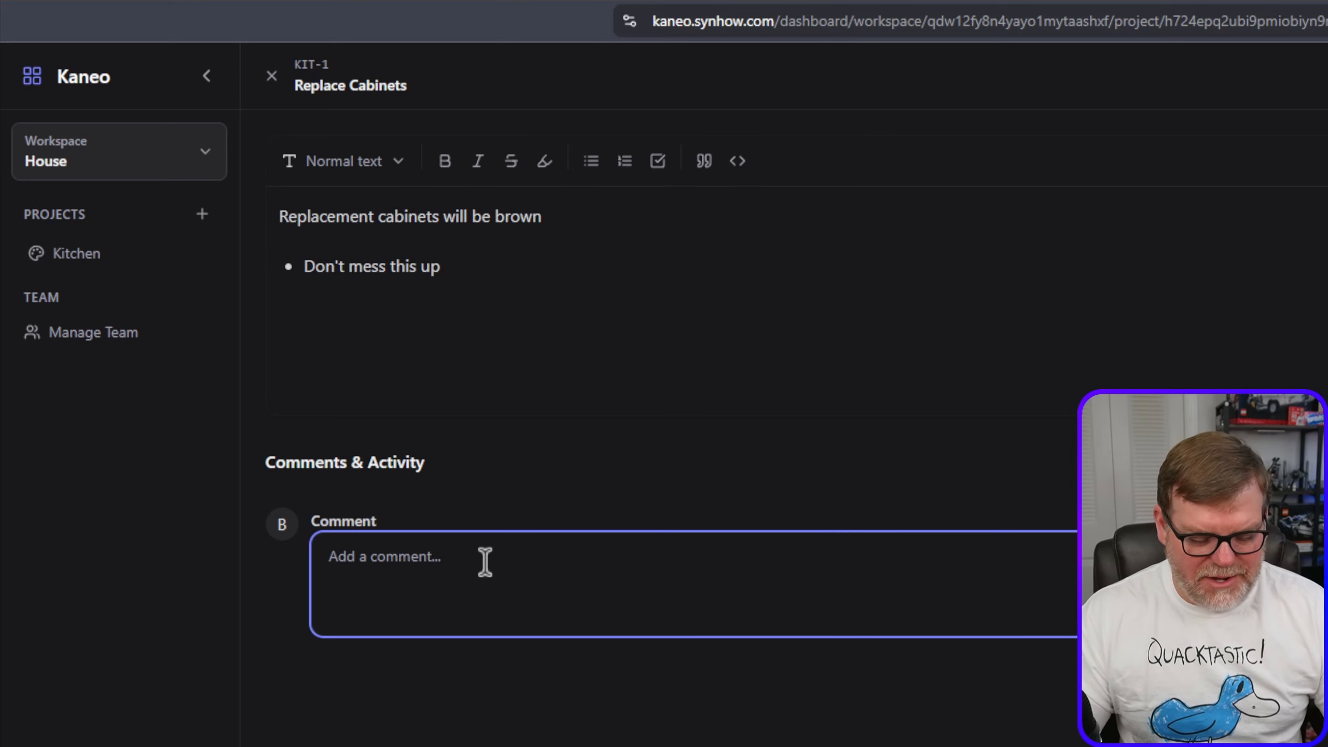
text(Talked to vendor)
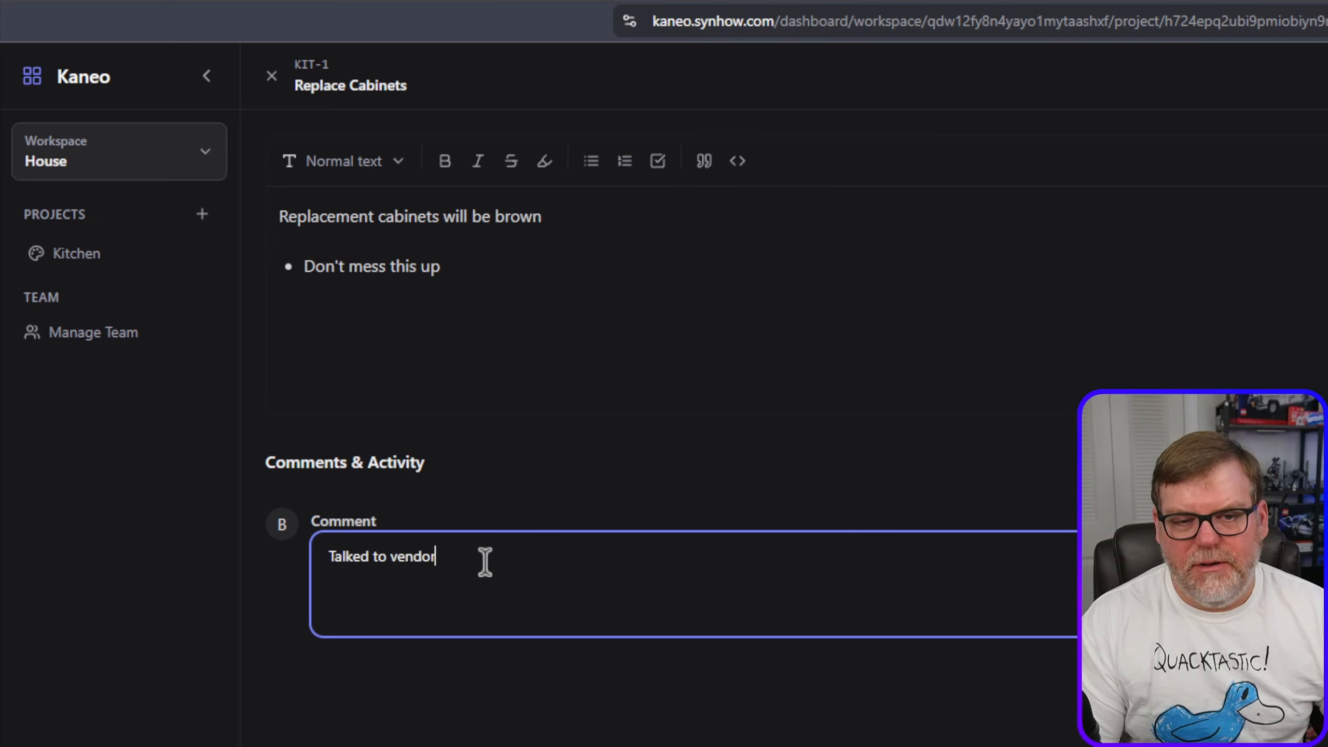
key(Return)
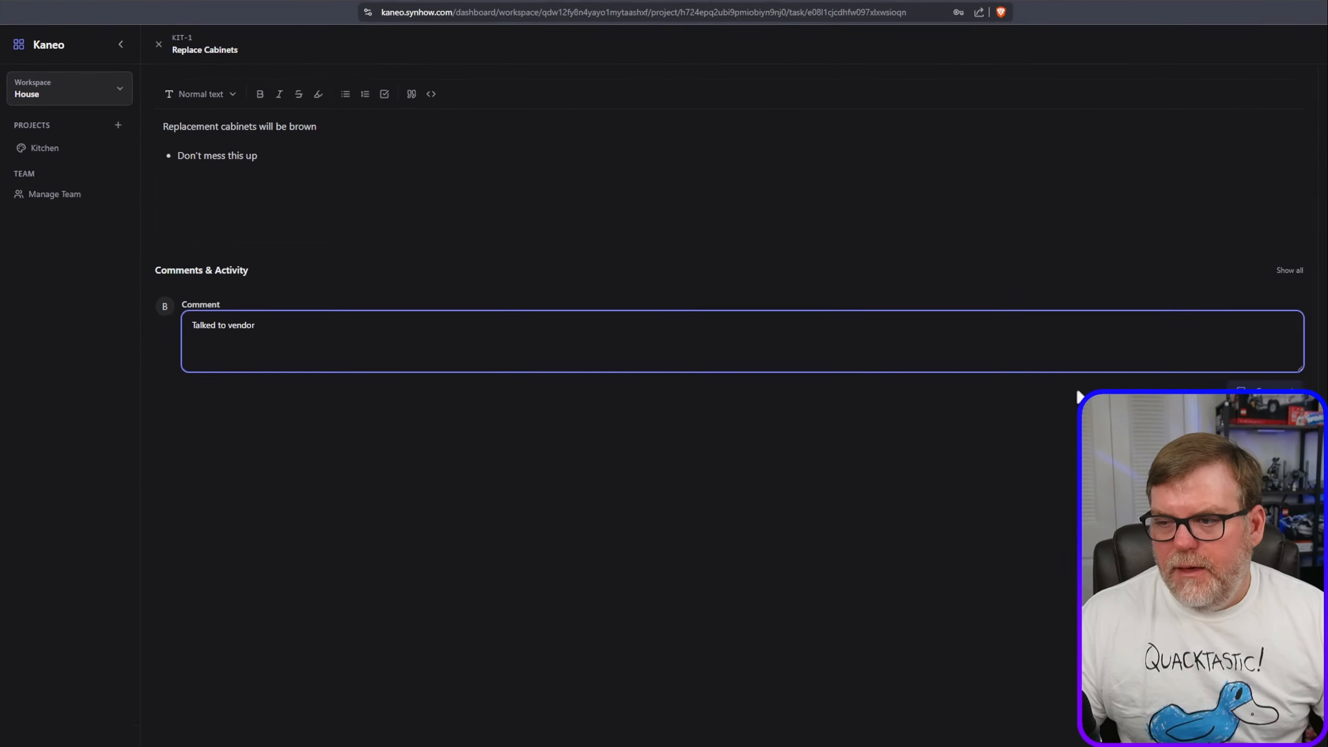
- Post the 'Talked to vendor' comment and set the due date to March 11, 2025
click(1263, 391)
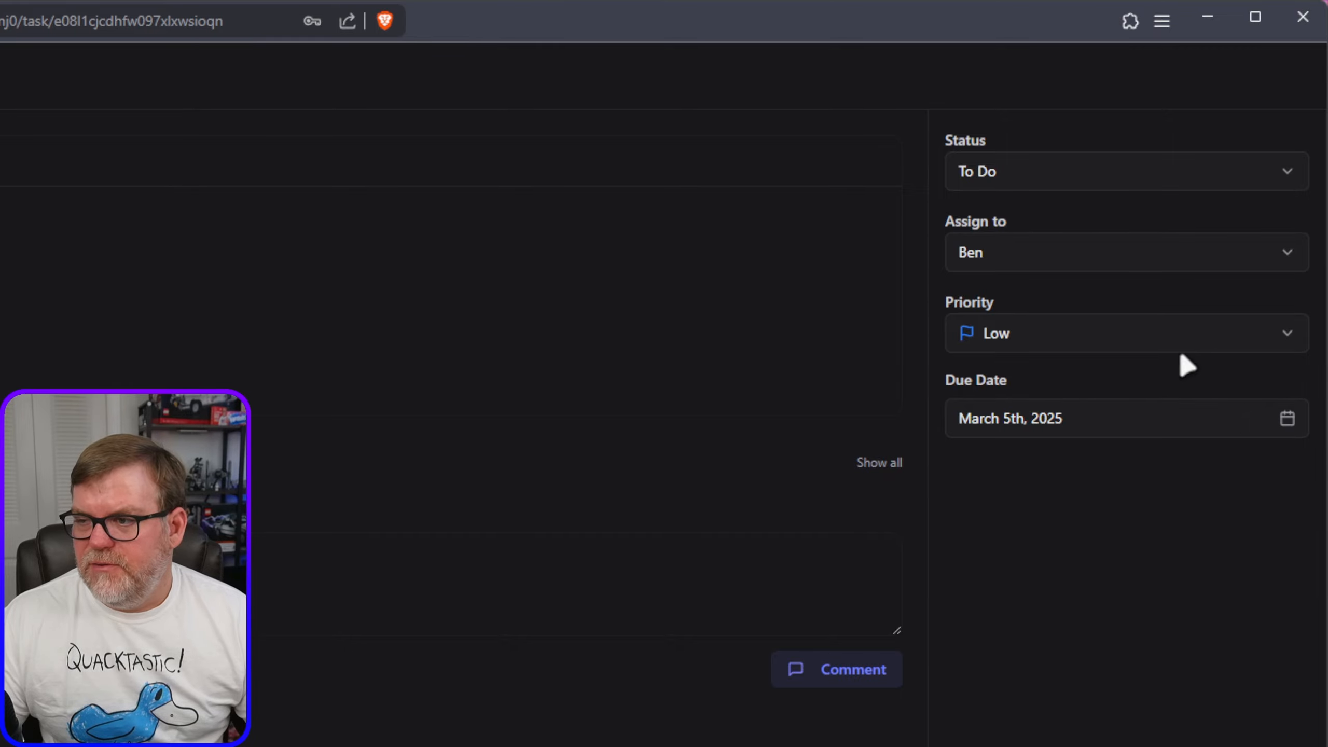
click(1056, 419)
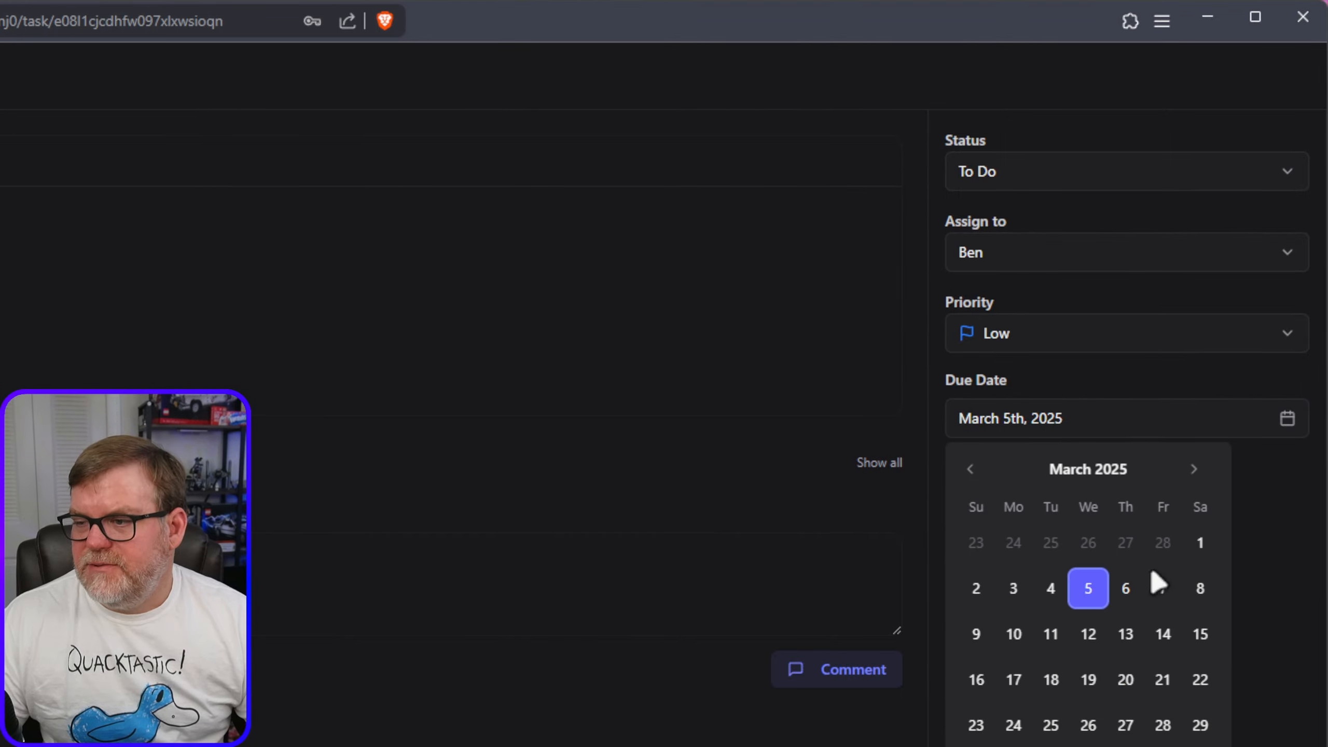
click(1051, 635)
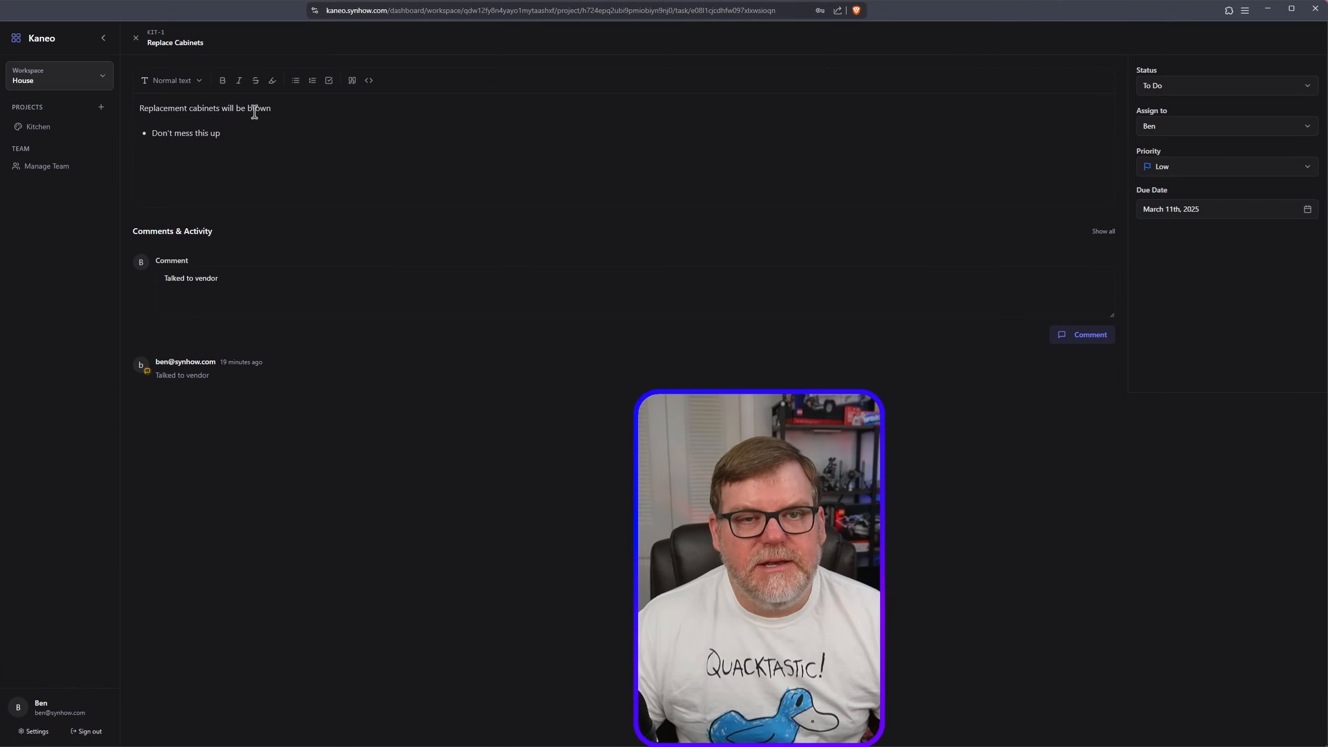
- Close the task, reopen Replace Cabinets to check it, then return to the Kitchen board
click(135, 41)
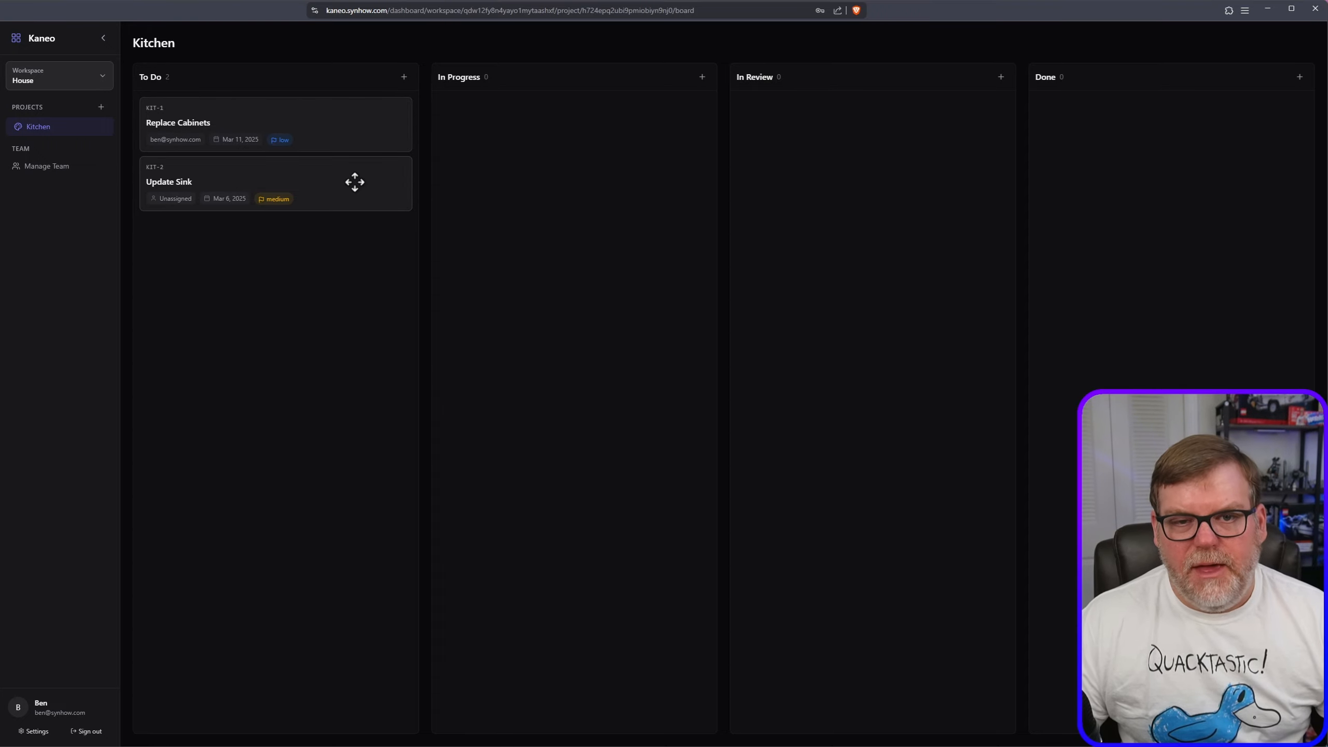
click(239, 123)
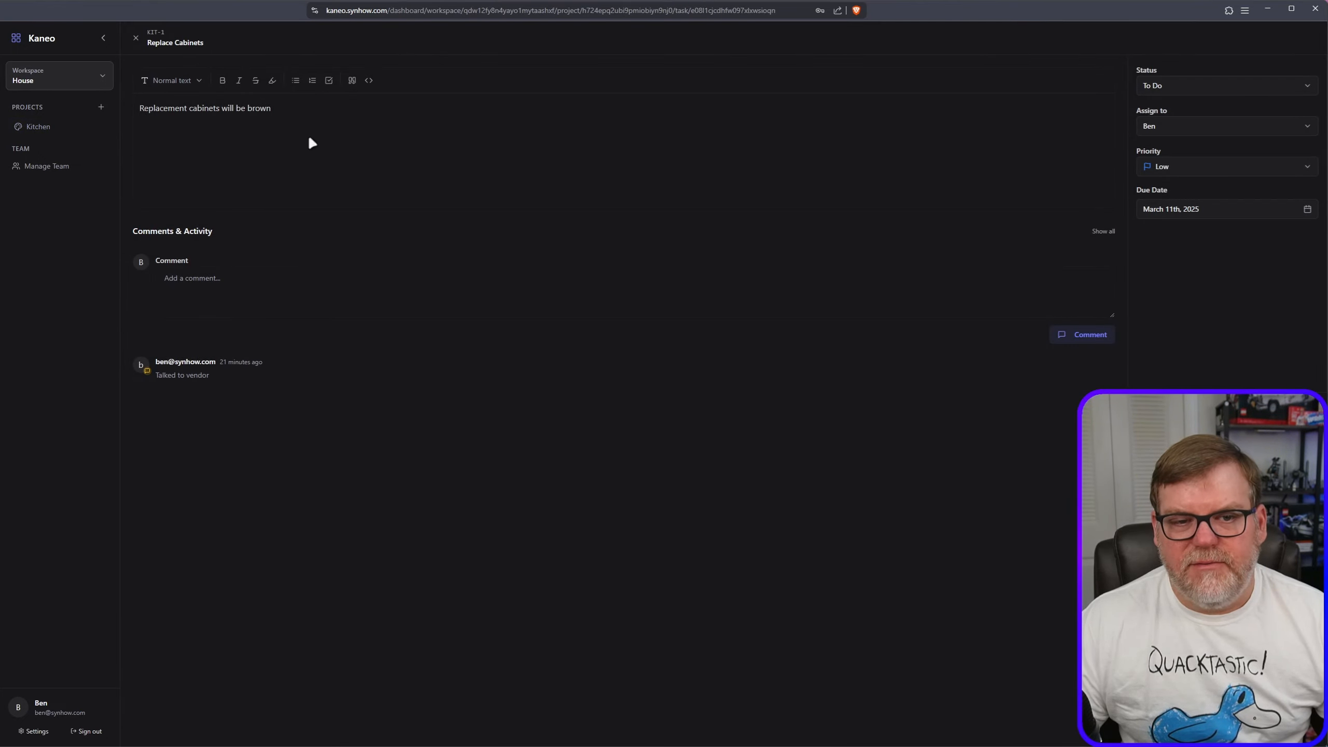
click(135, 38)
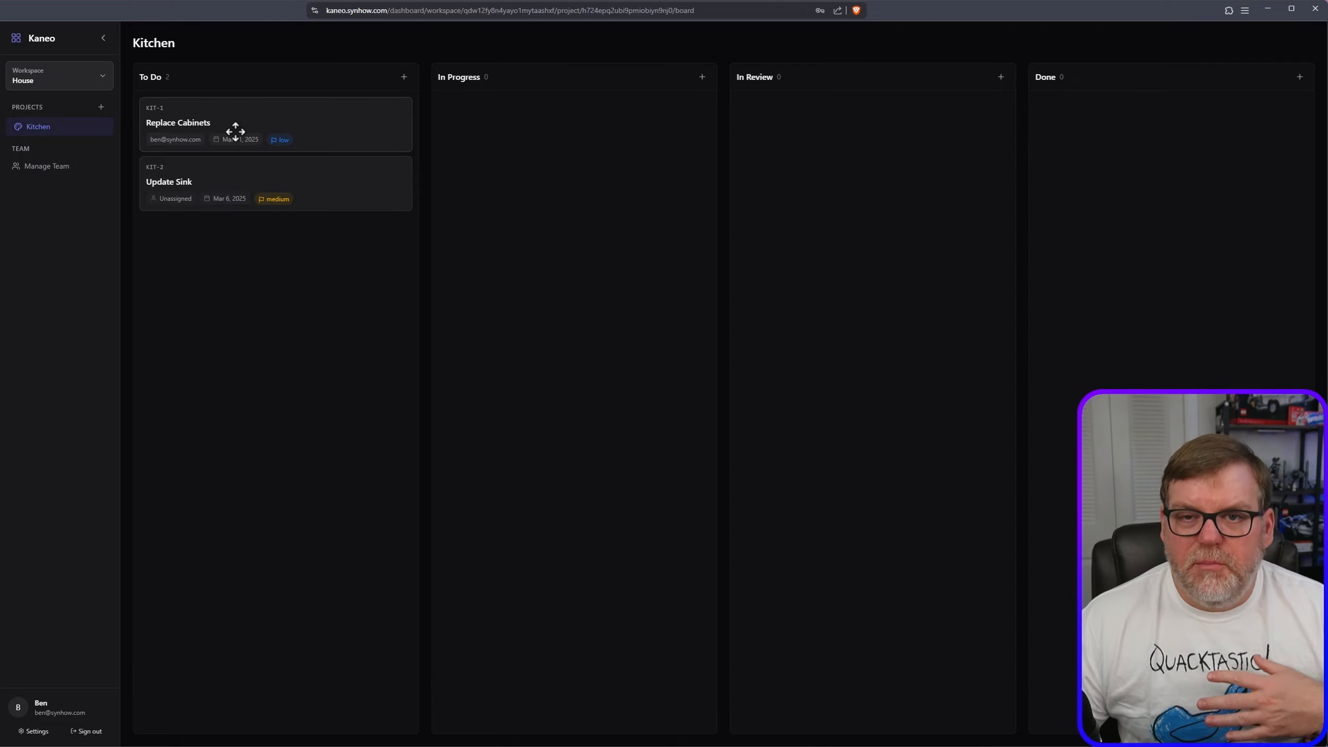
- Move Replace Cabinets through In Progress and In Review into the Done column
drag(238, 122, 534, 141)
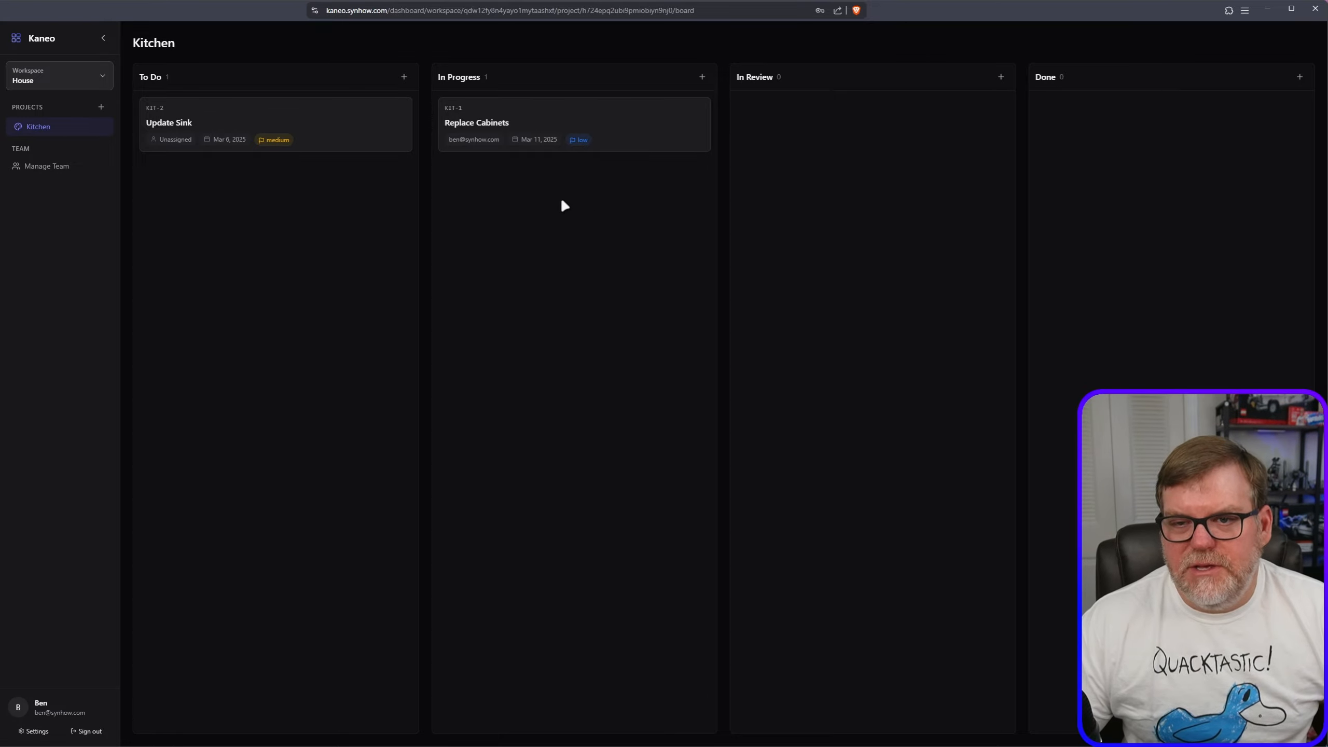
click(555, 113)
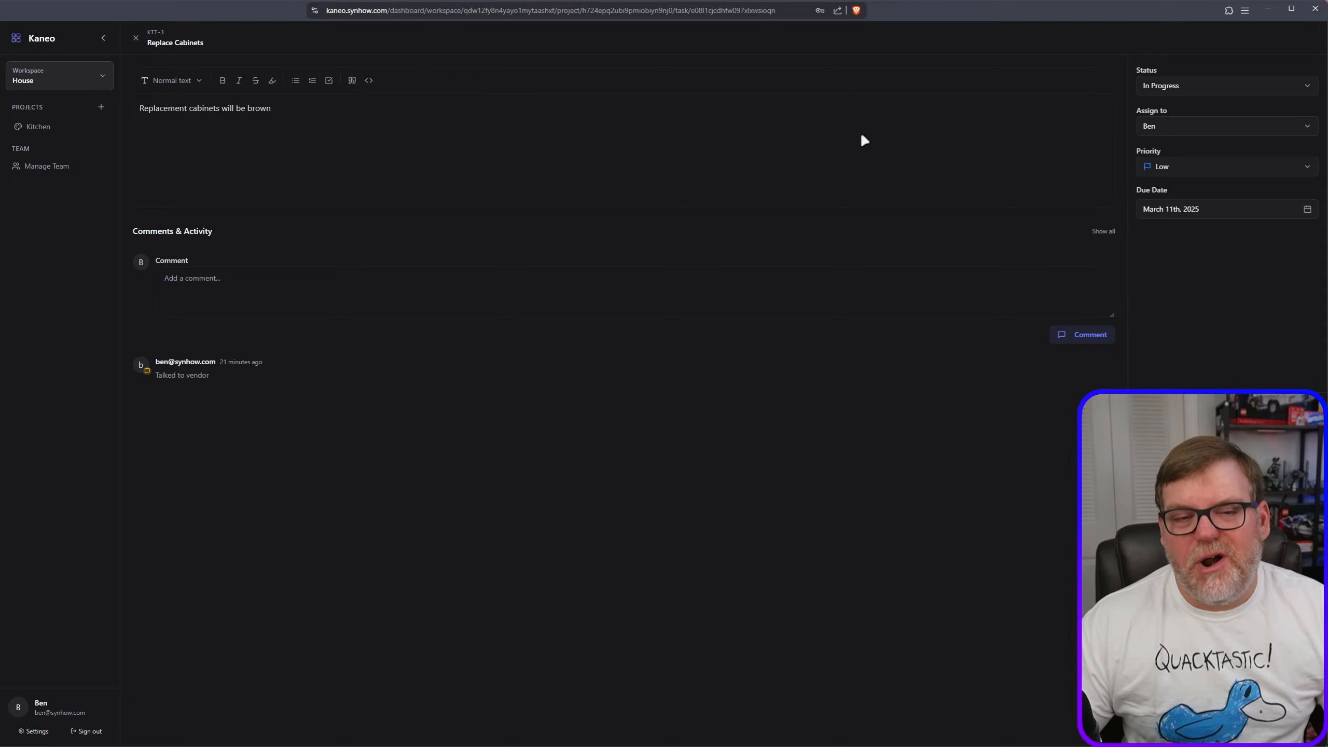
click(1189, 88)
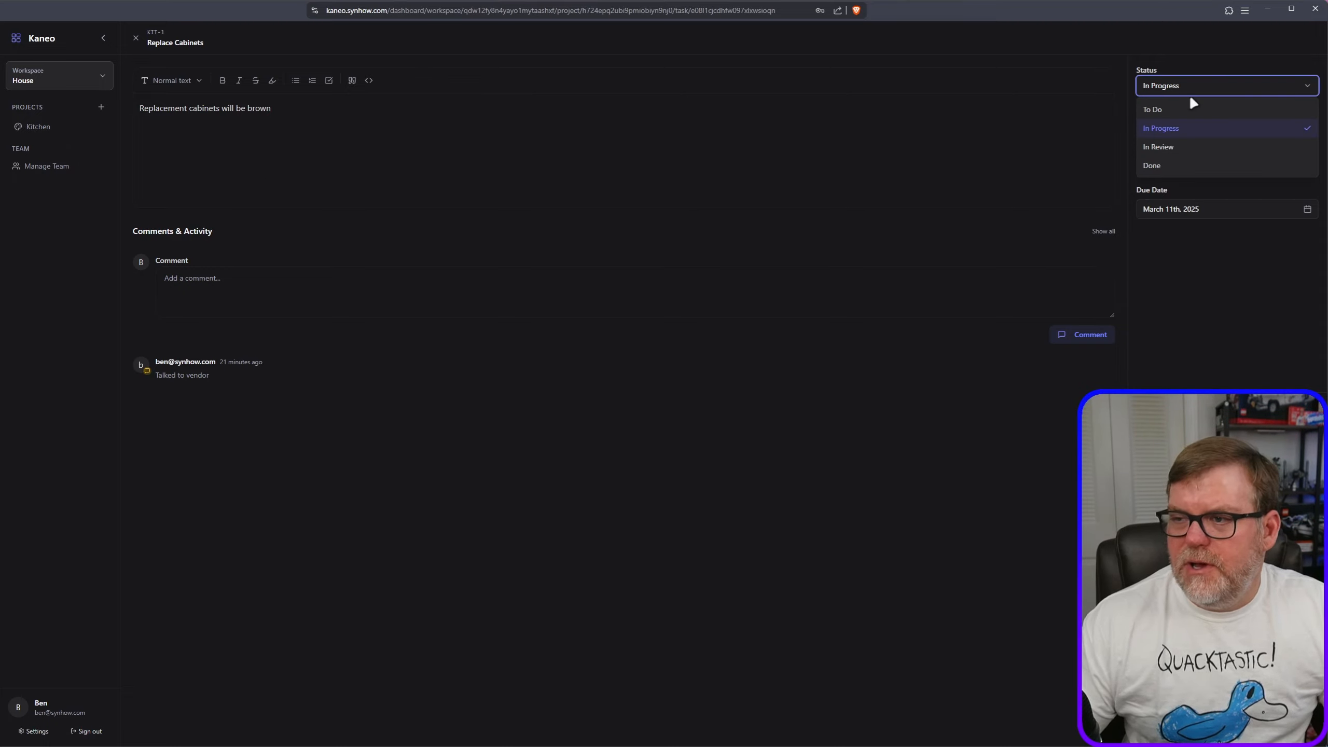
click(1169, 147)
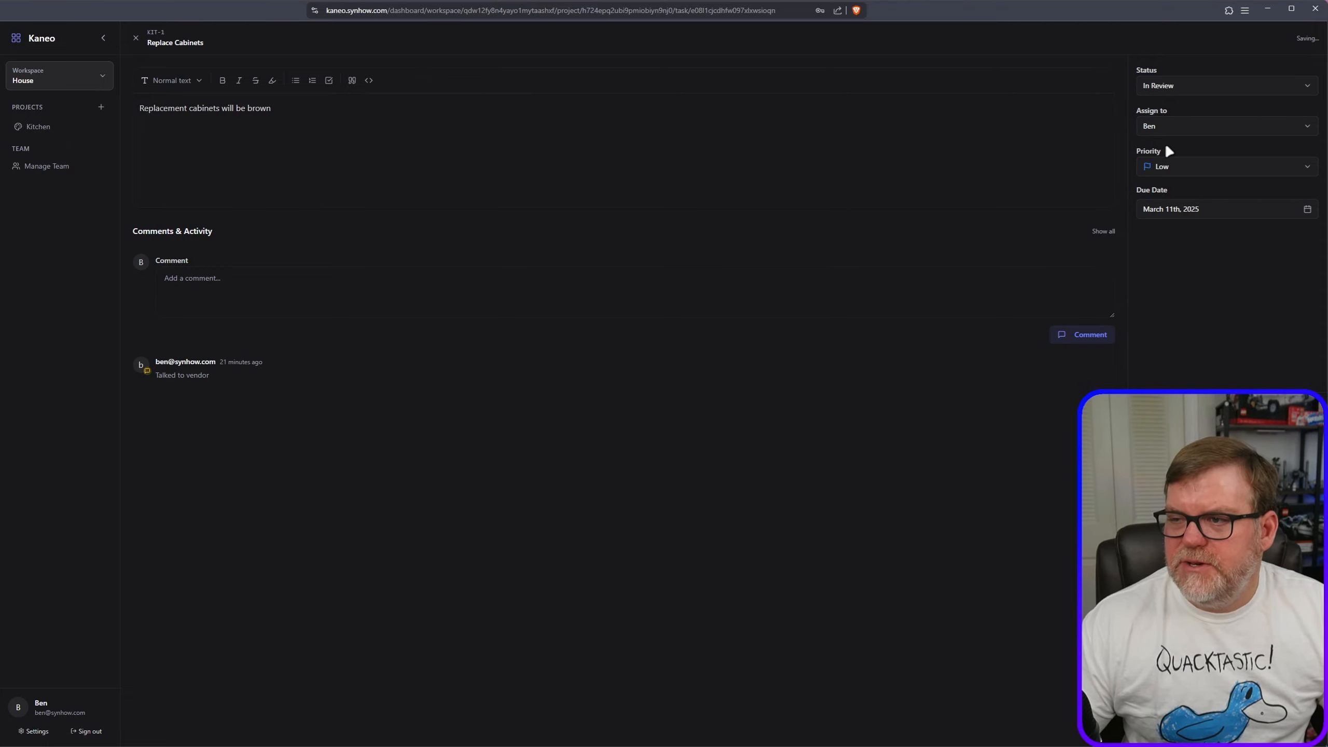
click(135, 38)
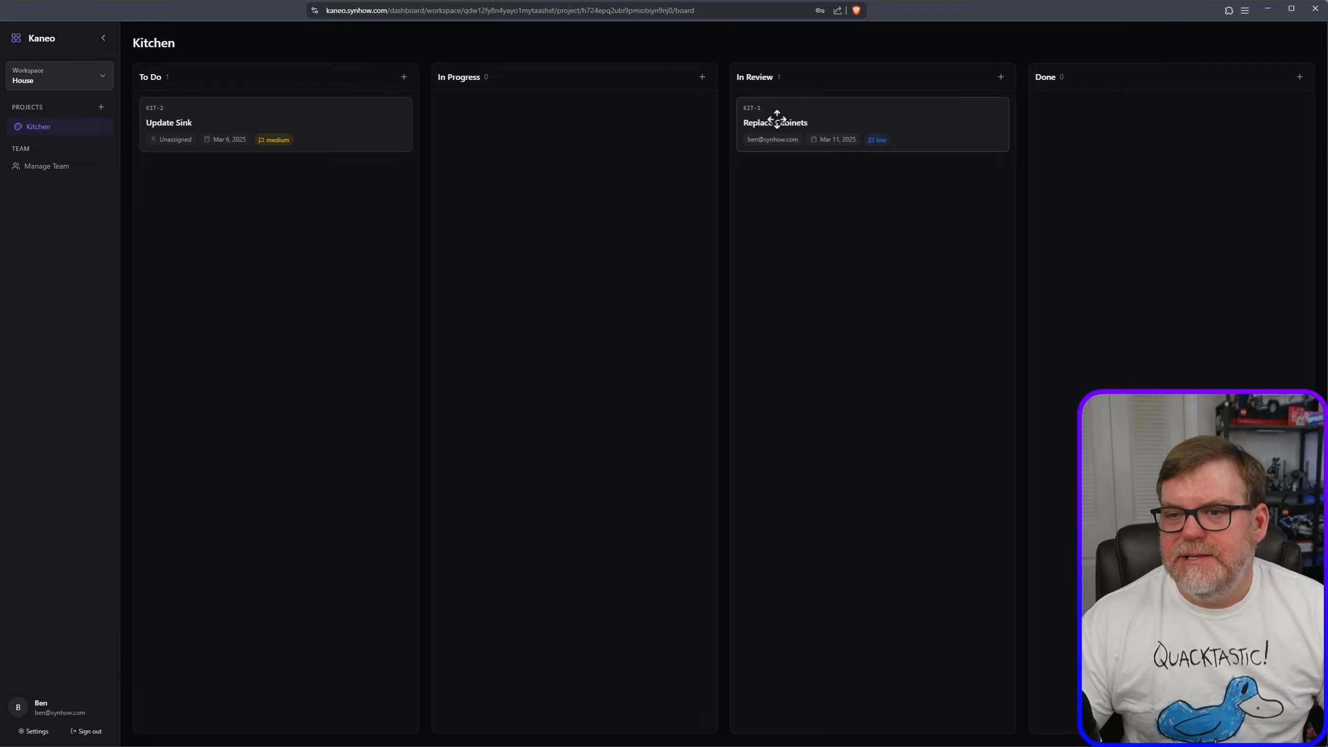
drag(778, 121, 1041, 143)
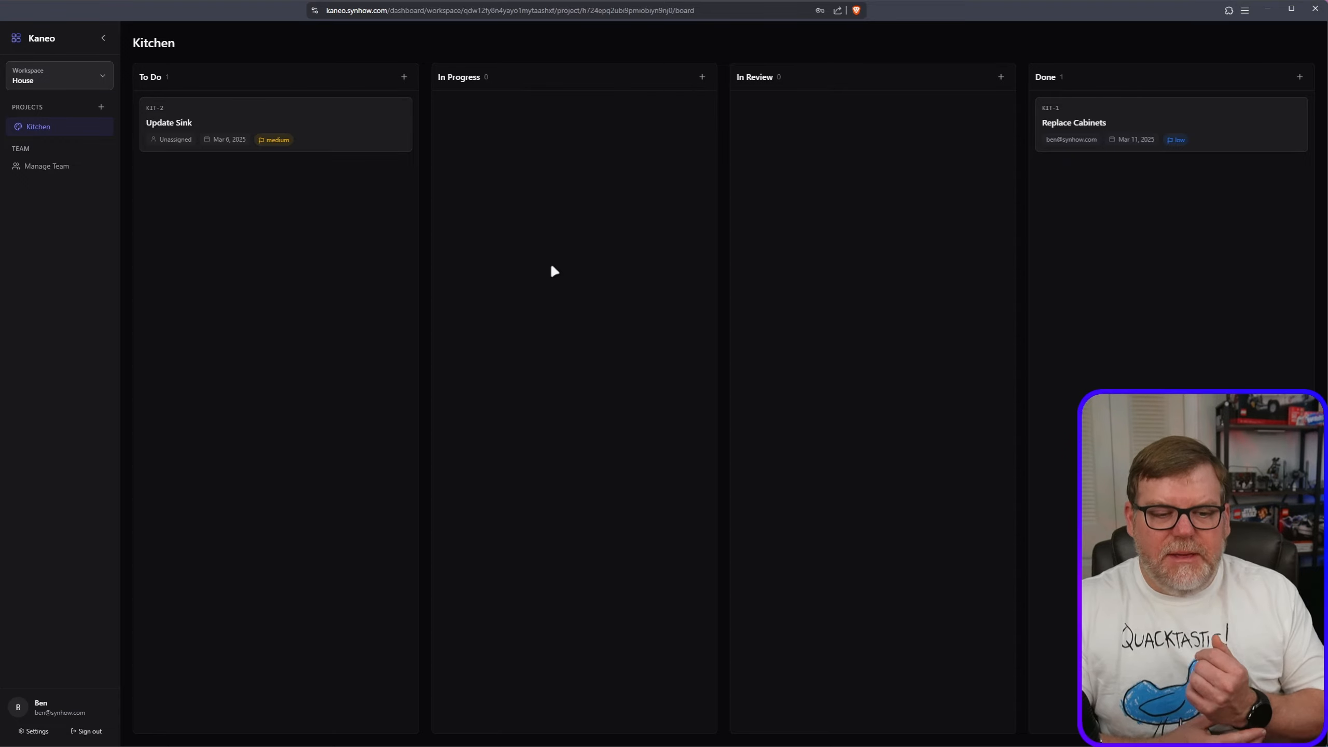
- Open Settings, toggle sidebar navigation off and back on, then collapse and re-expand the sidebar
click(30, 731)
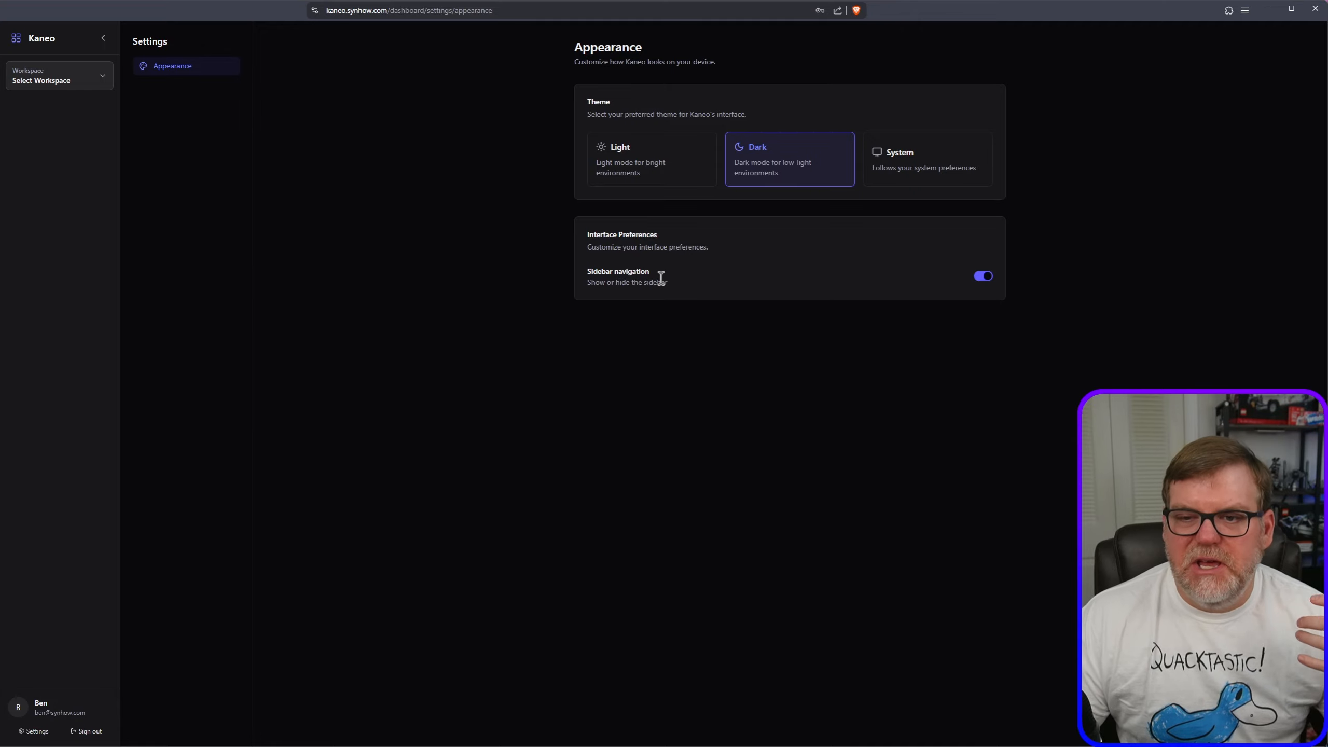
click(986, 277)
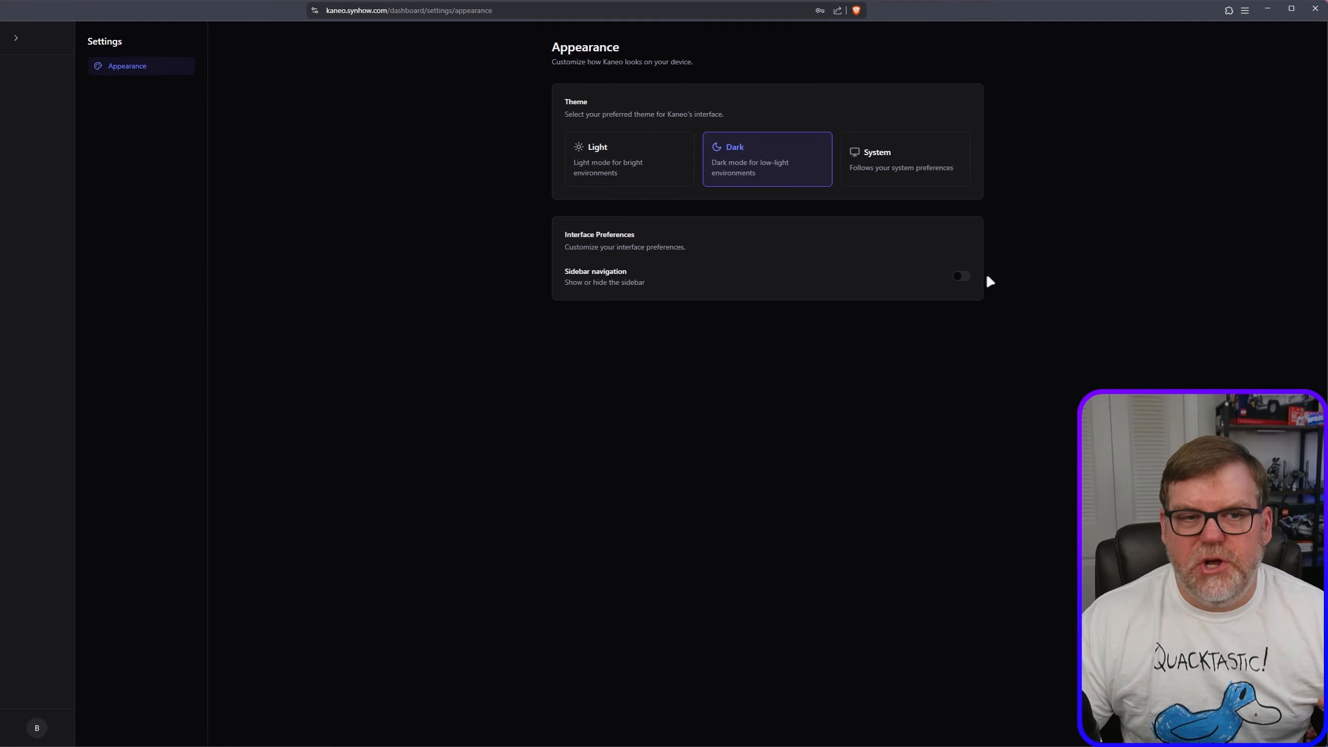
click(938, 278)
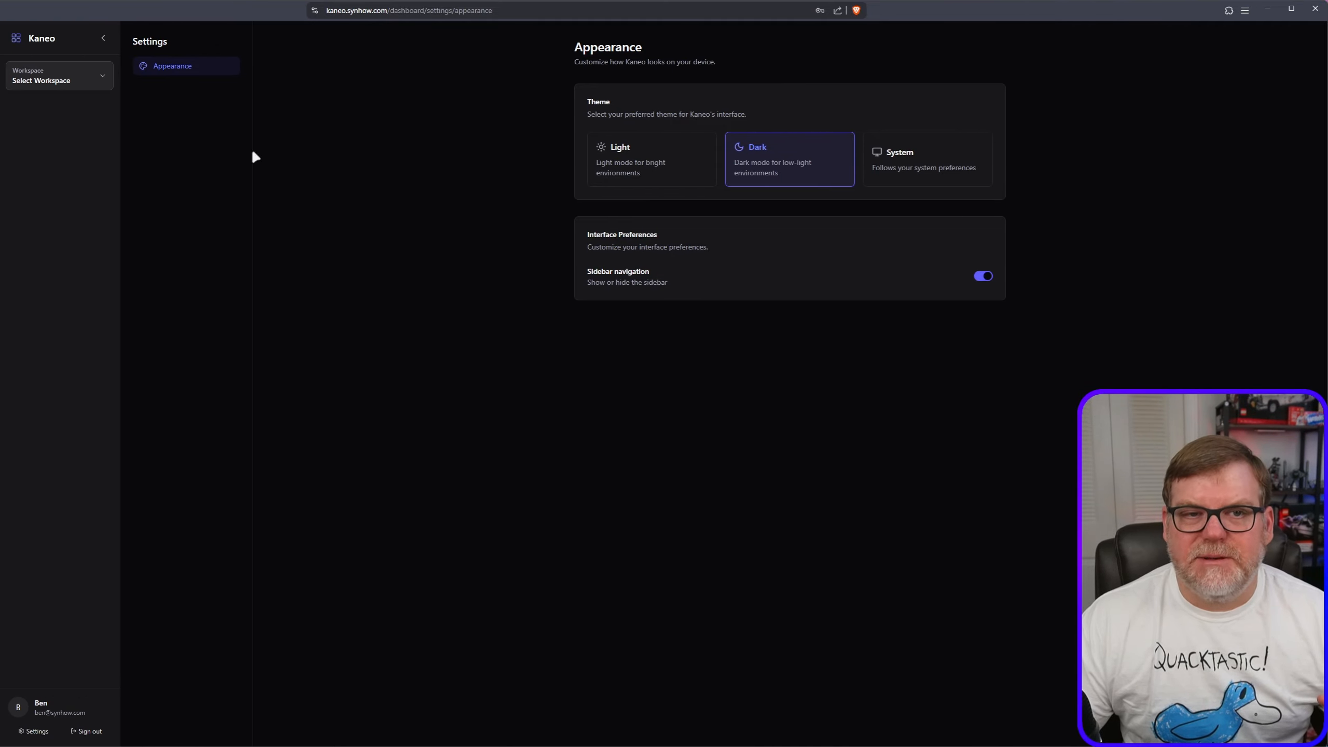
click(103, 39)
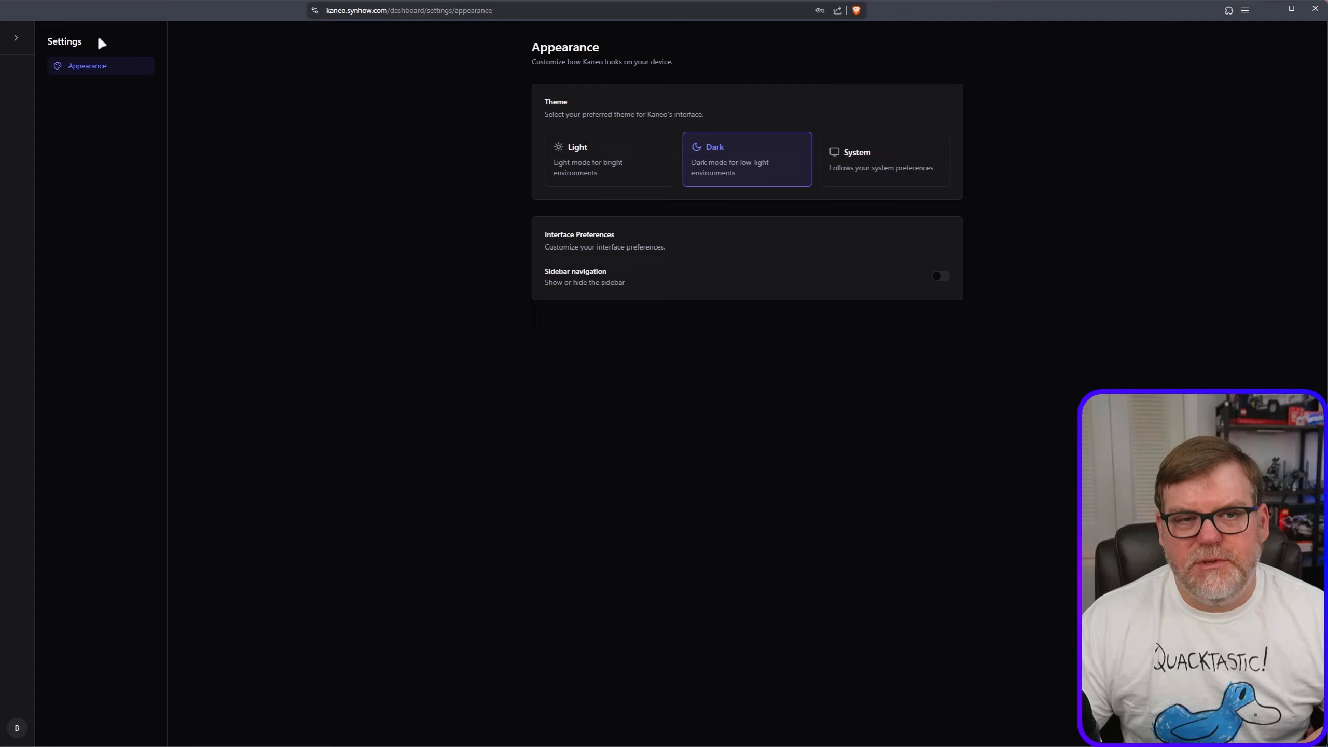
click(15, 40)
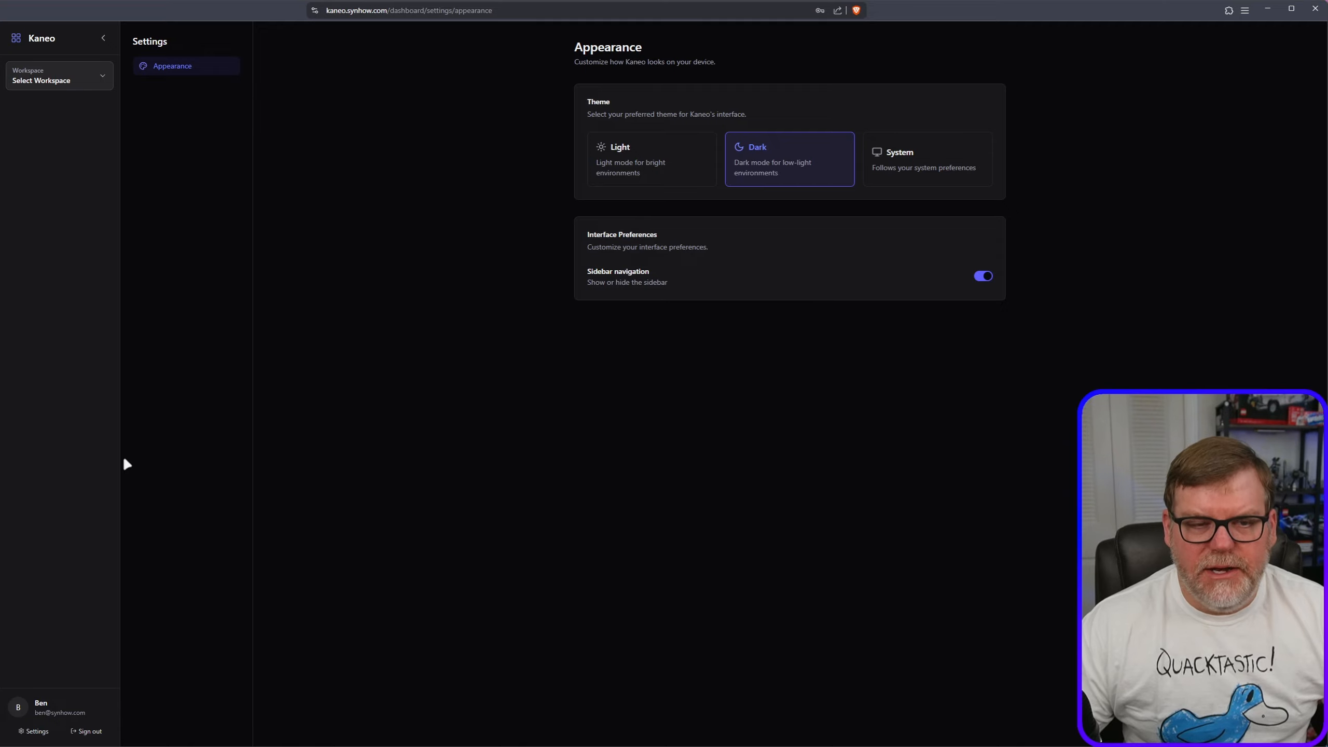
- Switch to the House workspace and open its Team Members page
click(34, 79)
click(30, 101)
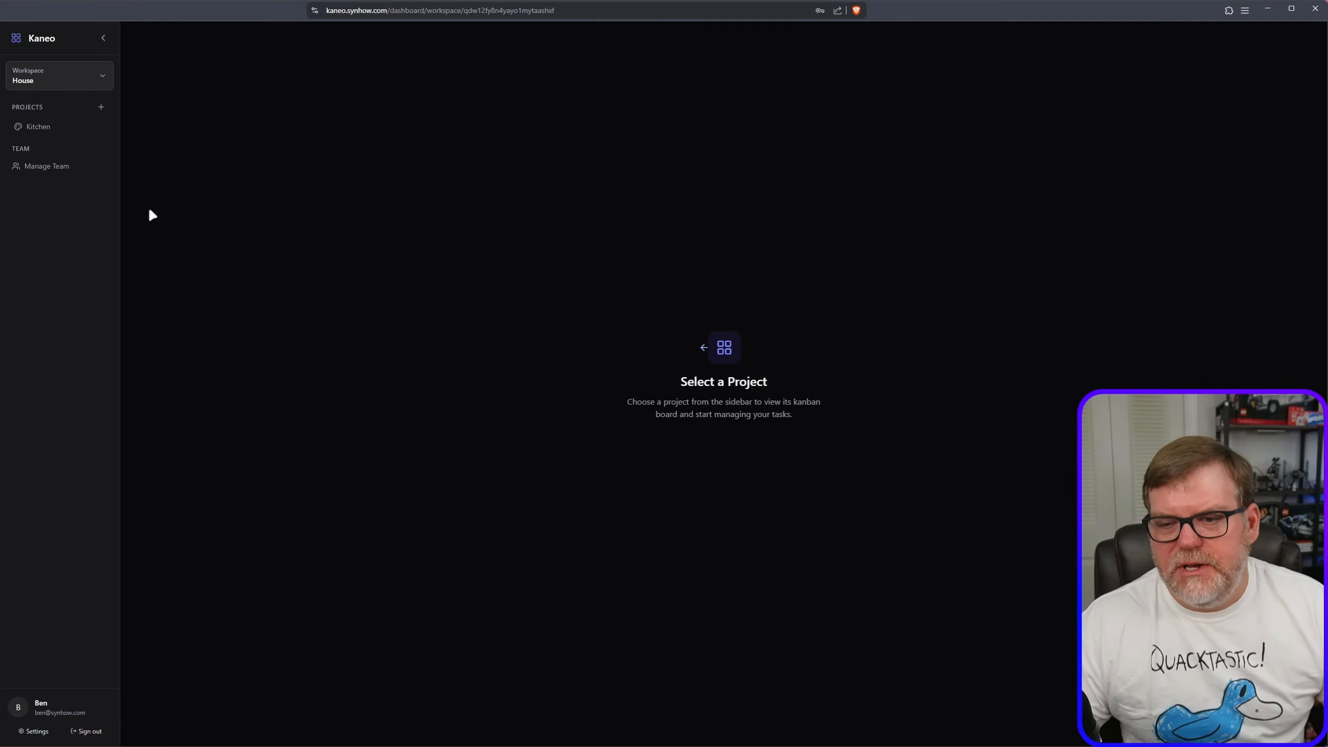
click(68, 175)
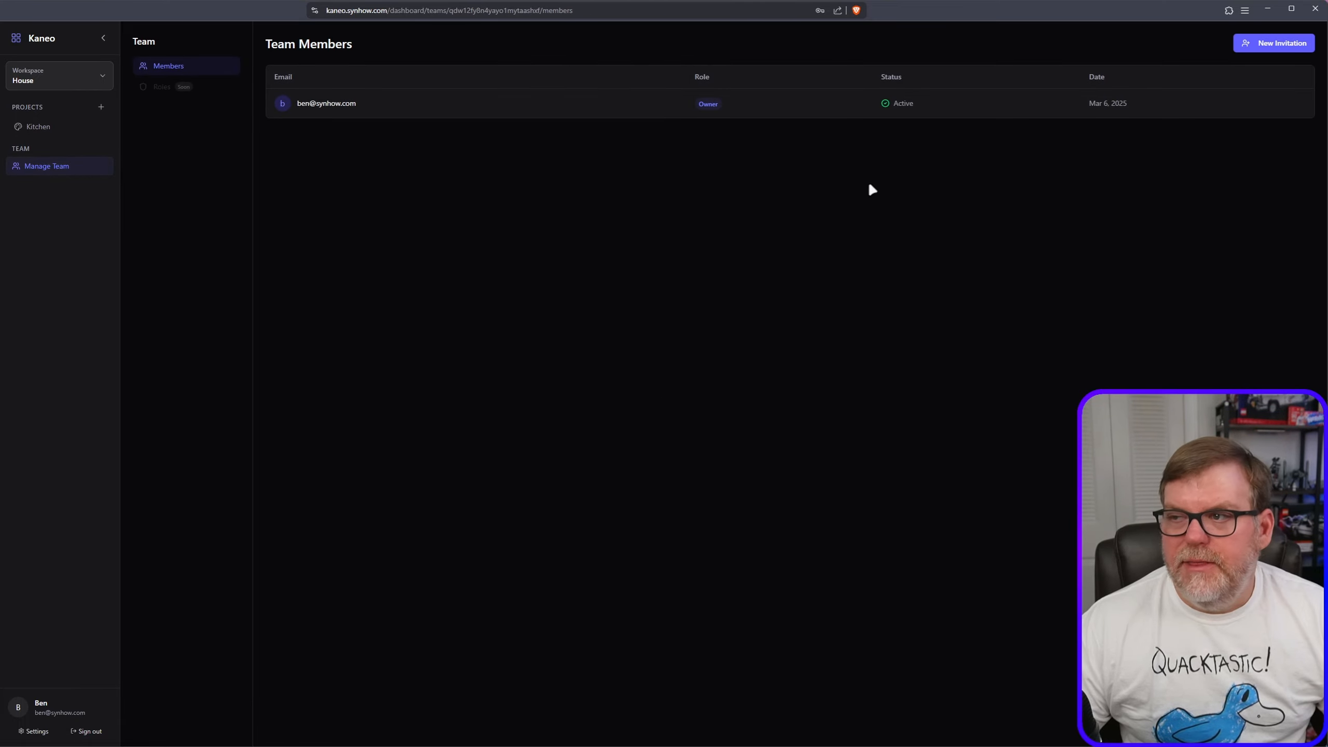
- Send a new team invitation to the colleague's e-mail address
click(1264, 49)
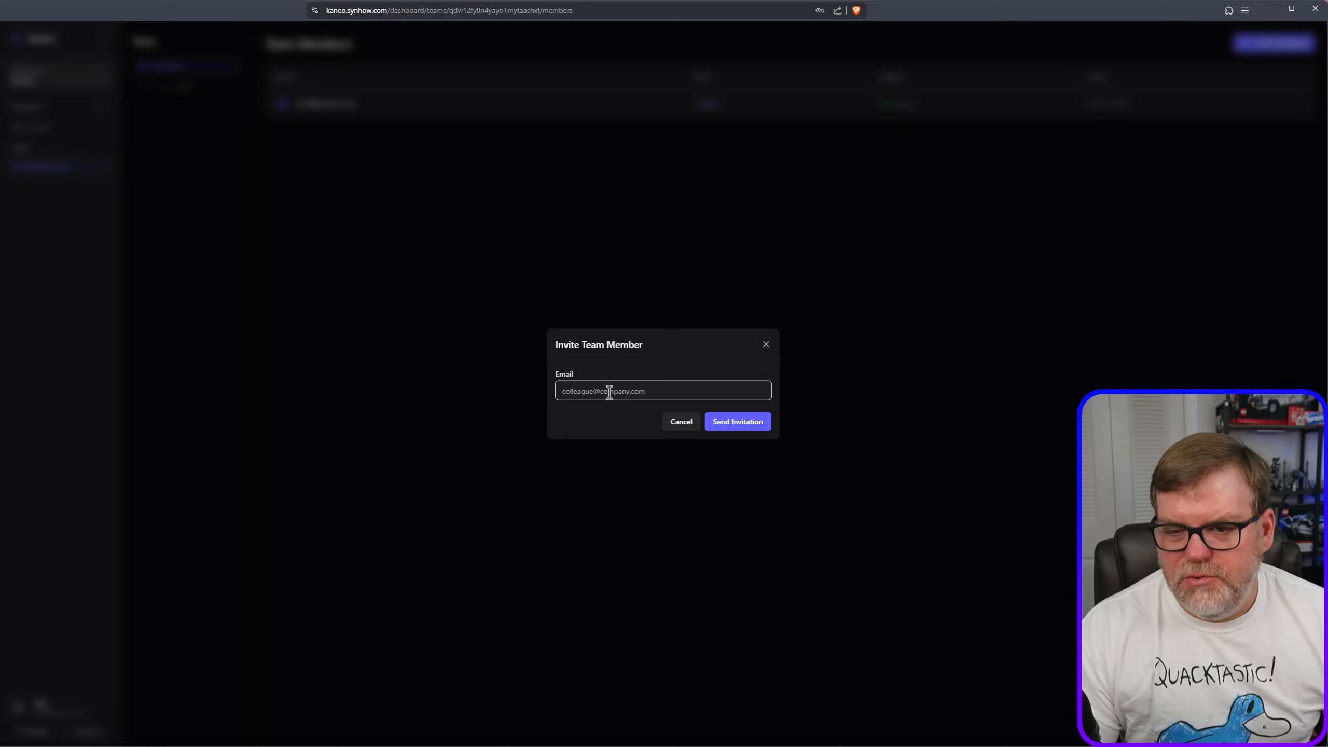
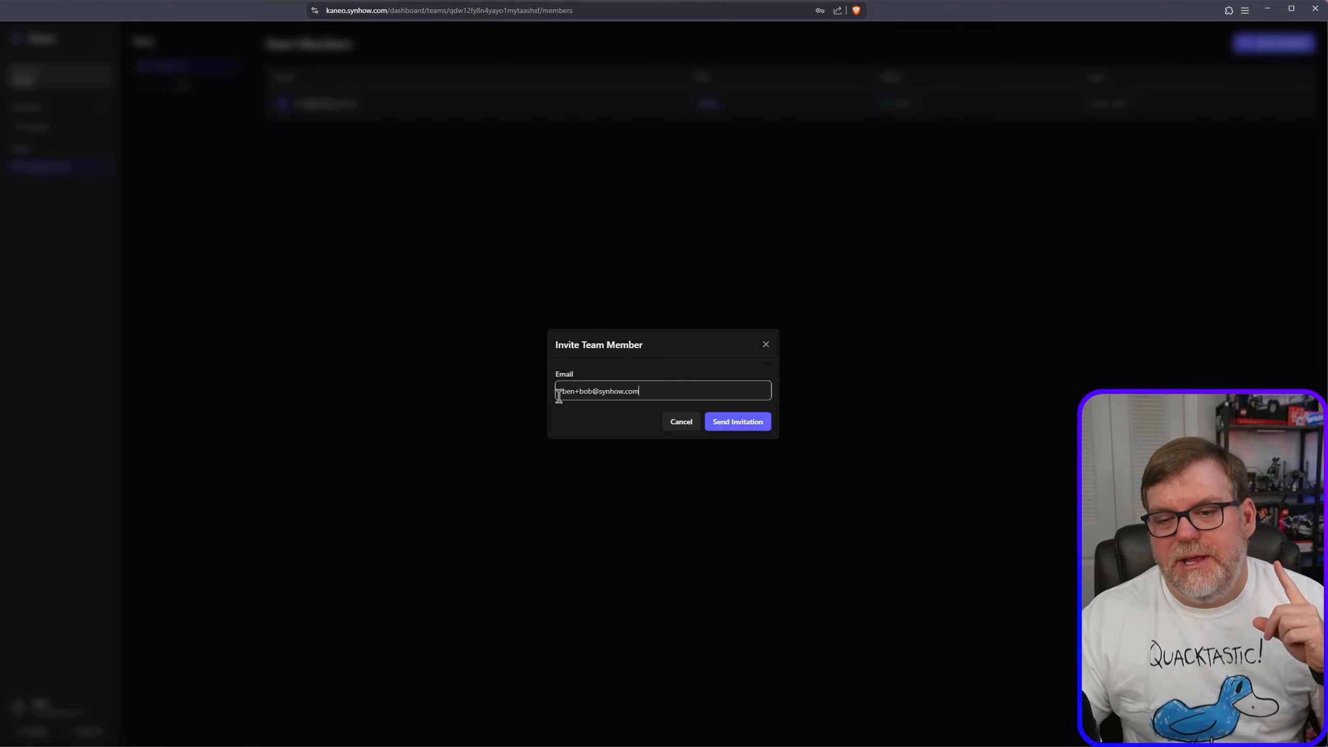
drag(657, 390, 487, 457)
key(ctrl+c)
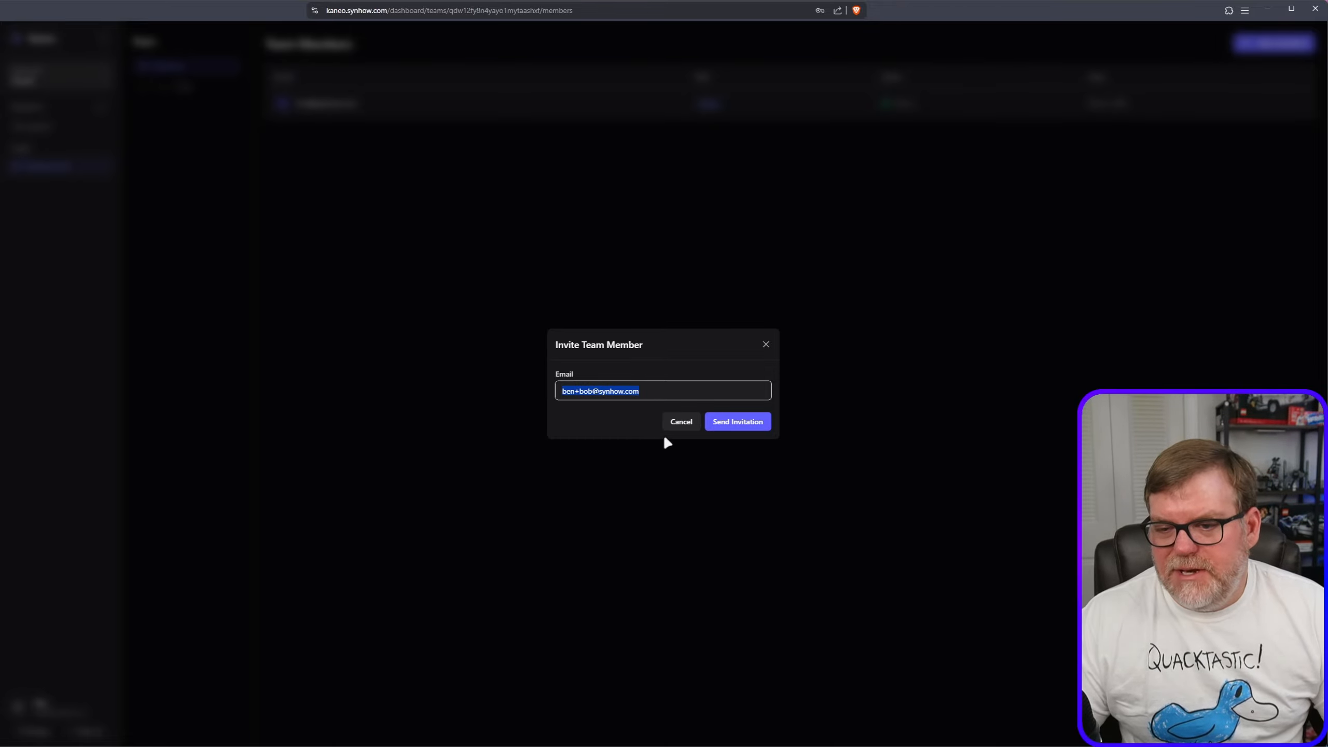
click(739, 432)
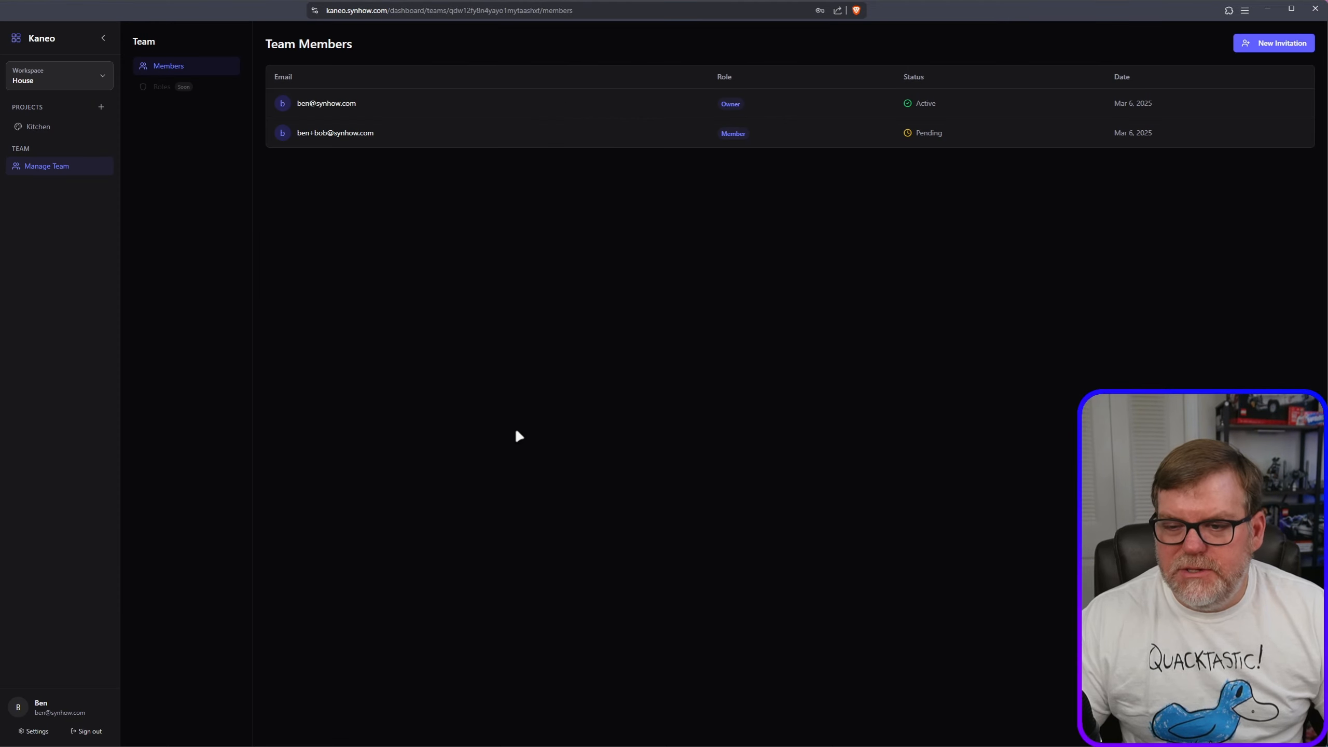
- Sign out, then sign up a new account with the invited member's name, e-mail and a password
click(94, 732)
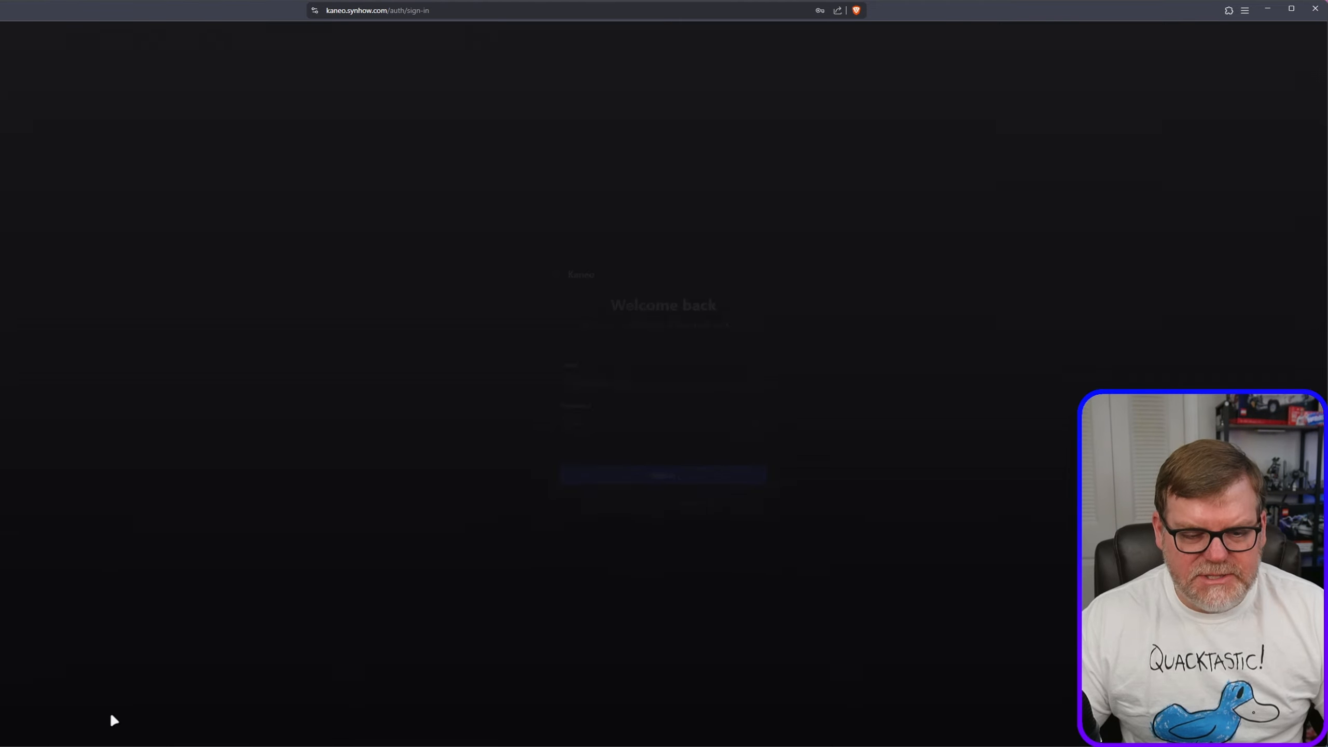
click(706, 493)
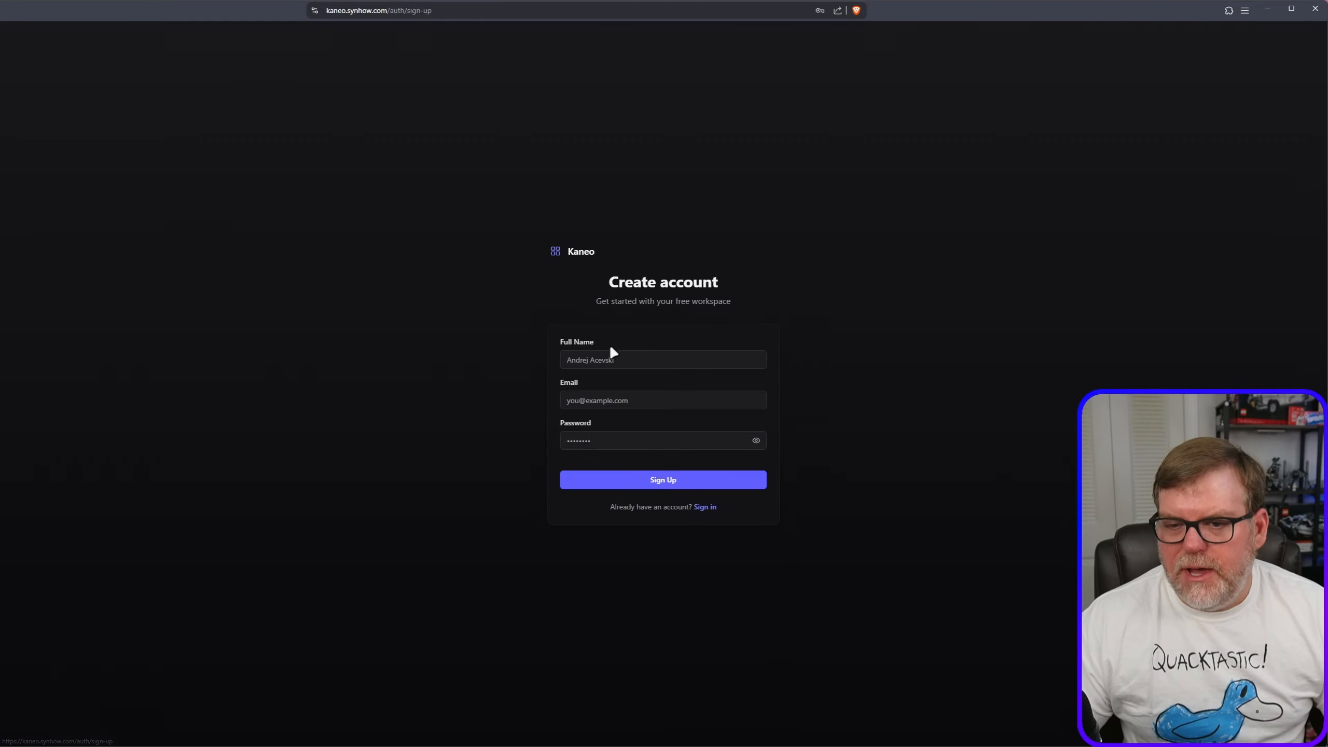
click(611, 357)
text(Bob)
key(Tab)
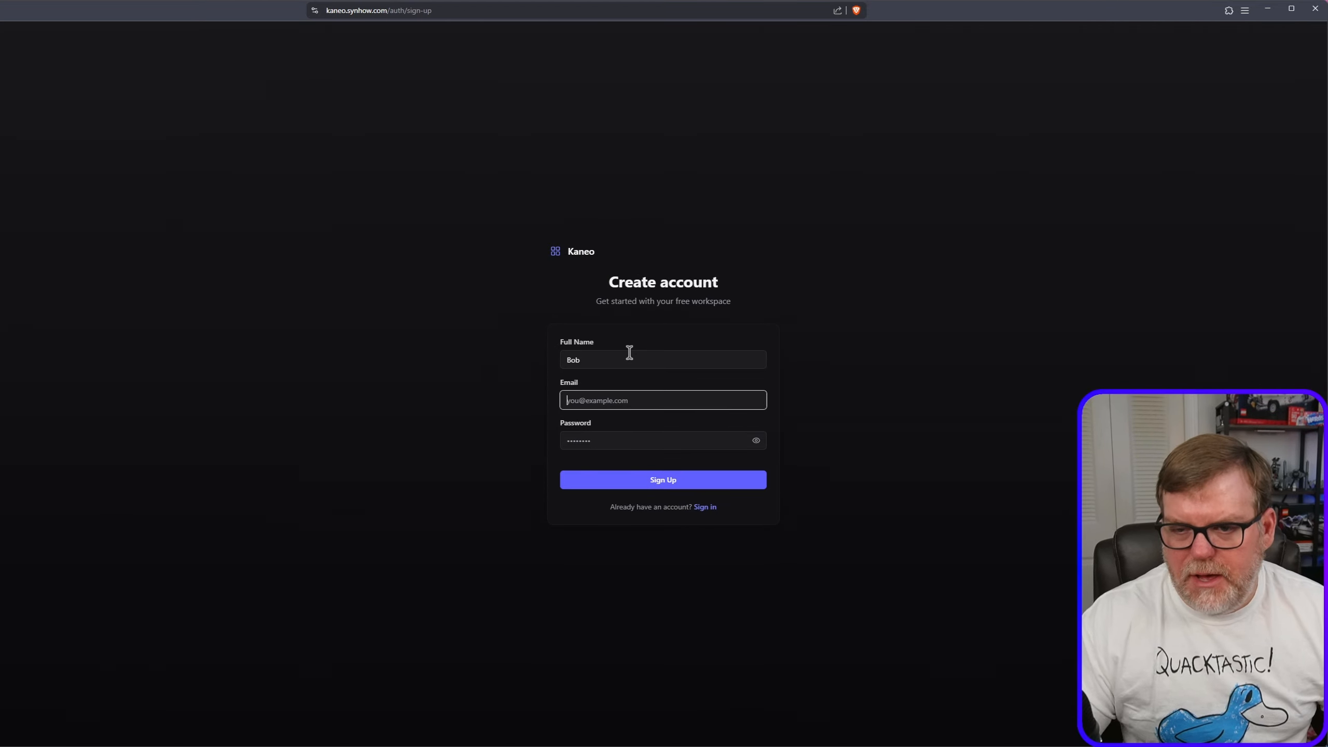
key(ctrl+v)
click(616, 434)
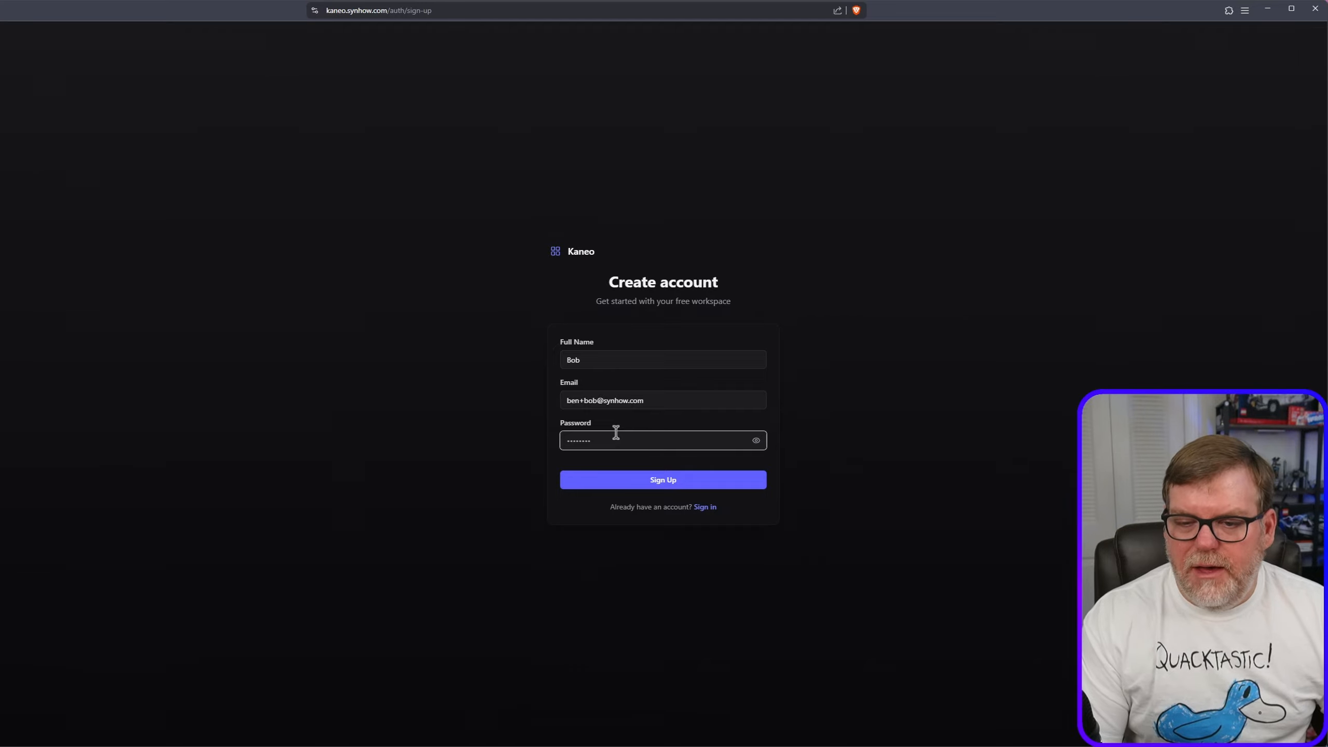
text(••••••••)
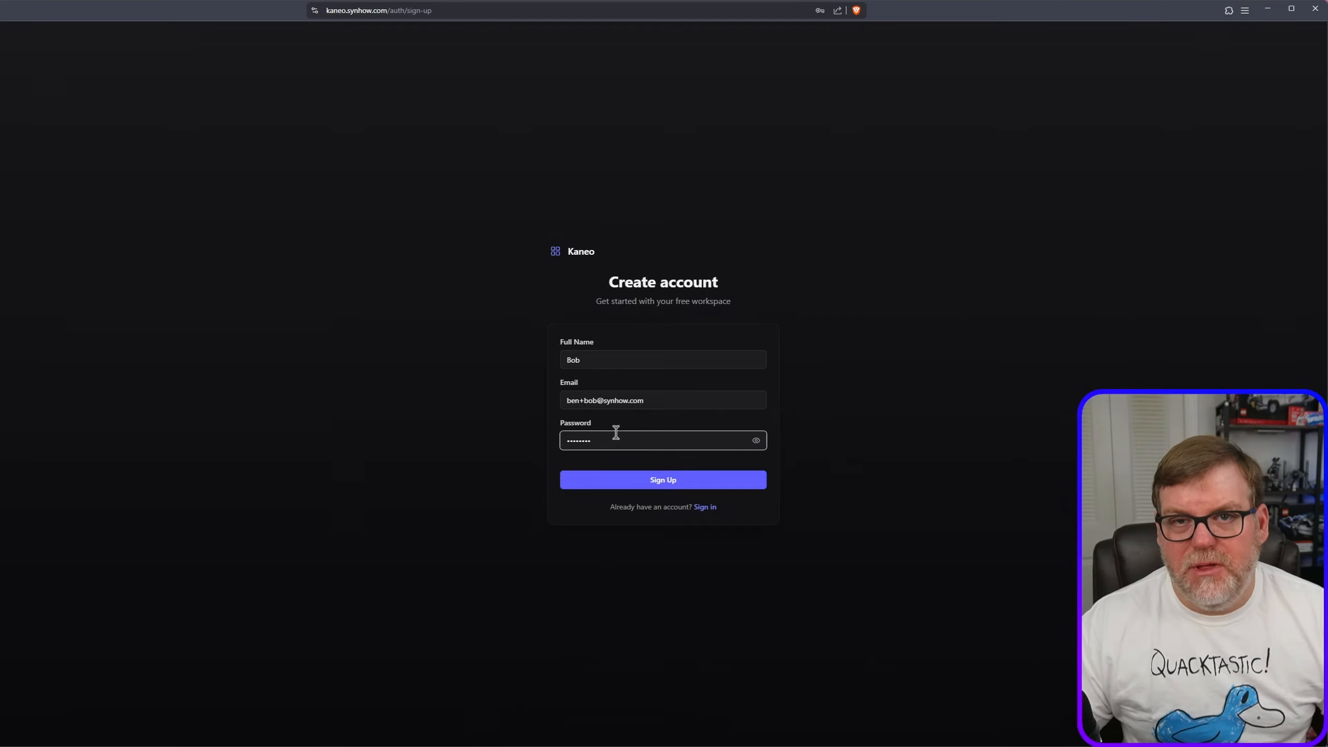
click(663, 482)
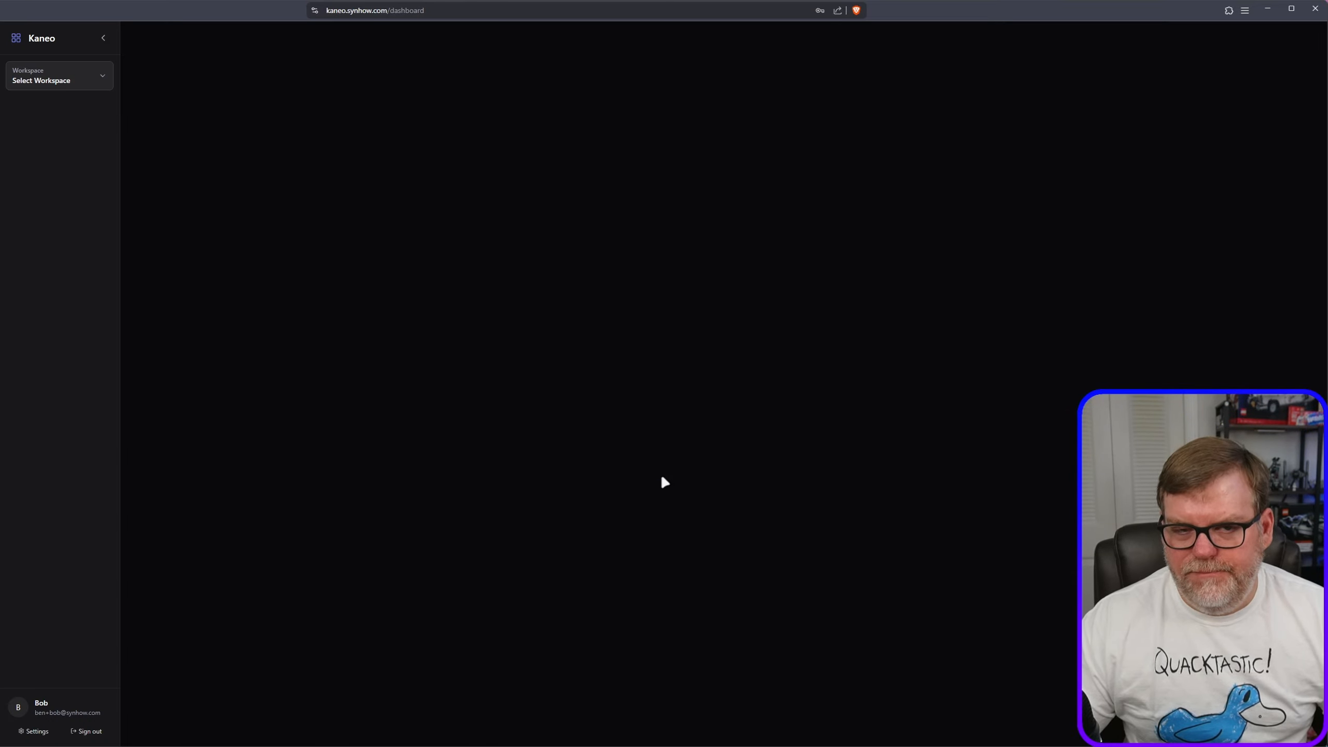
- As the new member, switch to House, open the Kitchen project, then view Team Members
click(98, 80)
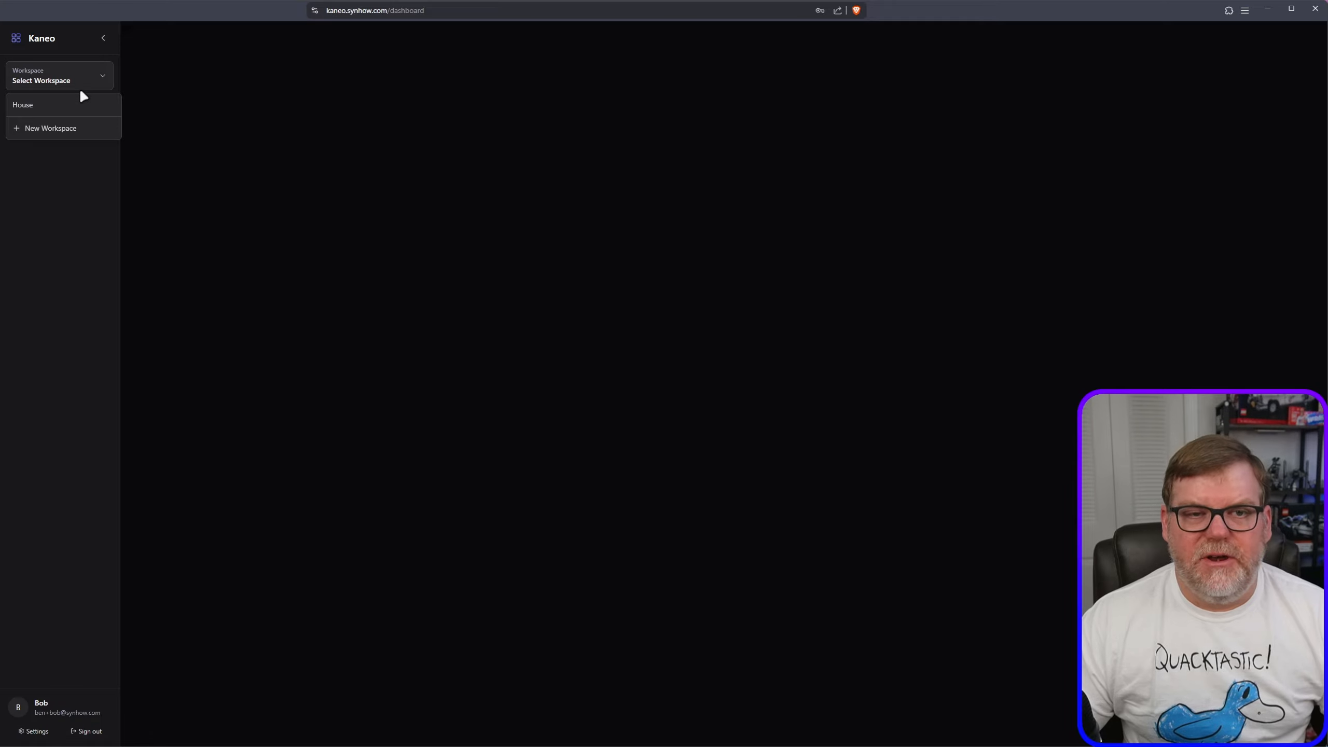
click(73, 106)
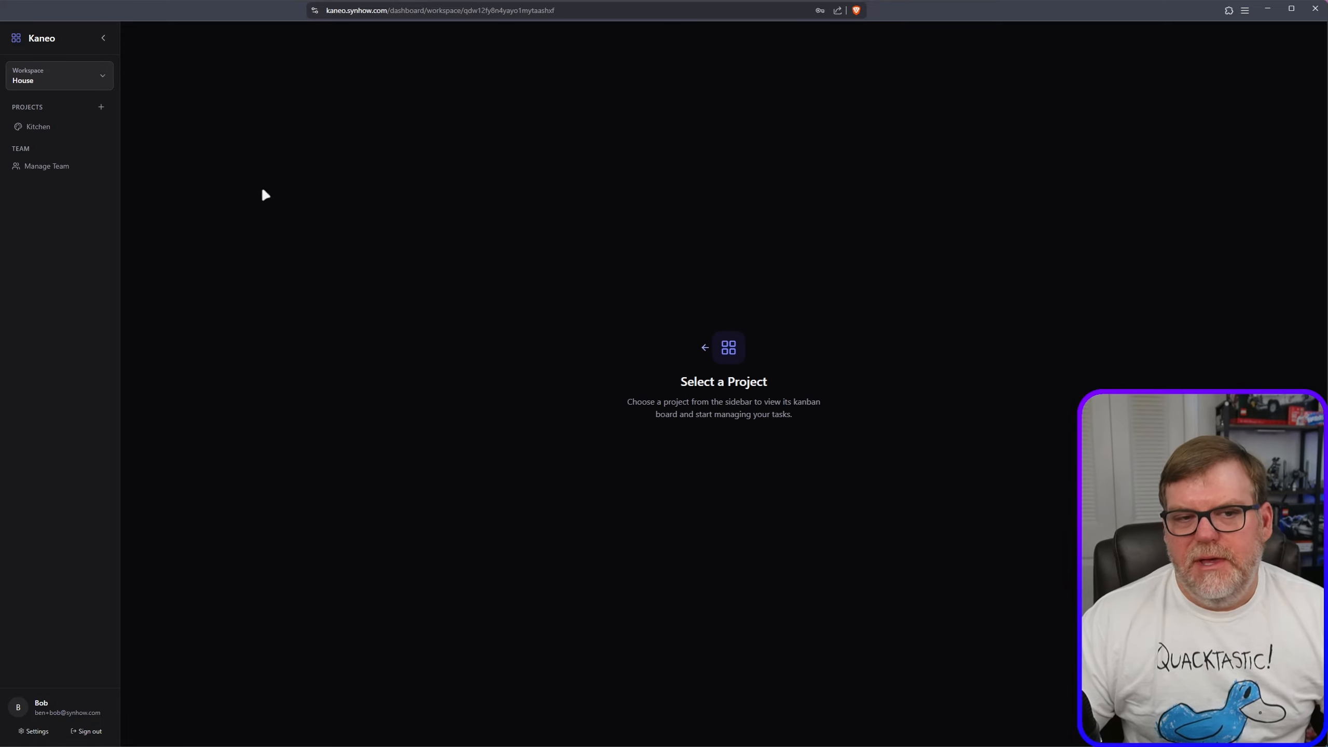
click(21, 126)
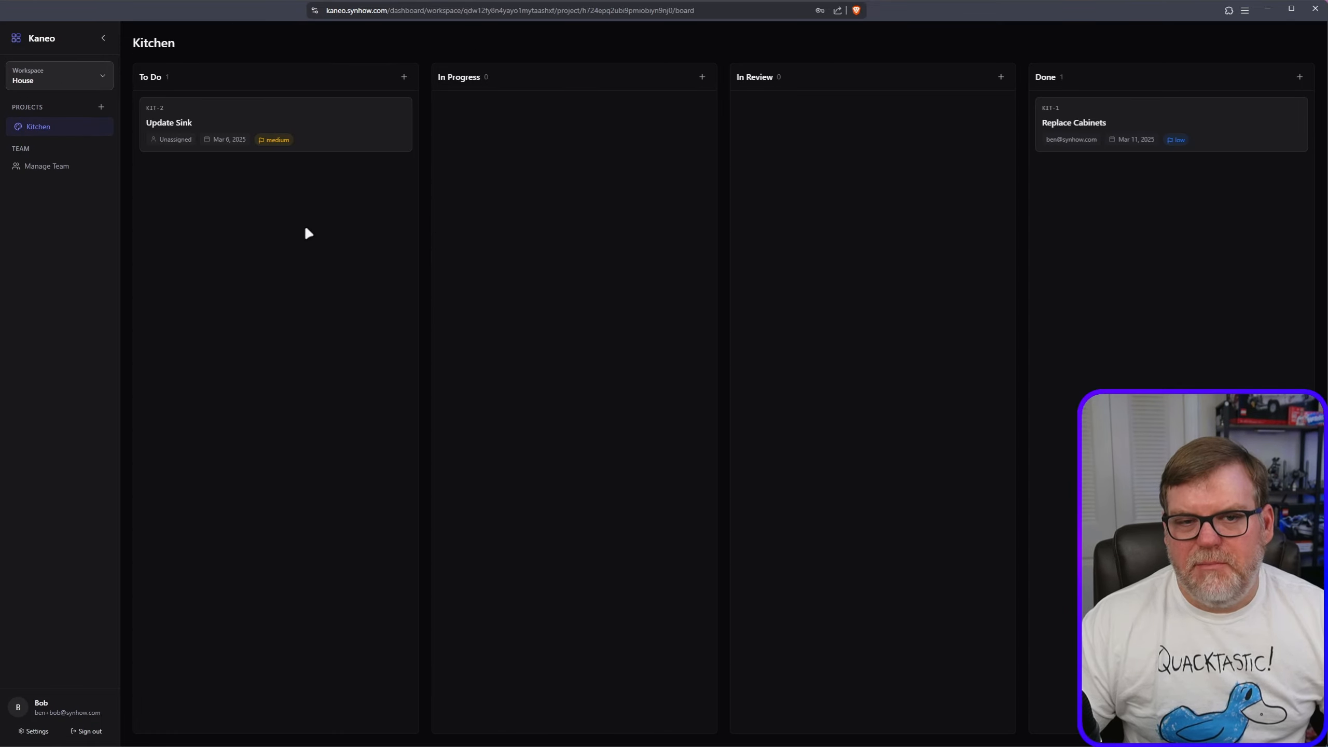
click(63, 172)
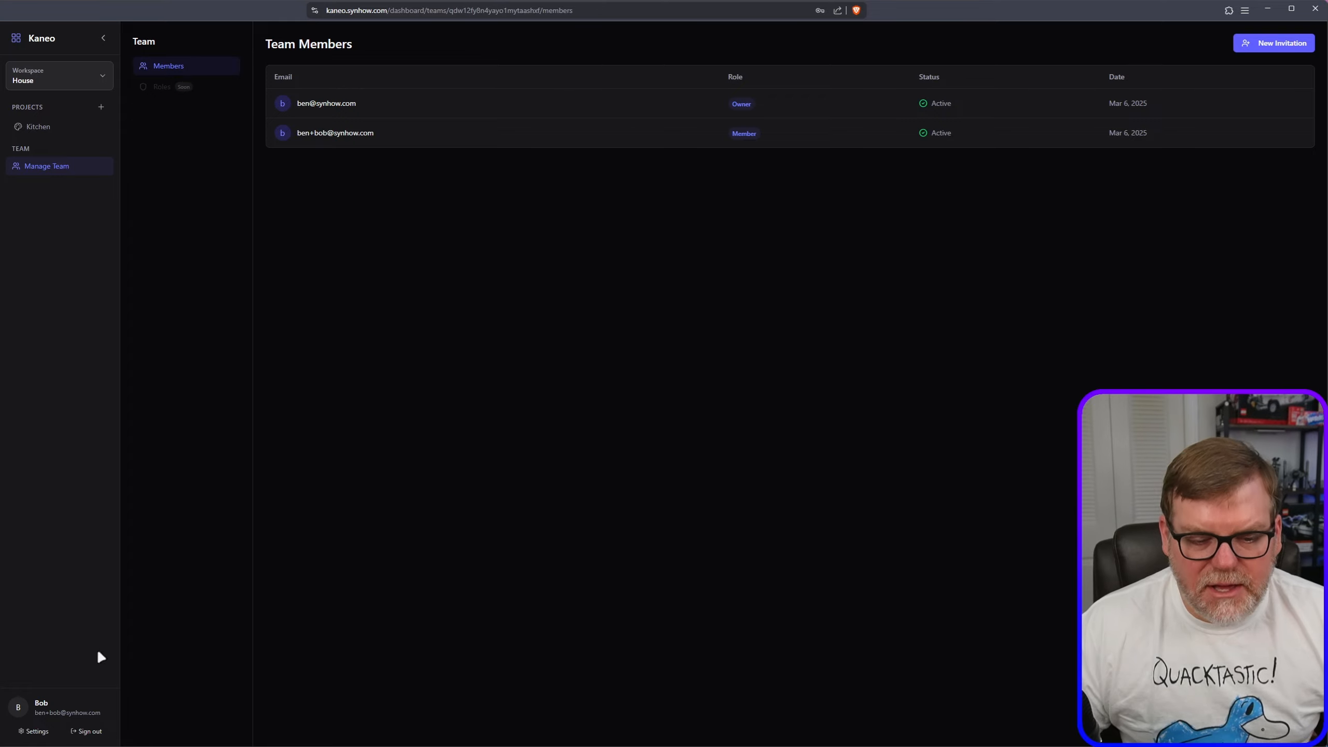
- Sign out of the member account and sign in with the owner's e-mail and password
click(86, 731)
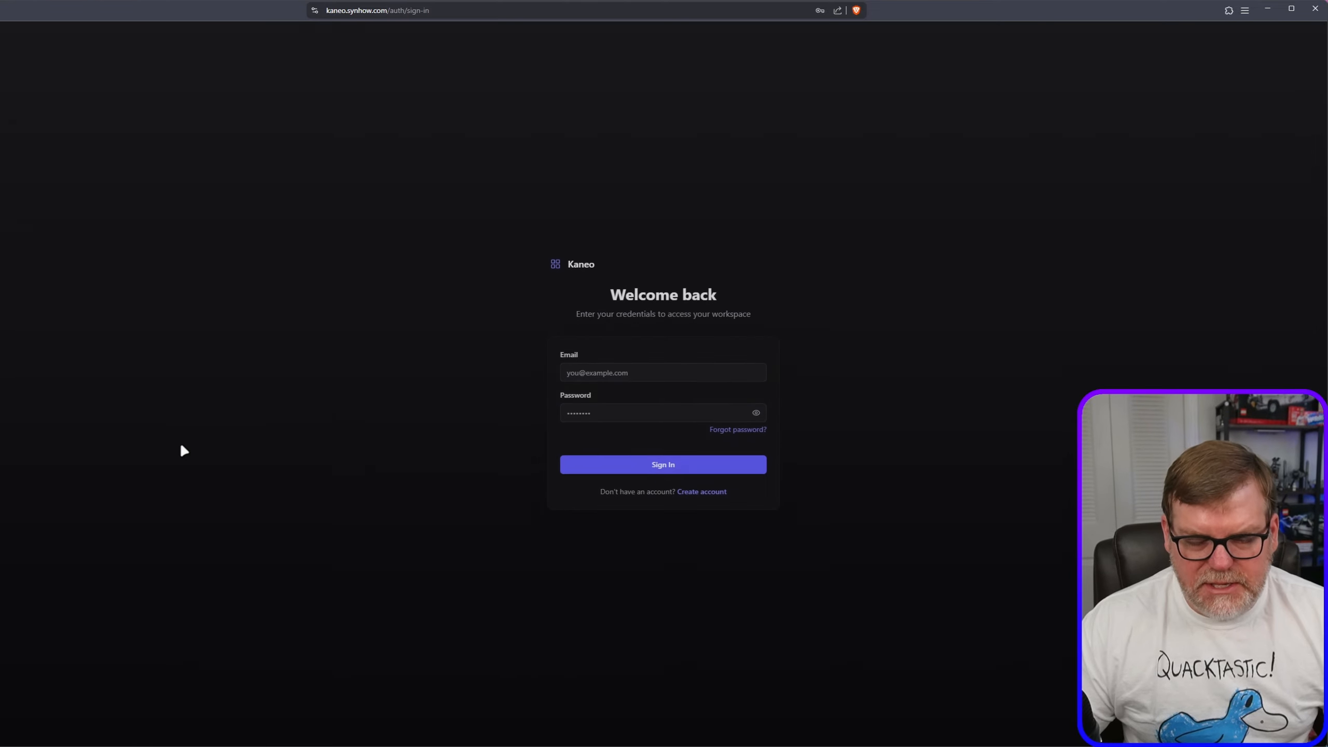
click(648, 376)
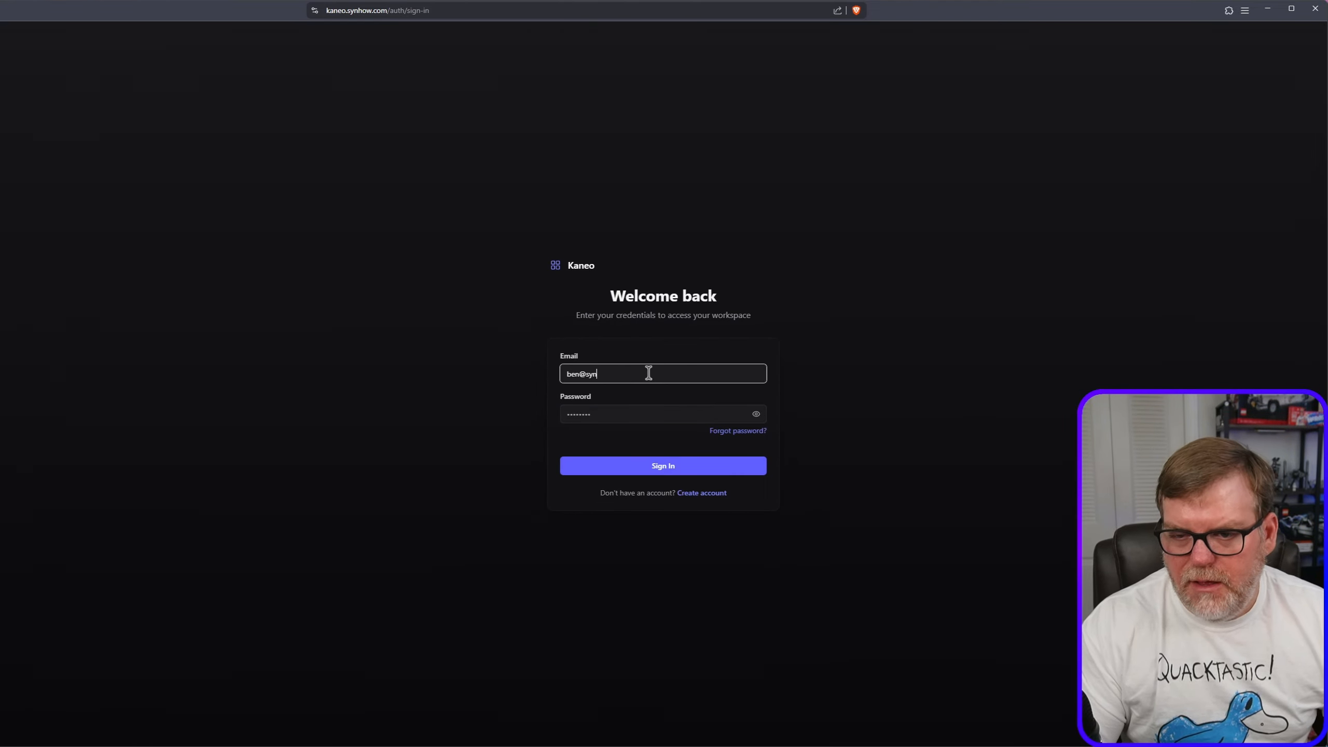
key(Tab)
text(•••••)
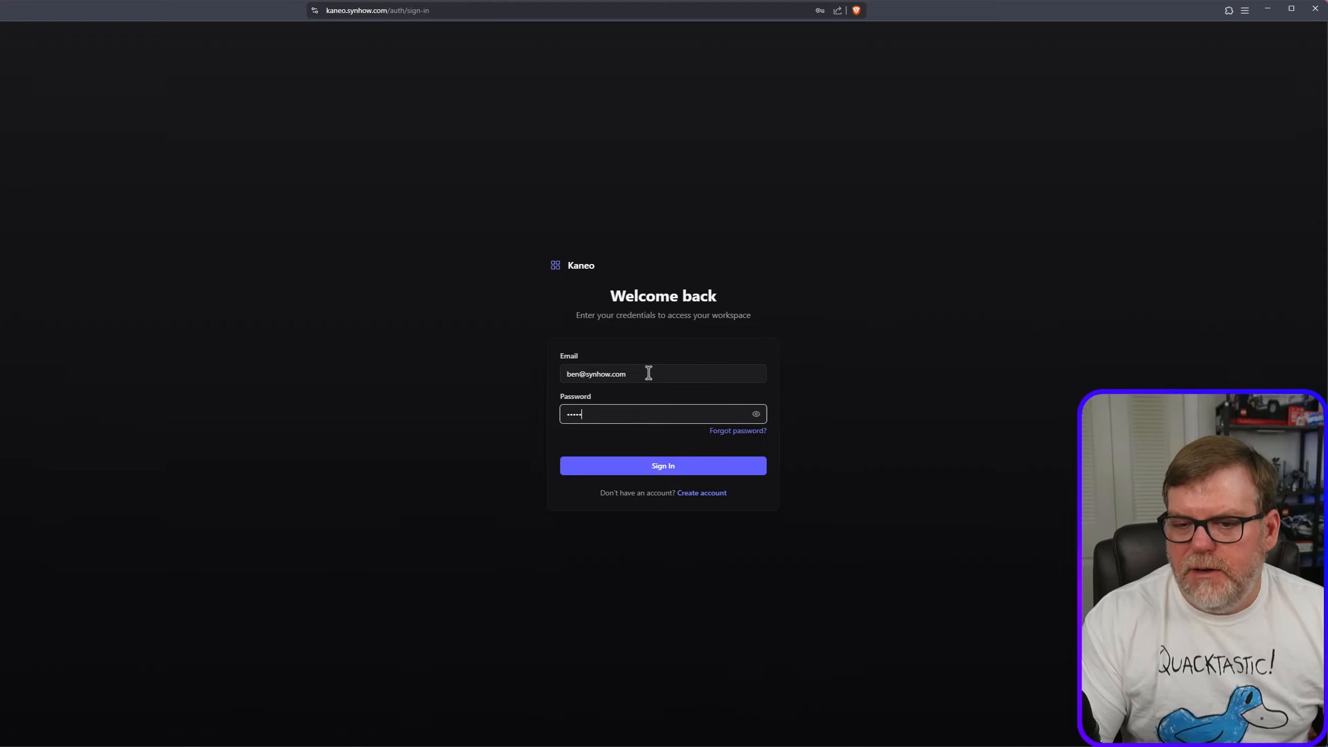
text(•••)
key(Return)
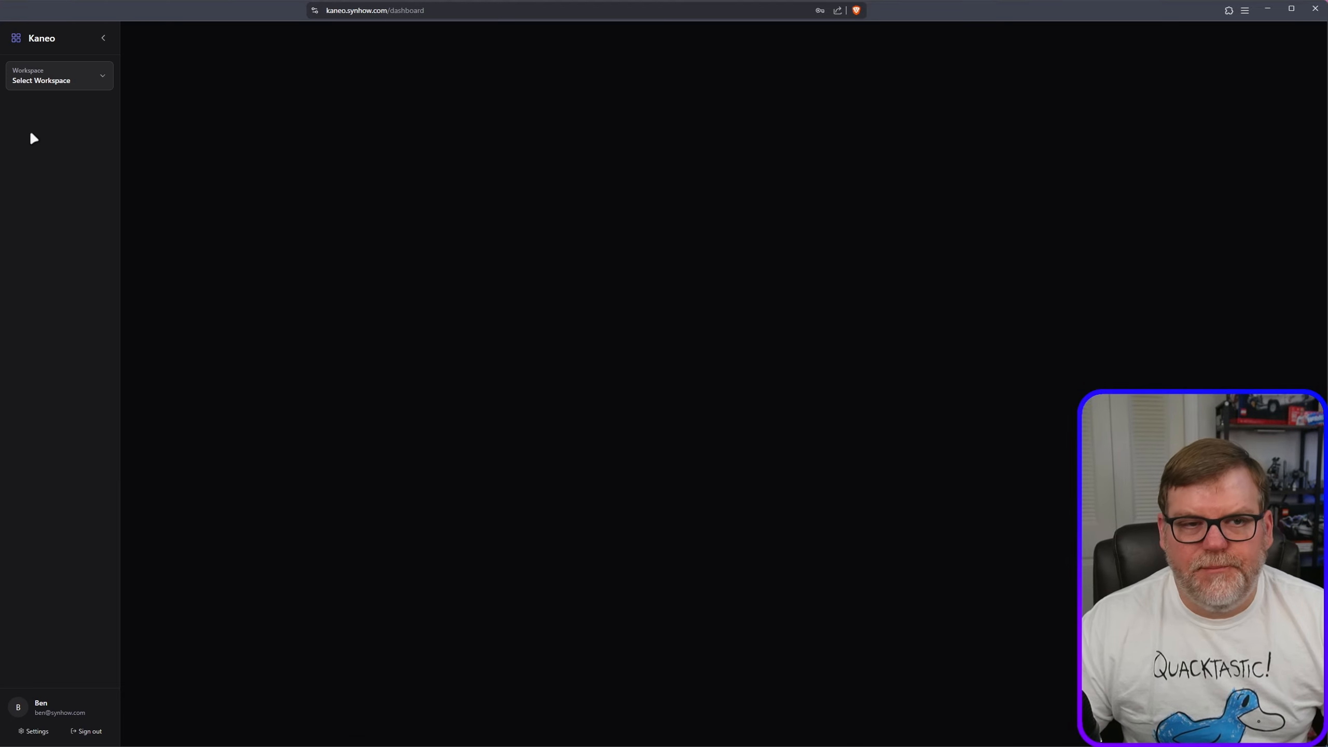
- Switch to the House workspace and open its Team Members page
click(46, 76)
click(30, 107)
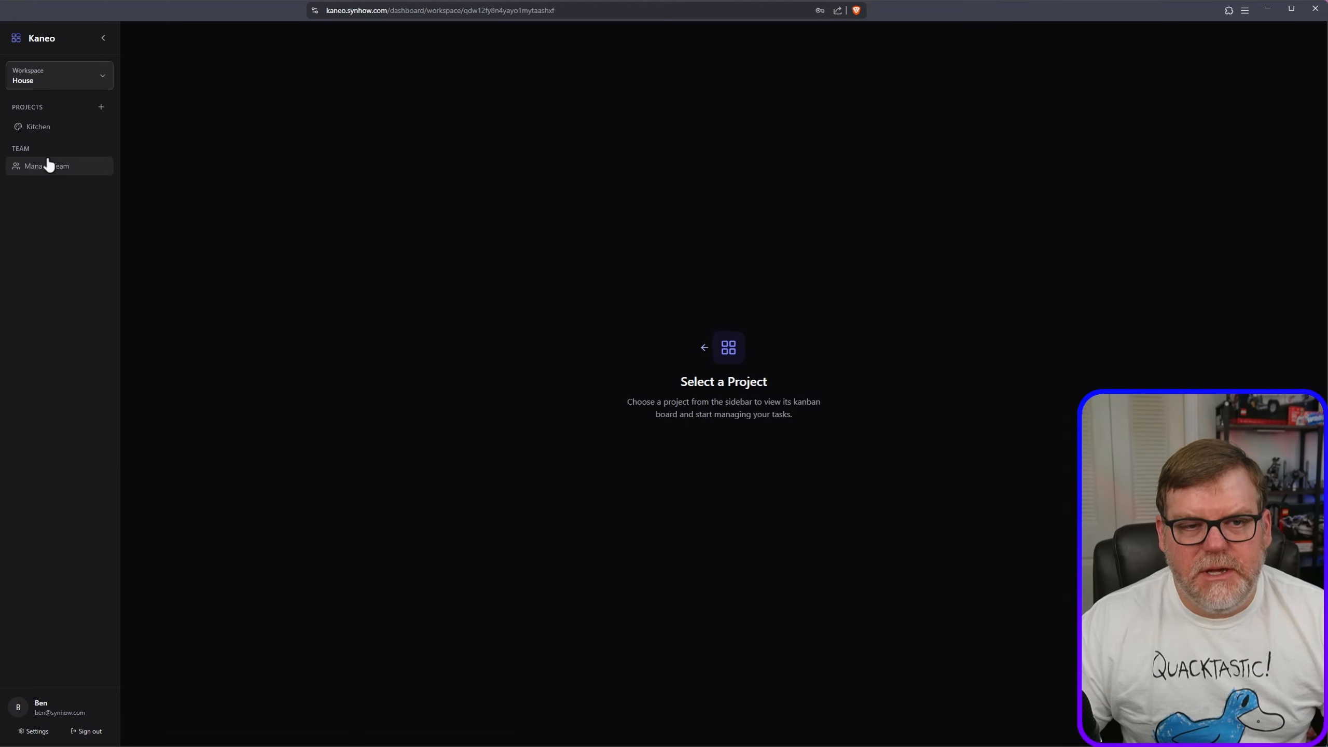
click(49, 165)
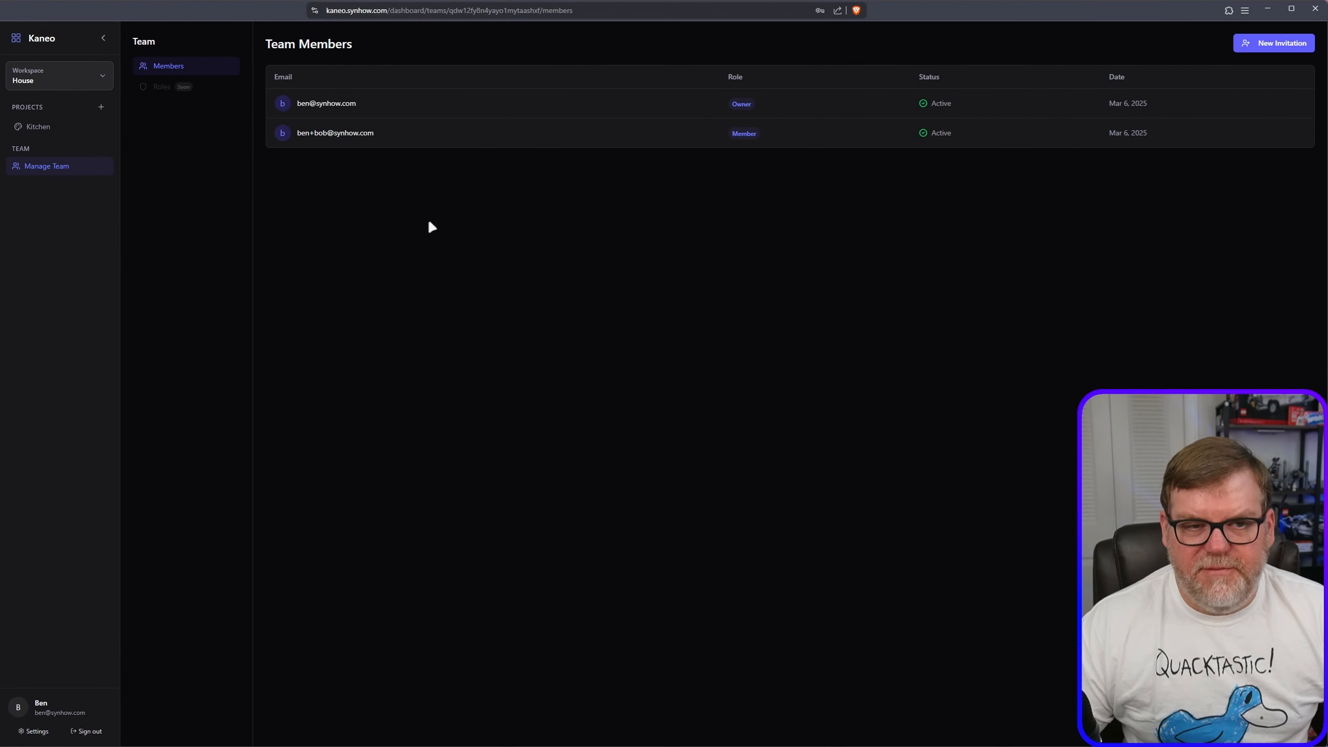
- Highlight the second member's e-mail domain, role, status and date in the members table
double_click(340, 133)
click(282, 134)
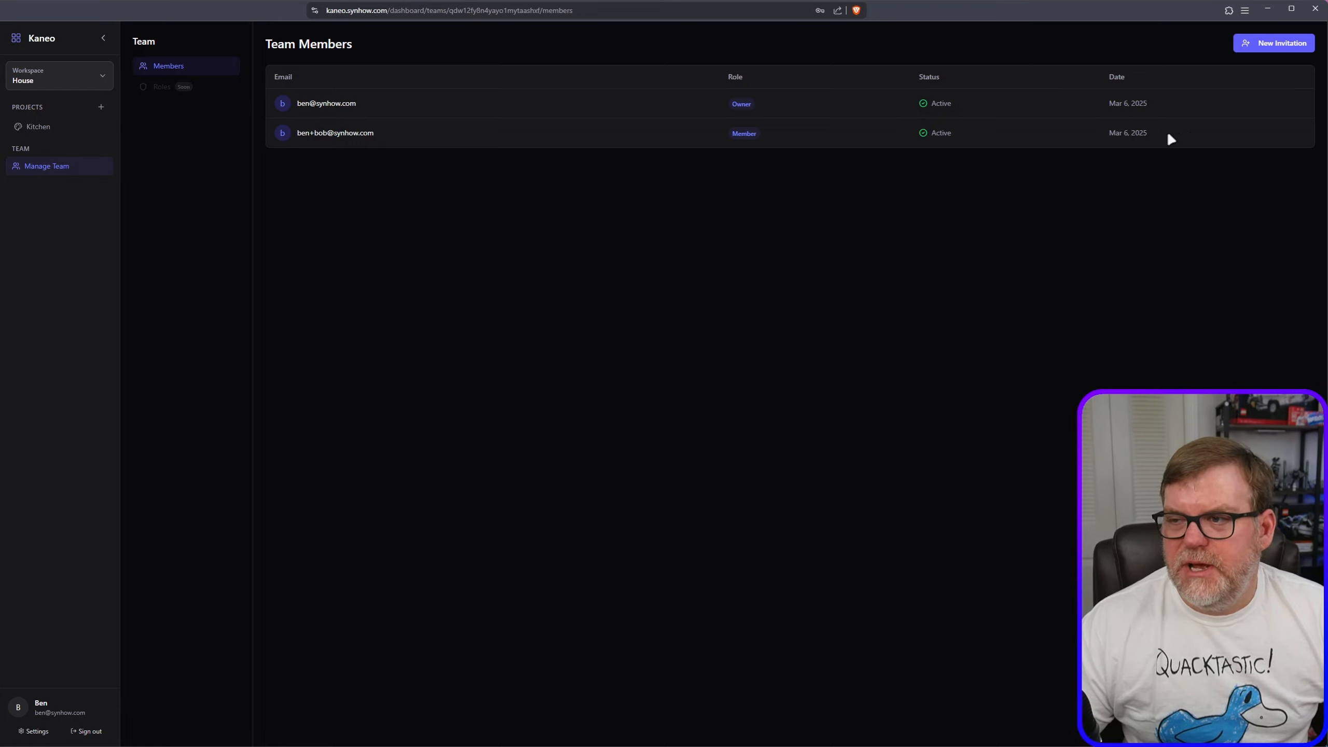
drag(1168, 135, 633, 132)
click(958, 173)
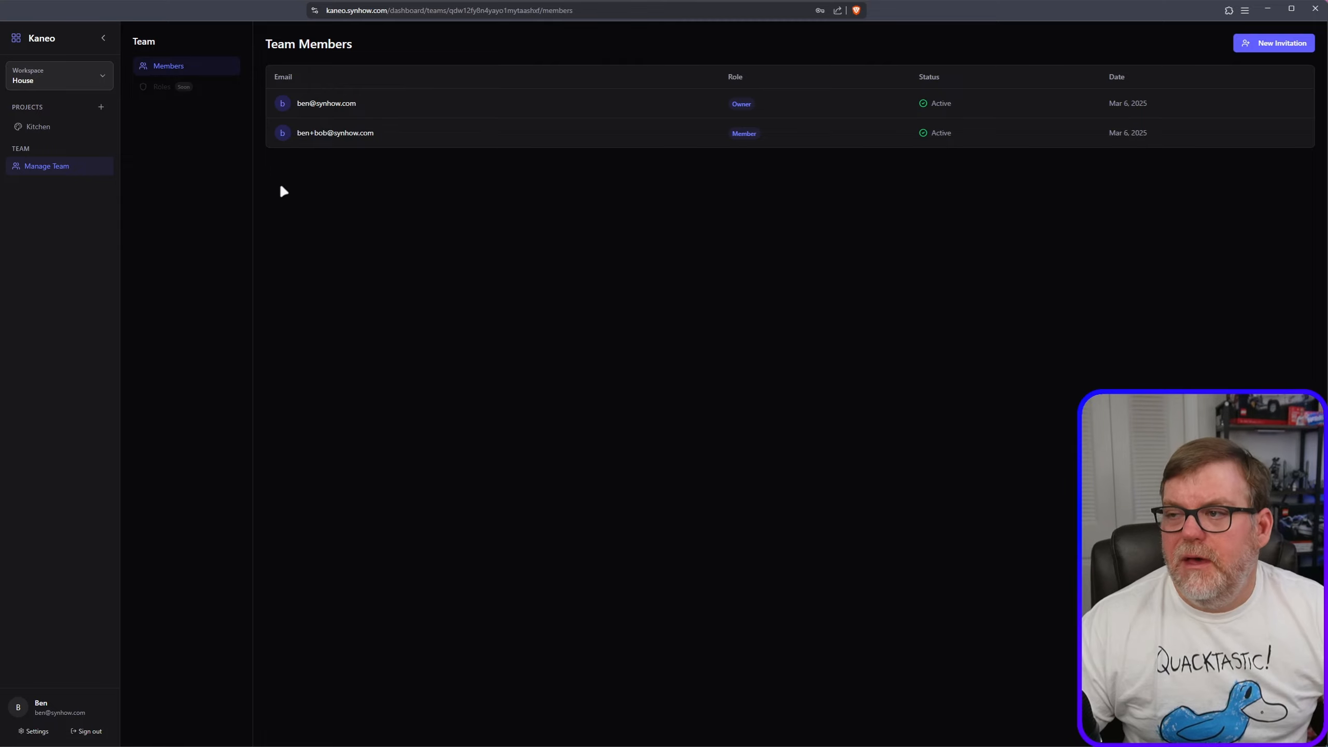
- Sign out of Kaneo and copy the compose.yml example from the README's Quick Start section
click(86, 732)
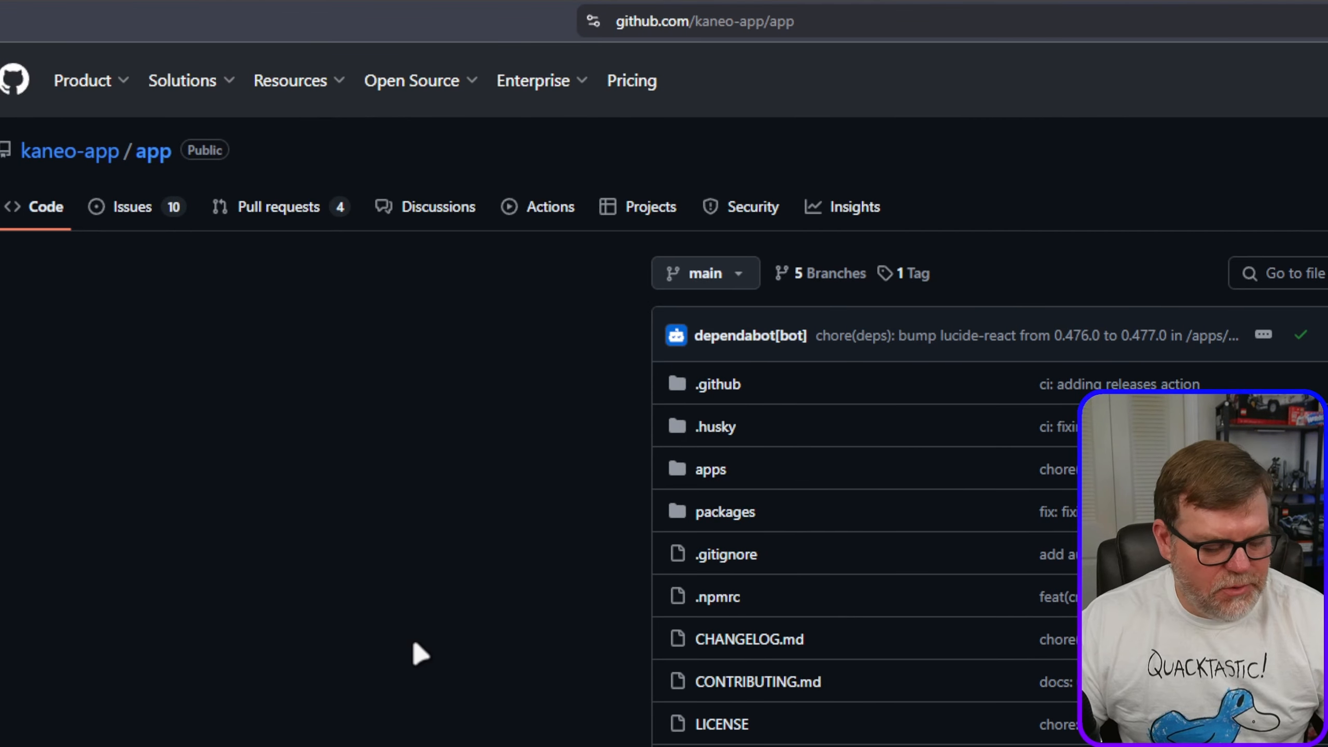
scroll(627, 492, down, 3)
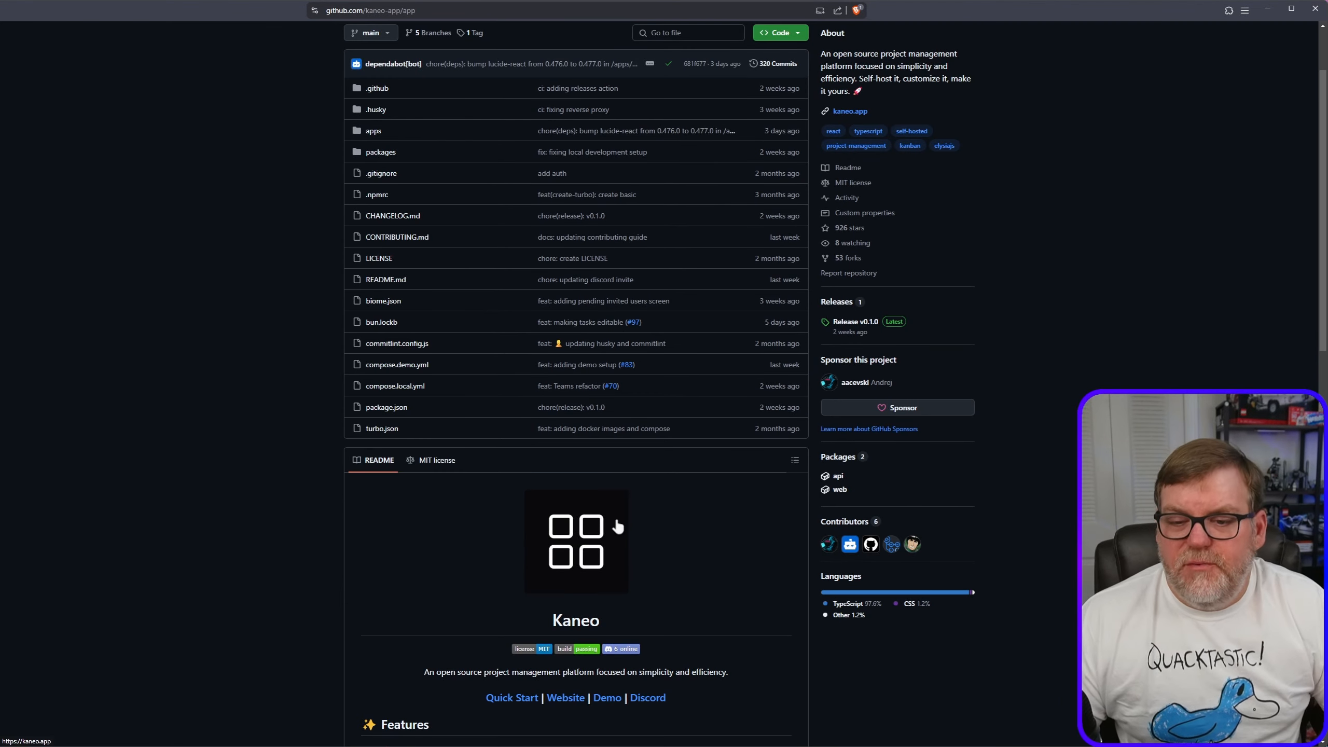
scroll(617, 526, down, 10)
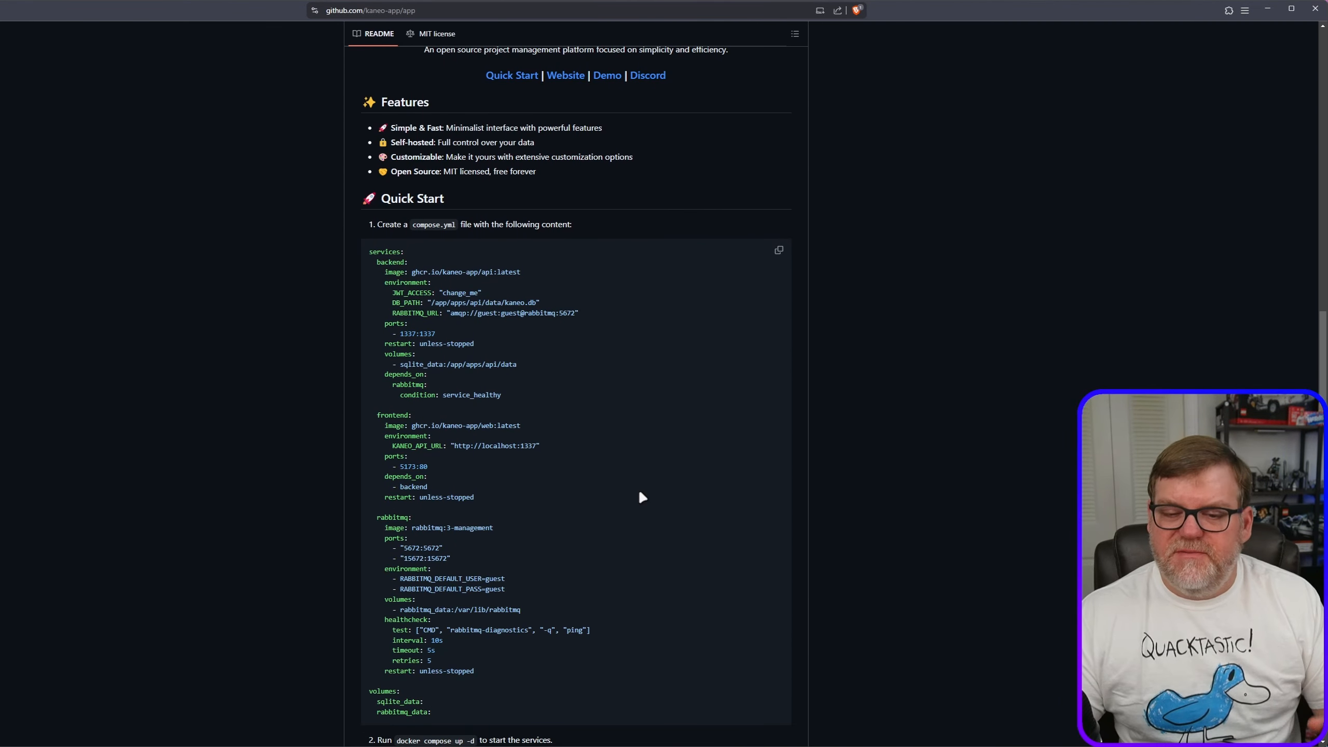
scroll(648, 494, down, 1)
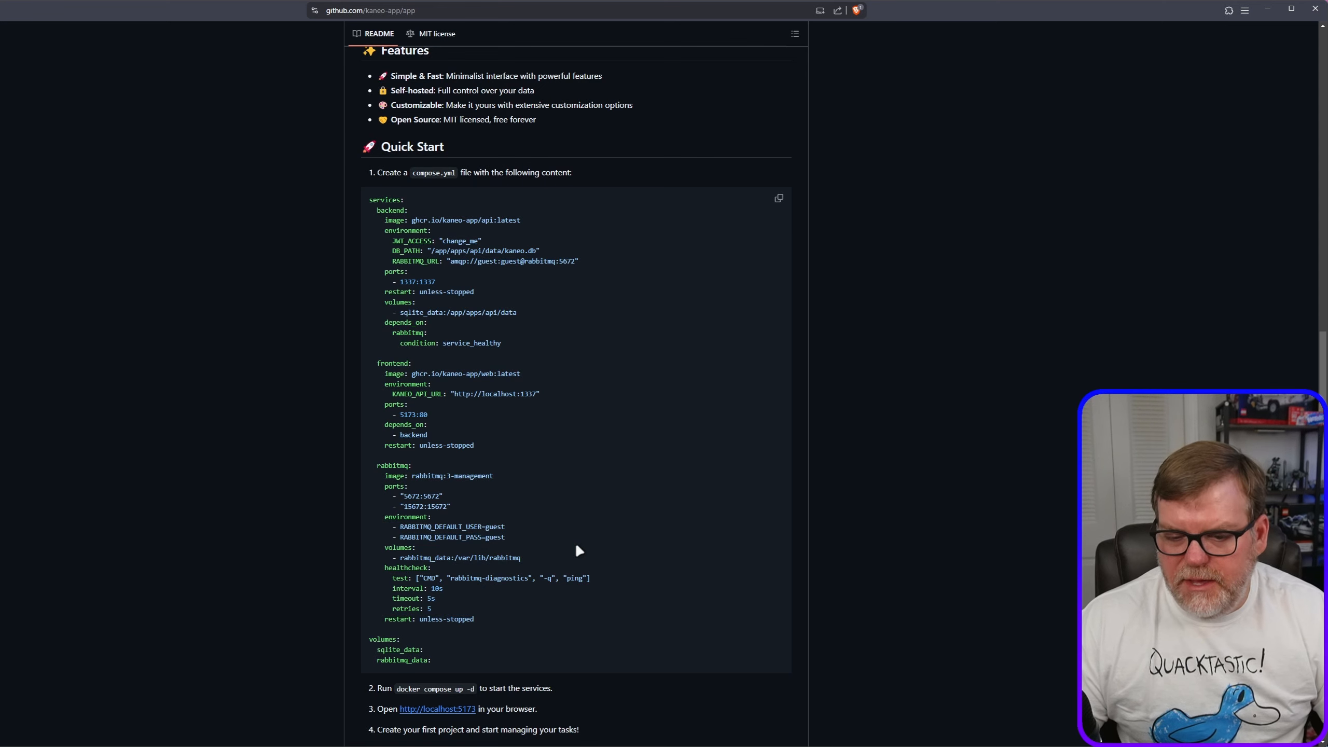
scroll(591, 555, down, 1)
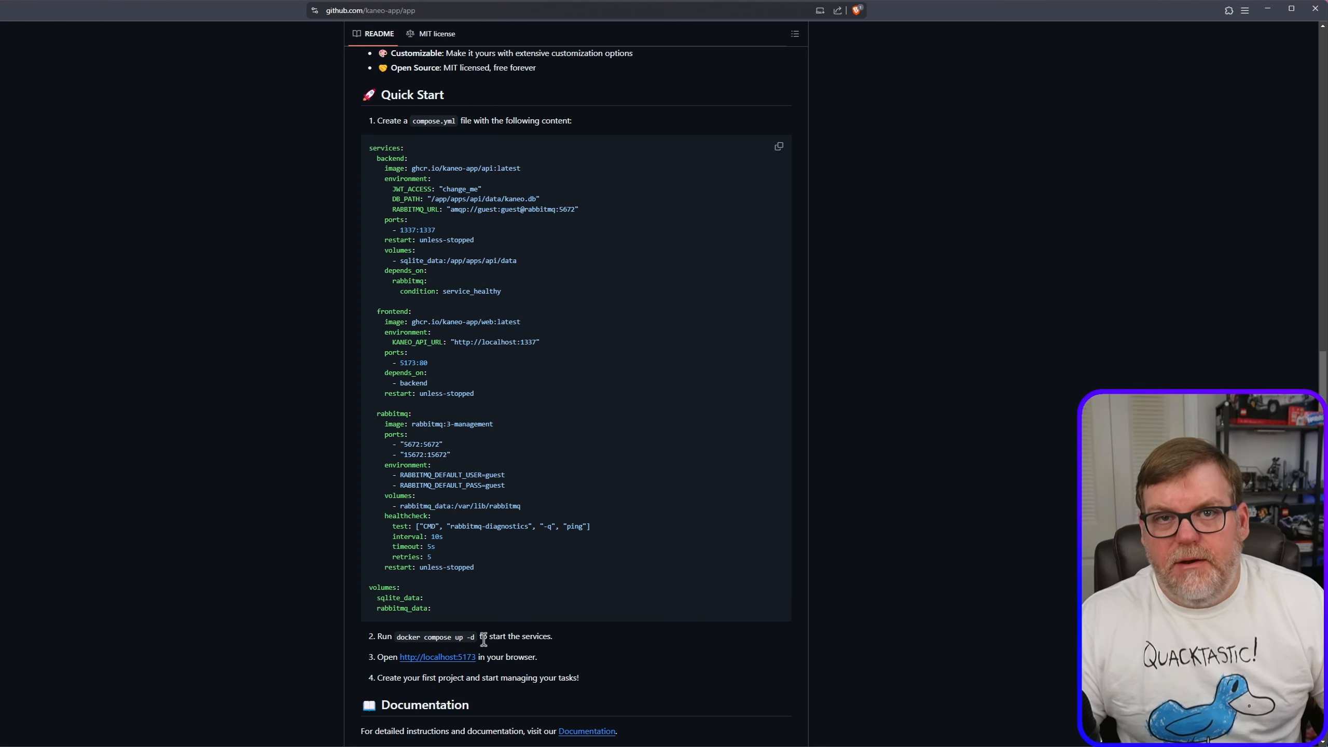
scroll(533, 638, up, 1)
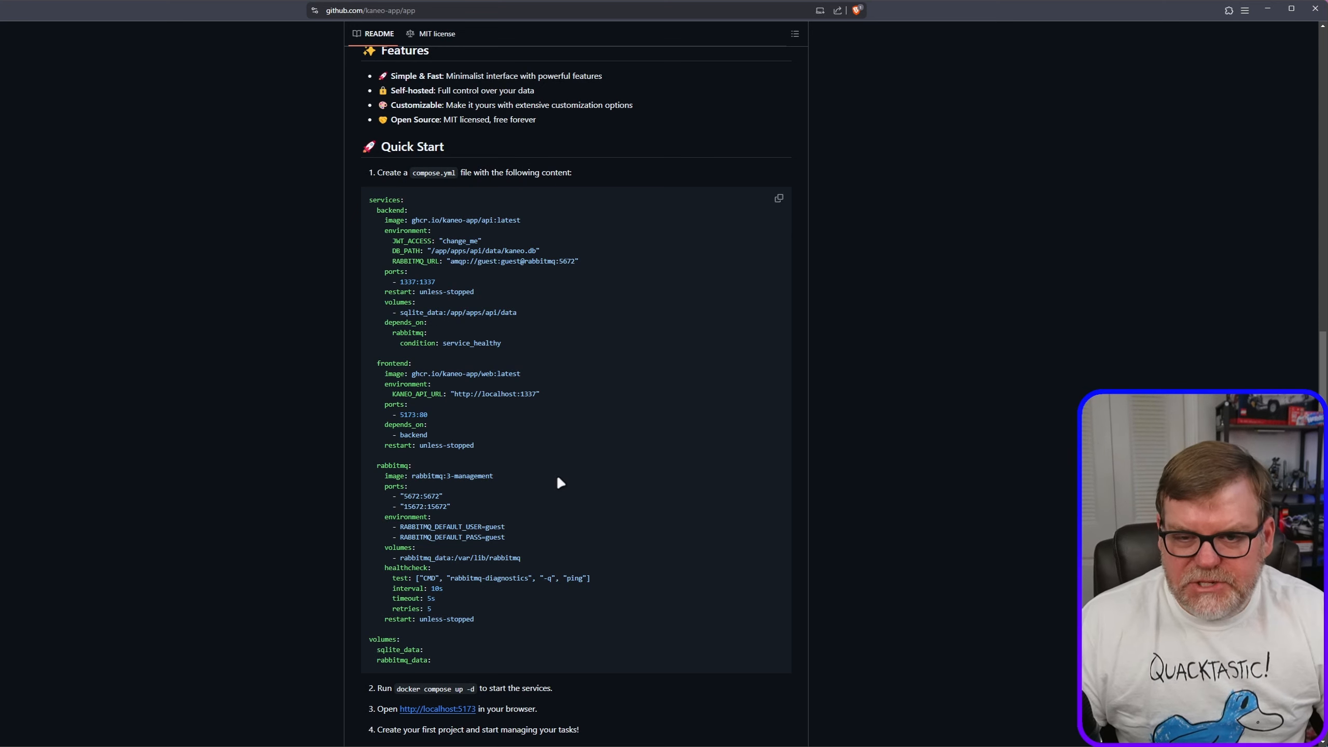
click(779, 198)
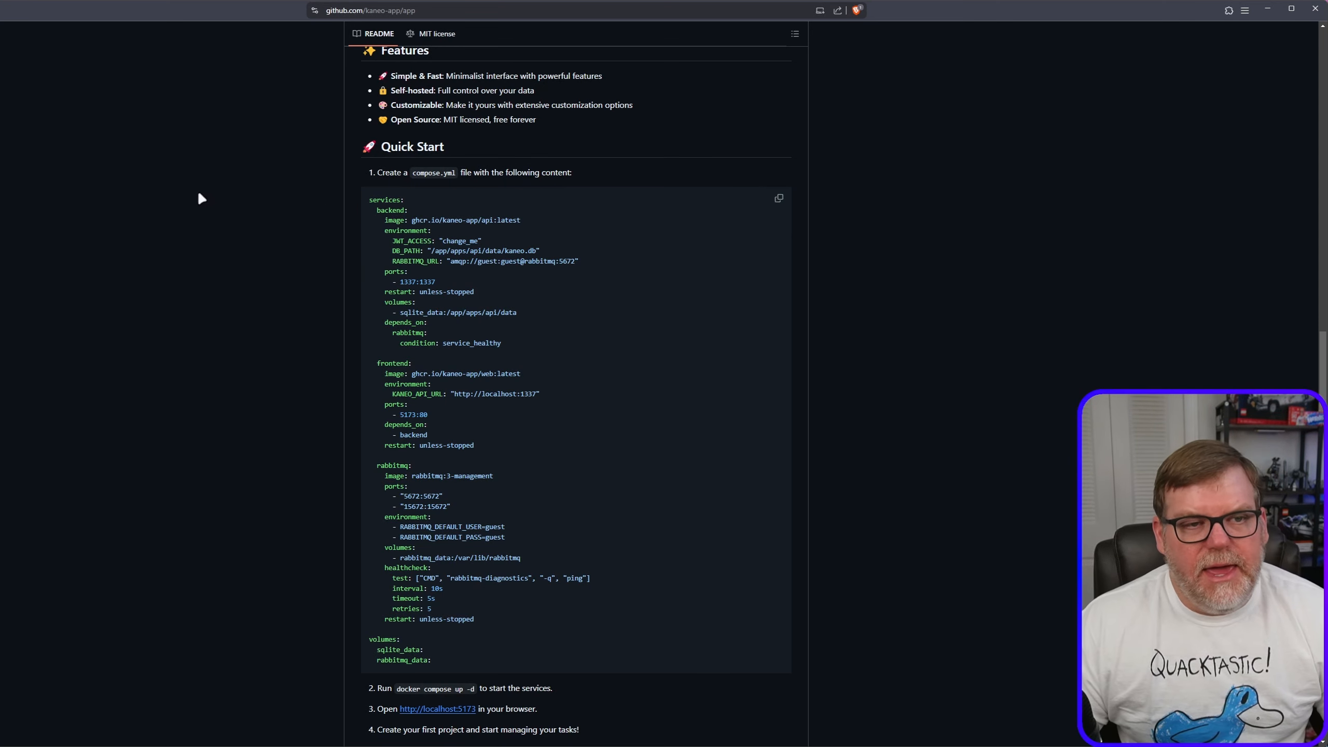
key(ctrl+Tab)
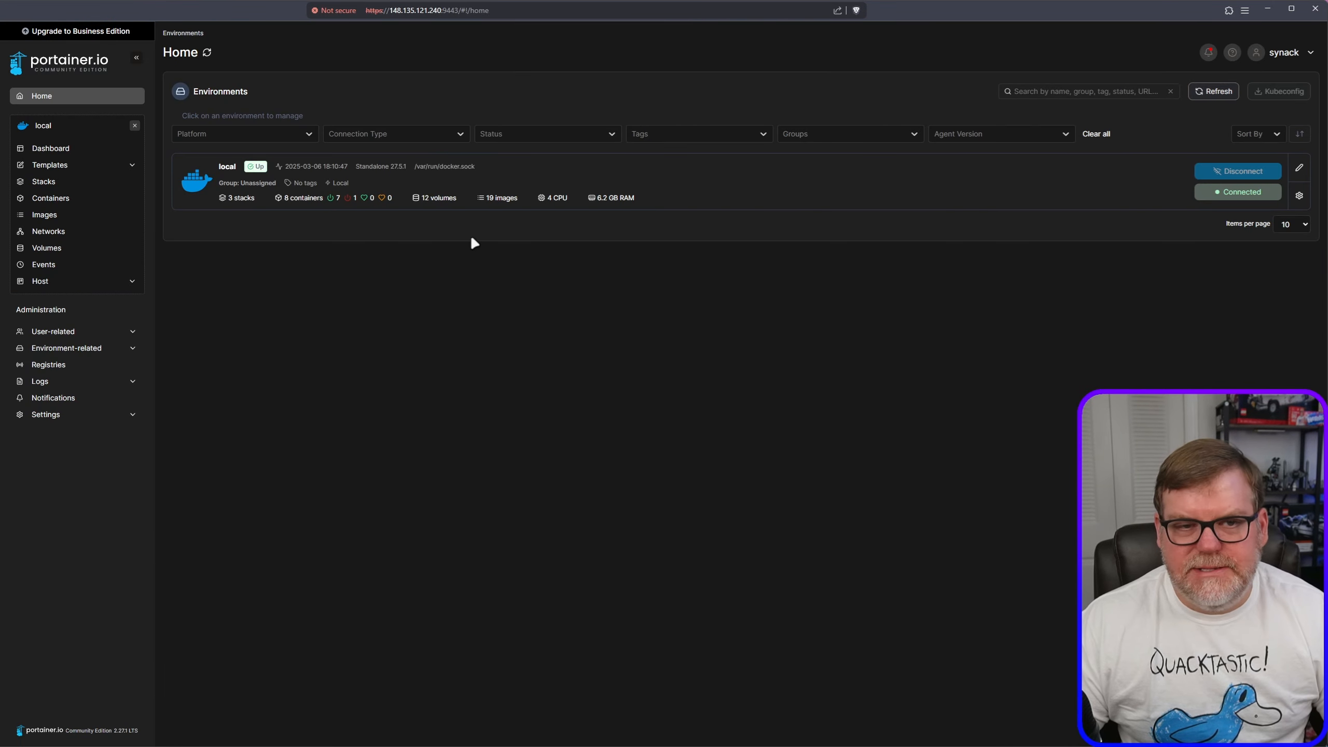
- Add a stack named kaneo and paste the copied compose YAML into its web editor
click(63, 184)
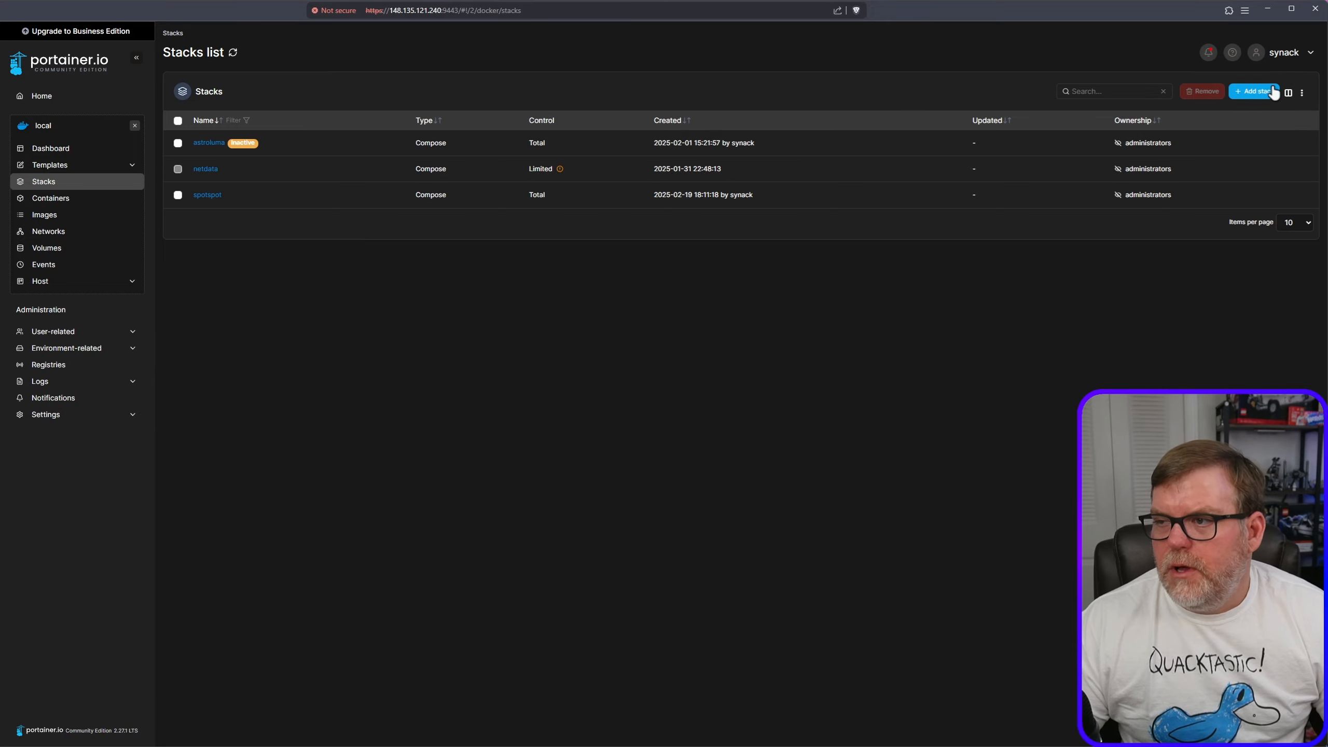
click(1274, 92)
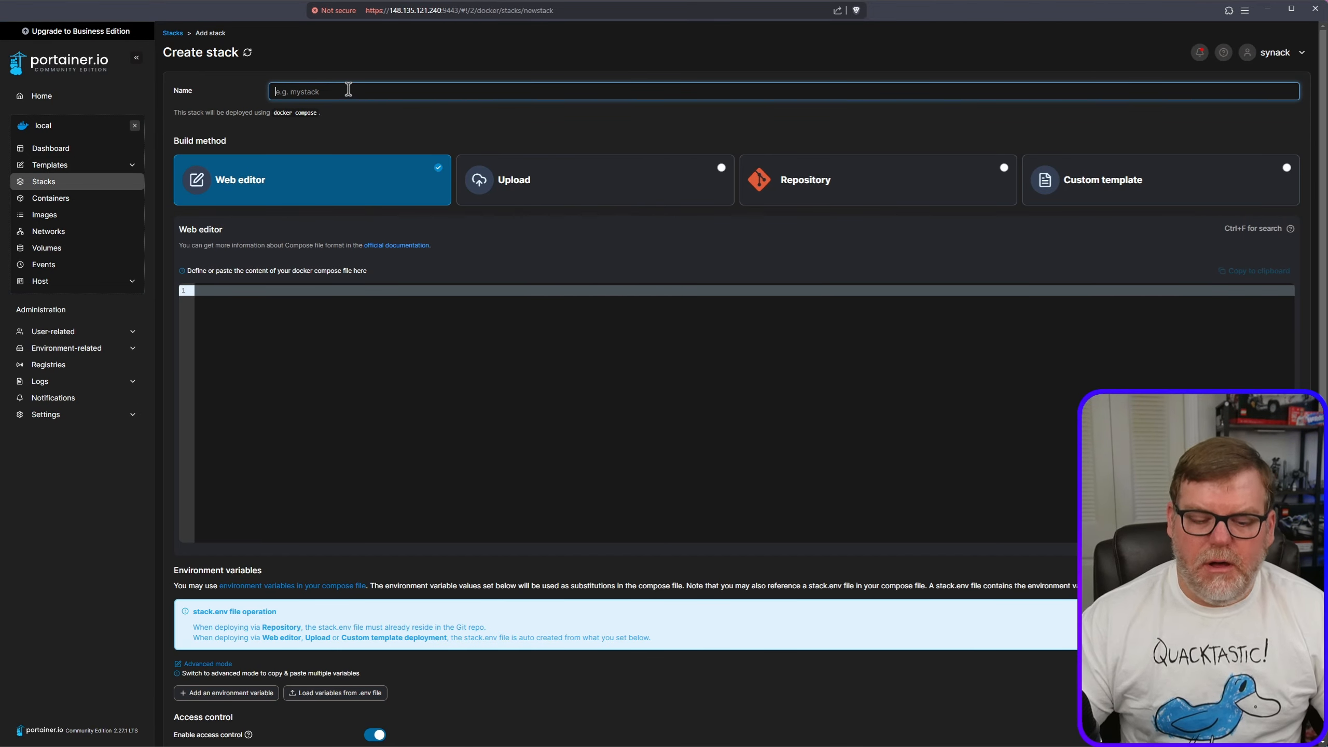
text(kaneo)
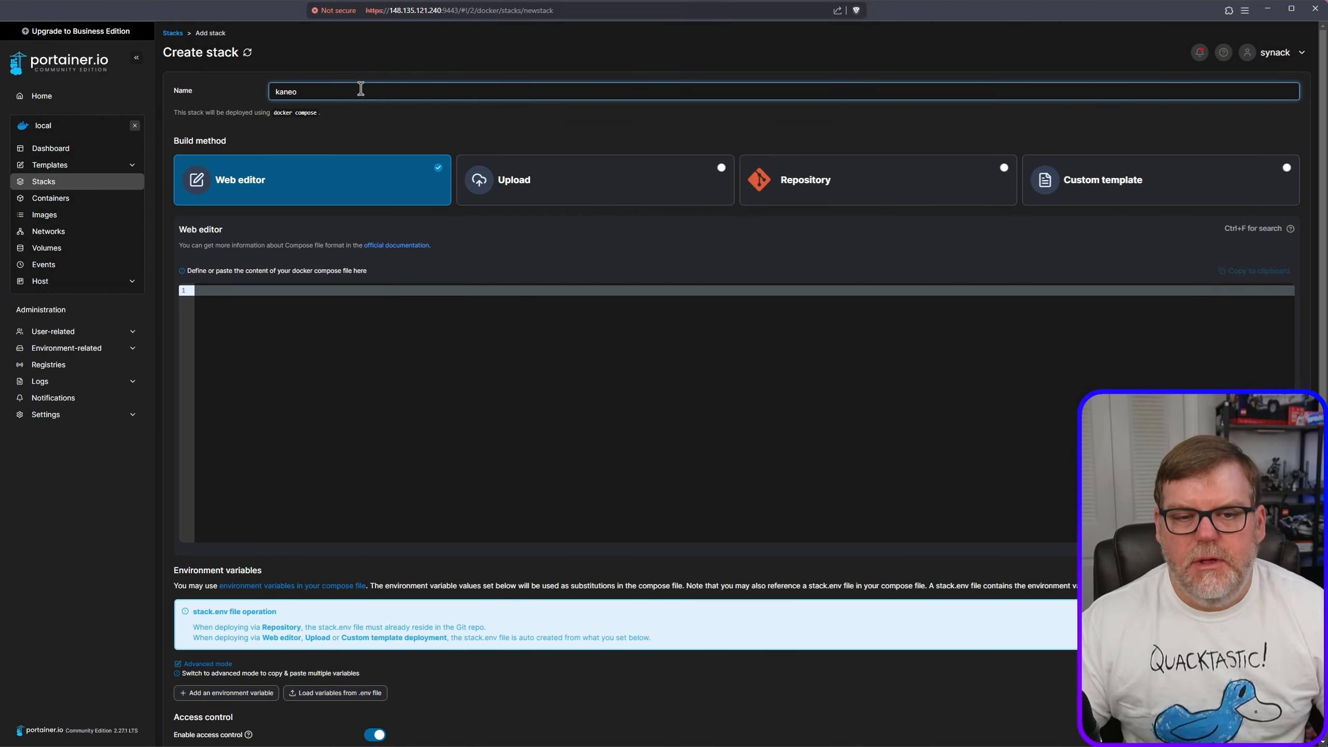
click(323, 298)
key(ctrl+v)
scroll(436, 389, up, 5)
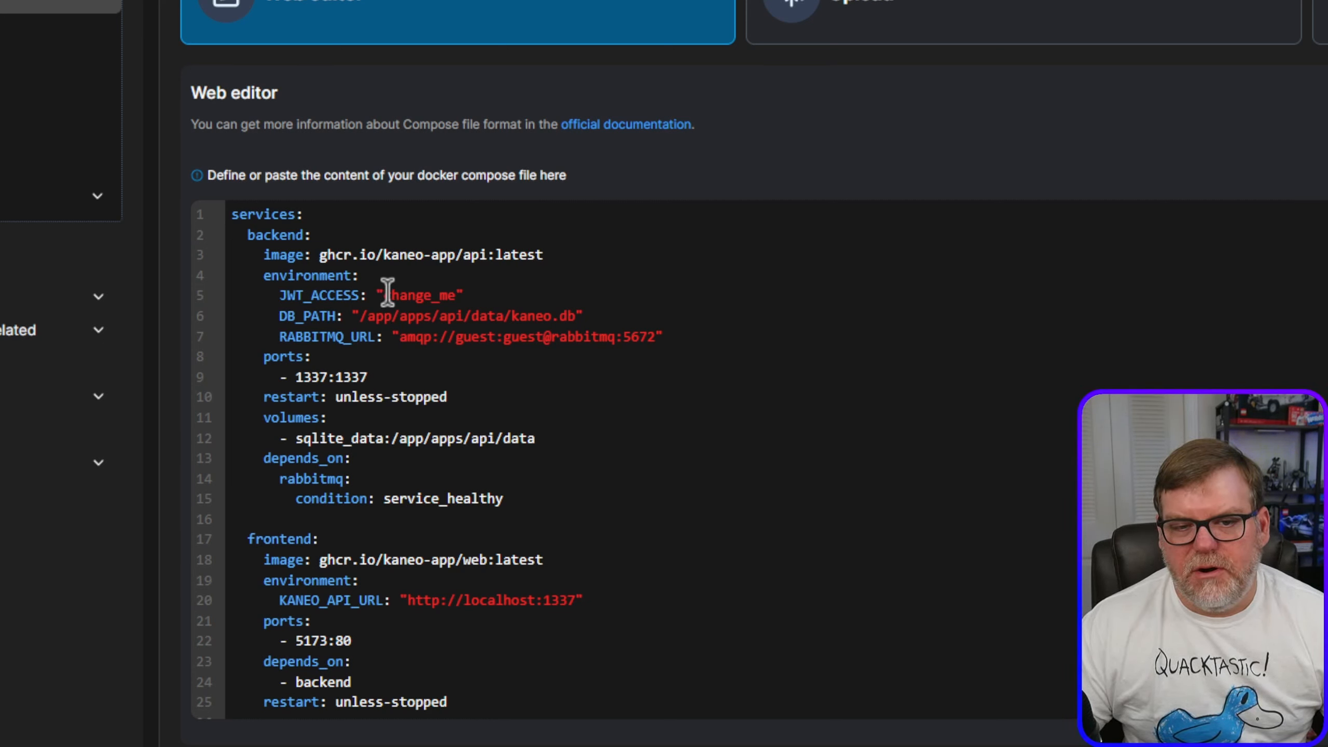
- Replace the change_me placeholder for JWT_ACCESS with a long random secret string
drag(388, 292, 457, 294)
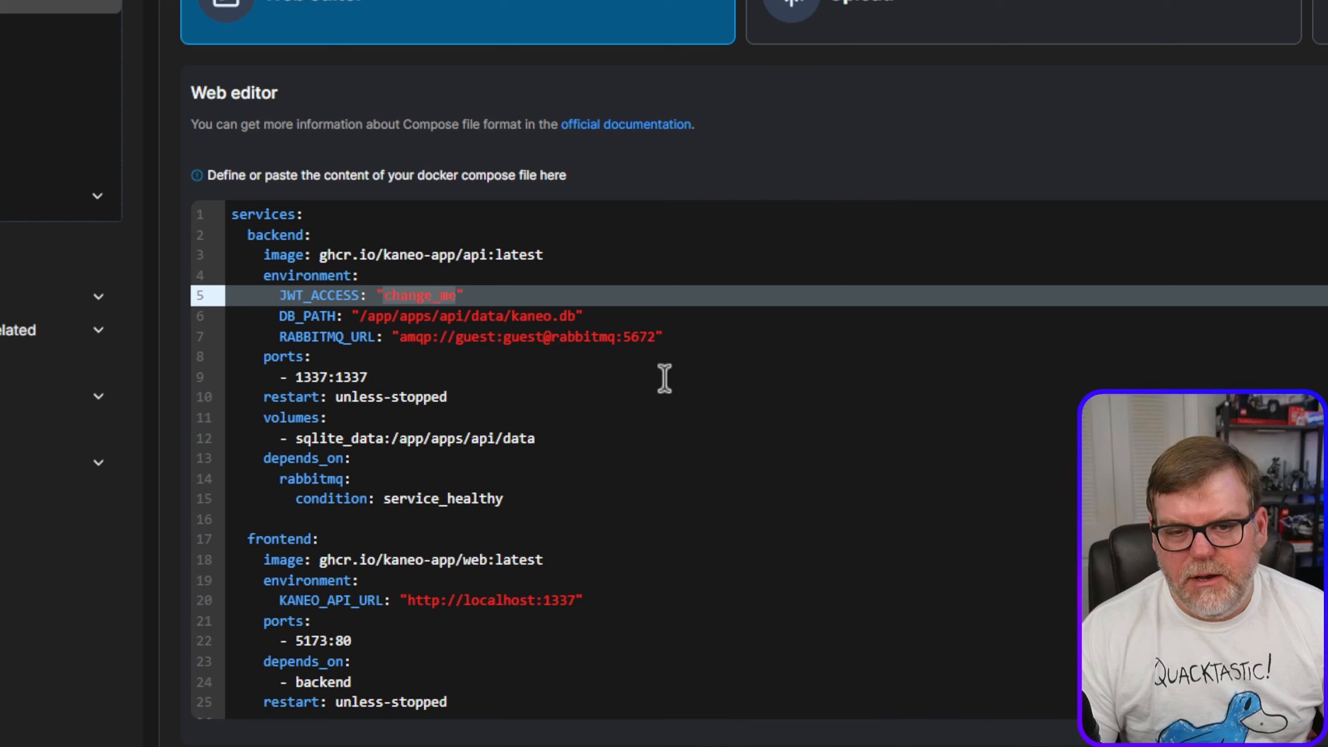
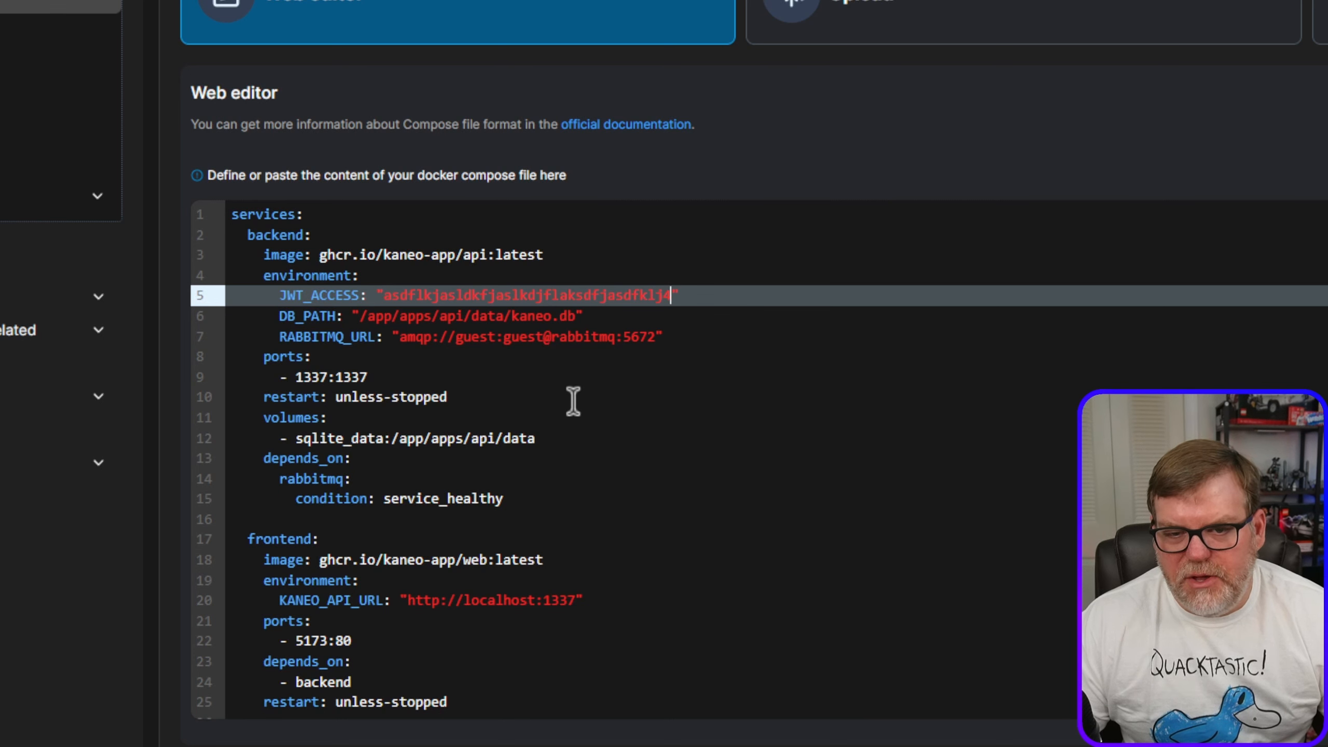
scroll(518, 379, down, 2)
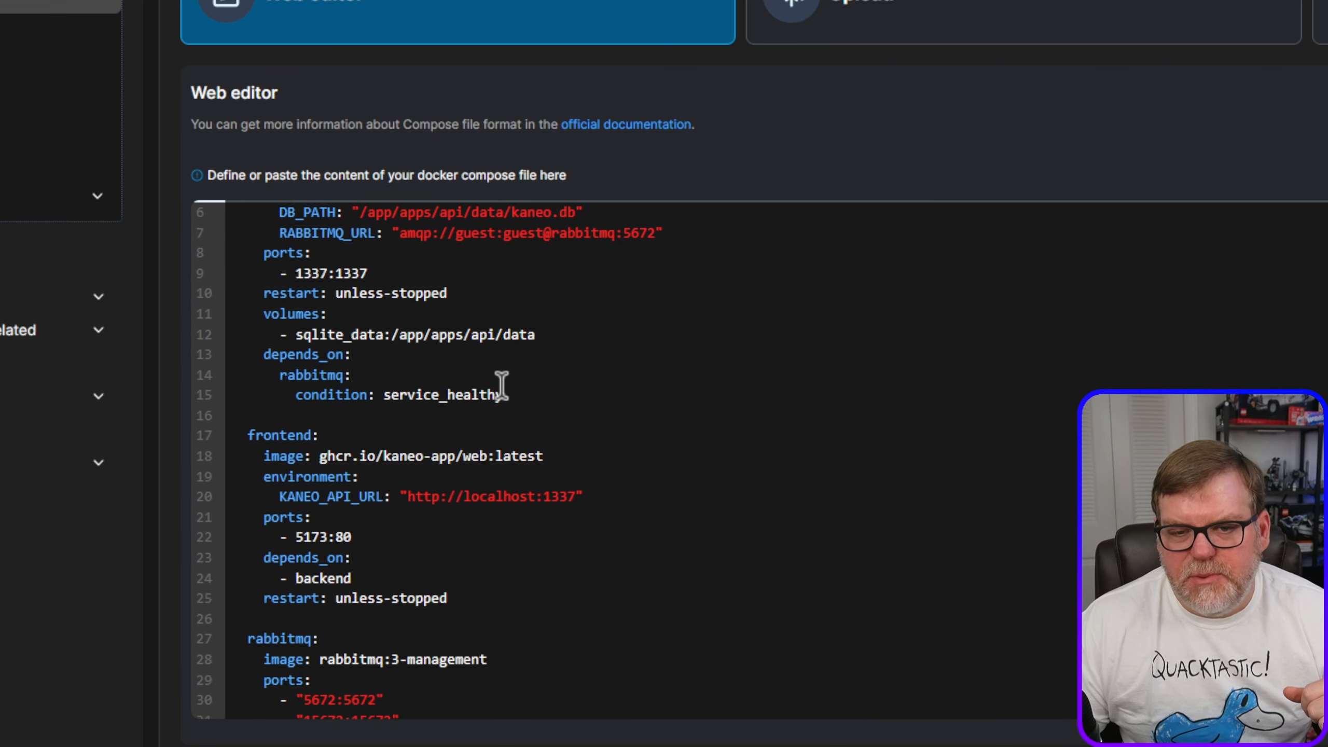
scroll(505, 355, up, 1)
scroll(508, 327, up, 1)
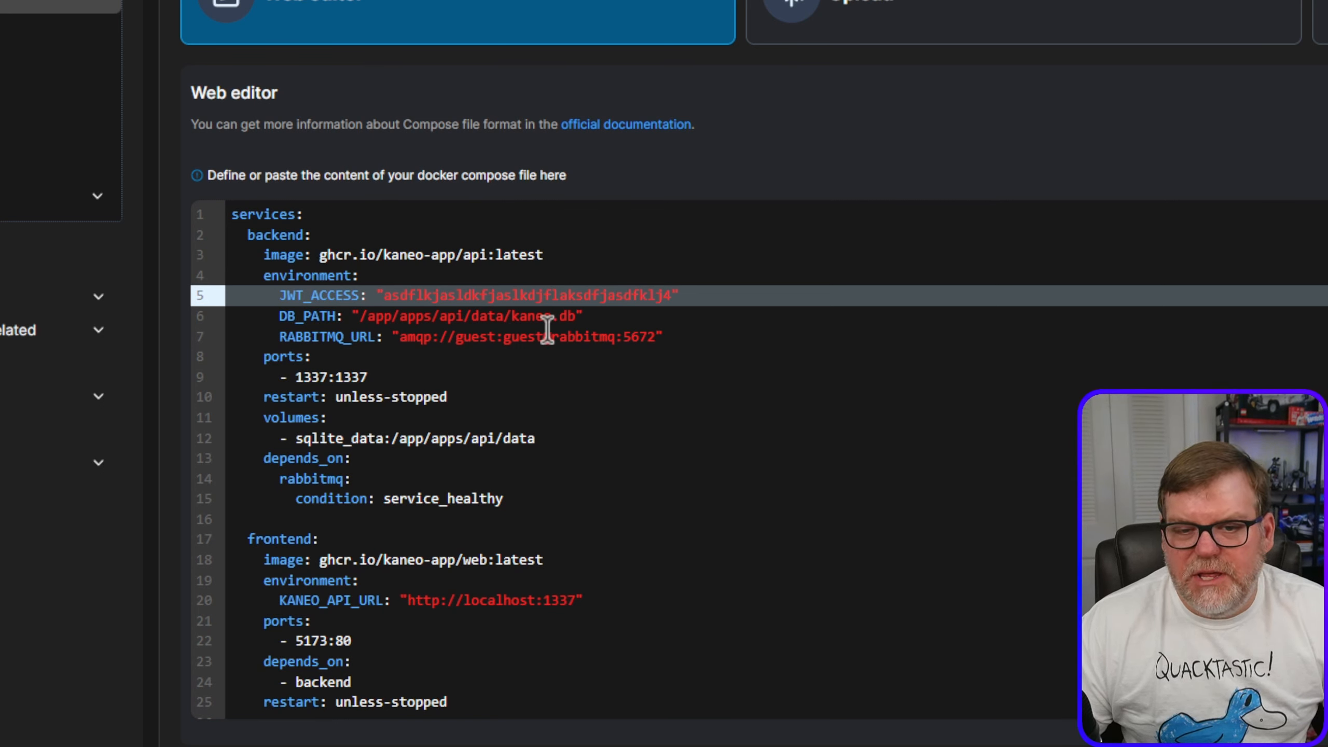
- Find the backend's ports key on line 8 and place the caret before it
click(521, 337)
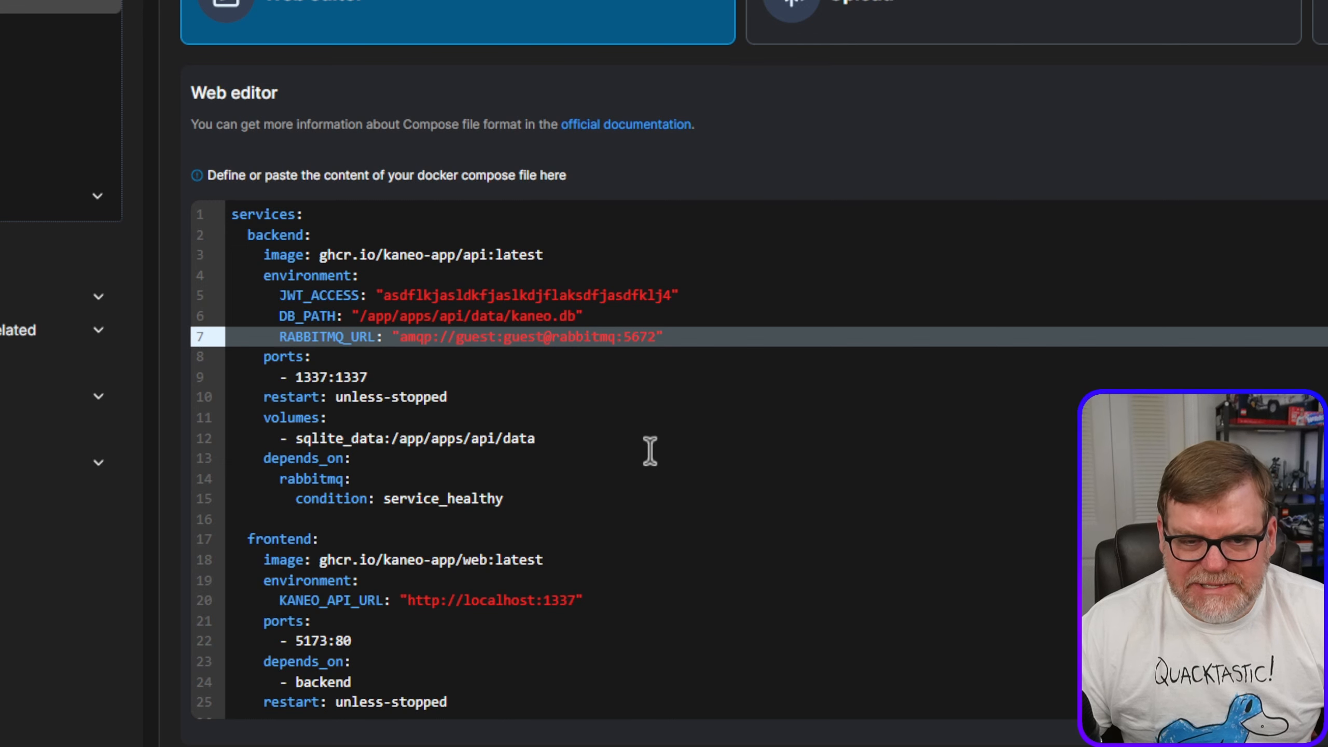
scroll(566, 359, down, 2)
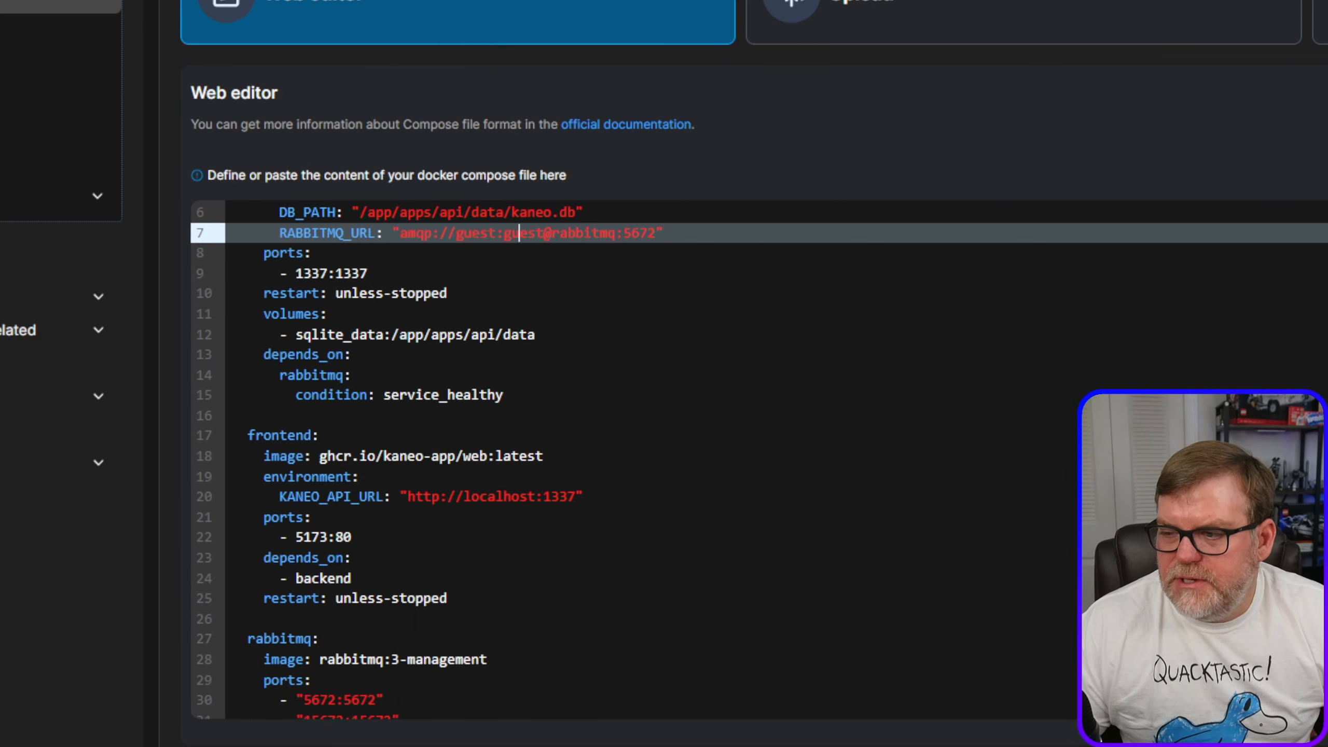
scroll(627, 459, up, 2)
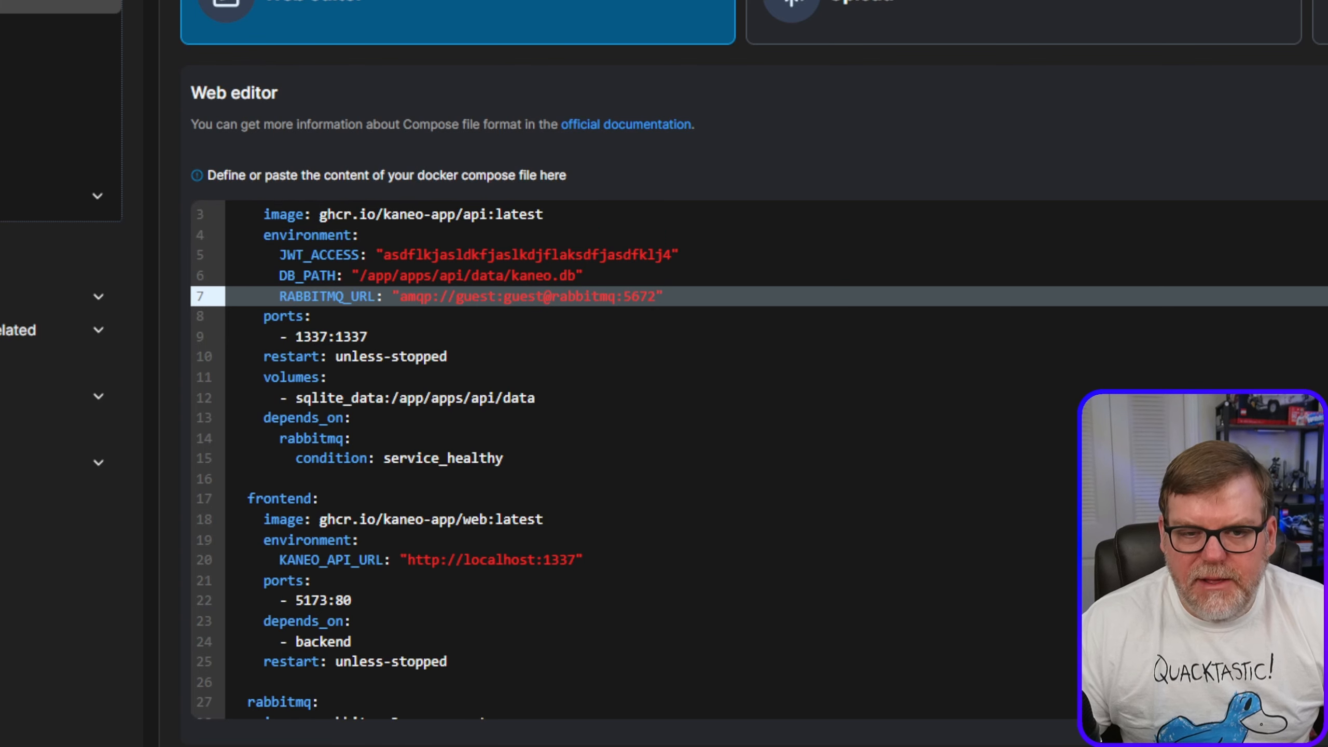
scroll(556, 339, down, 1)
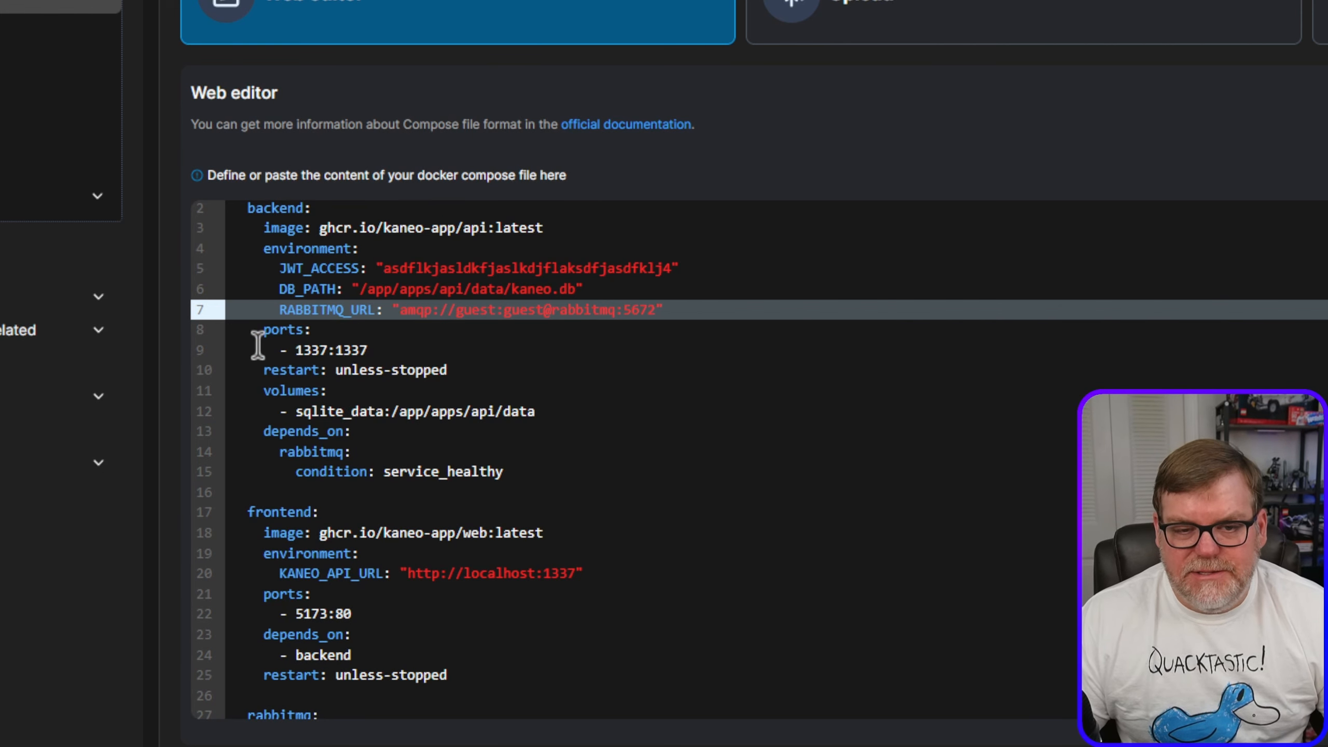
click(262, 328)
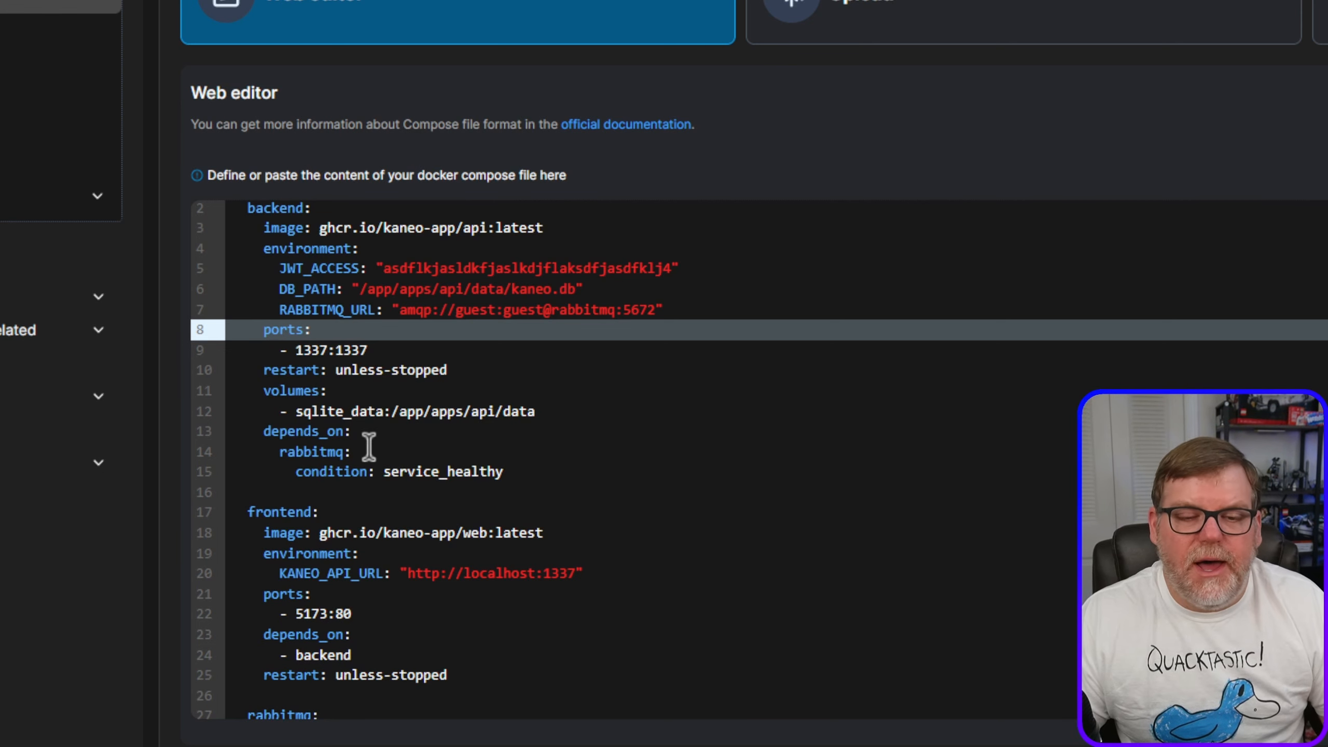
- Comment out the backend's ports key and its - 1337:1337 mapping with #, then review the file
text(#)
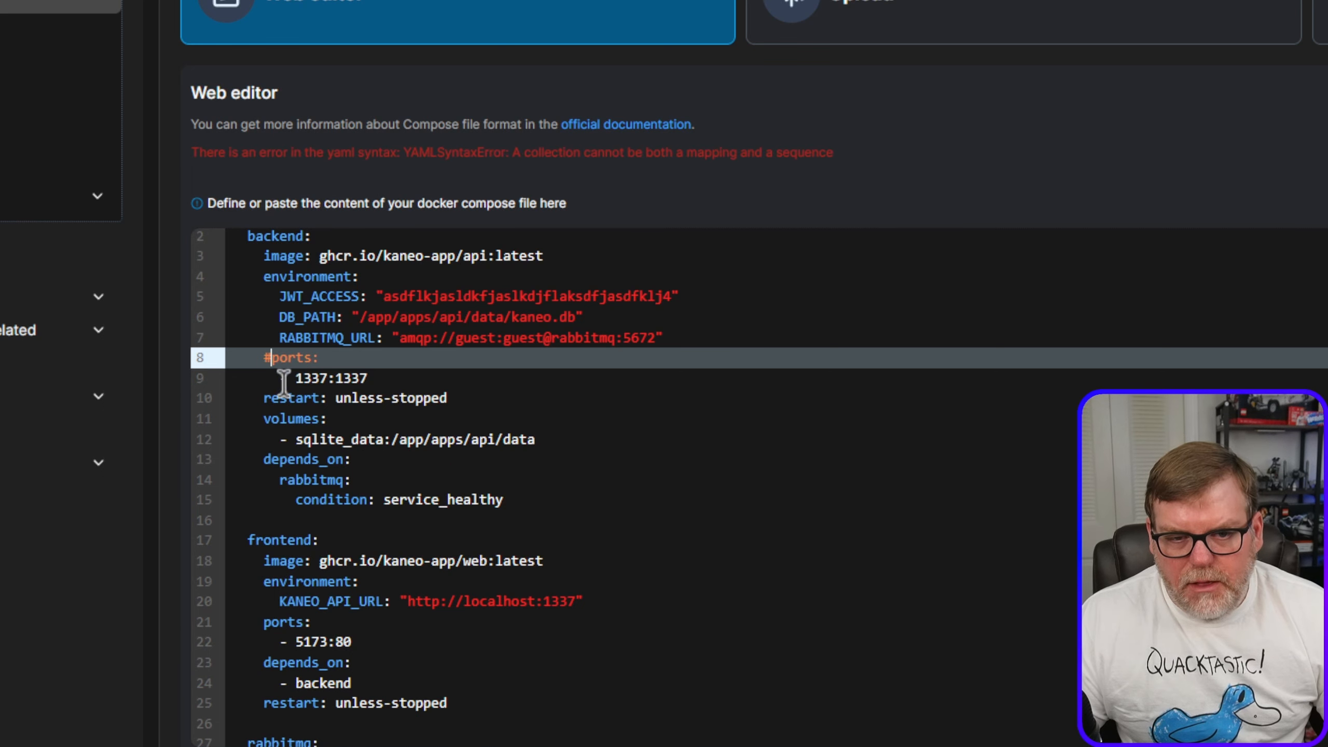
click(268, 377)
text(#)
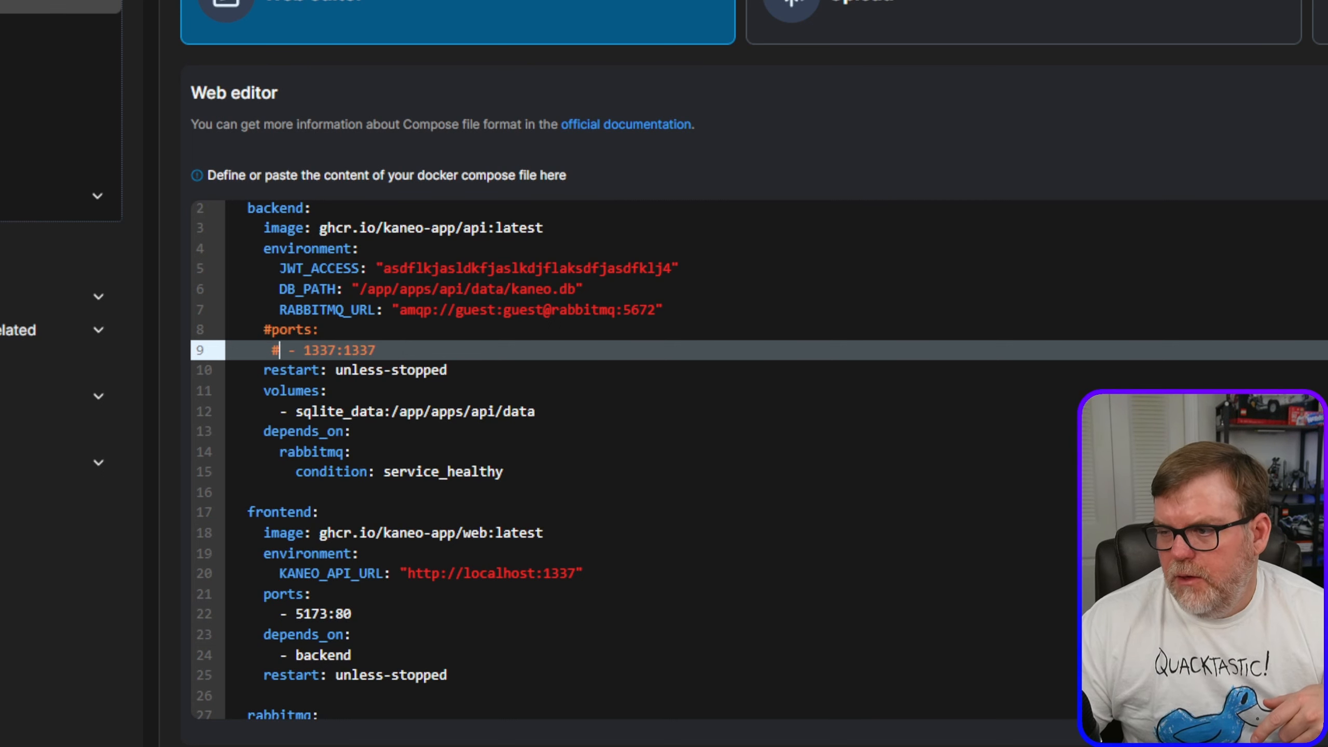
scroll(627, 460, down, 5)
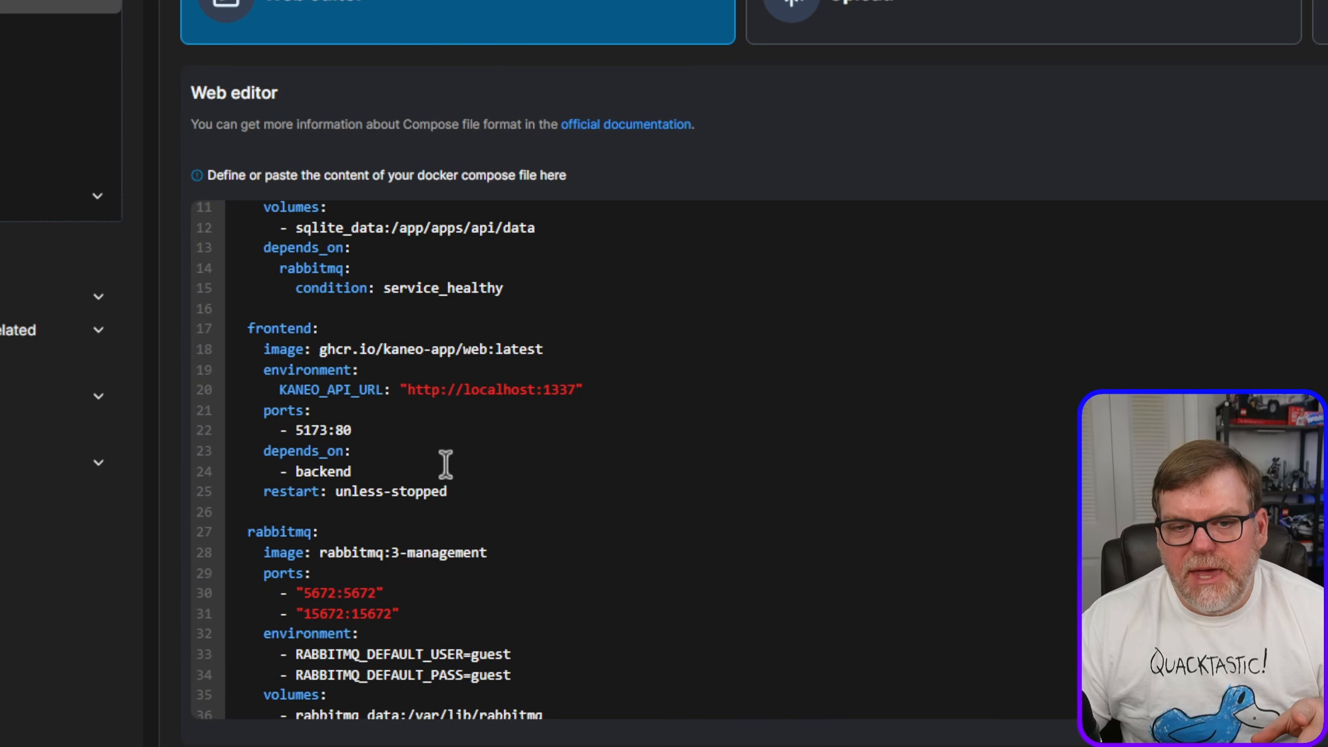
scroll(446, 464, up, 5)
scroll(502, 523, down, 2)
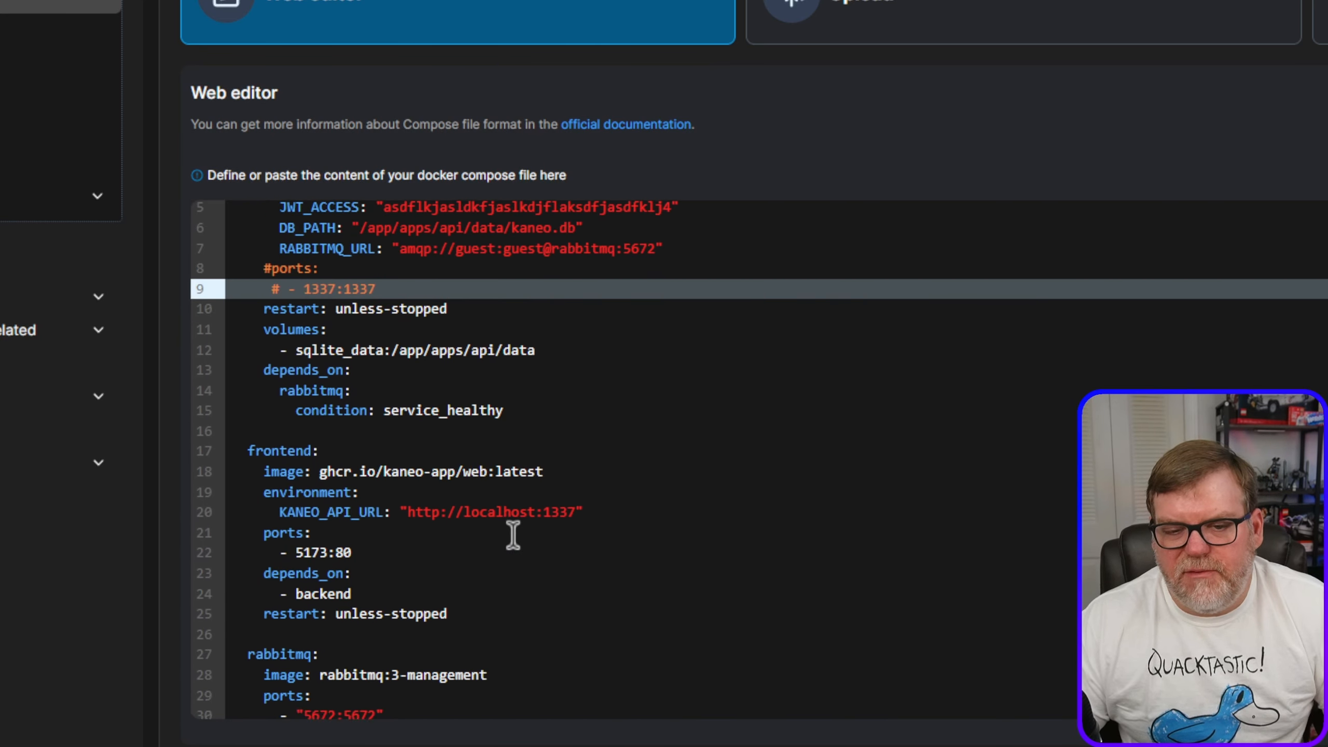
scroll(513, 535, down, 2)
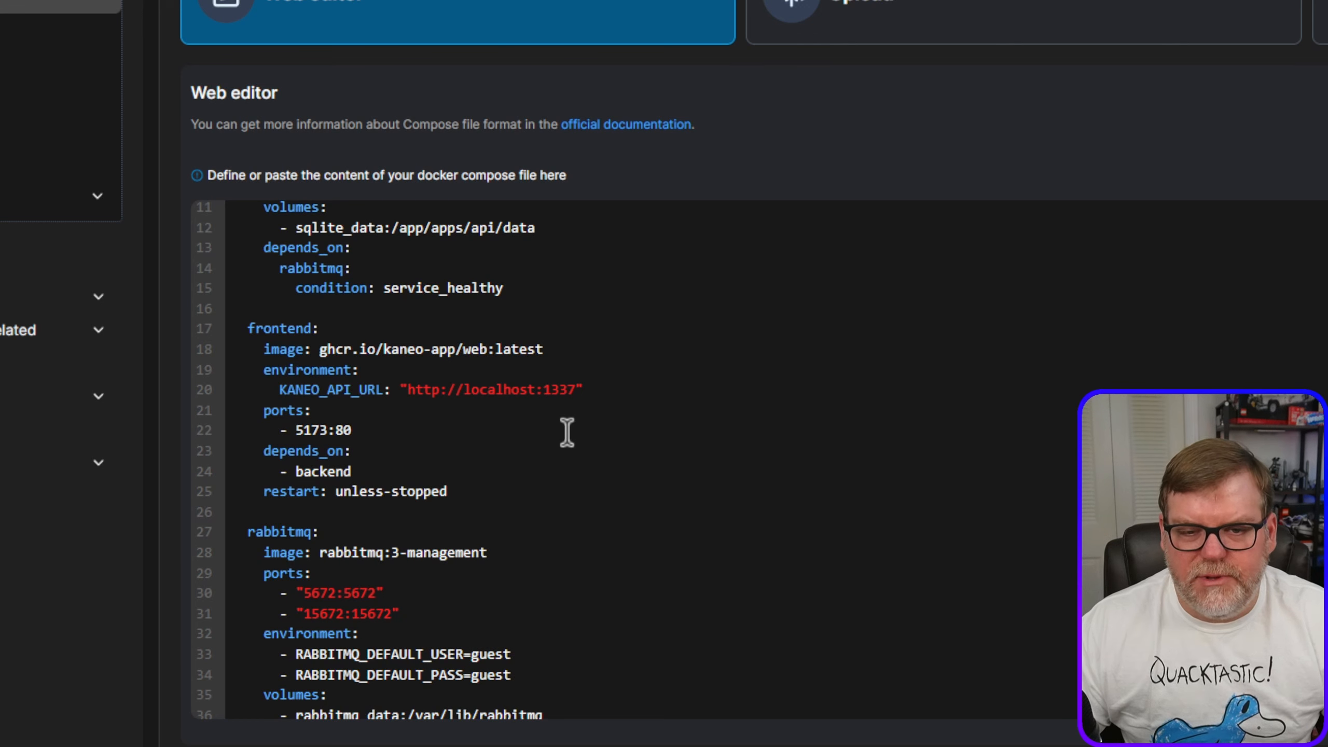
drag(463, 391, 575, 393)
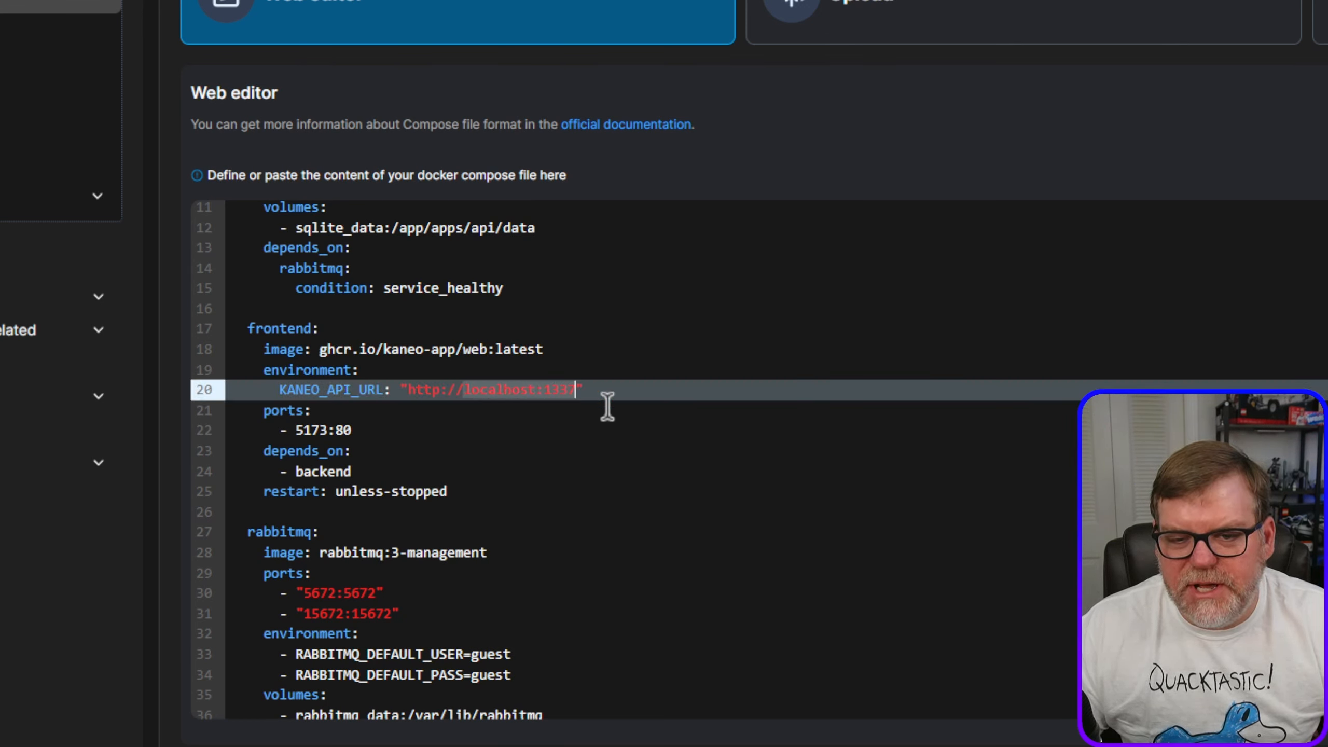
key(BackSpace)
key(BackSpace)
key(BackSpace)
key(BackSpace)
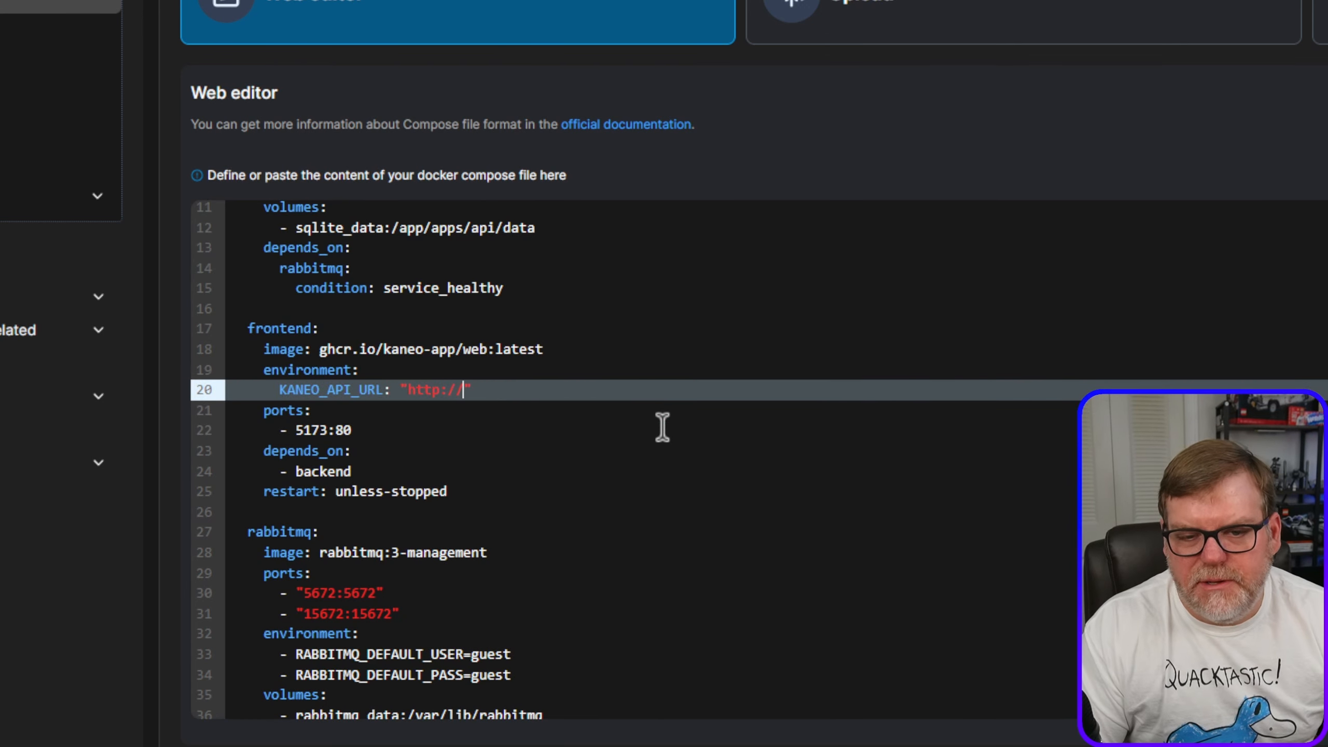
text(s://)
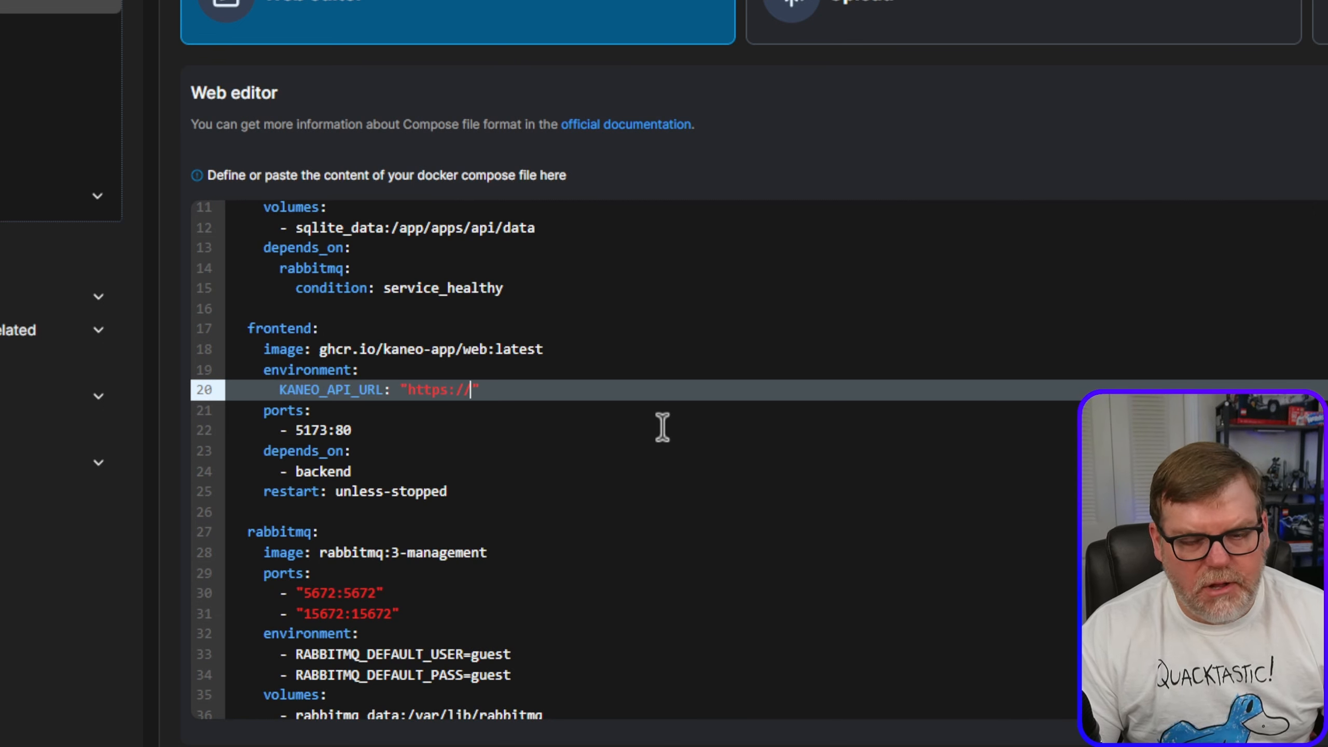
text(kaneo-)
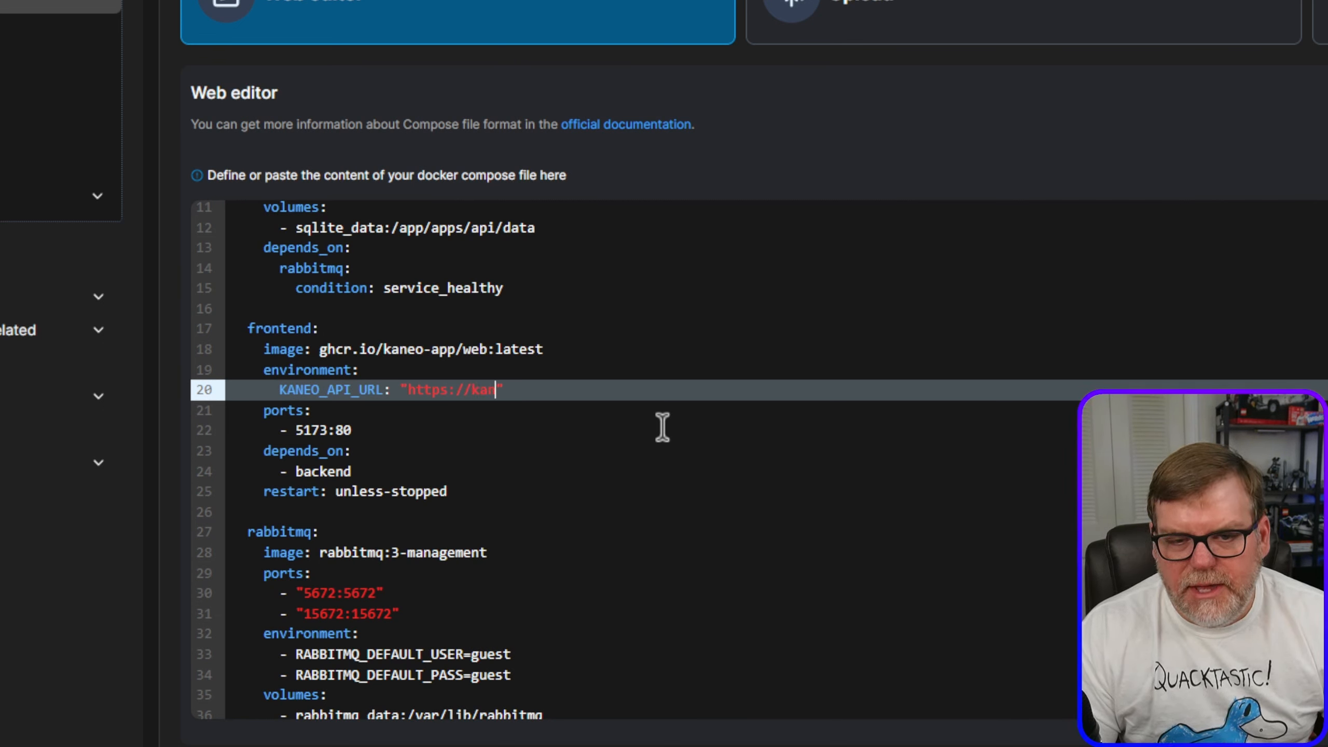
text(api.sy)
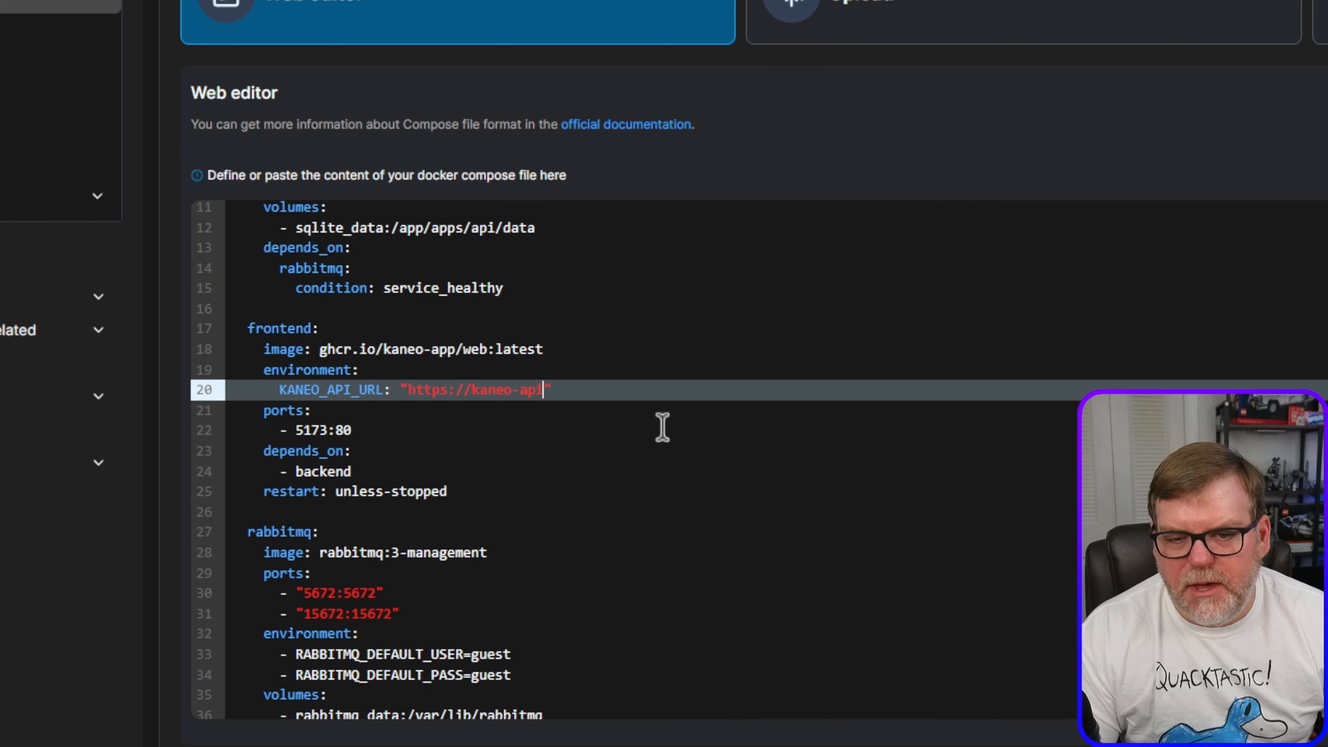
text(nhow.com)
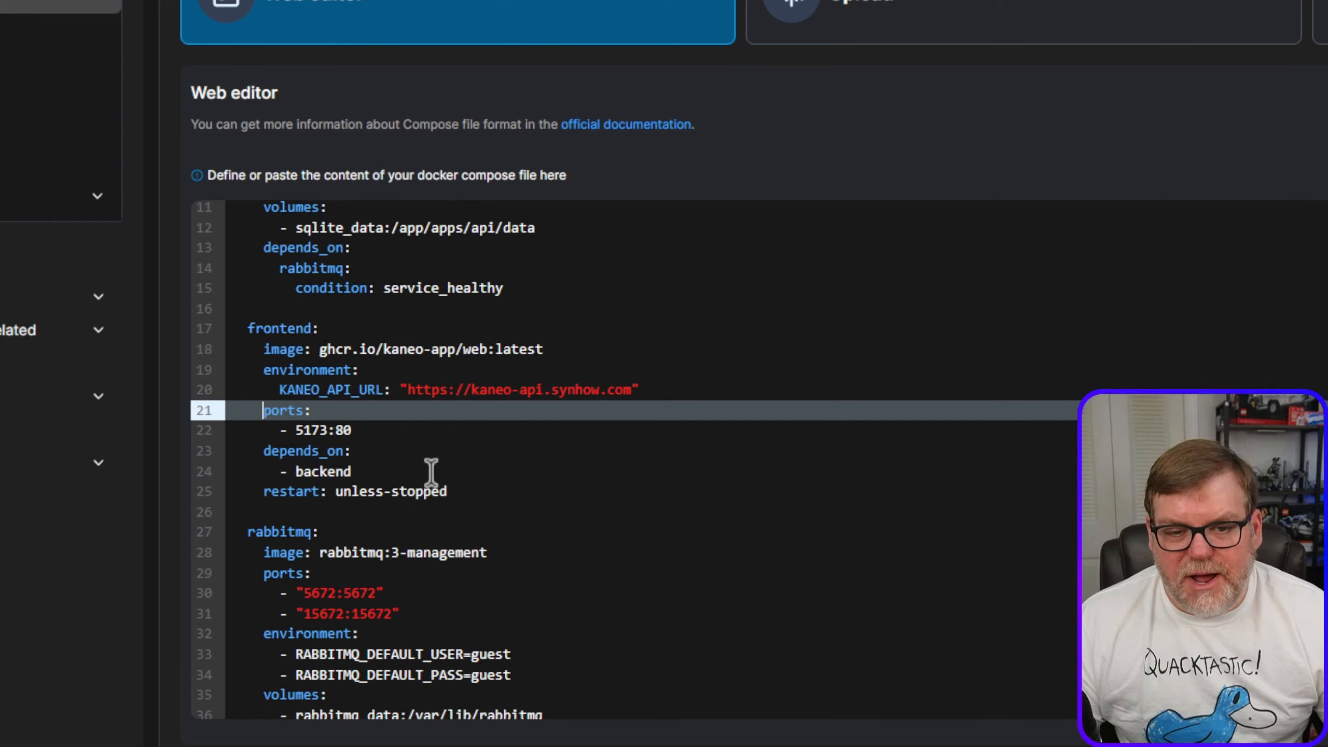
- Prefix the frontend's ports line and its 5173:80 mapping with # to comment them out
double_click(314, 430)
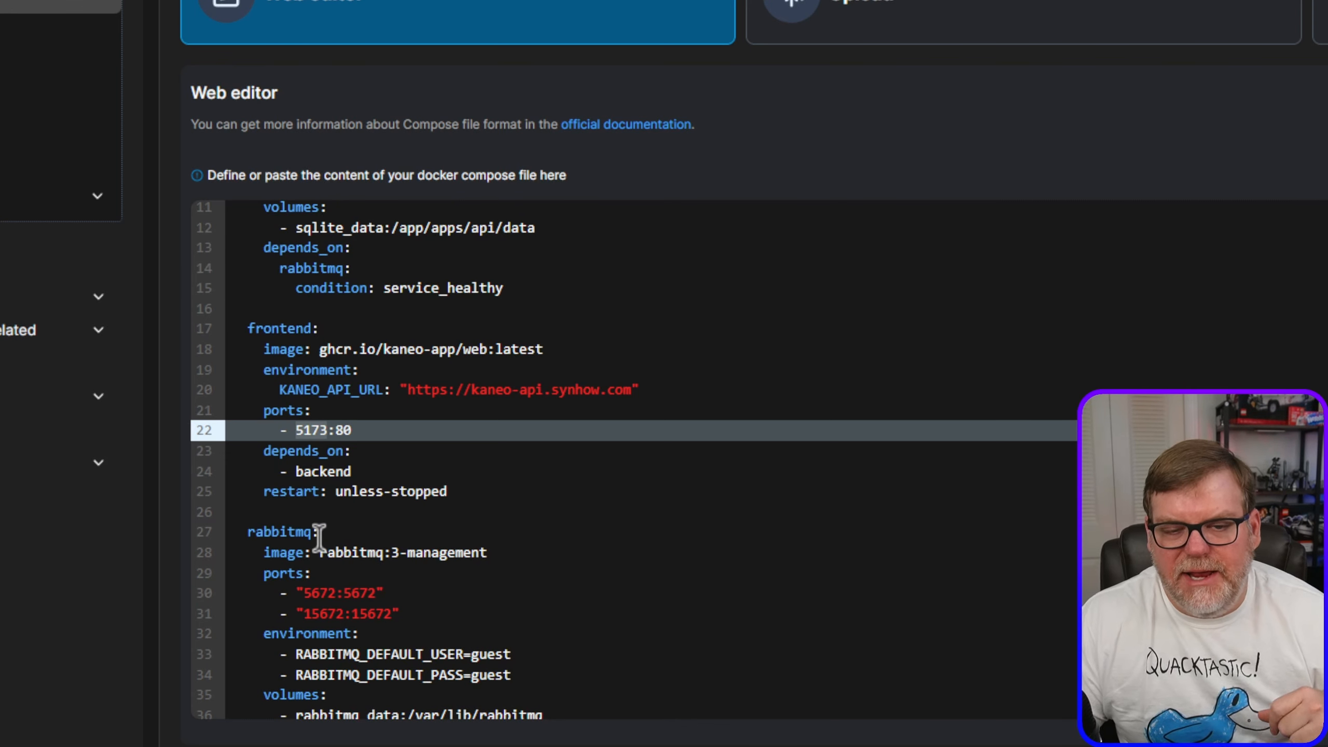
click(265, 411)
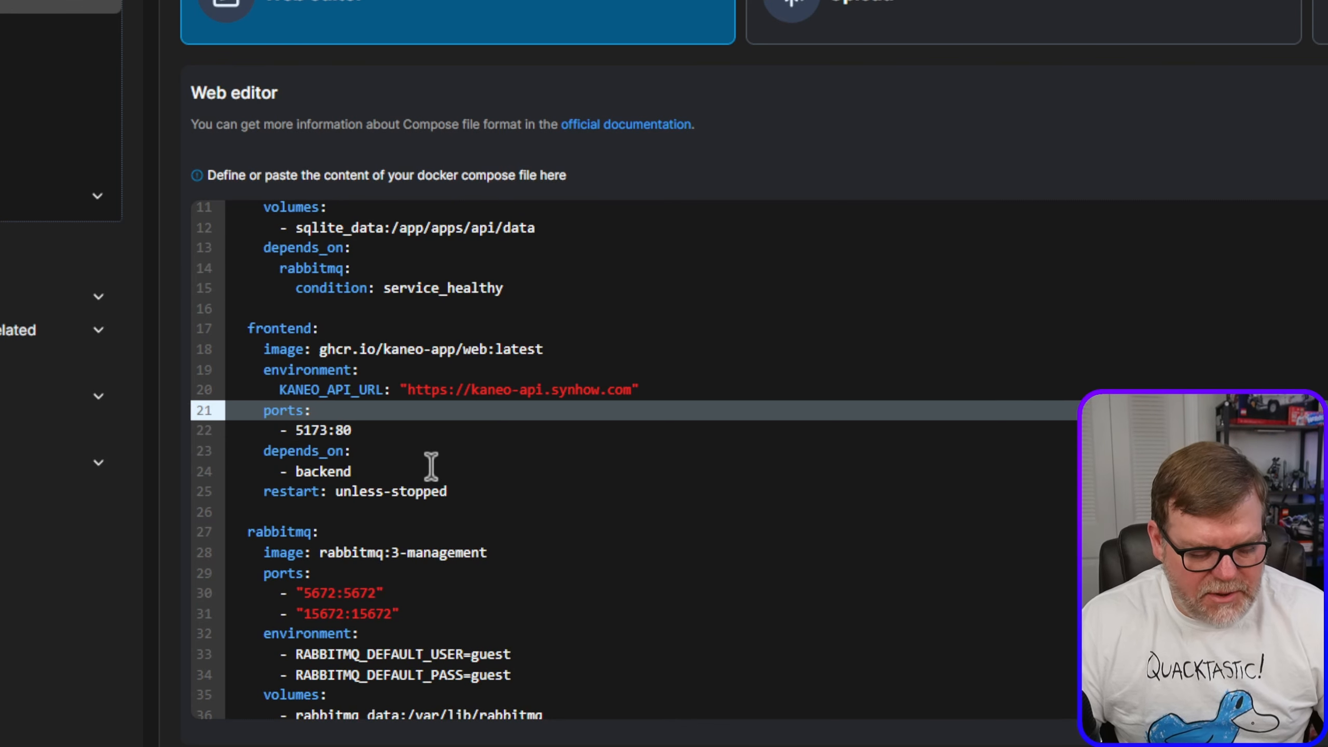
text(#)
key(Down)
key(Left)
text(#)
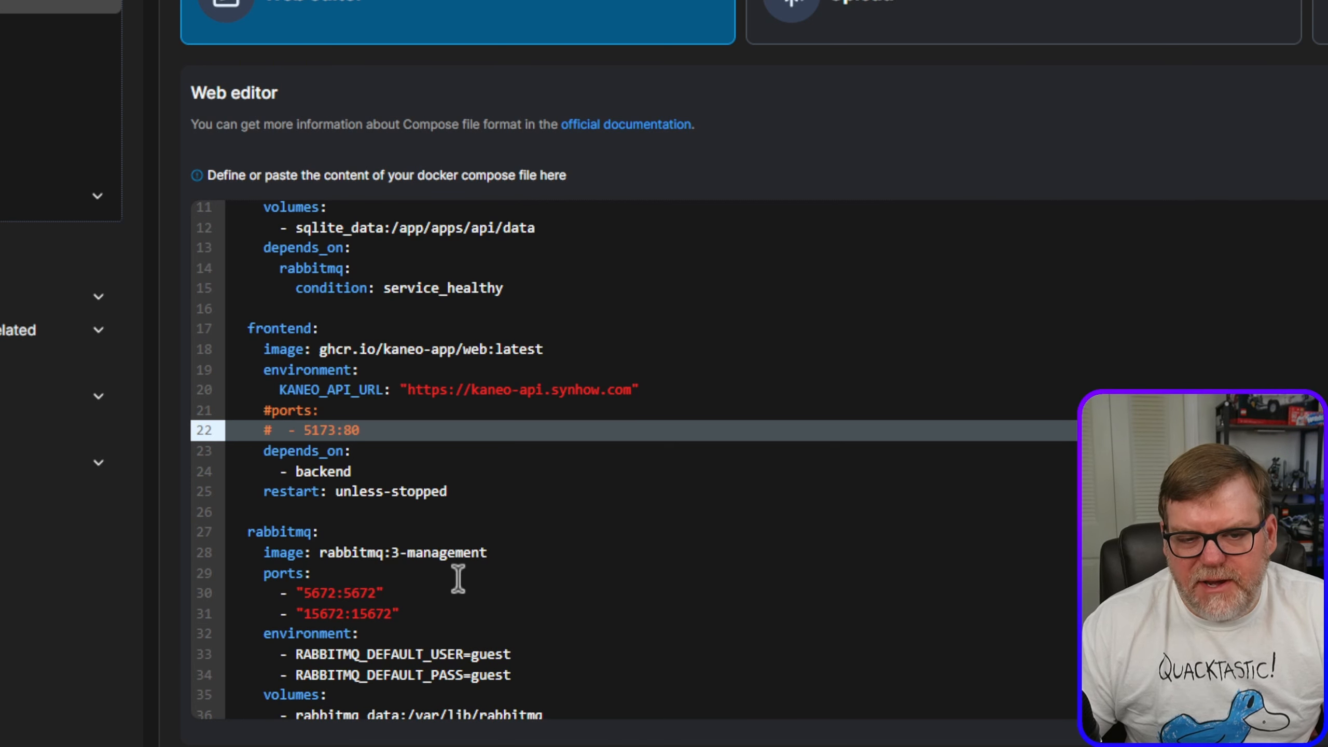
scroll(471, 552, down, 2)
scroll(472, 550, down, 2)
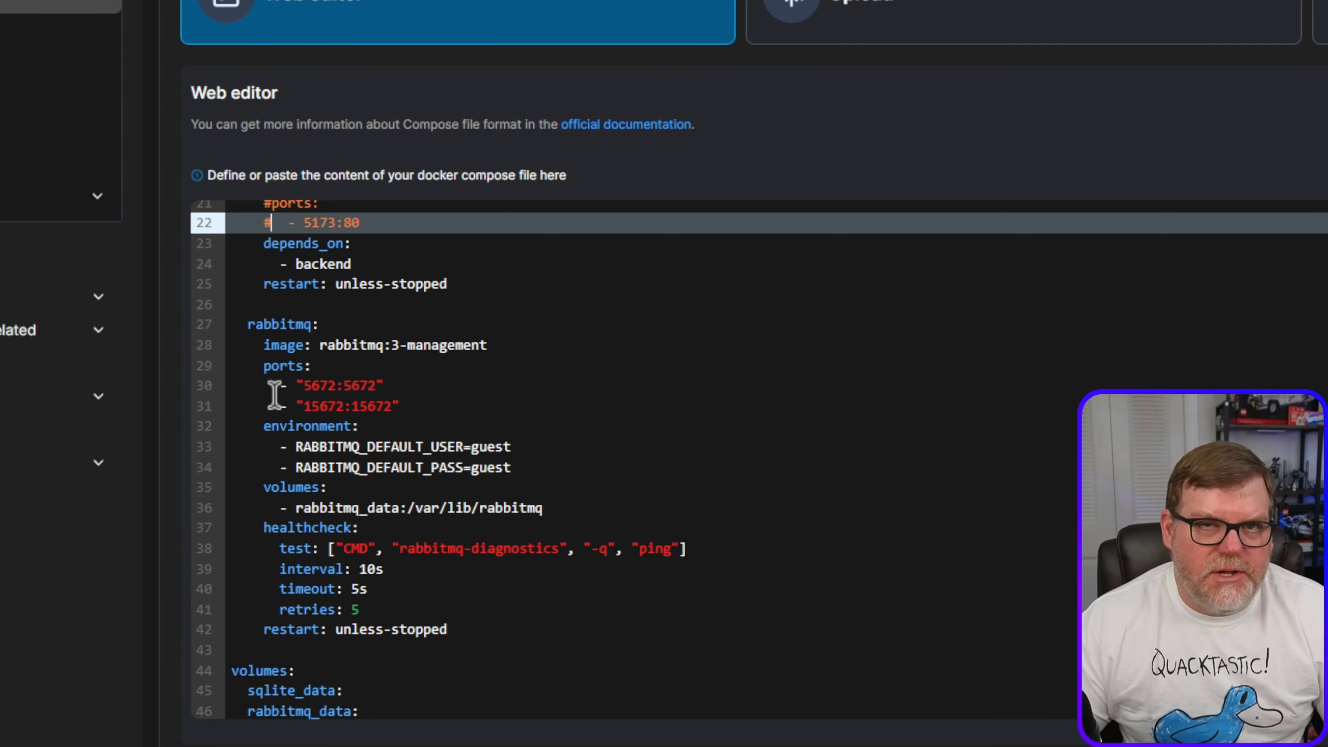
- Prefix rabbitmq's ports line and its 5672:5672 and 15672:15672 mappings with #
click(263, 365)
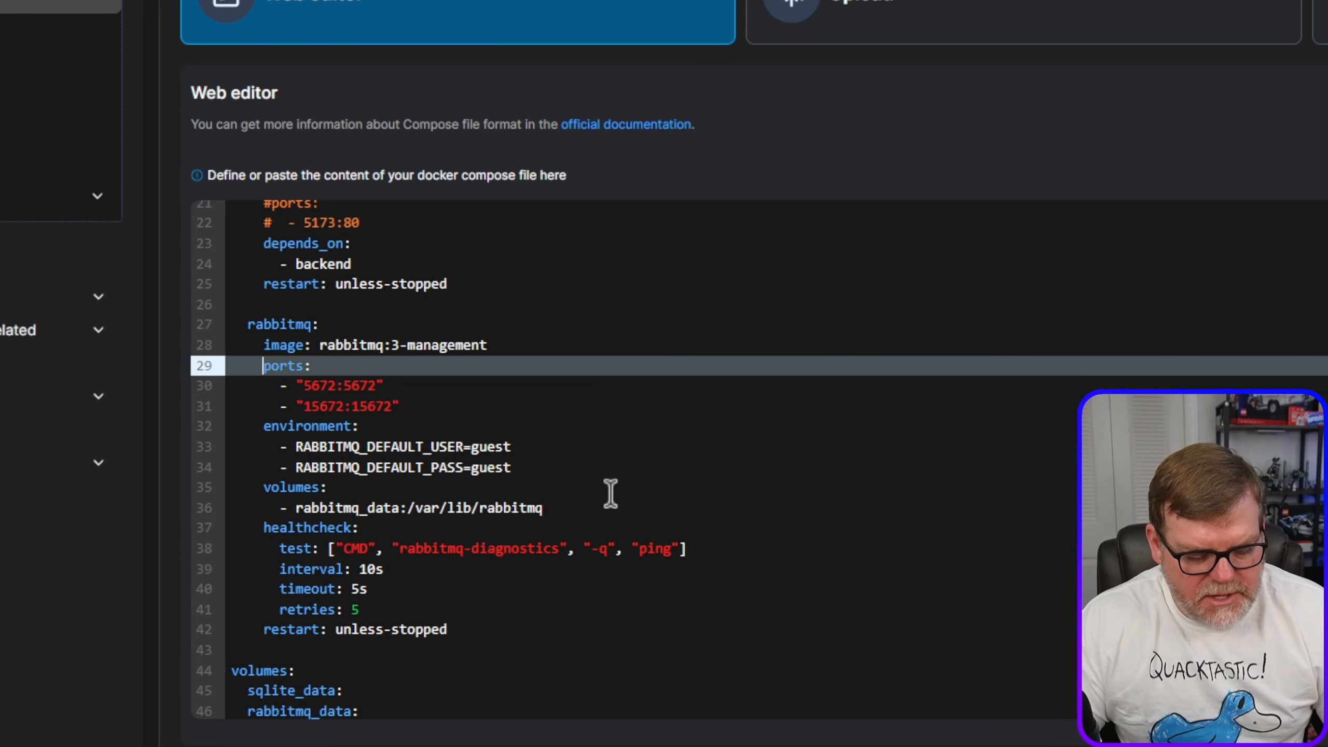
text(#)
key(Down)
key(Left)
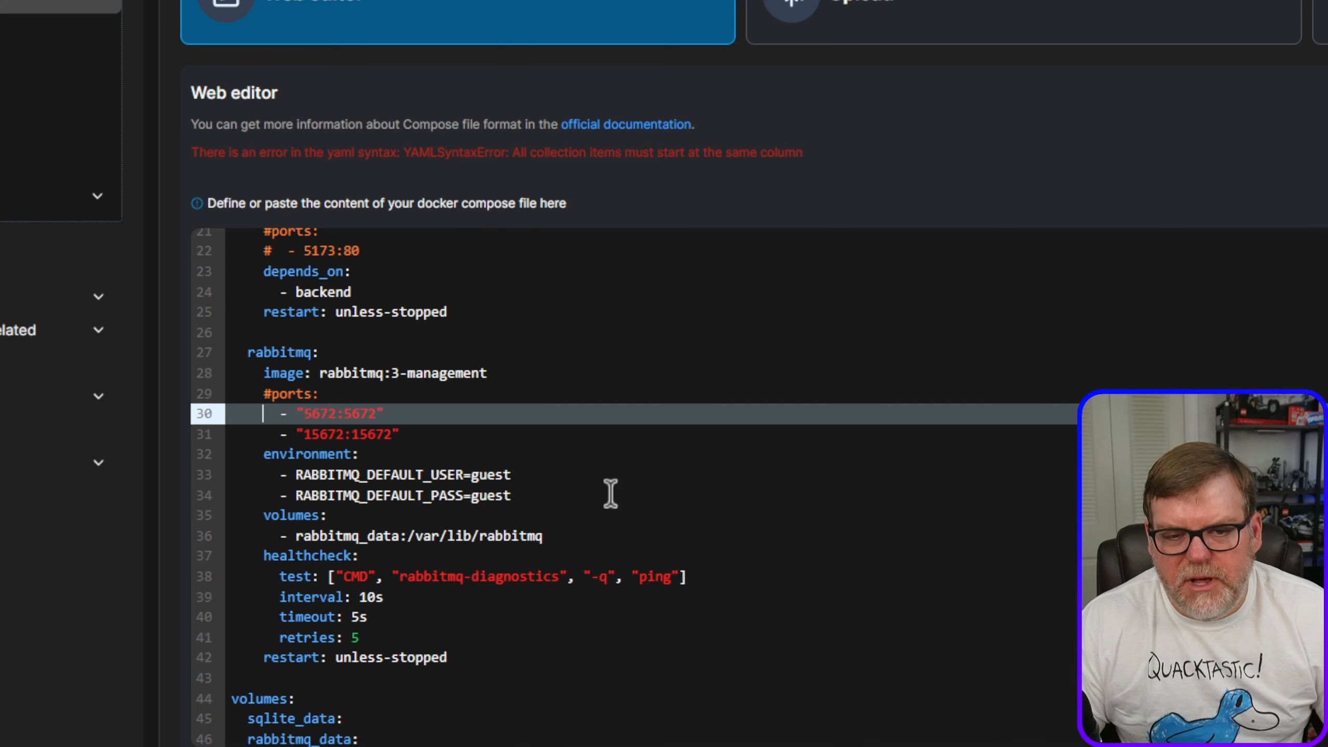
text(#)
key(Down)
key(Left)
text(#)
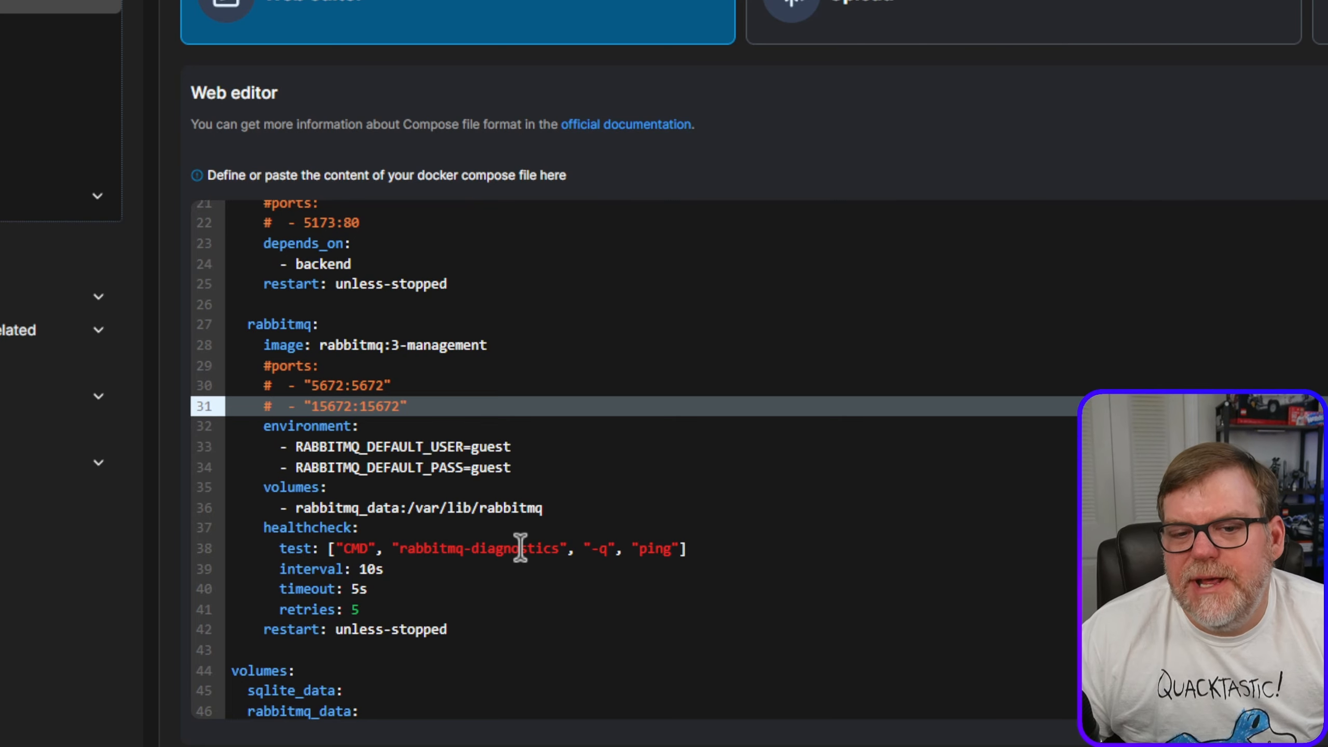
scroll(519, 543, up, 5)
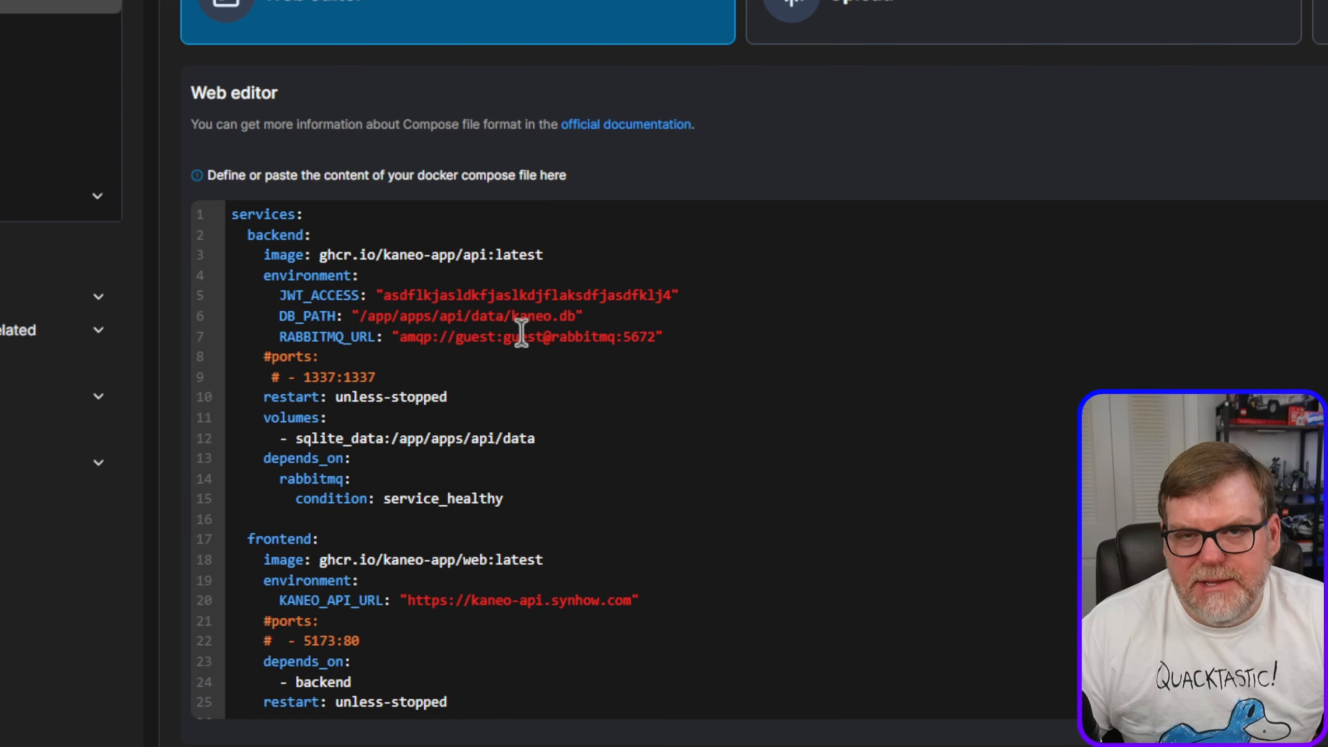
scroll(644, 555, down, 5)
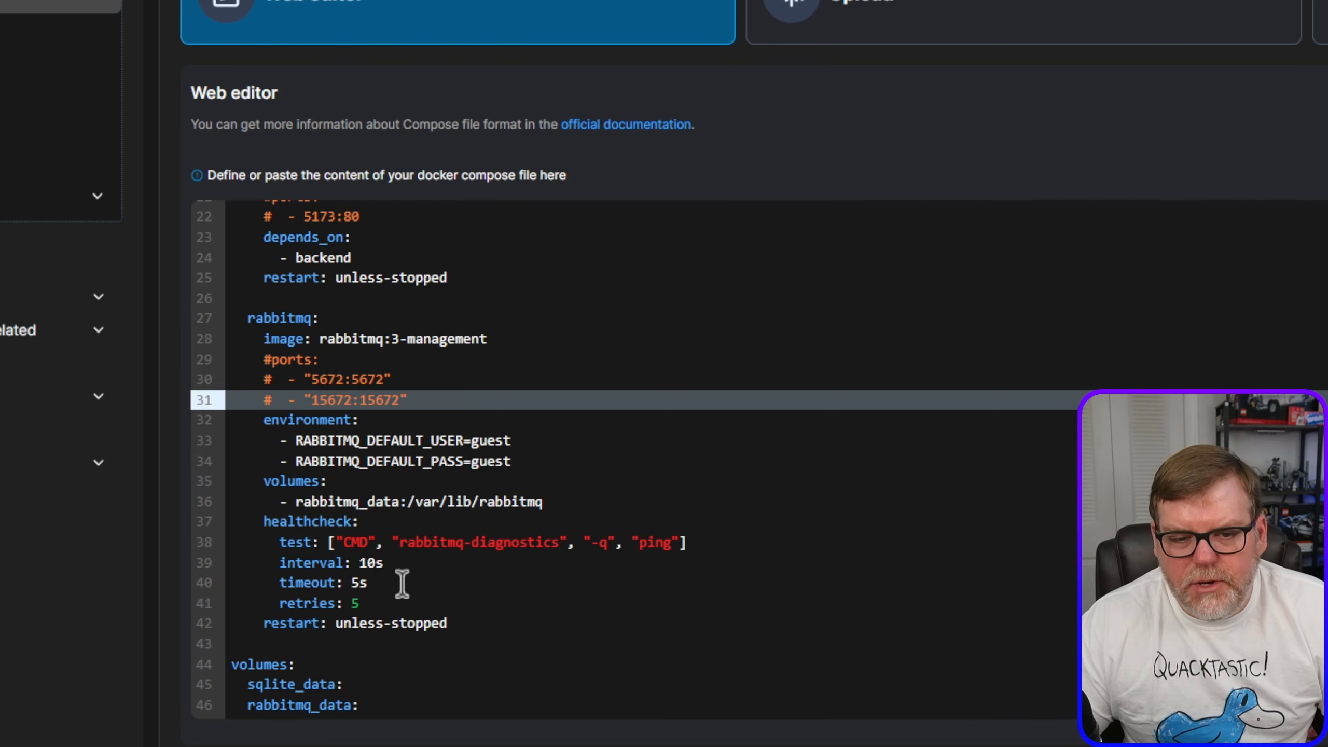
scroll(401, 581, down, 2)
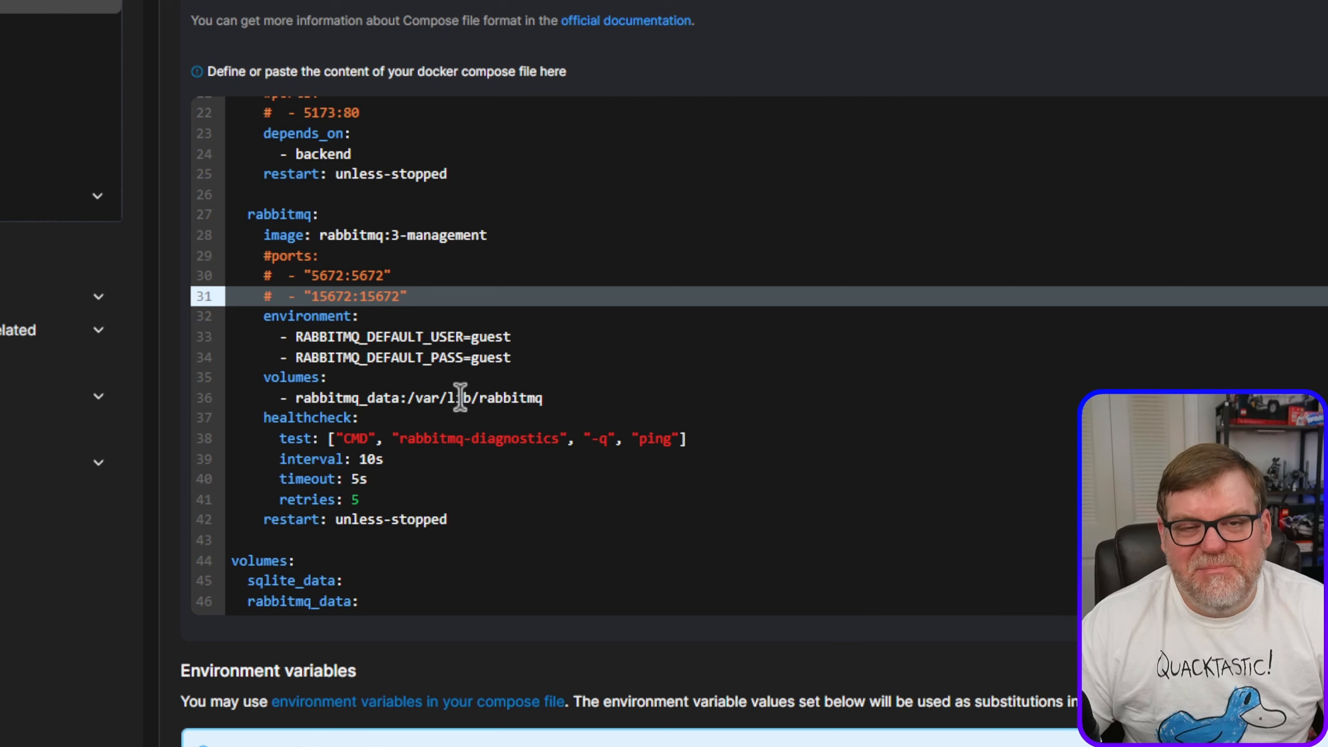
scroll(479, 515, down, 3)
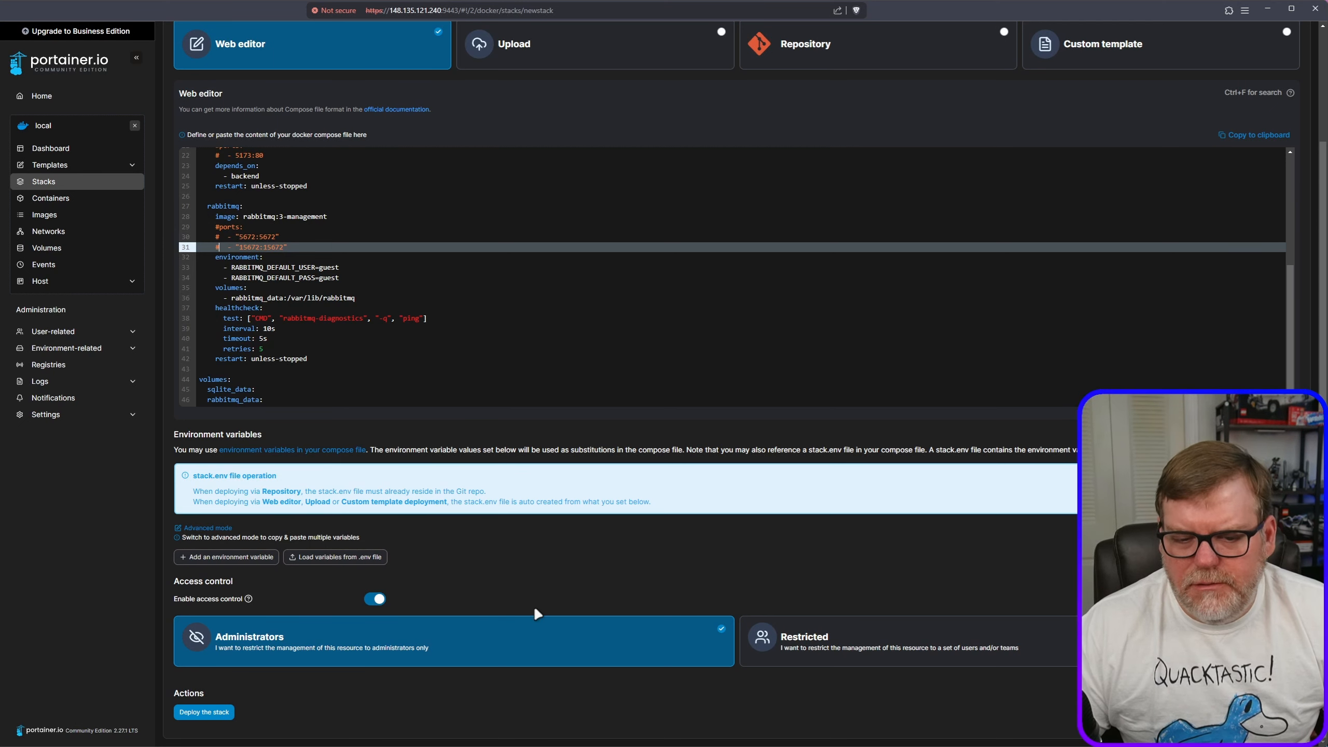
- Deploy the kaneo stack with the edited compose file
click(216, 713)
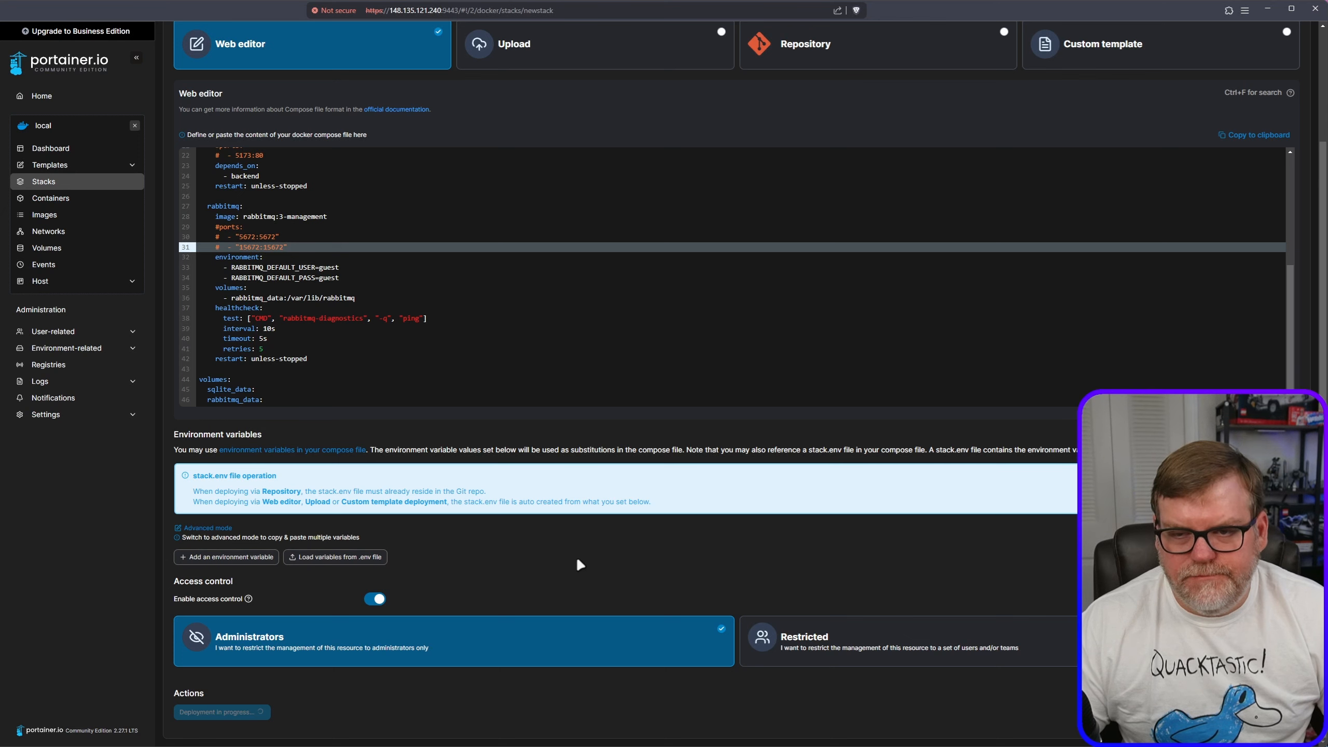
scroll(582, 533, up, 3)
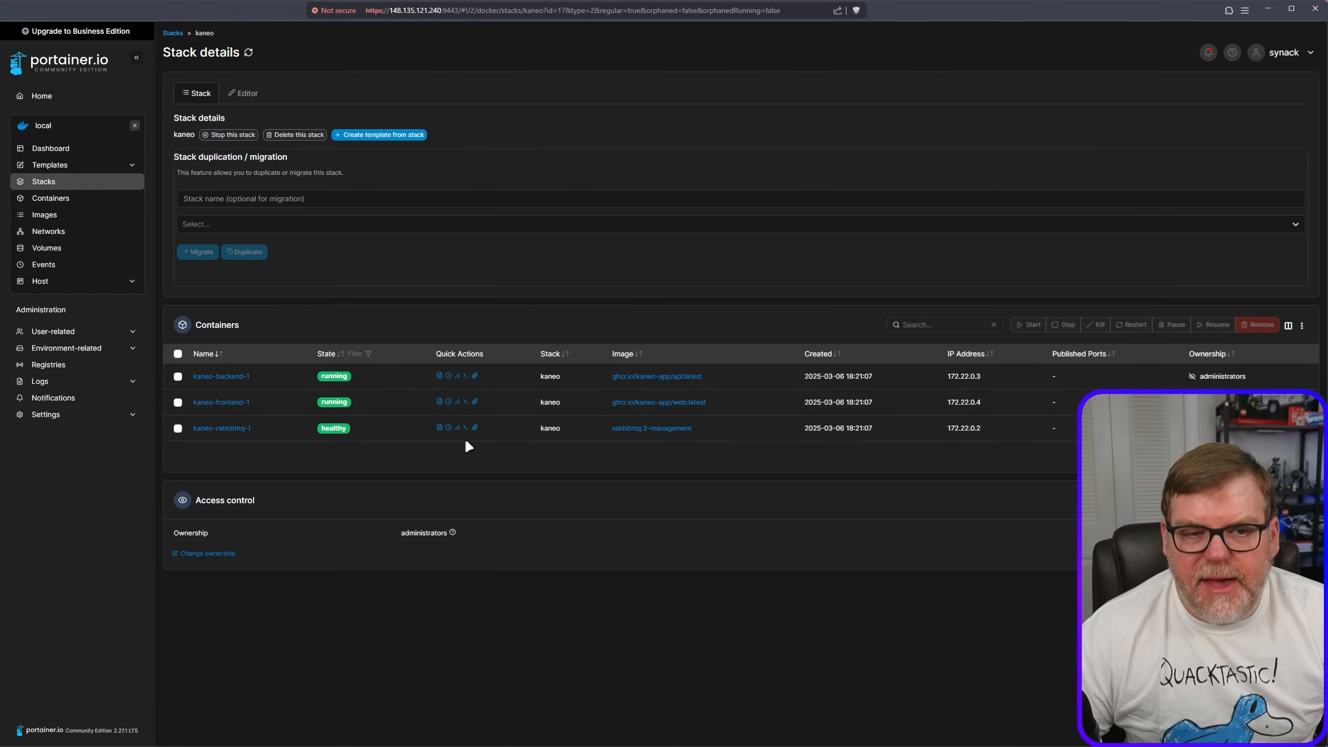
- Join the nginx-proxy-manager container to the kaneo_default network
click(51, 198)
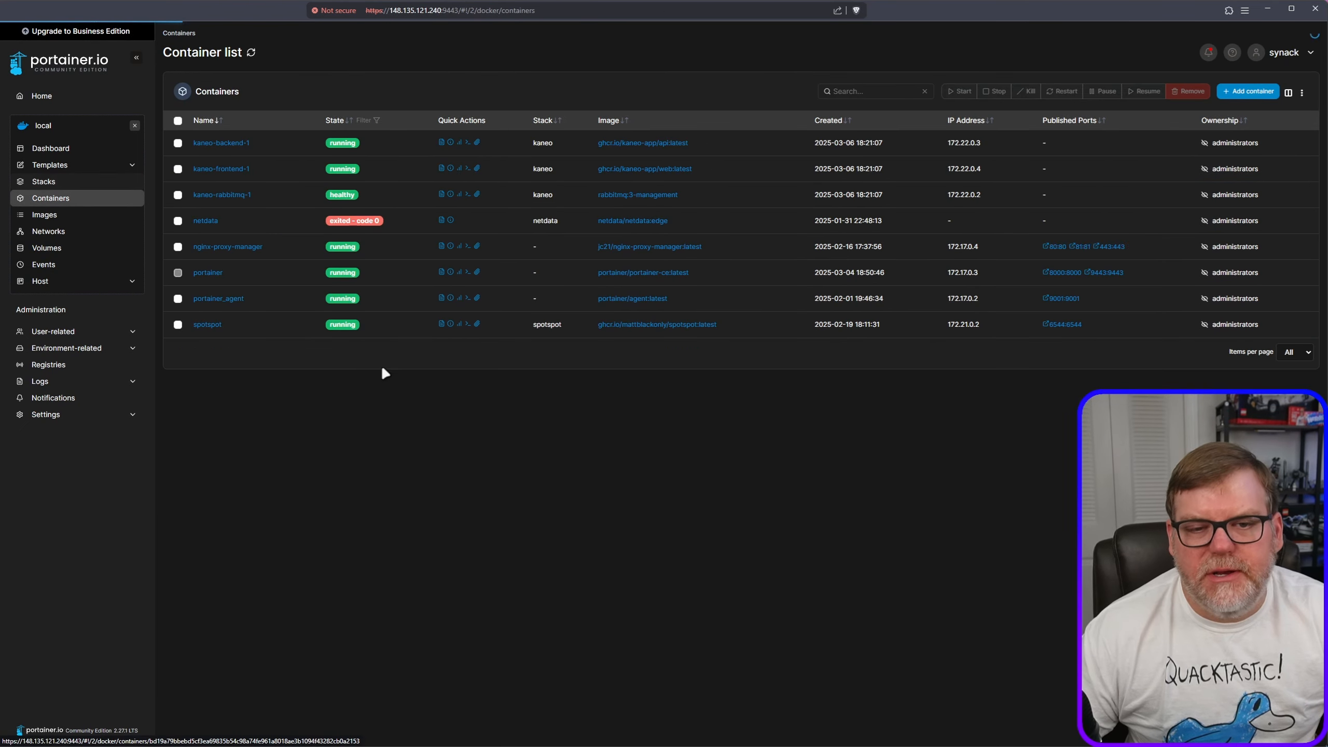
click(234, 247)
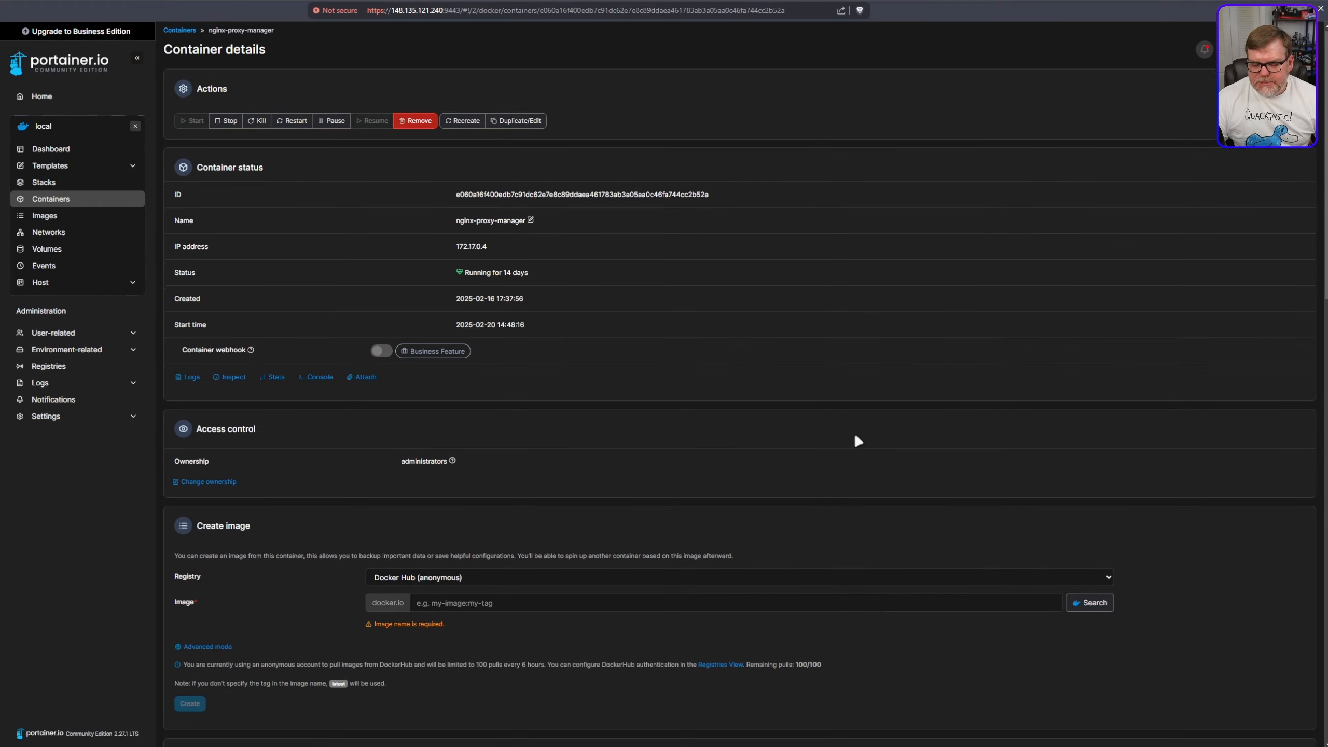
scroll(853, 440, down, 15)
scroll(753, 555, down, 6)
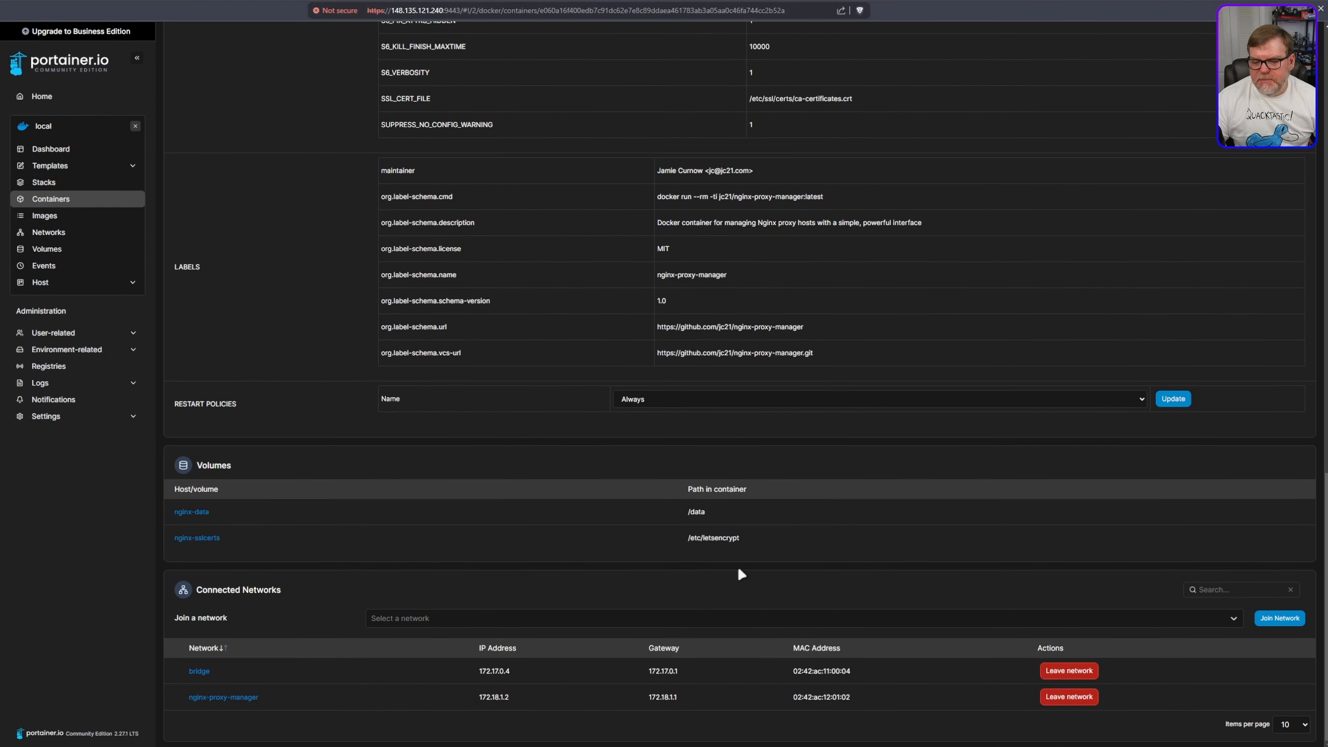
click(485, 617)
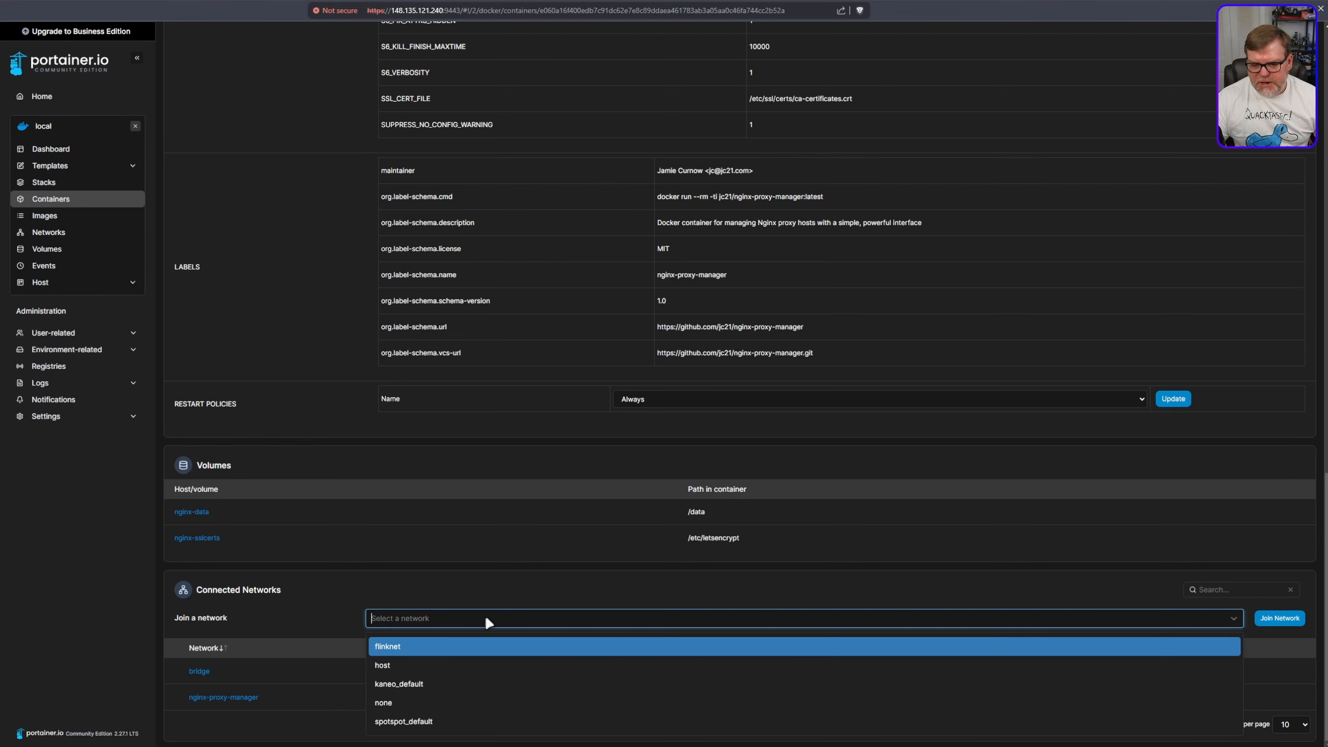
click(444, 683)
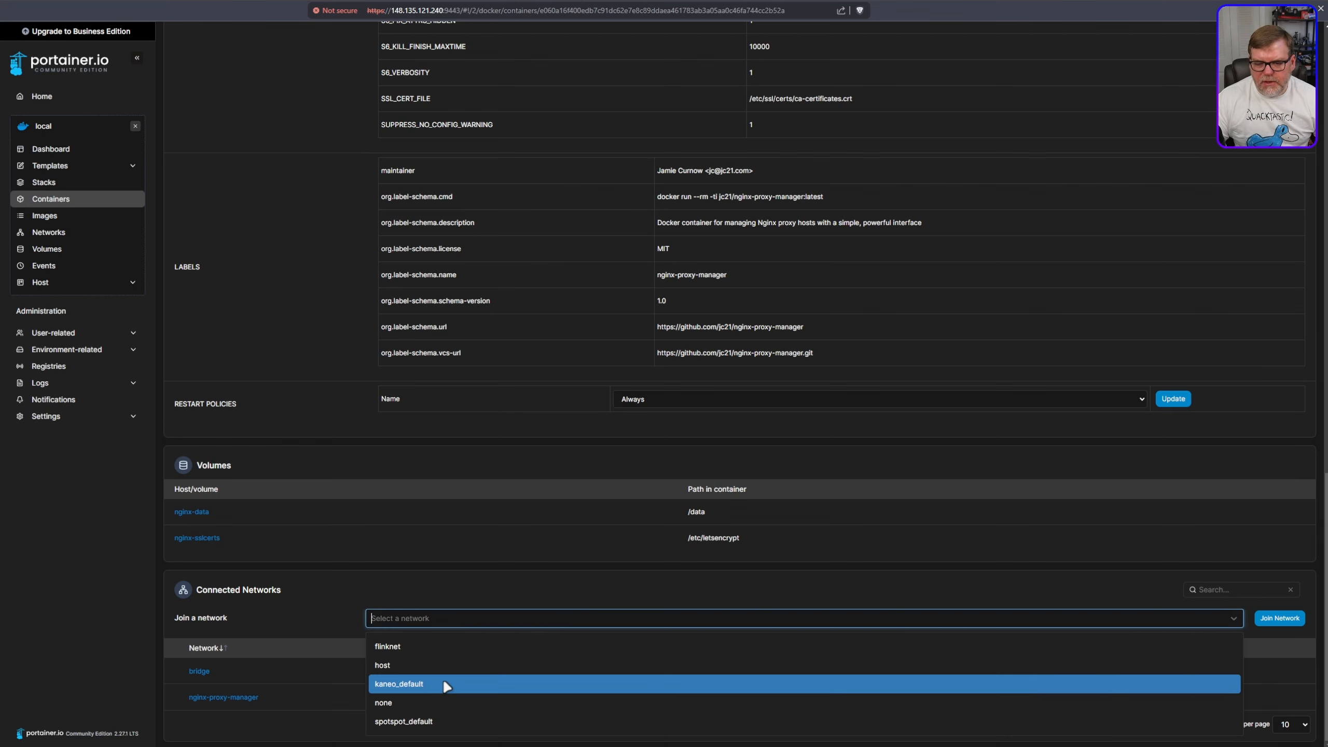
click(1286, 622)
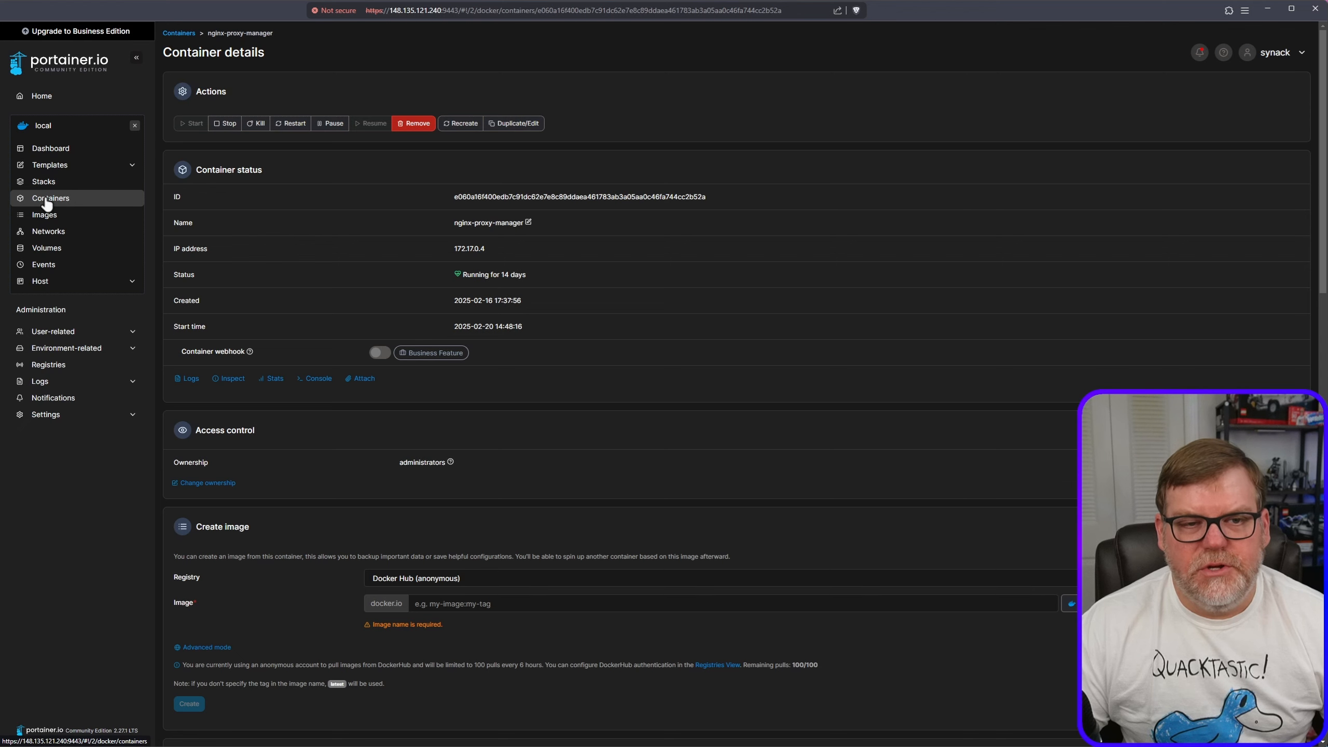
click(47, 200)
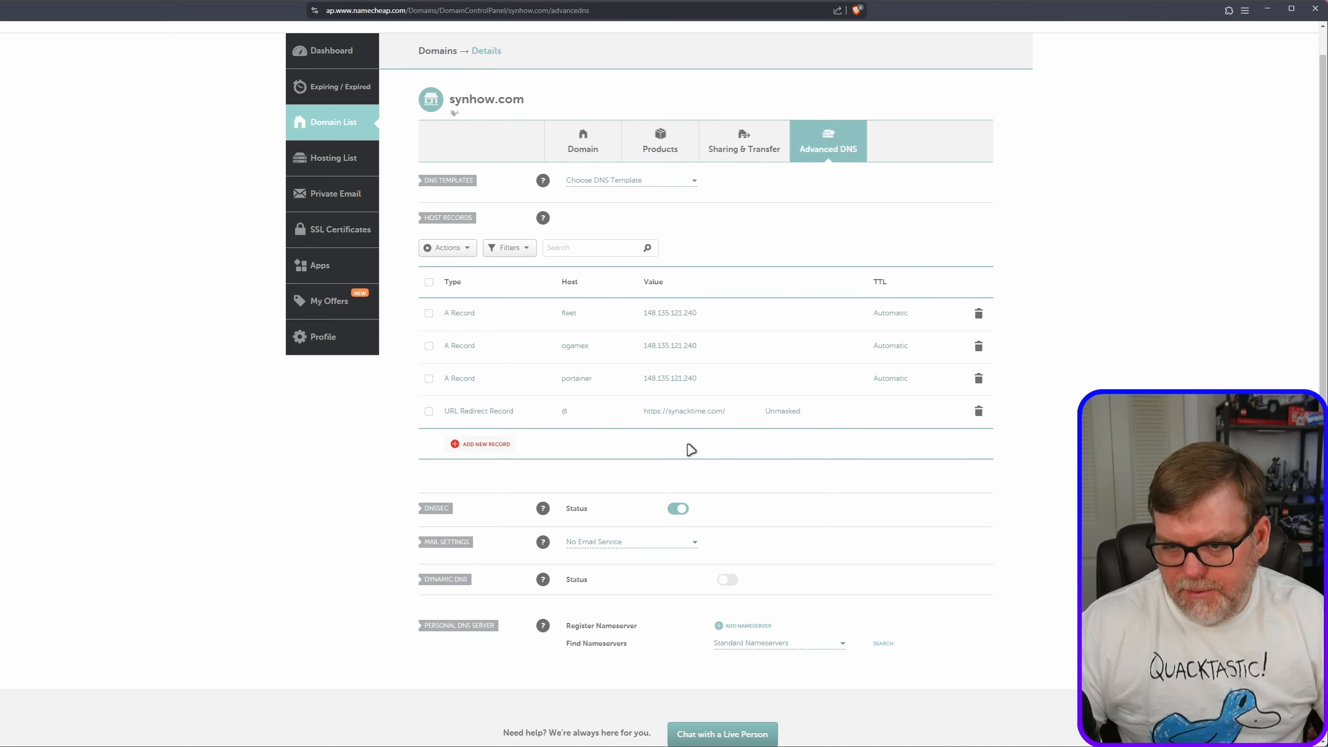
- Add an A record for host kaneo pointing to 148.135.121.240
click(492, 445)
scroll(554, 373, up, 2)
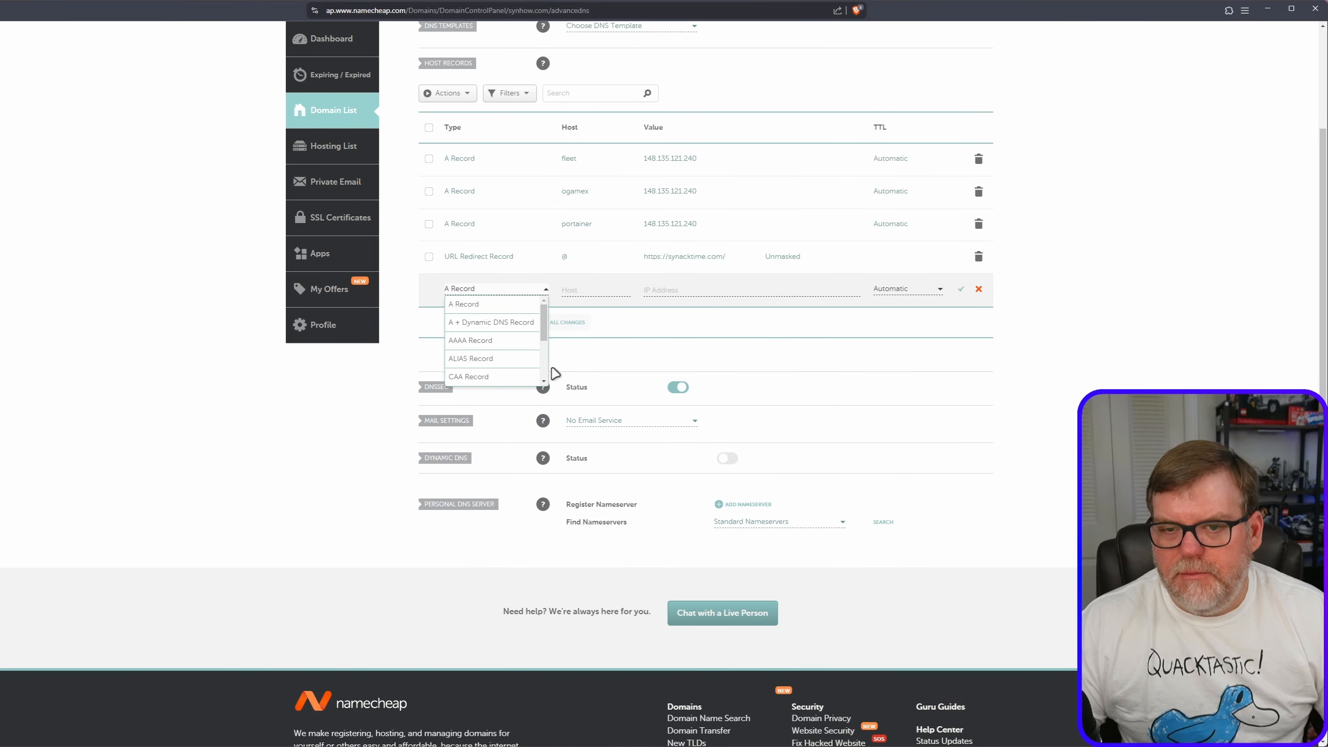
click(474, 303)
click(592, 290)
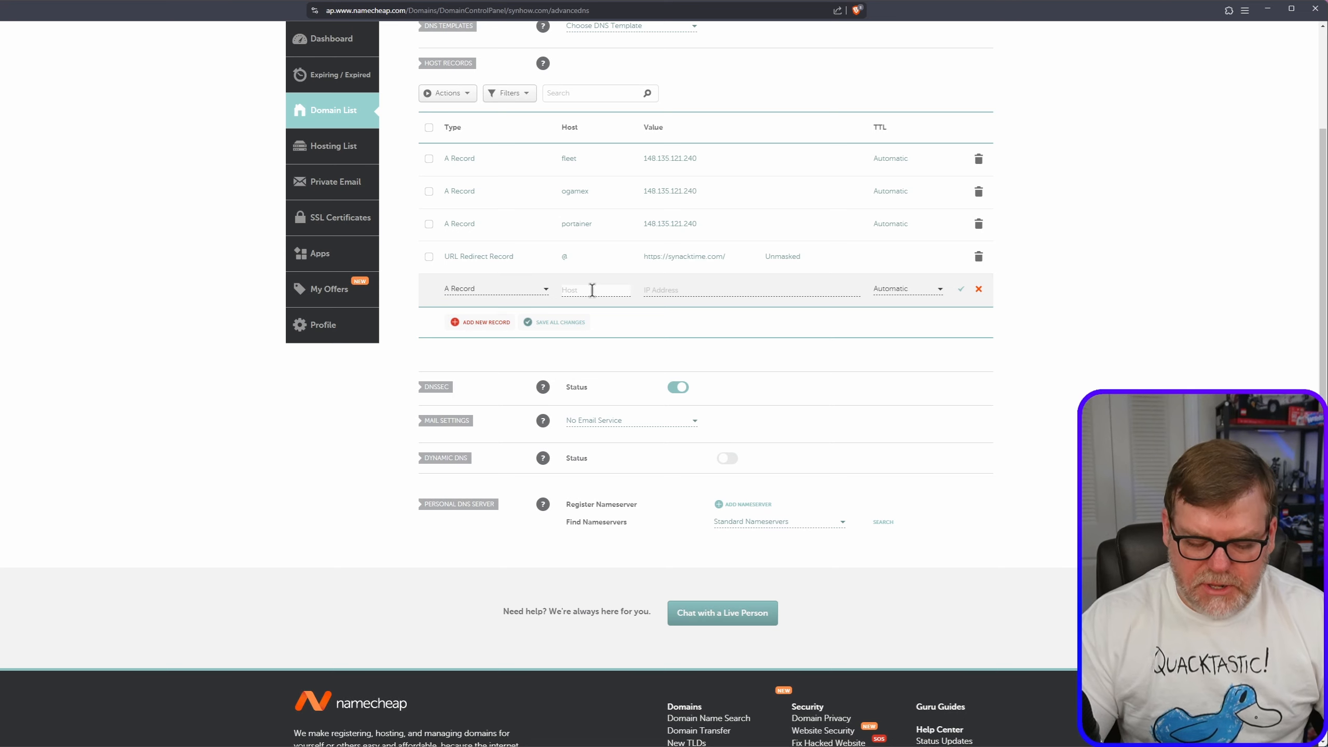
text(kaneo)
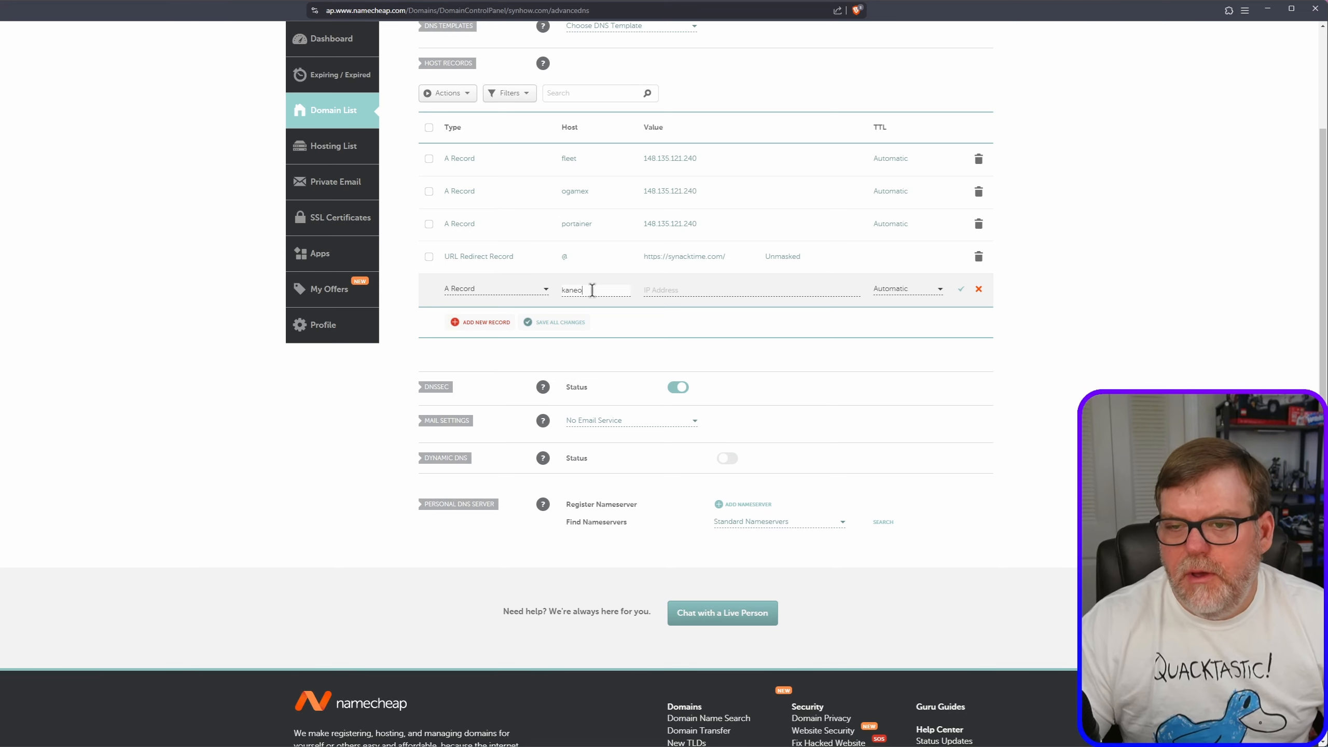
scroll(641, 365, up, 2)
click(732, 329)
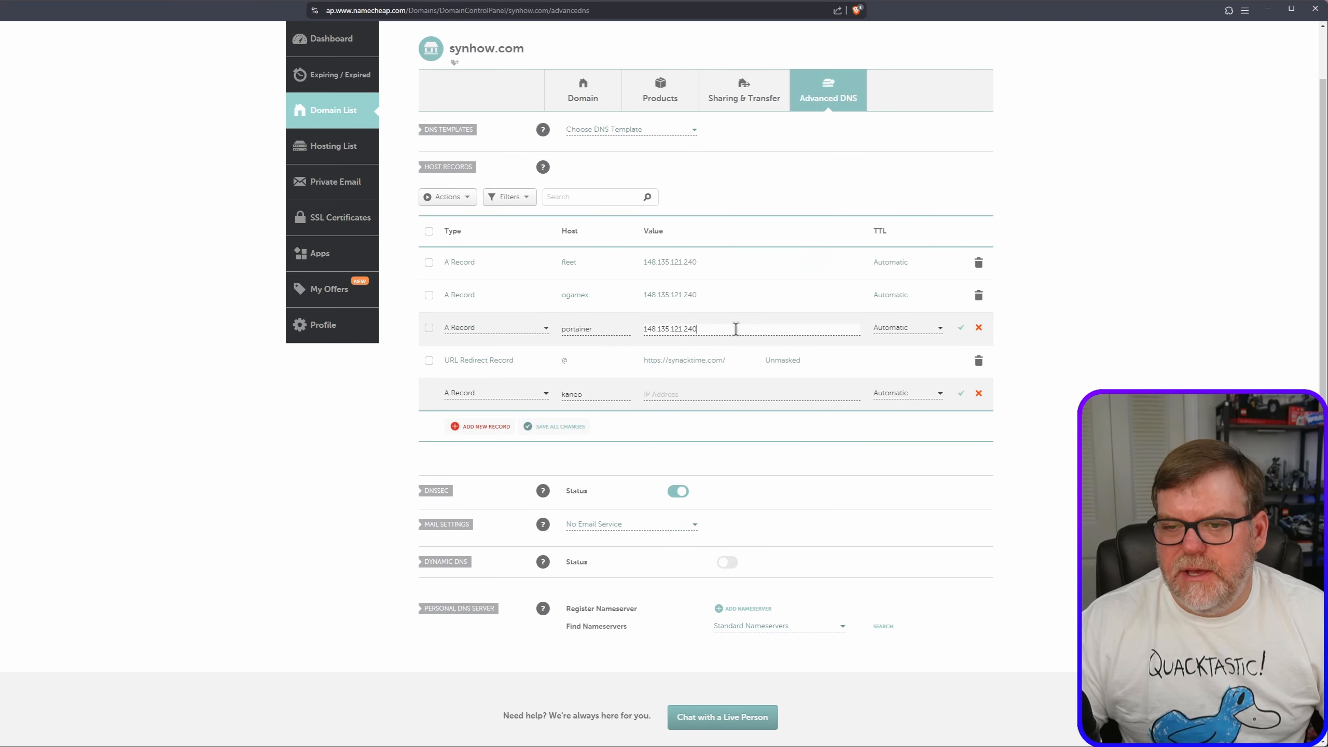
double_click(653, 330)
key(ctrl+c)
click(680, 394)
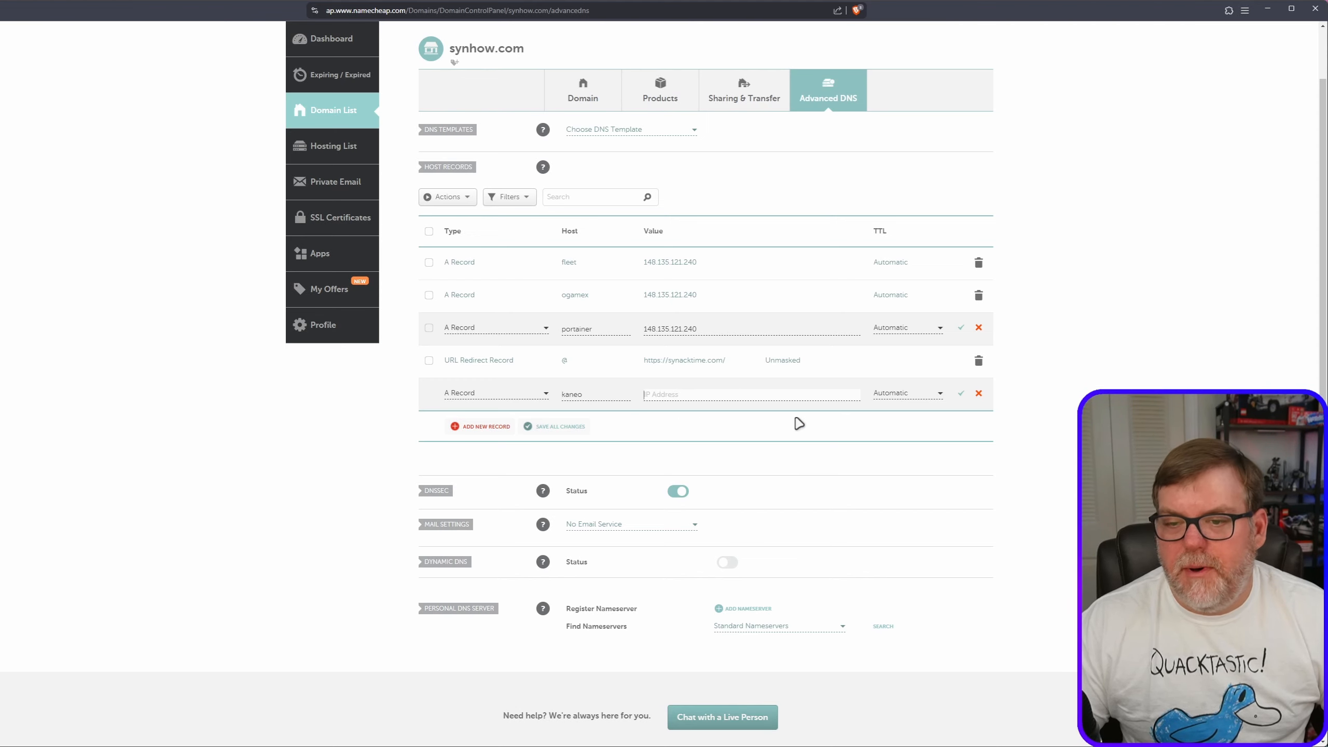
key(ctrl+v)
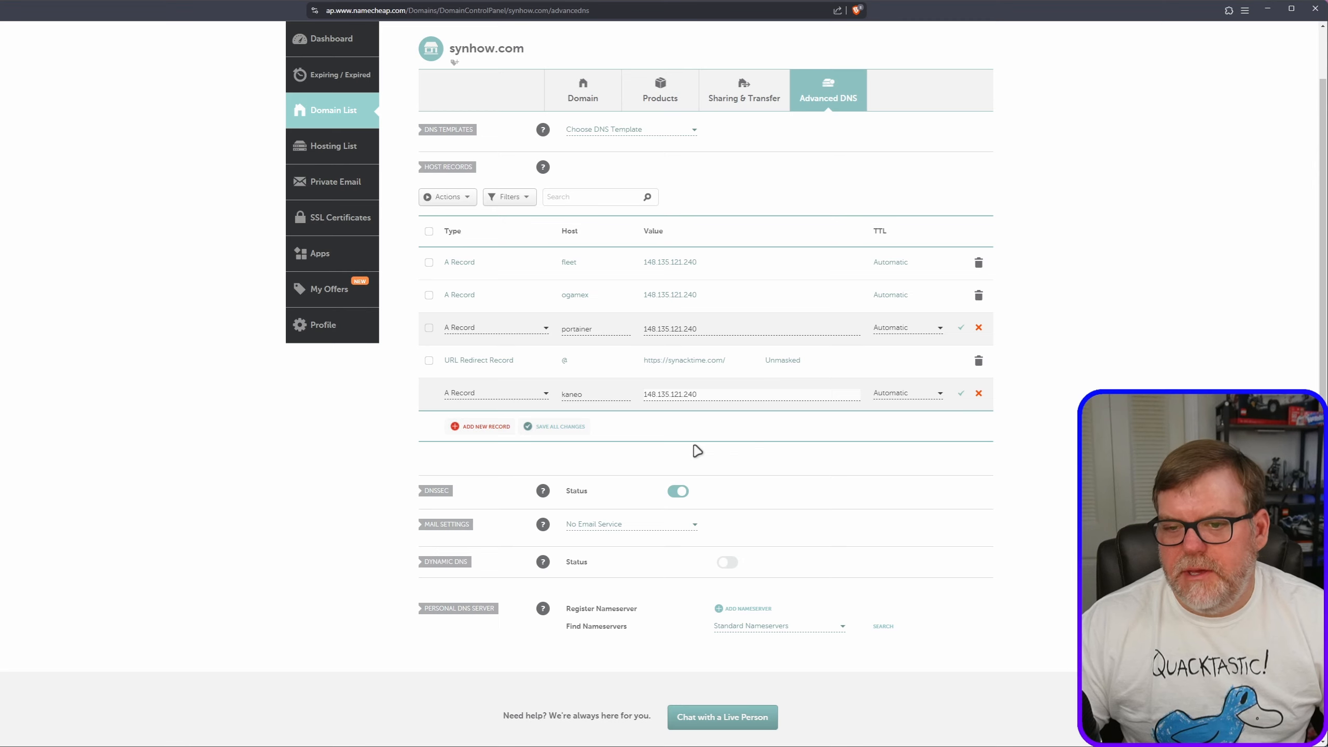
- Add another blank A record row, then return to Portainer's container list
click(480, 432)
scroll(480, 433, down, 3)
scroll(554, 457, up, 2)
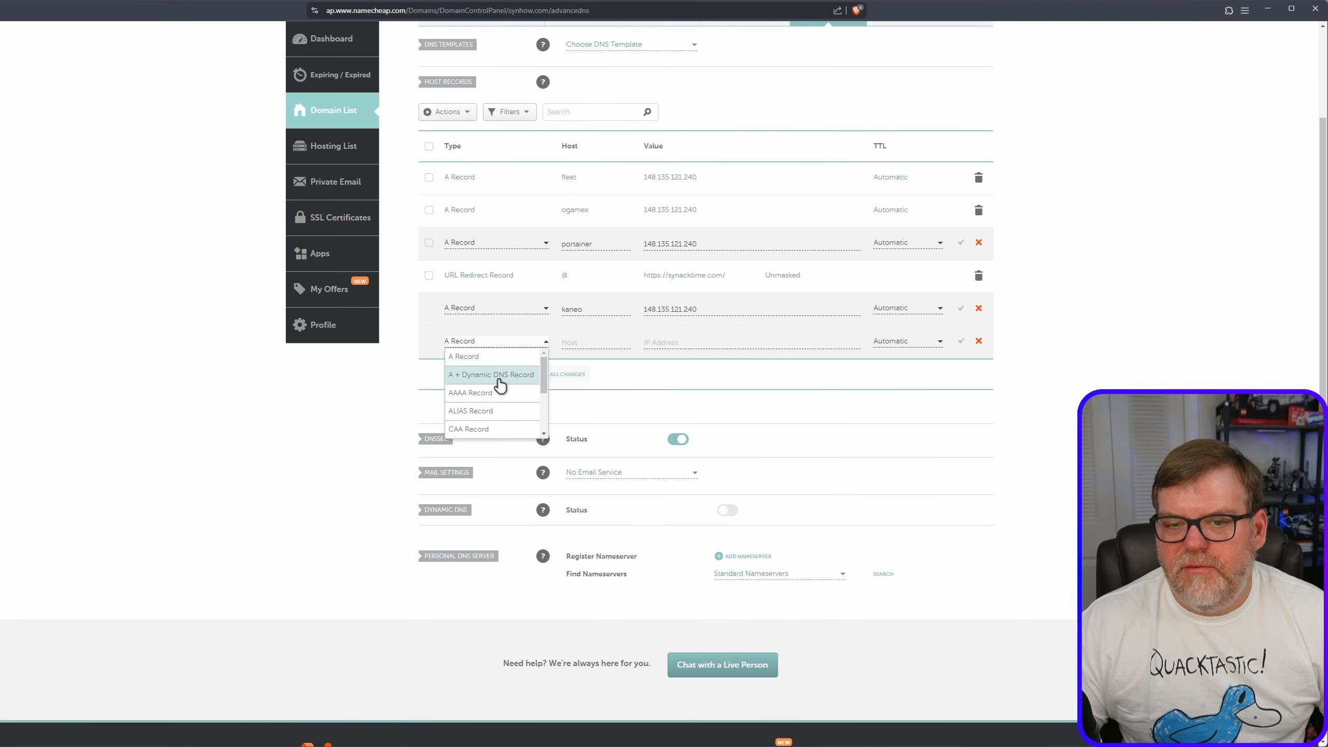
click(492, 361)
scroll(637, 386, up, 3)
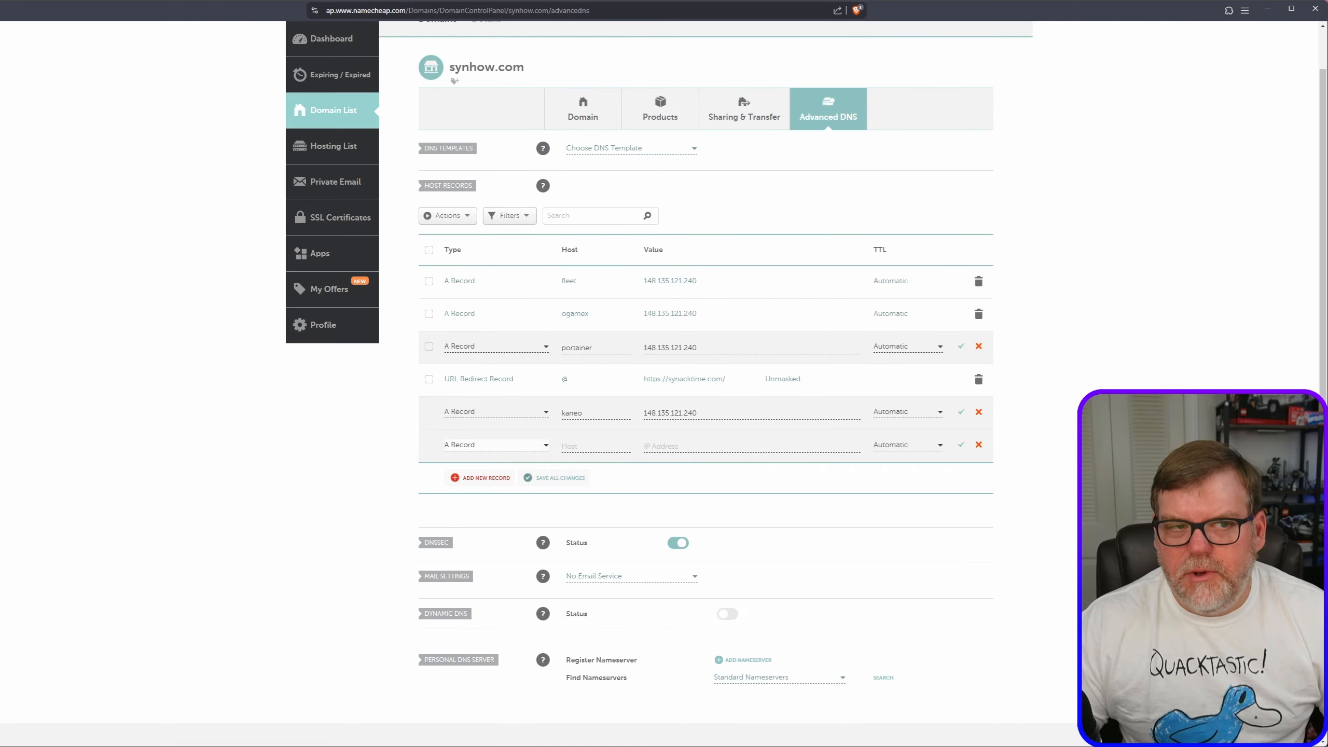
key(ctrl+Tab)
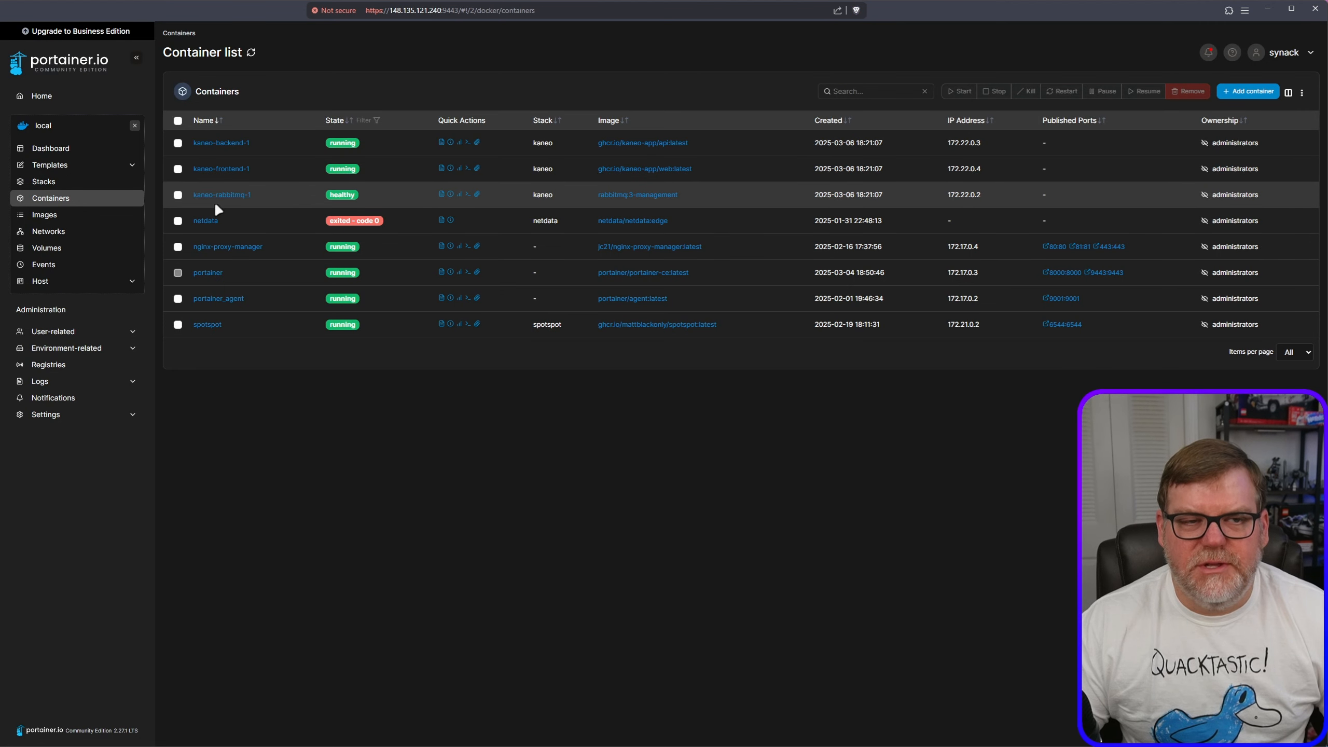
click(51, 182)
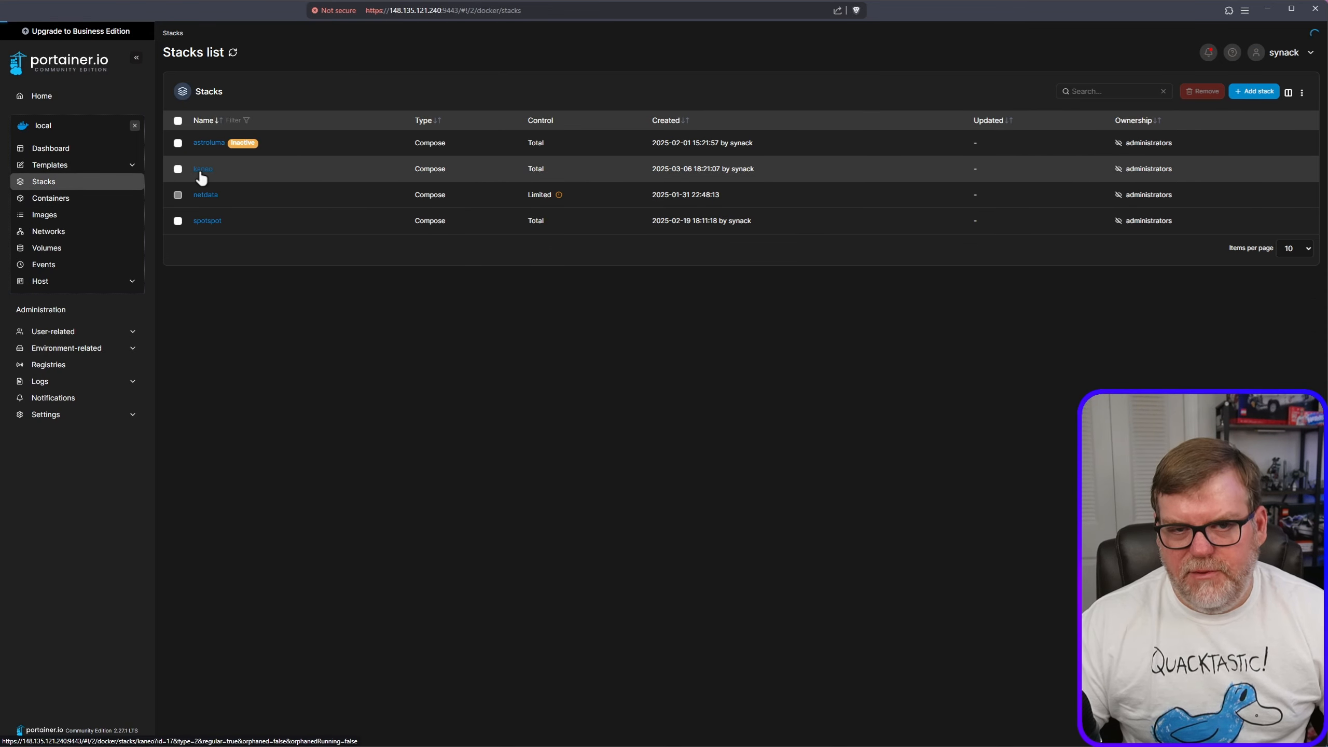
click(201, 170)
click(248, 92)
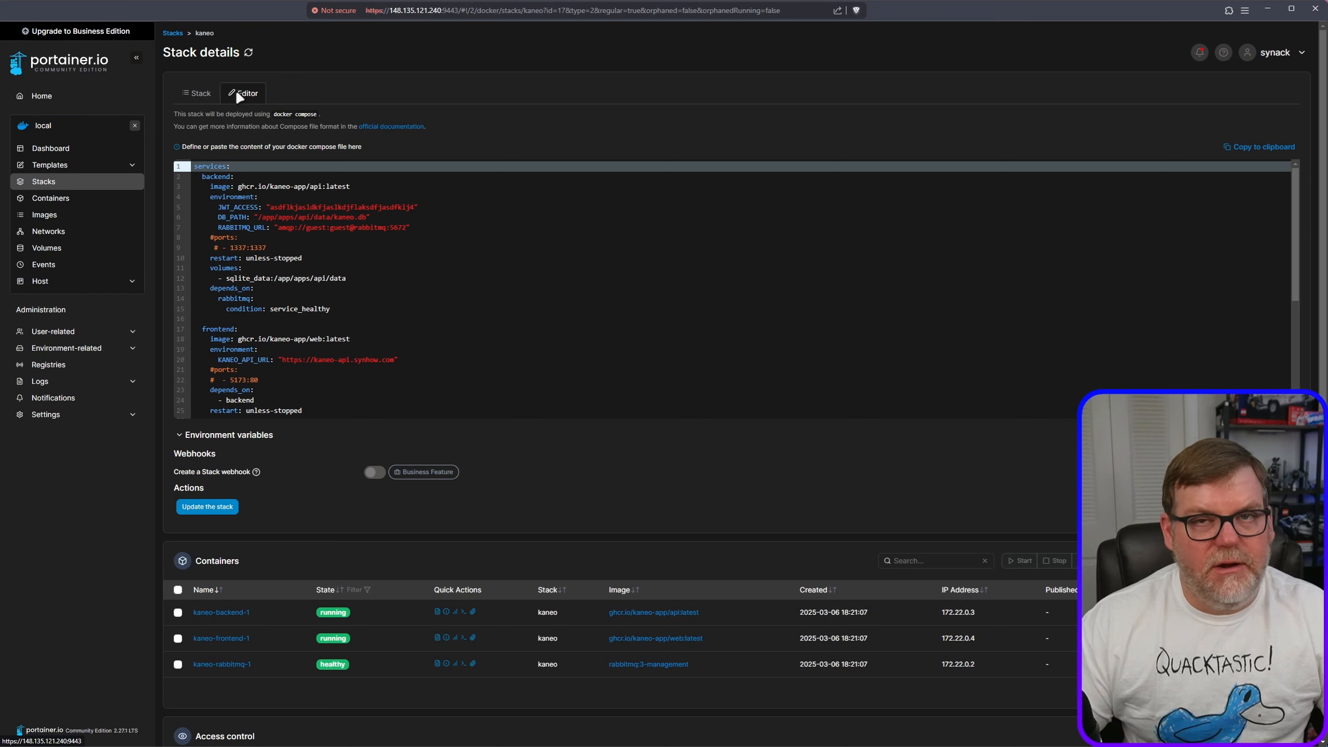
click(314, 365)
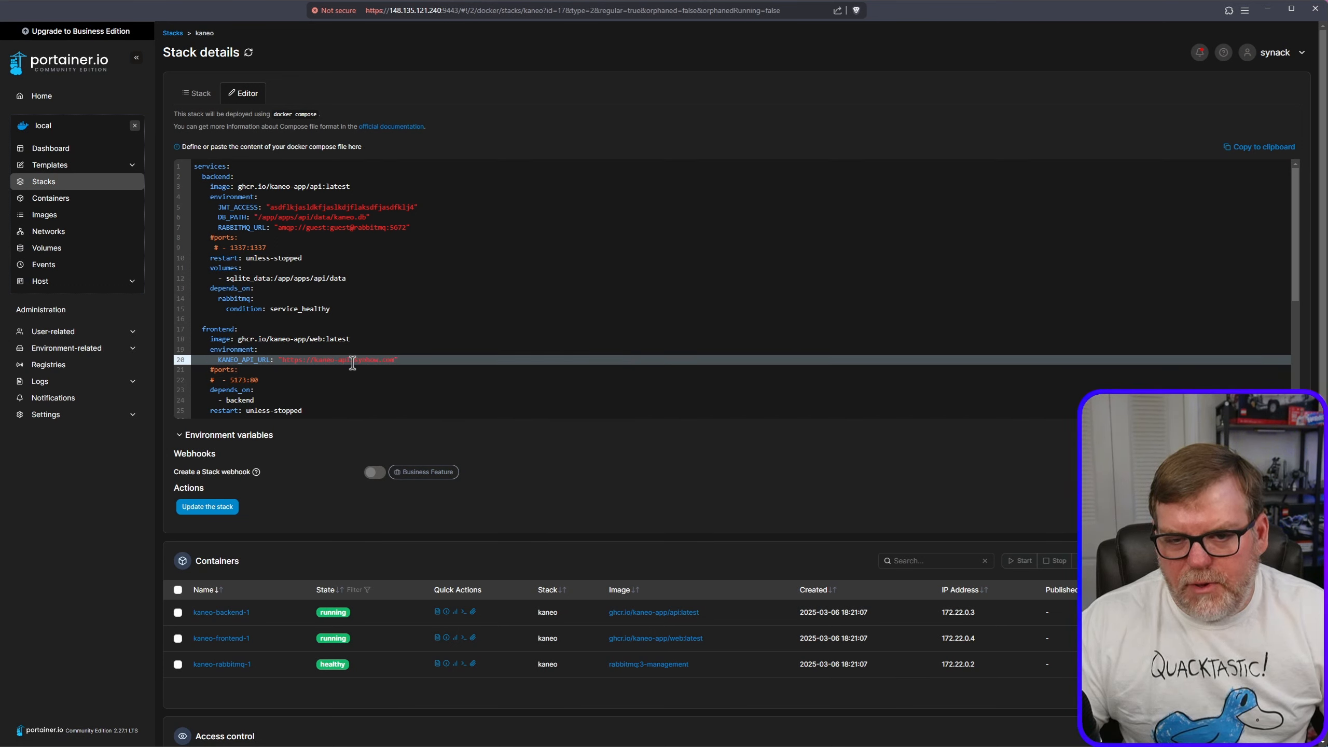
drag(351, 361, 311, 361)
key(ctrl+c)
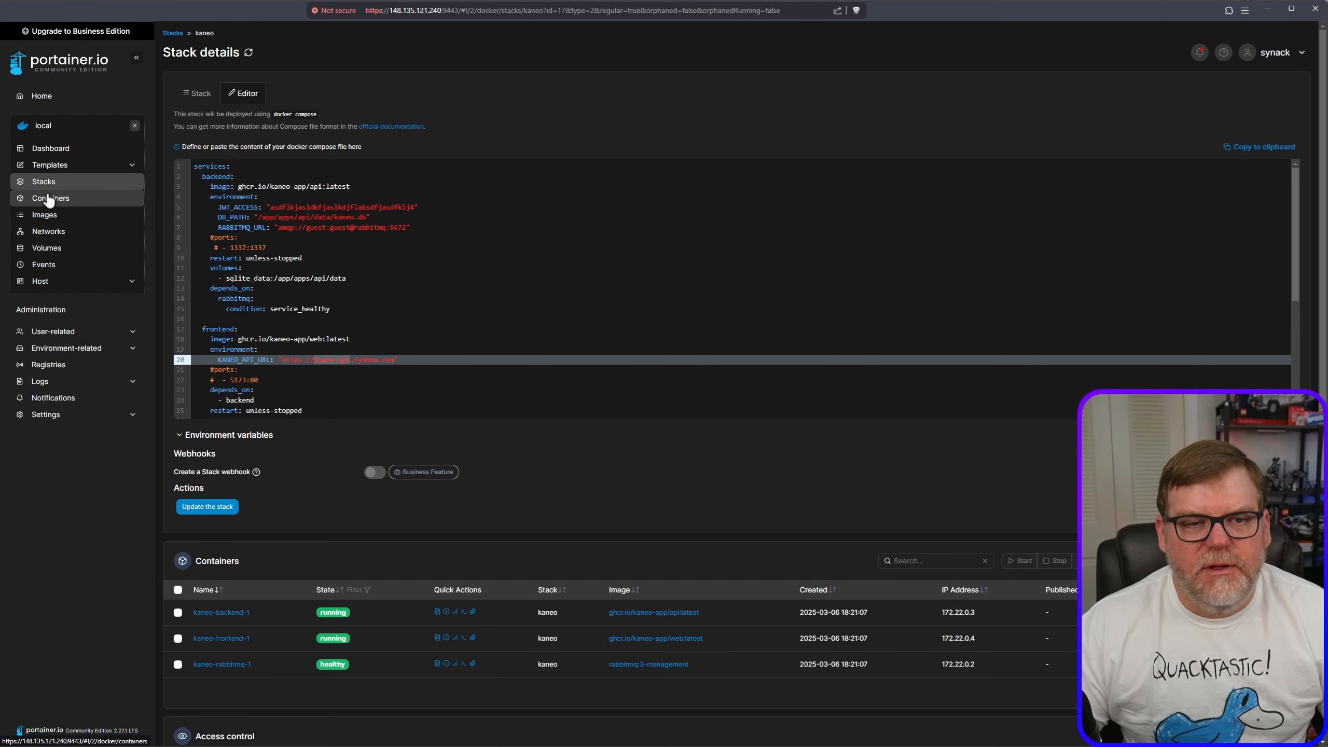
click(86, 199)
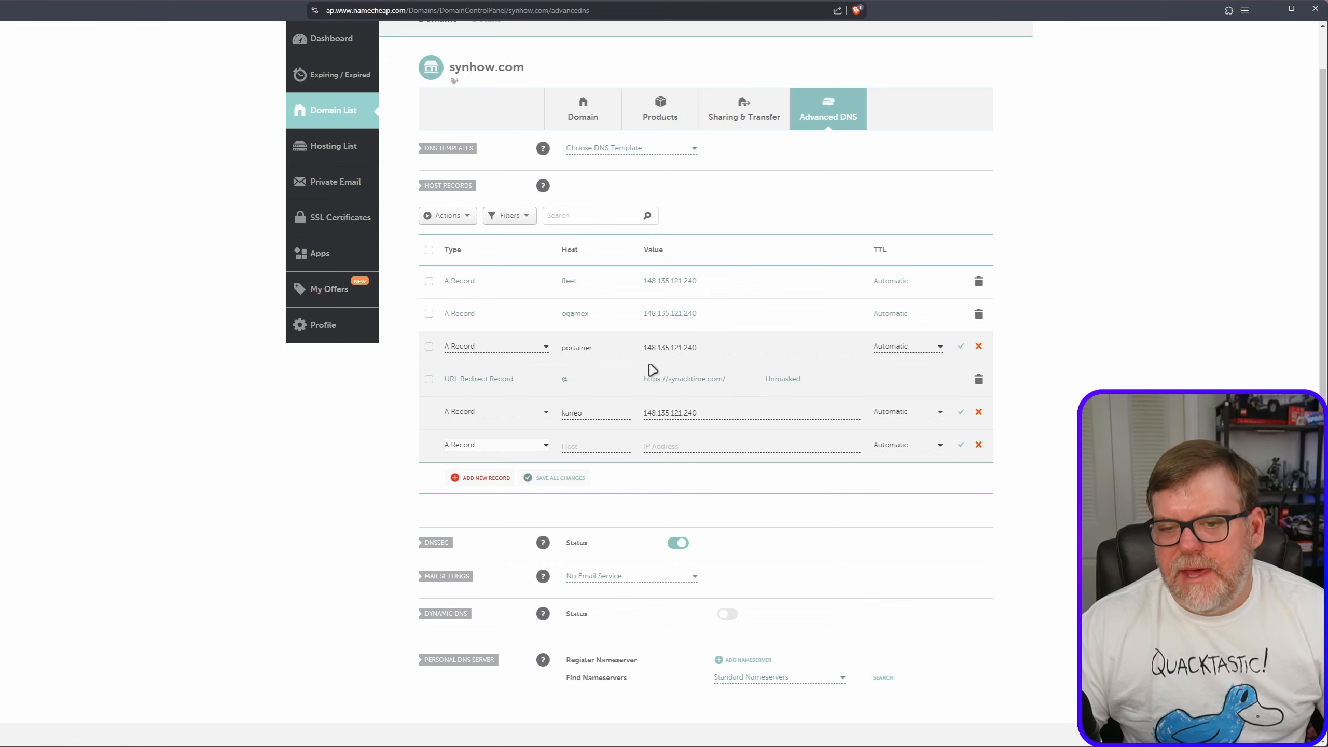
- Fill the new row as kaneo-api pointing to 148.135.121.240 and save all DNS changes
click(592, 446)
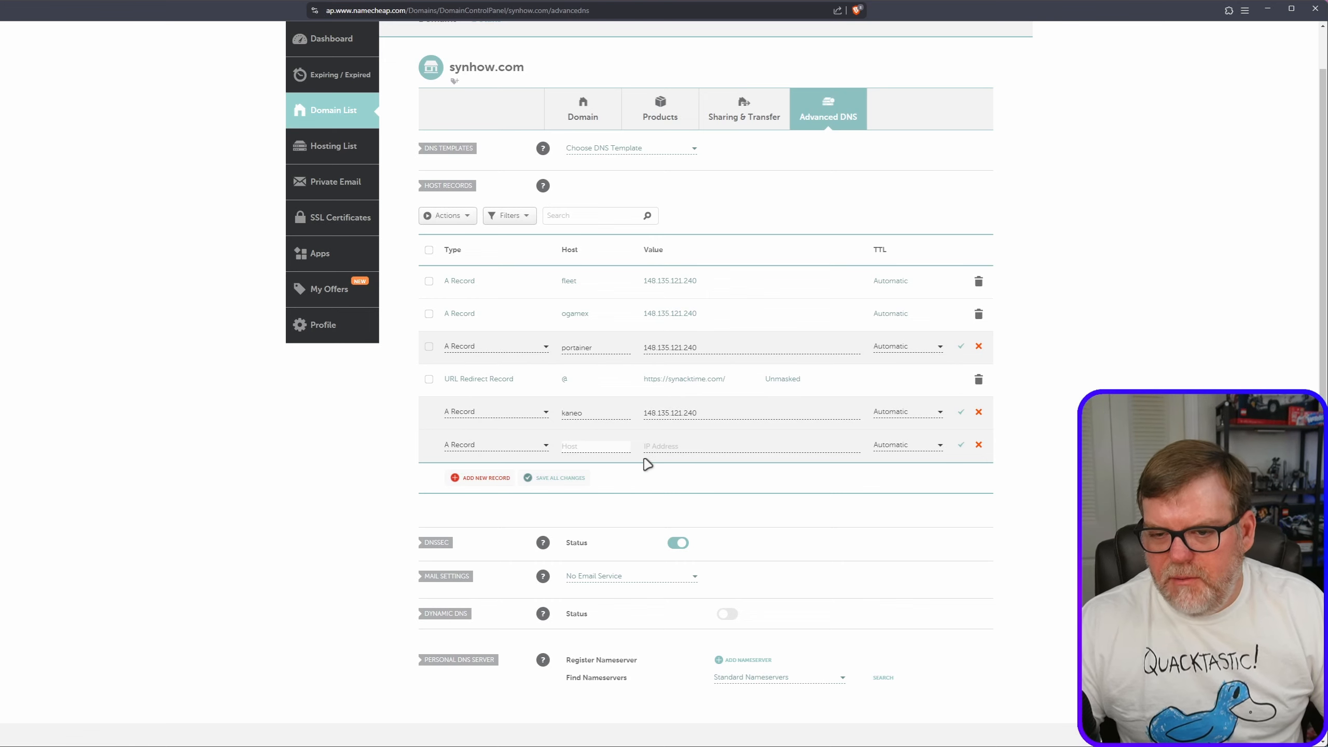
key(ctrl+v)
drag(722, 416, 625, 410)
key(ctrl+c)
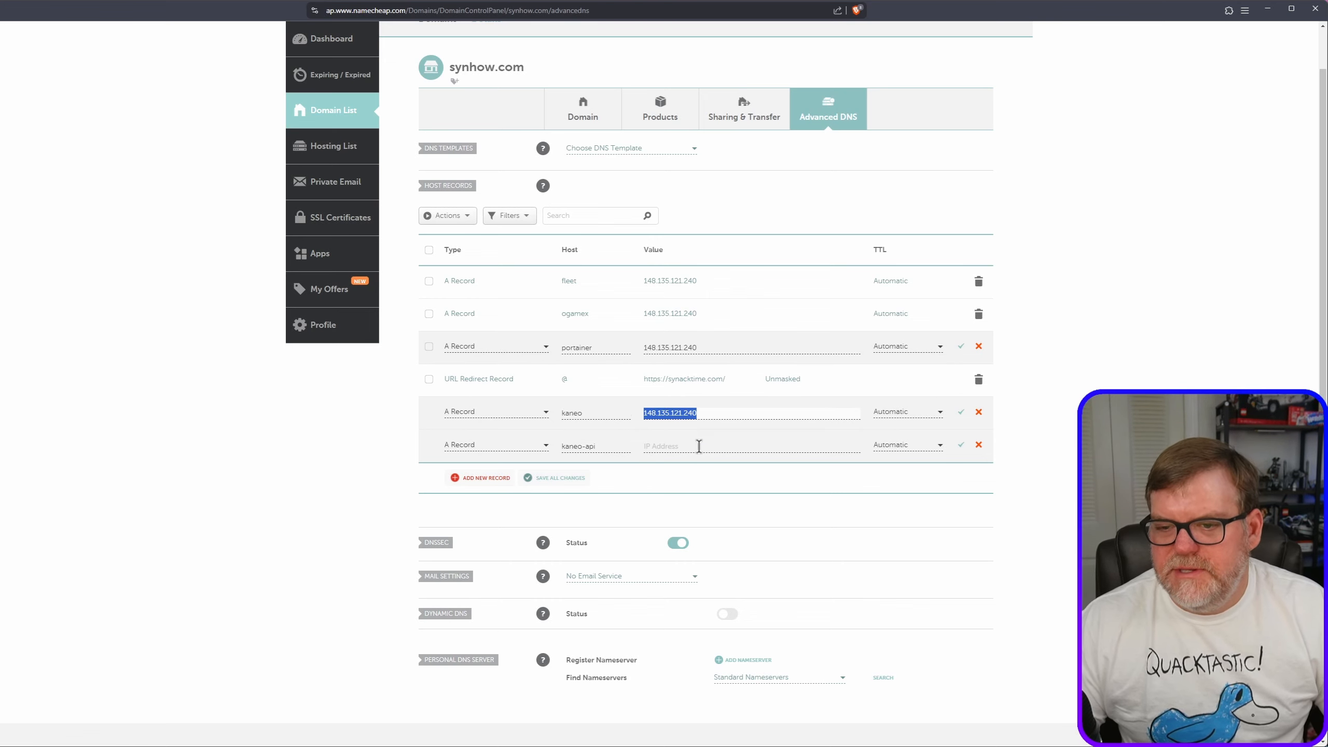
click(670, 450)
key(ctrl+v)
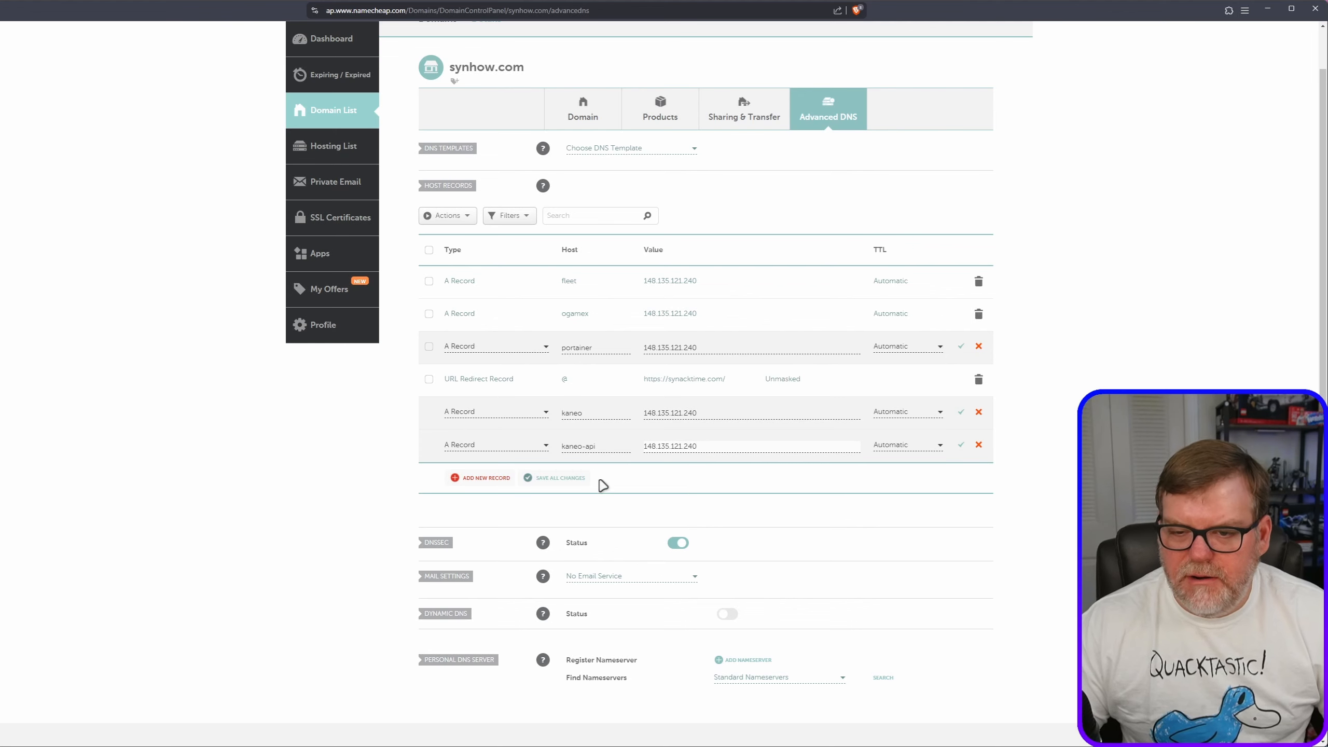
click(576, 486)
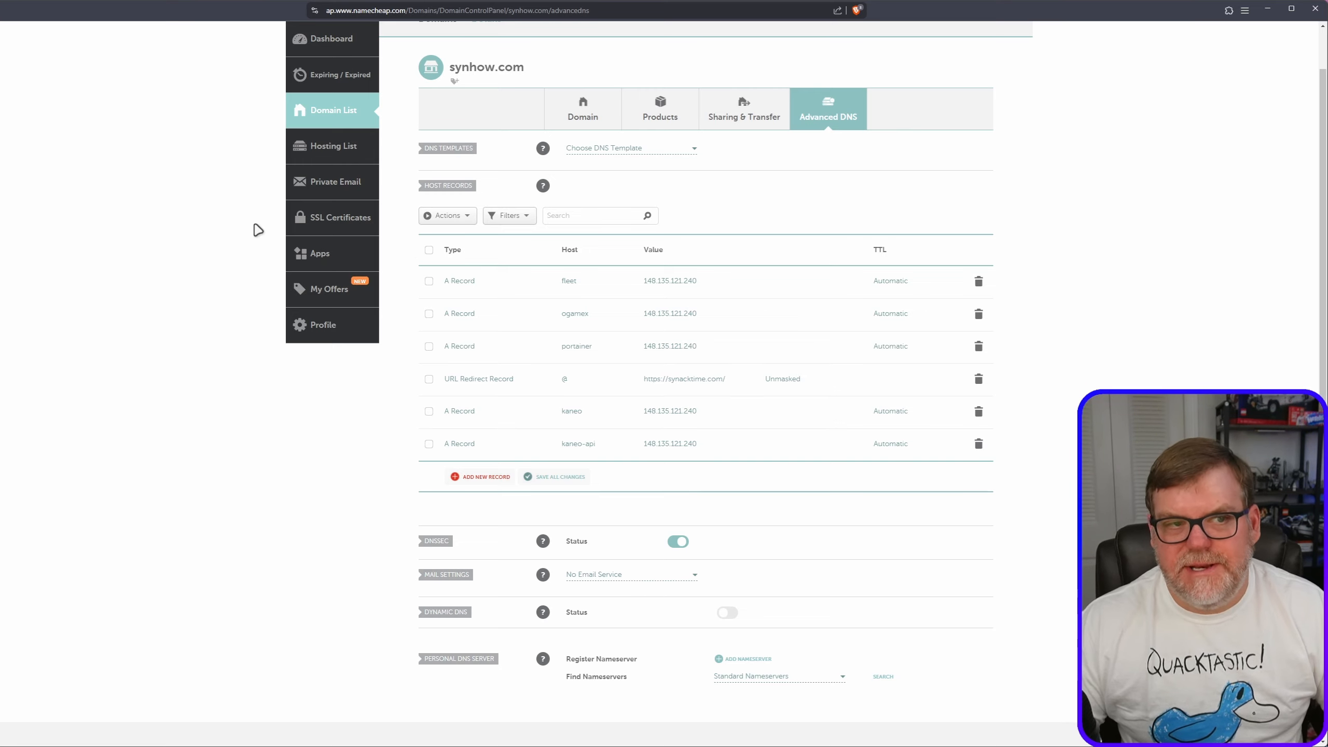
key(ctrl+Tab)
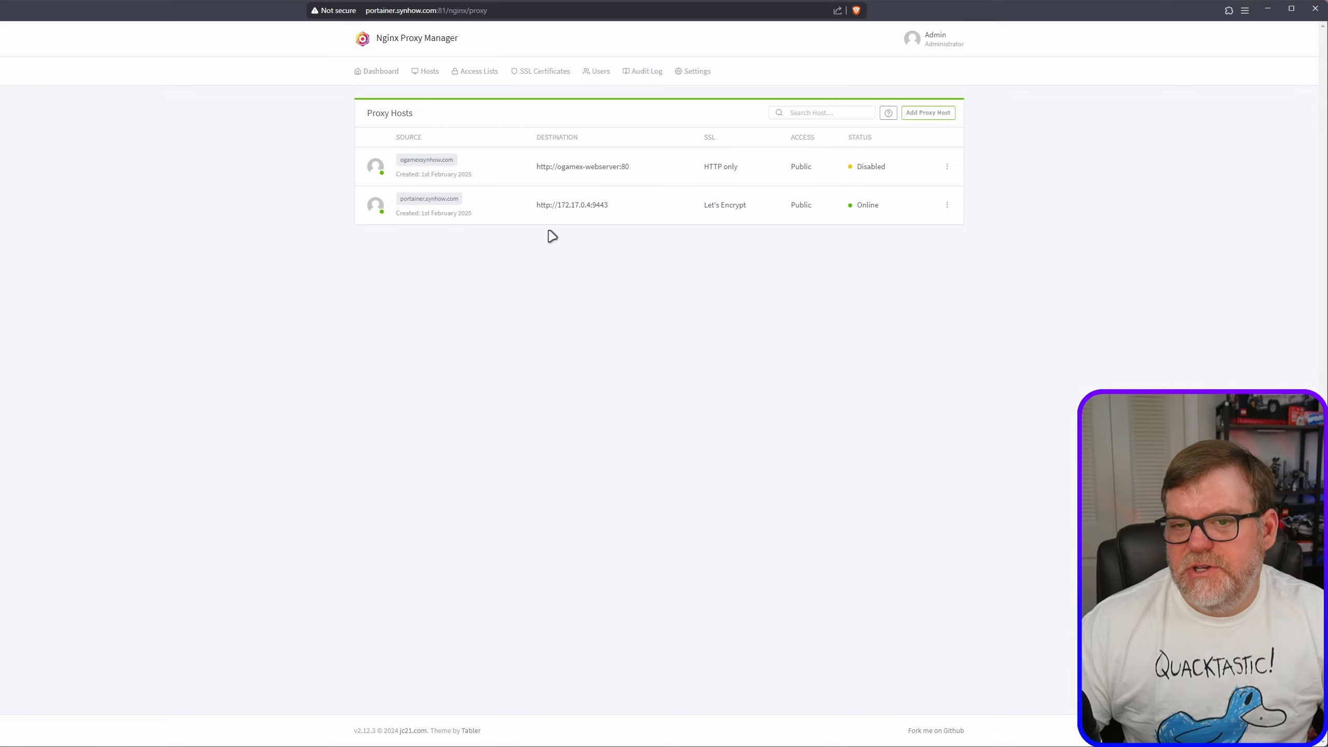
- Go from the Dashboard to the Proxy Hosts list and start adding a proxy host
click(378, 71)
click(426, 150)
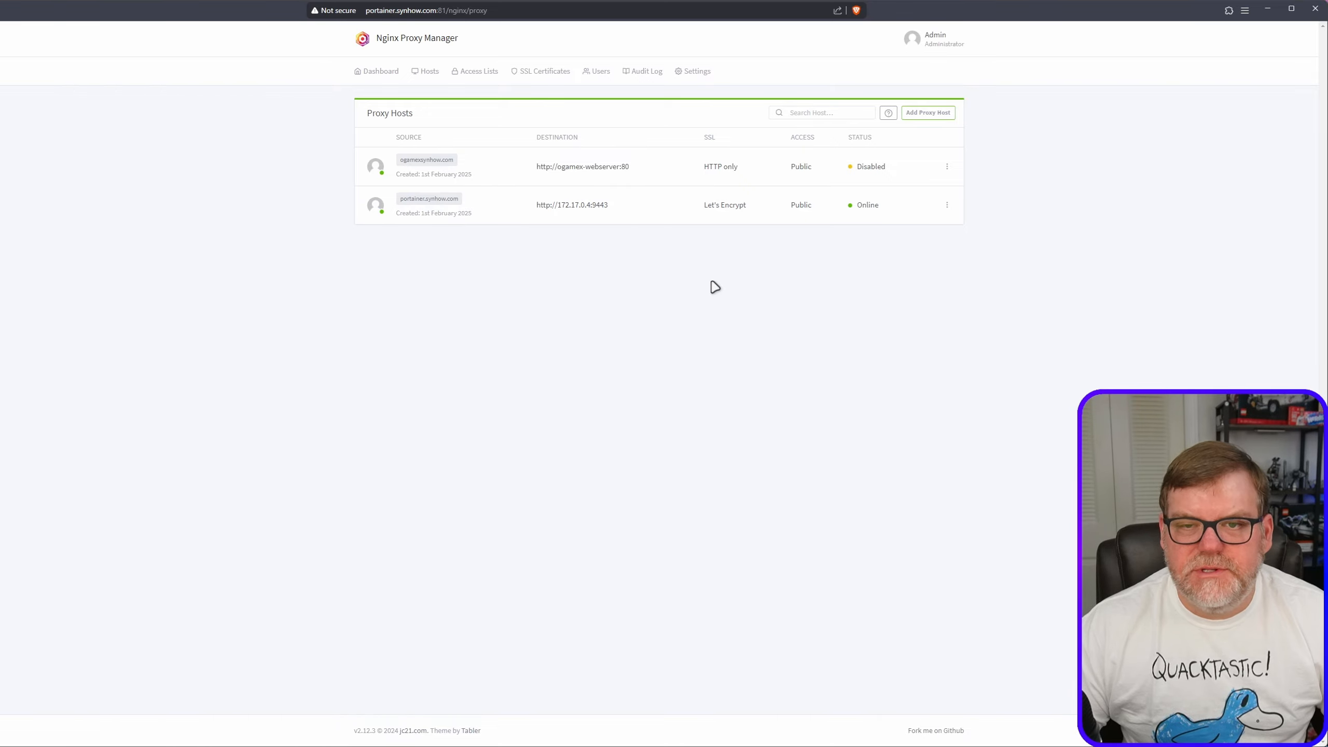
click(930, 113)
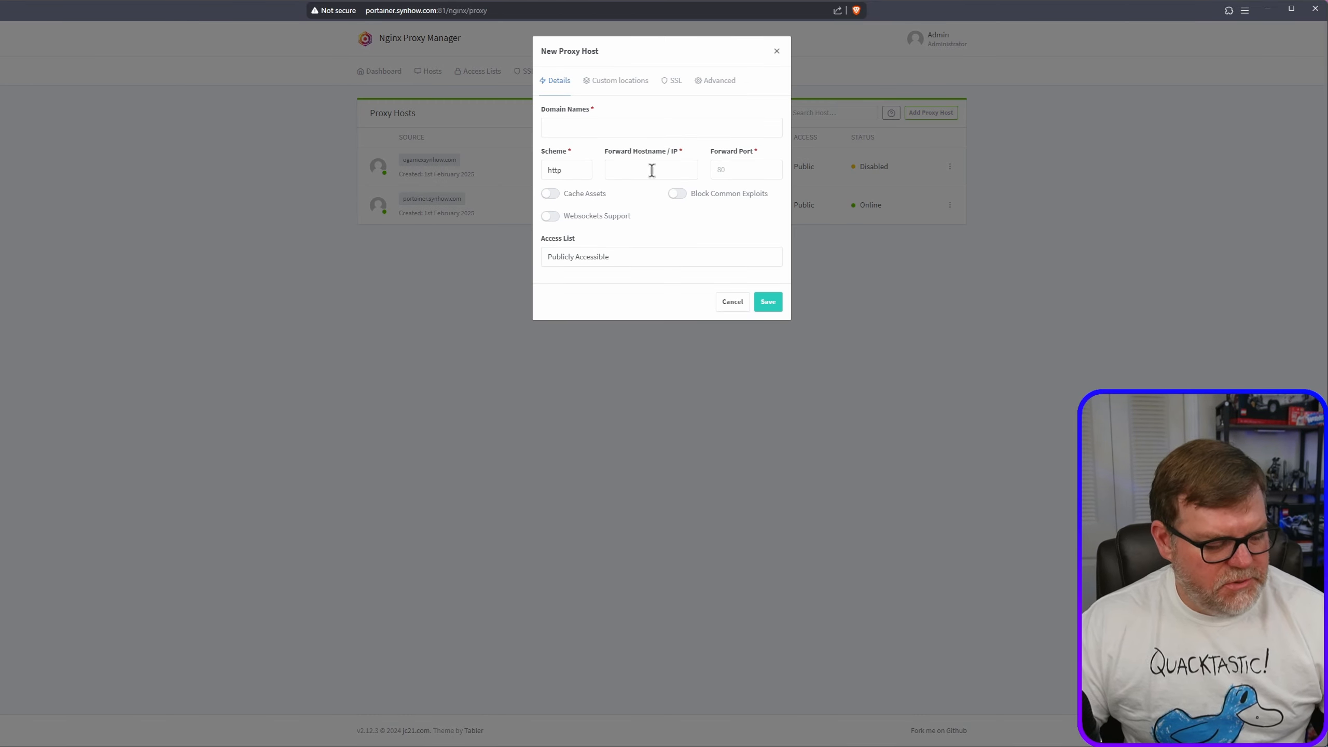
- Enter domain kaneo.synhow.com and forward hostname kaneo-frontend-1, copied from Portainer
click(601, 125)
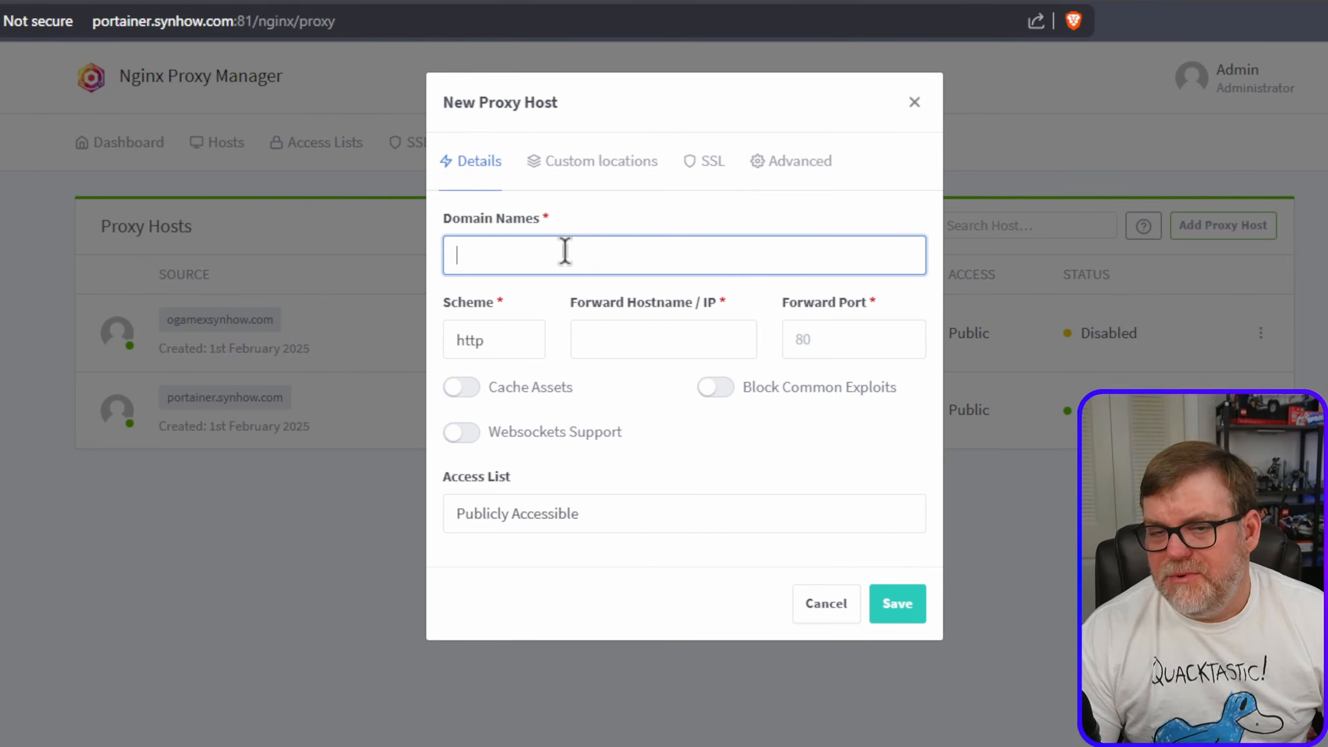
text(kaneo.synho)
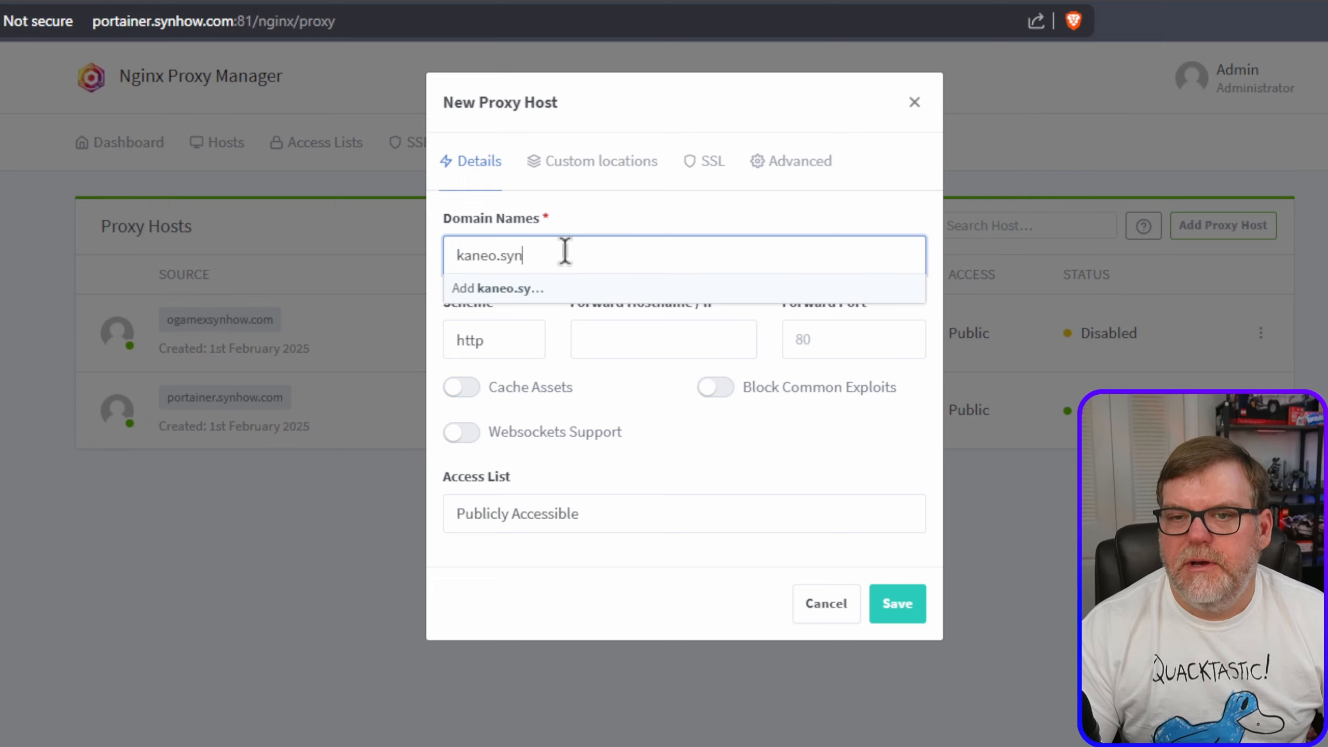
text(w.com)
key(Return)
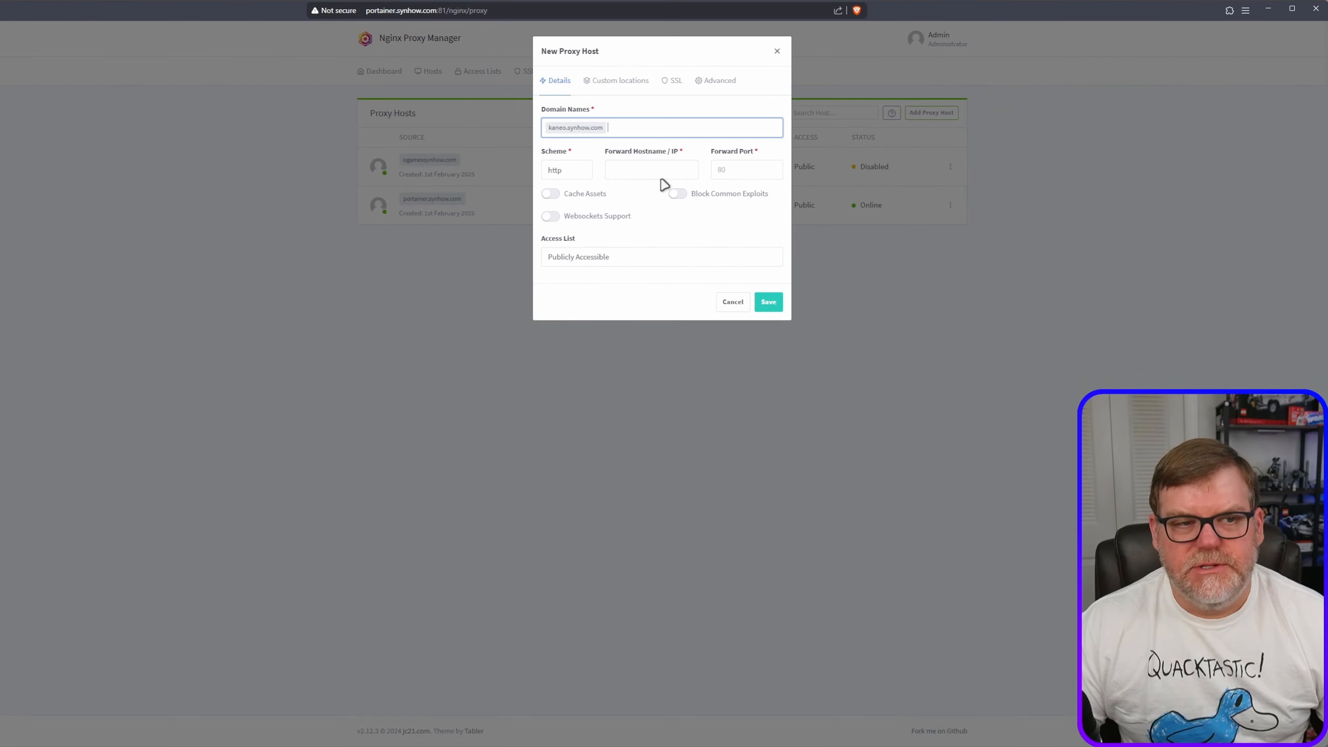
click(639, 176)
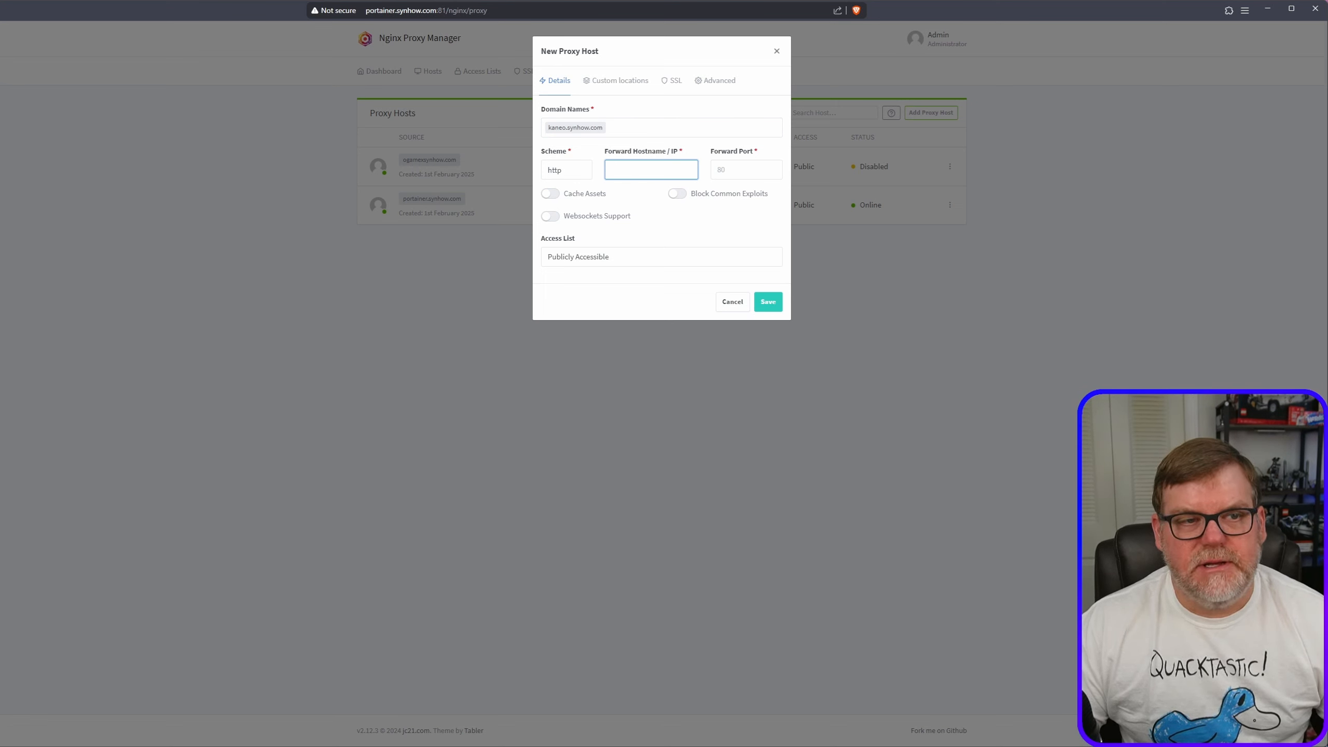
key(ctrl+Tab)
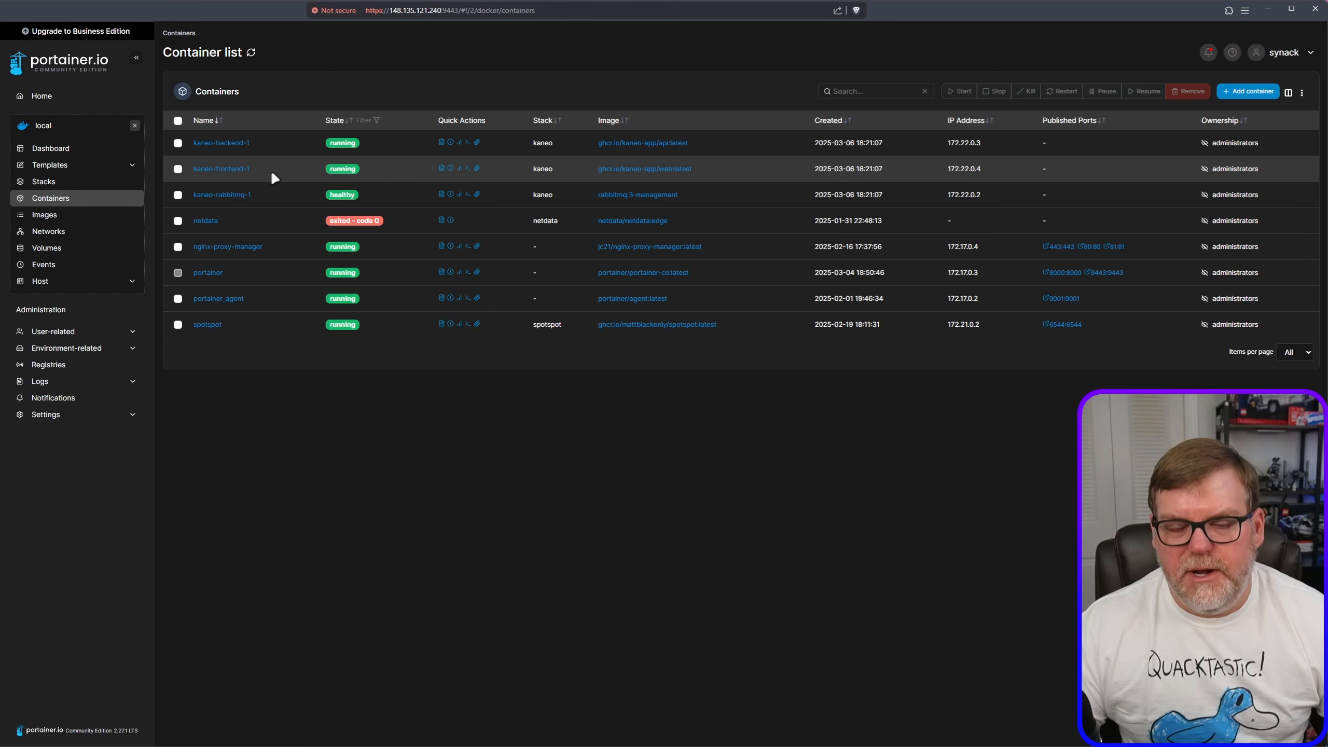
drag(250, 169, 192, 169)
key(ctrl+c)
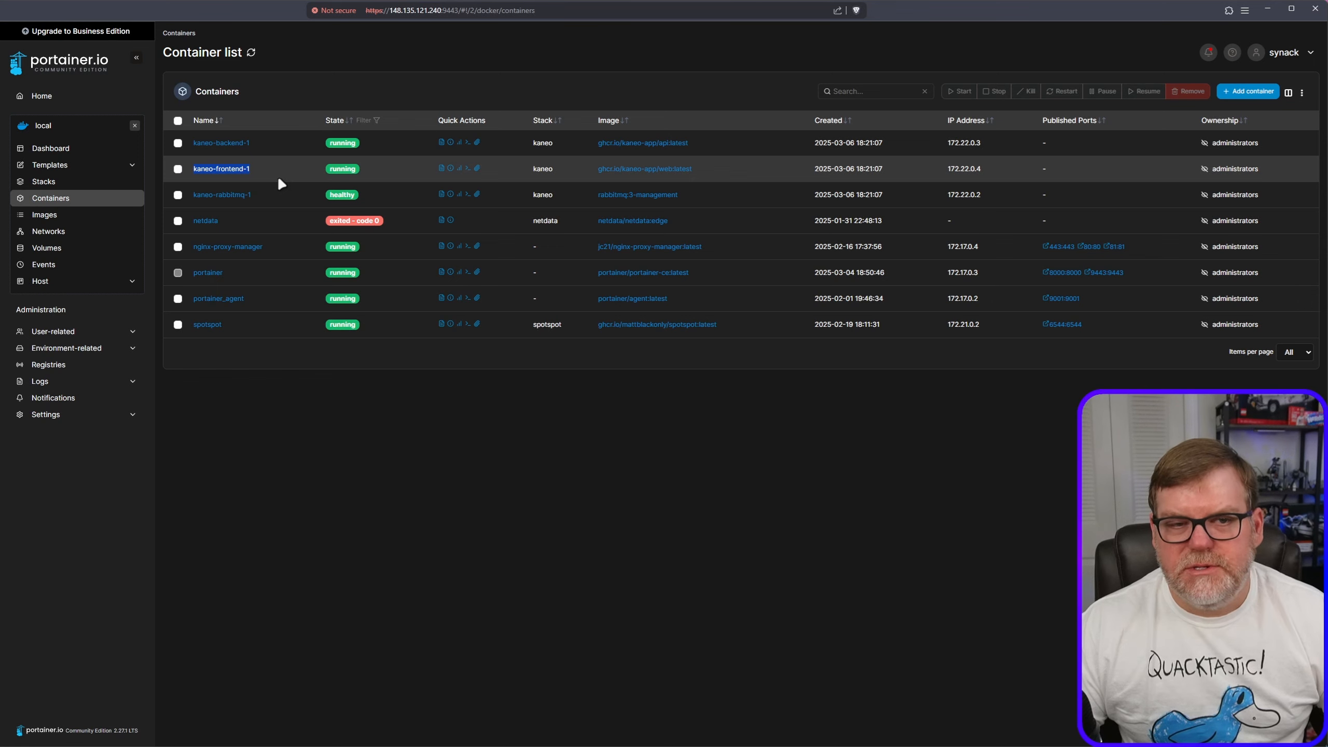
key(ctrl+Tab)
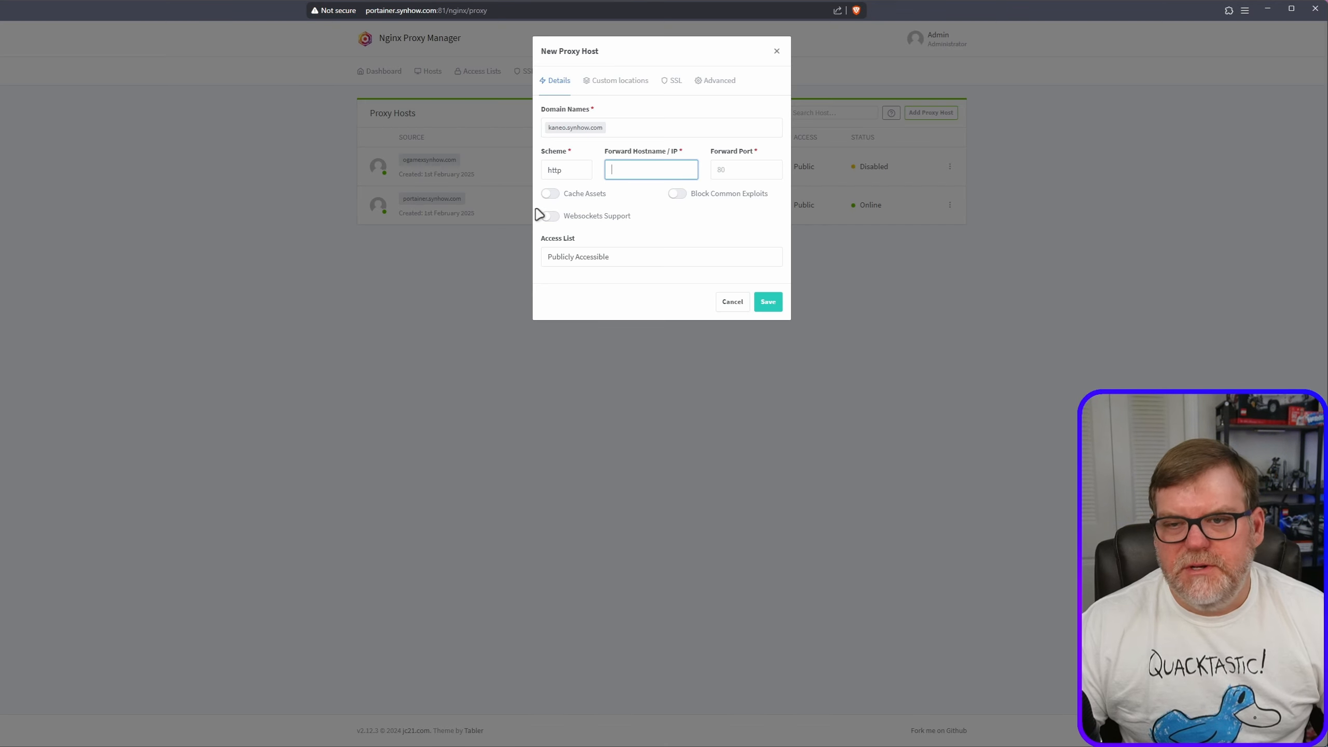
click(639, 170)
key(ctrl+v)
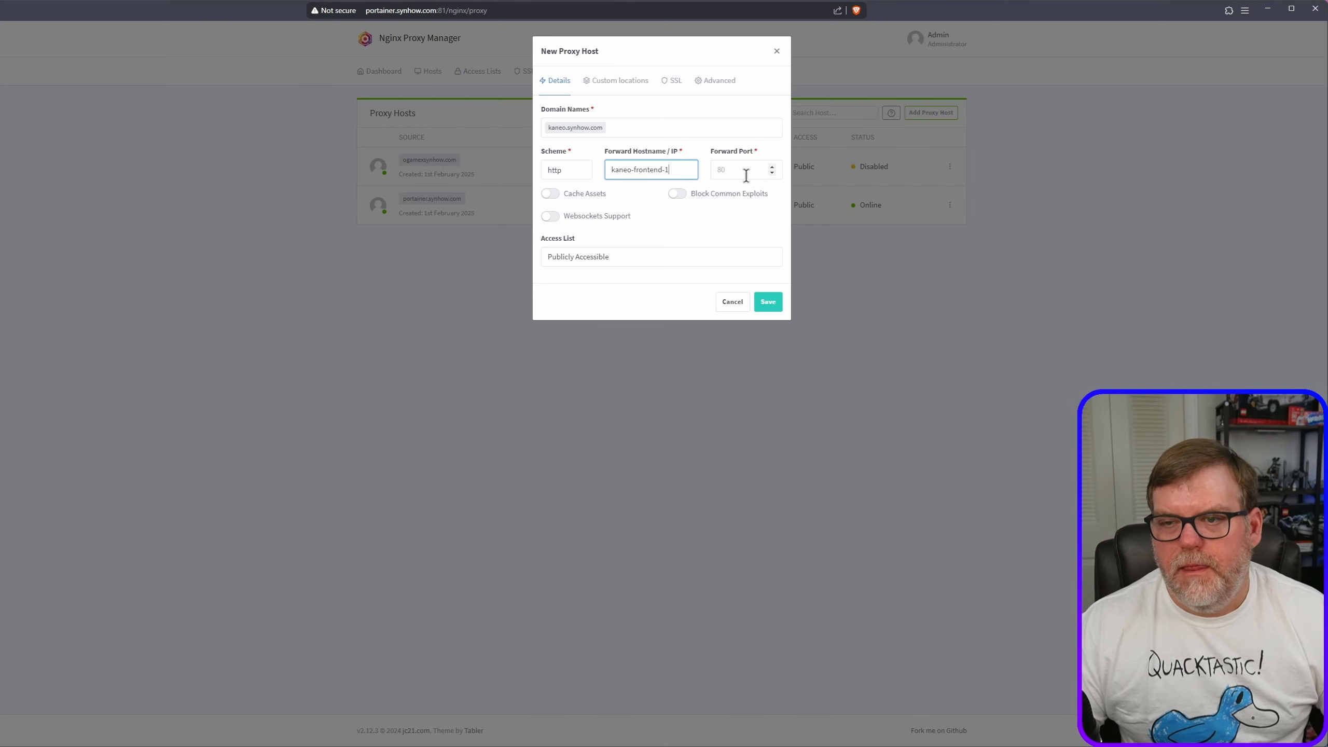
click(744, 170)
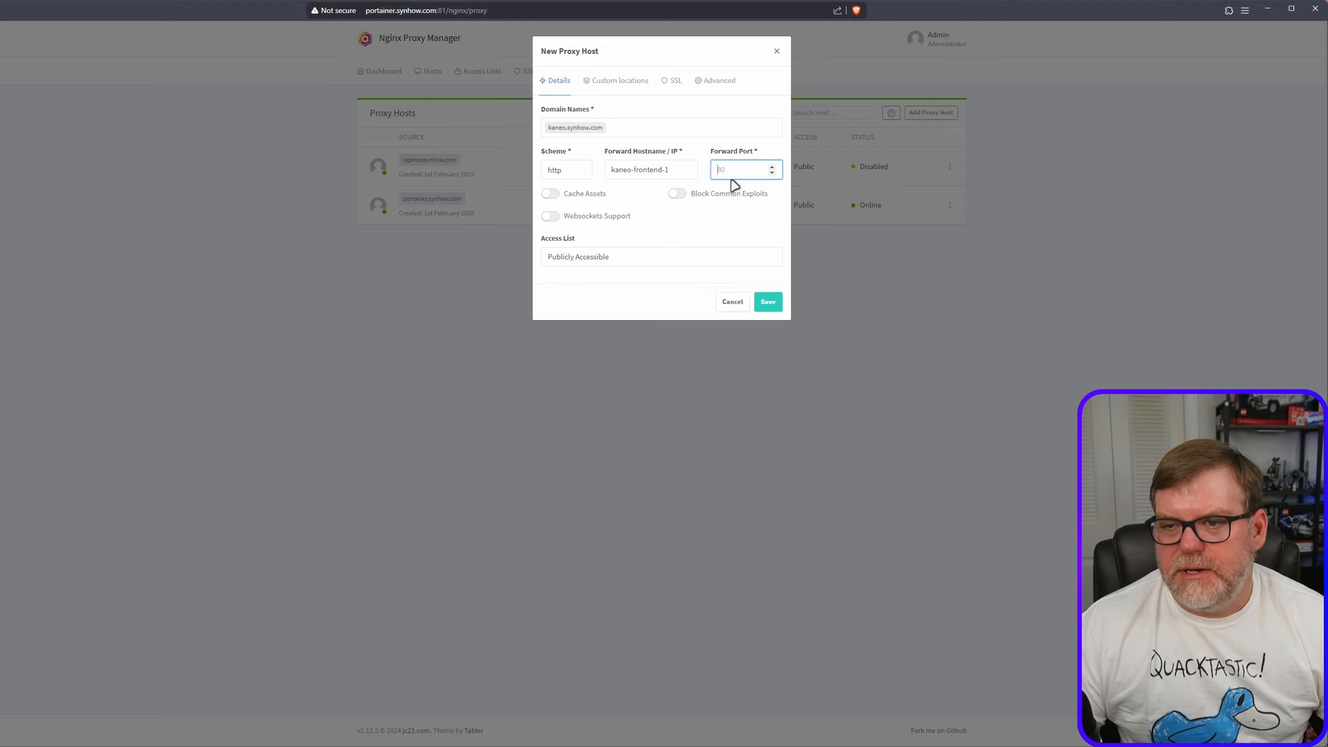
- Enable Block Common Exploits and Websockets Support, then save the proxy host
click(677, 193)
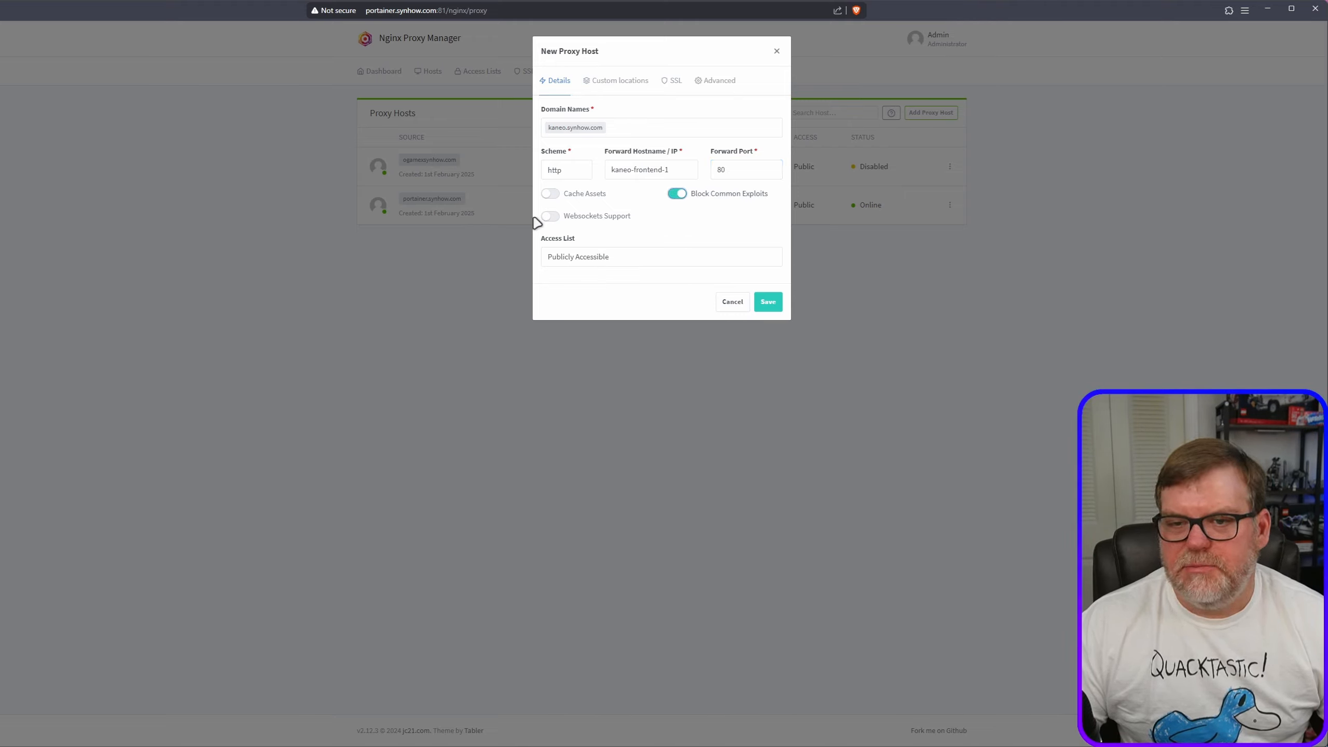
click(550, 215)
click(768, 302)
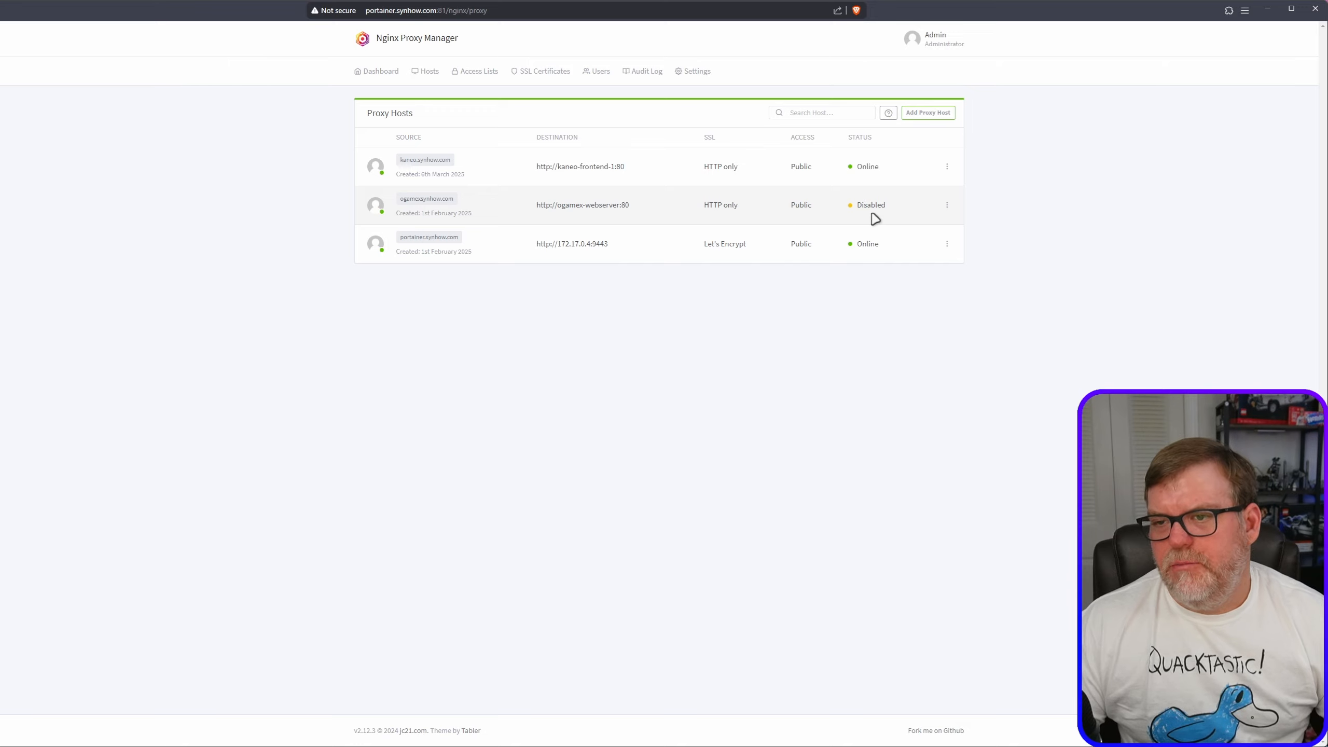
- Give kaneo.synhow.com a new Let's Encrypt certificate with Force SSL enabled and save
click(947, 167)
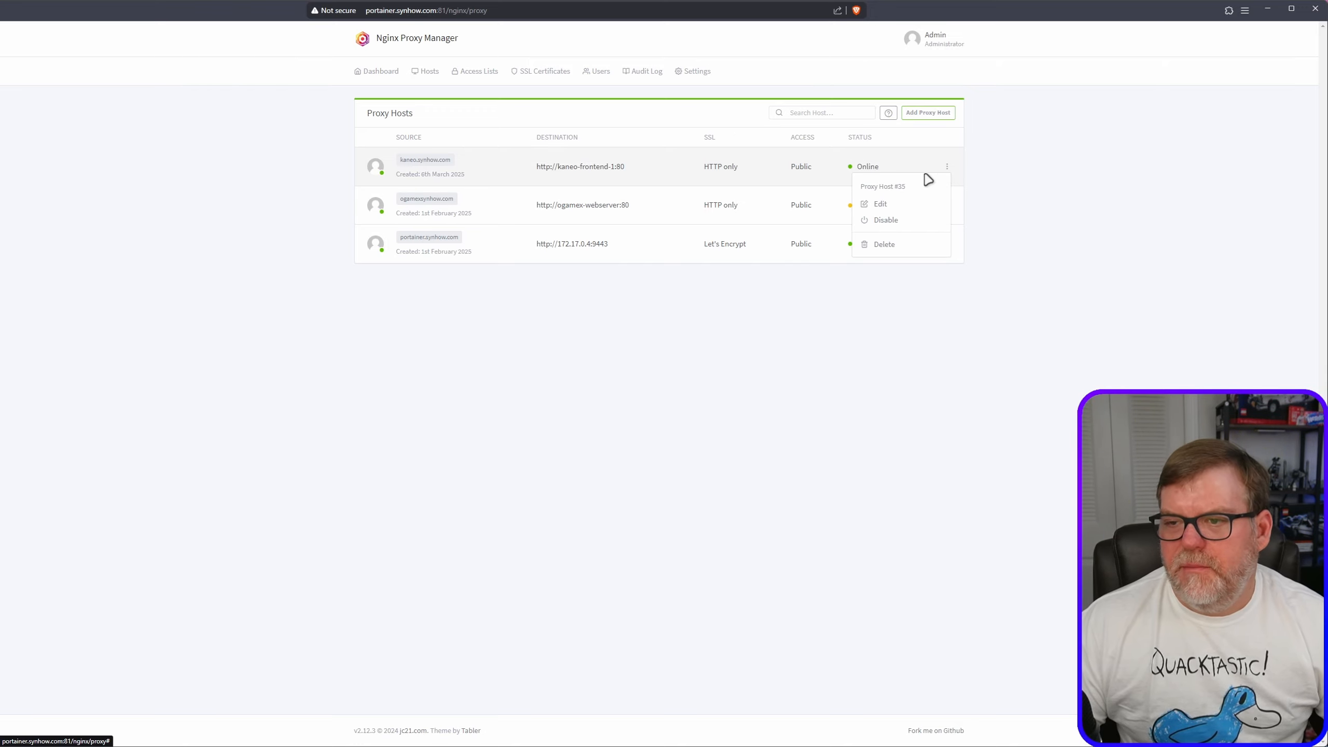
click(888, 207)
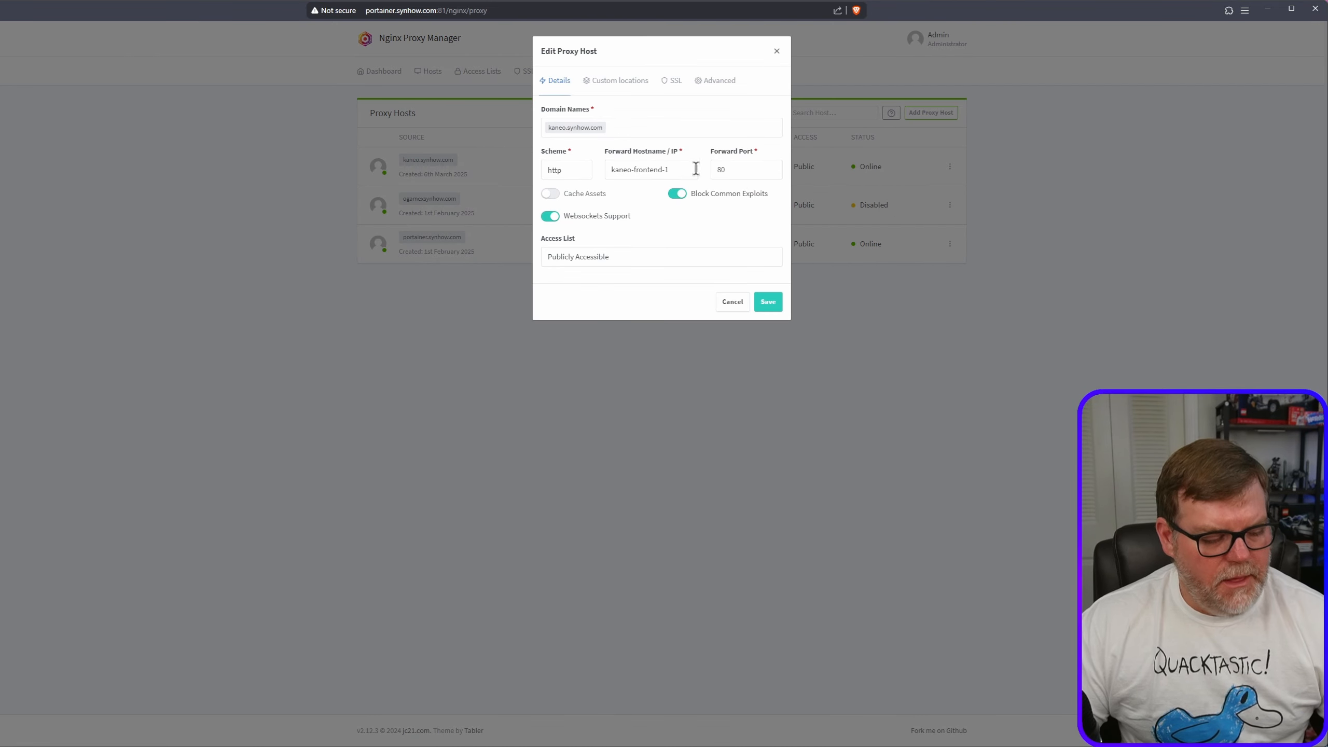
click(674, 82)
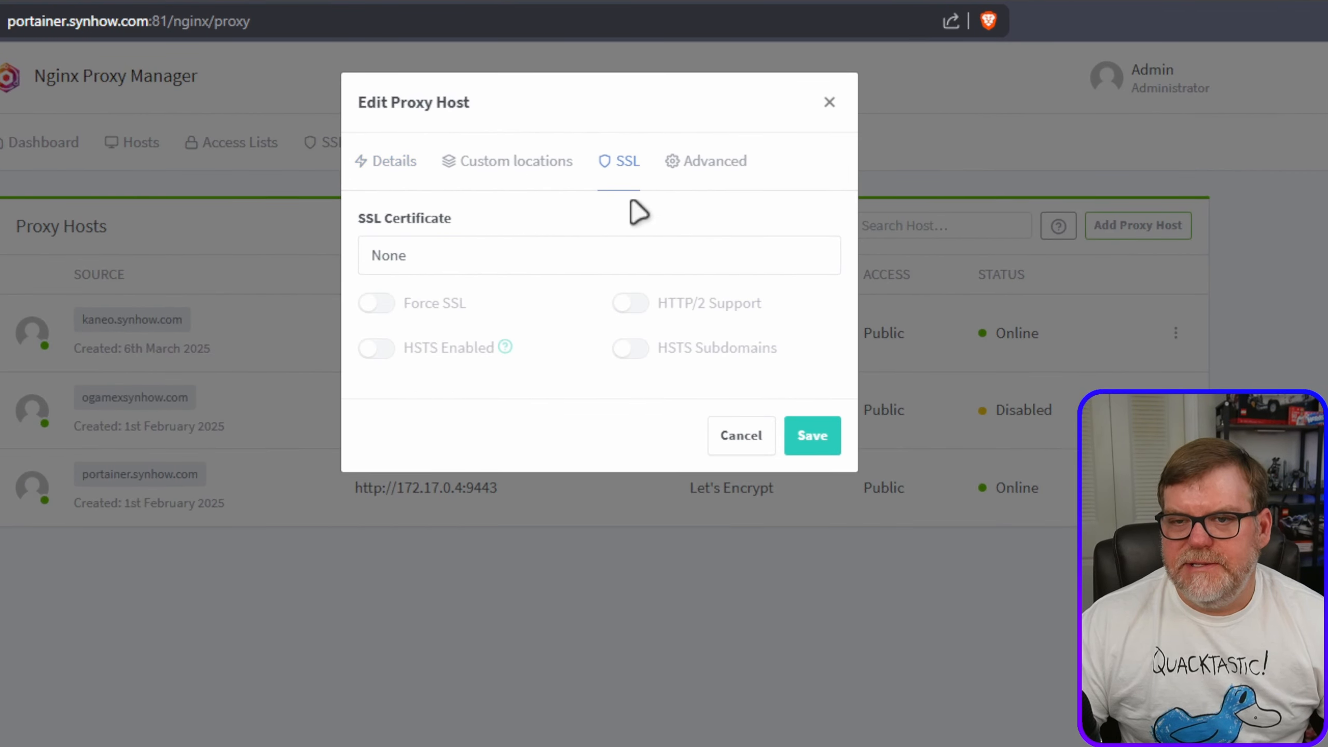
click(465, 258)
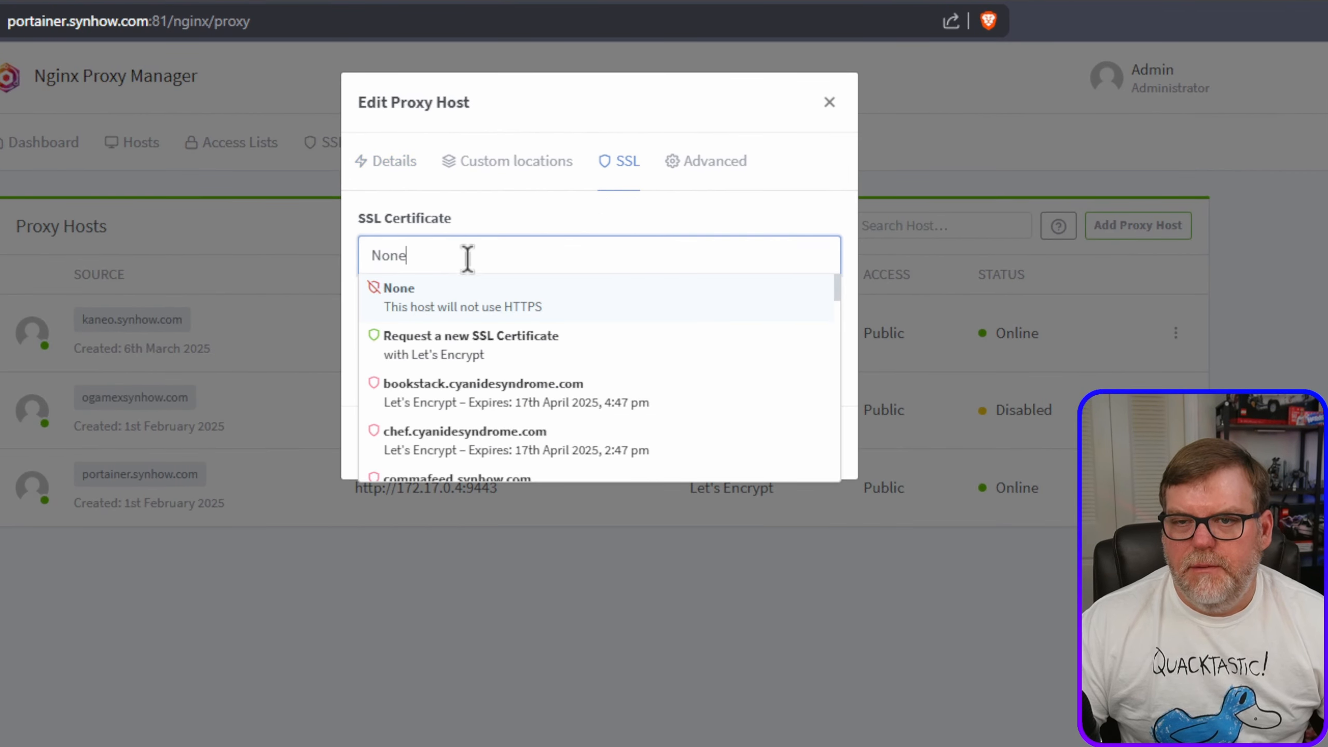
click(478, 345)
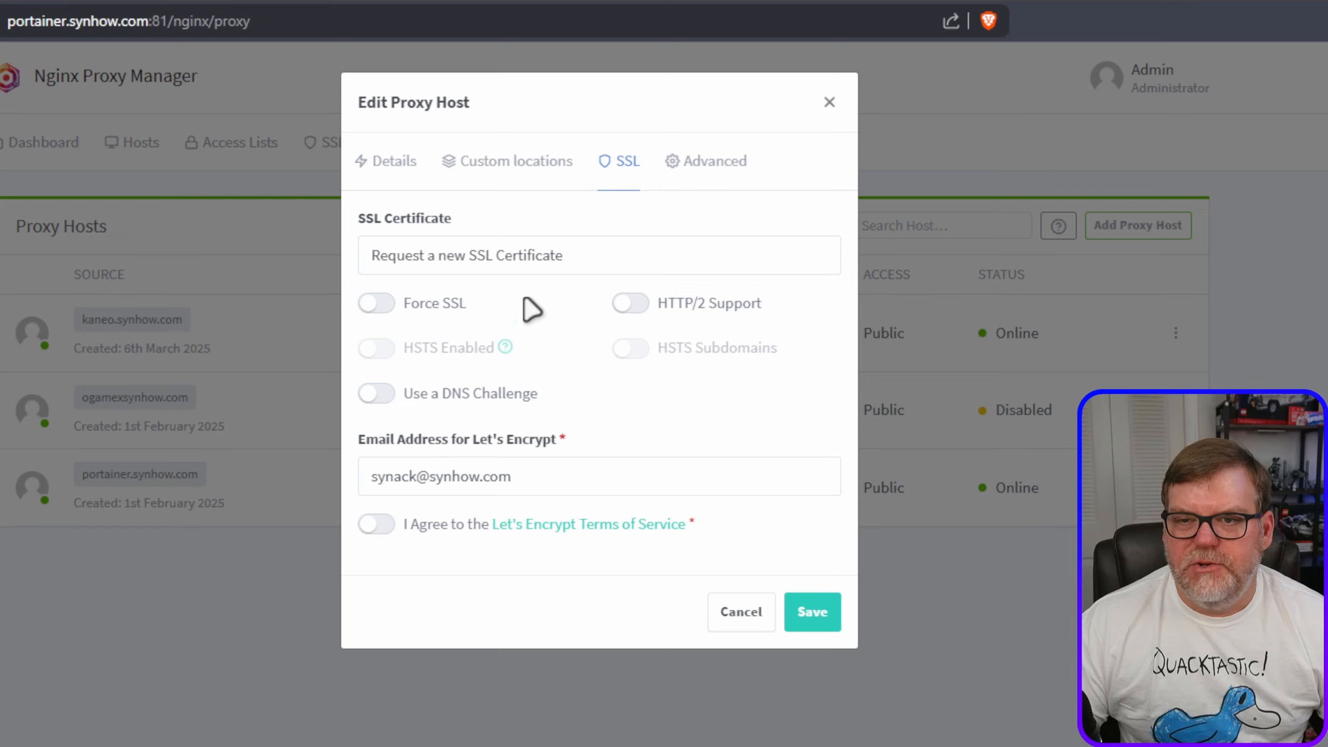
click(378, 303)
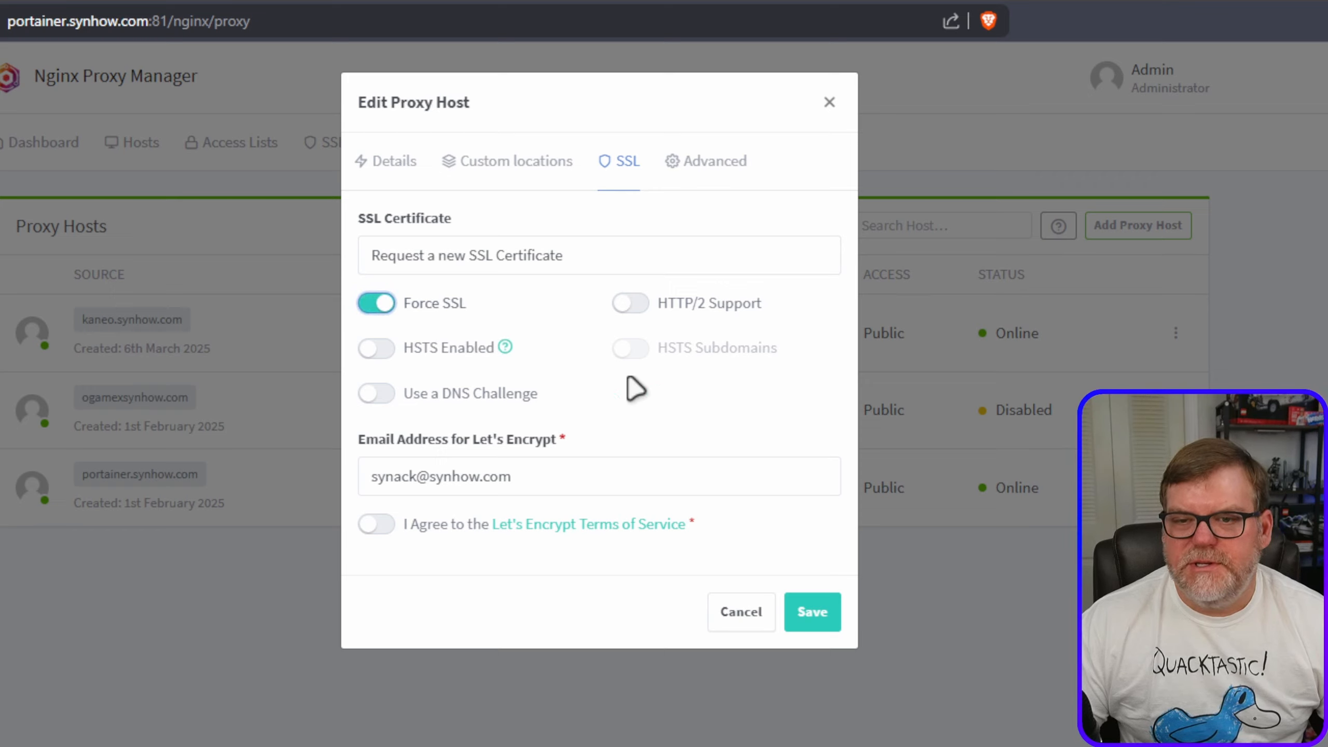
click(373, 527)
click(836, 618)
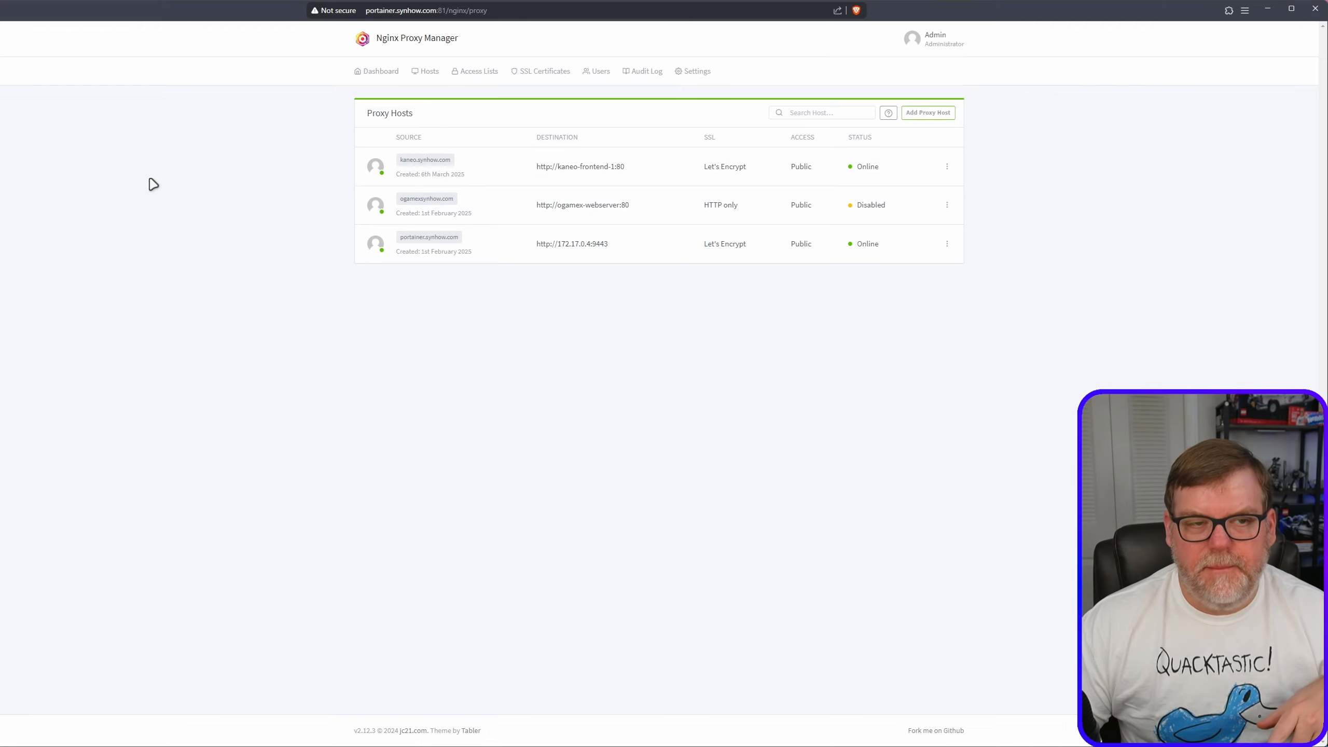
- Start a new proxy host with domain name kaneo-api.synhow.com, using the kaneo-api name from Namecheap
click(946, 116)
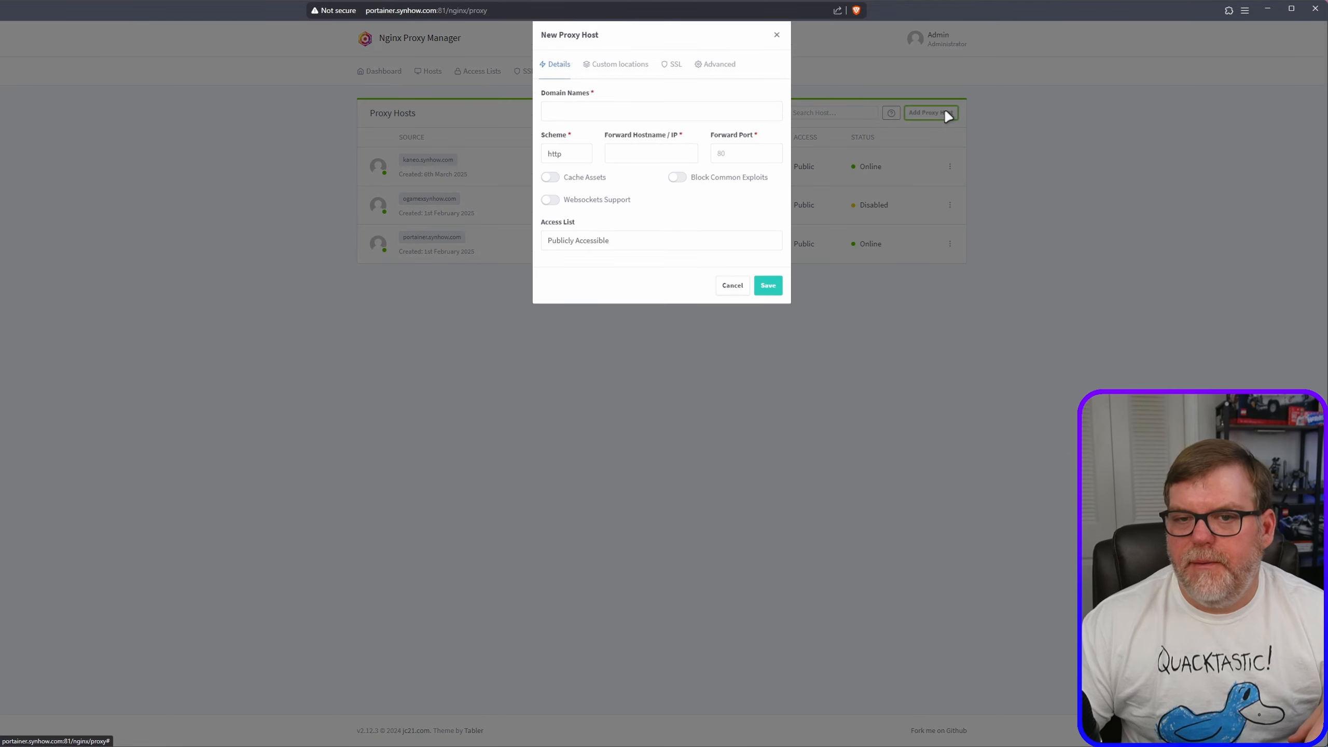
click(566, 127)
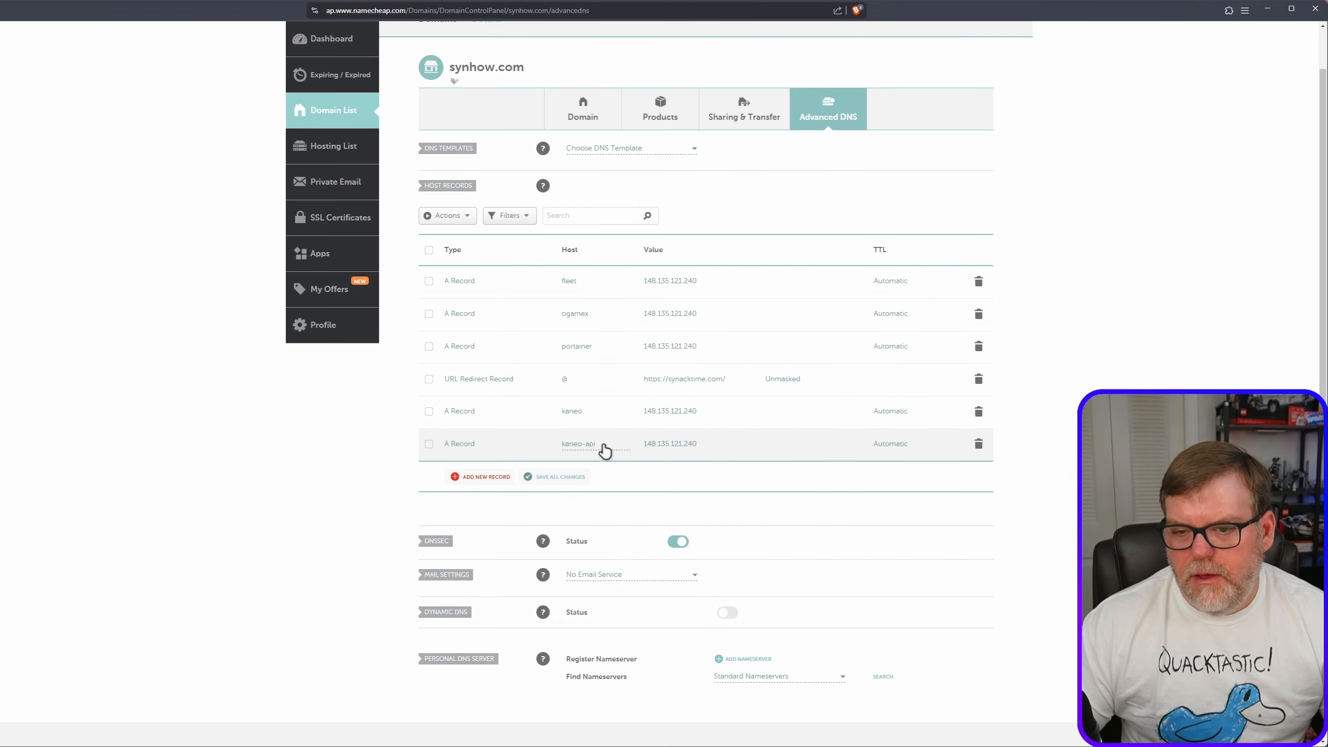
click(602, 446)
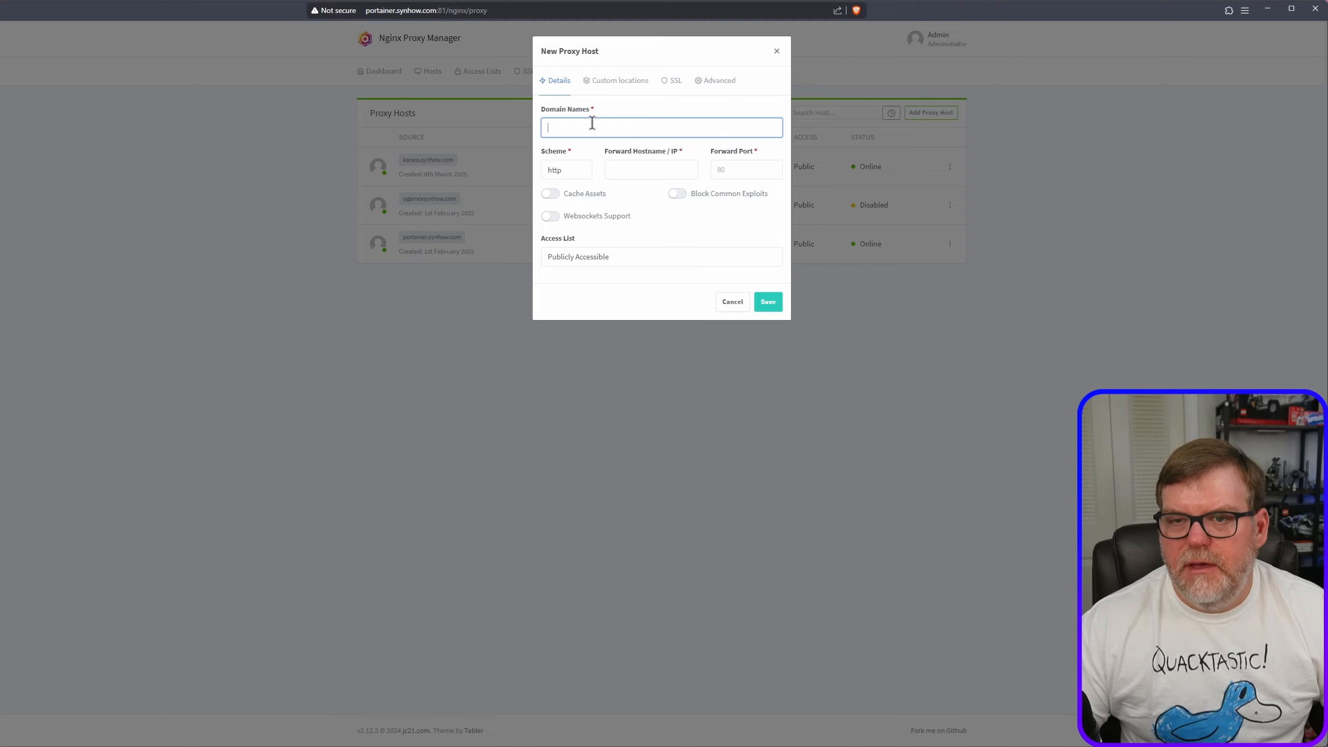
text(kaneo-api)
text(.s)
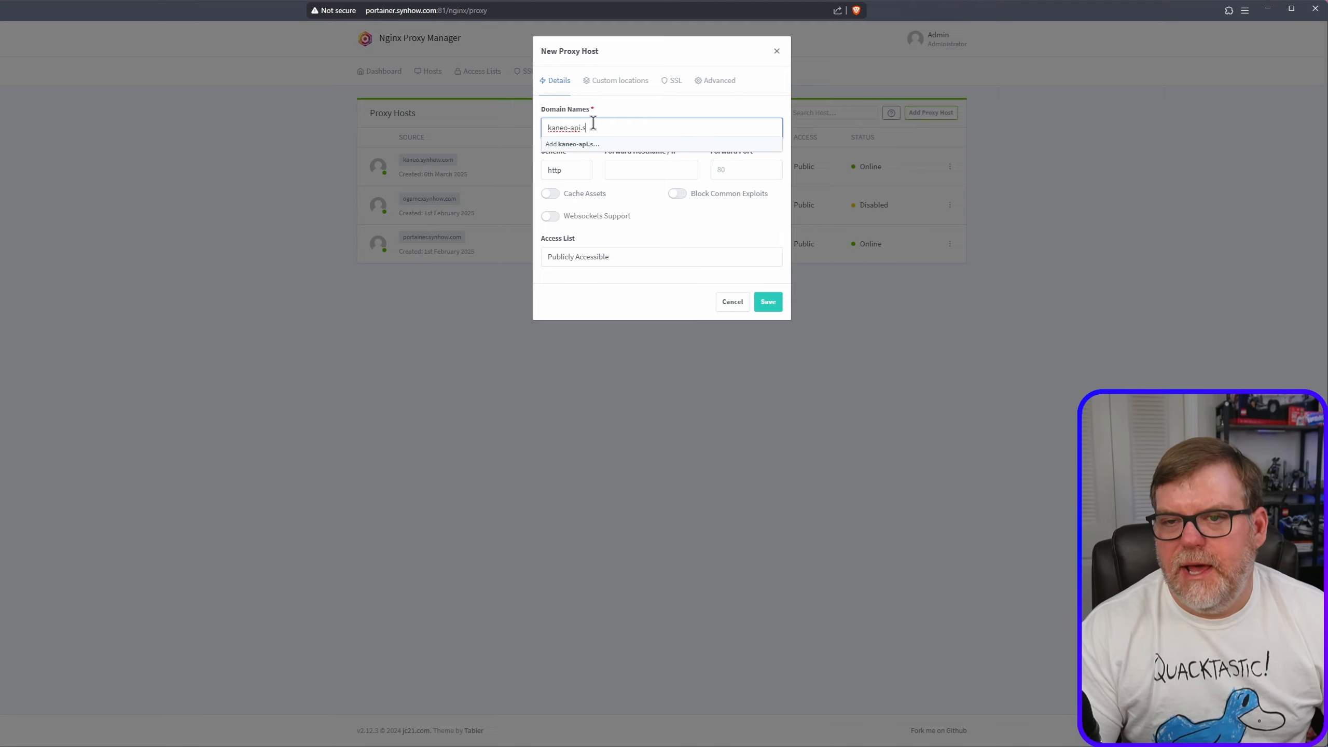
text(ynhow.com)
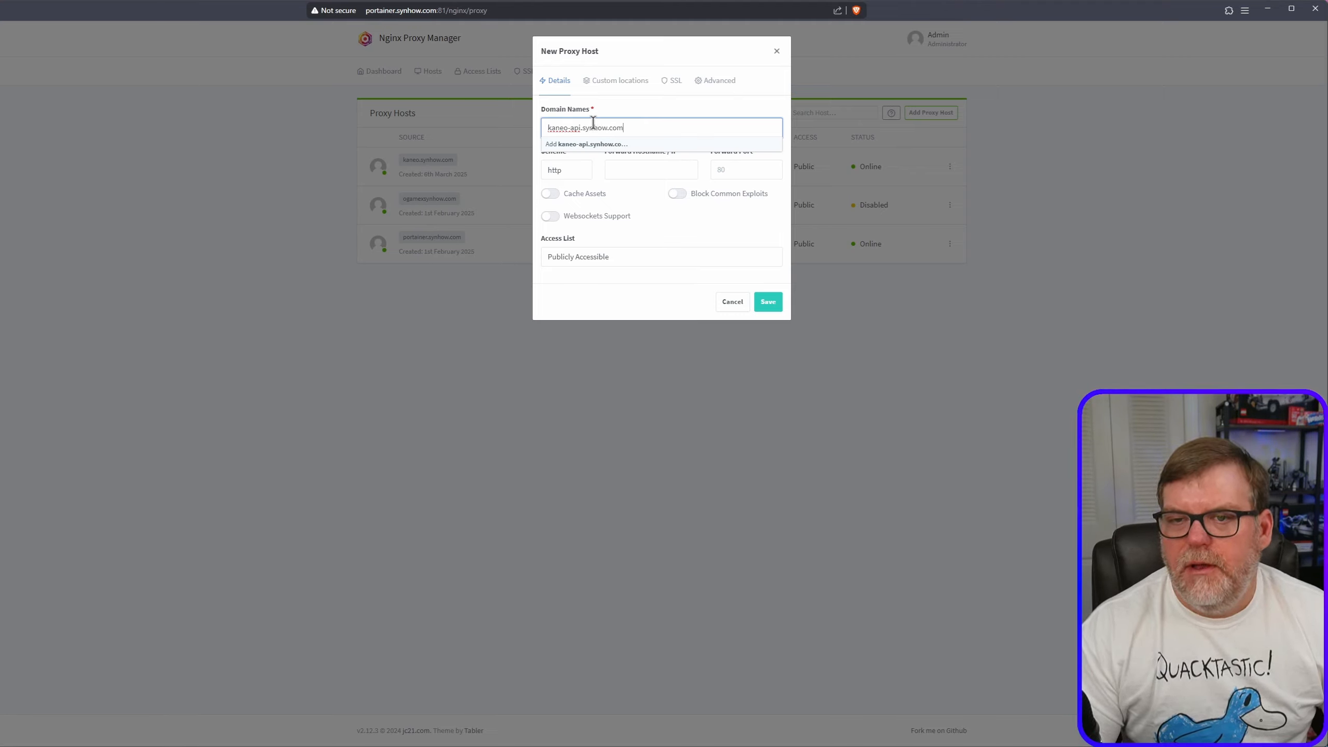
key(Return)
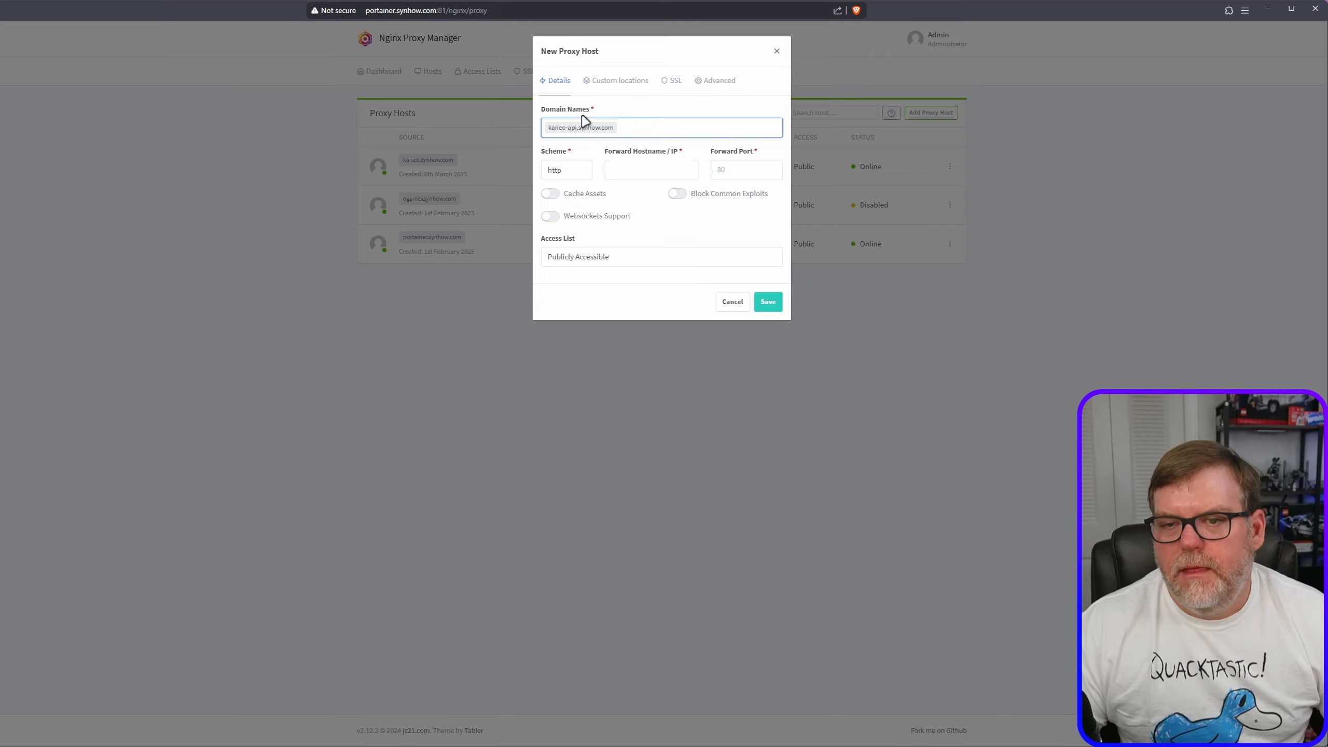
click(640, 171)
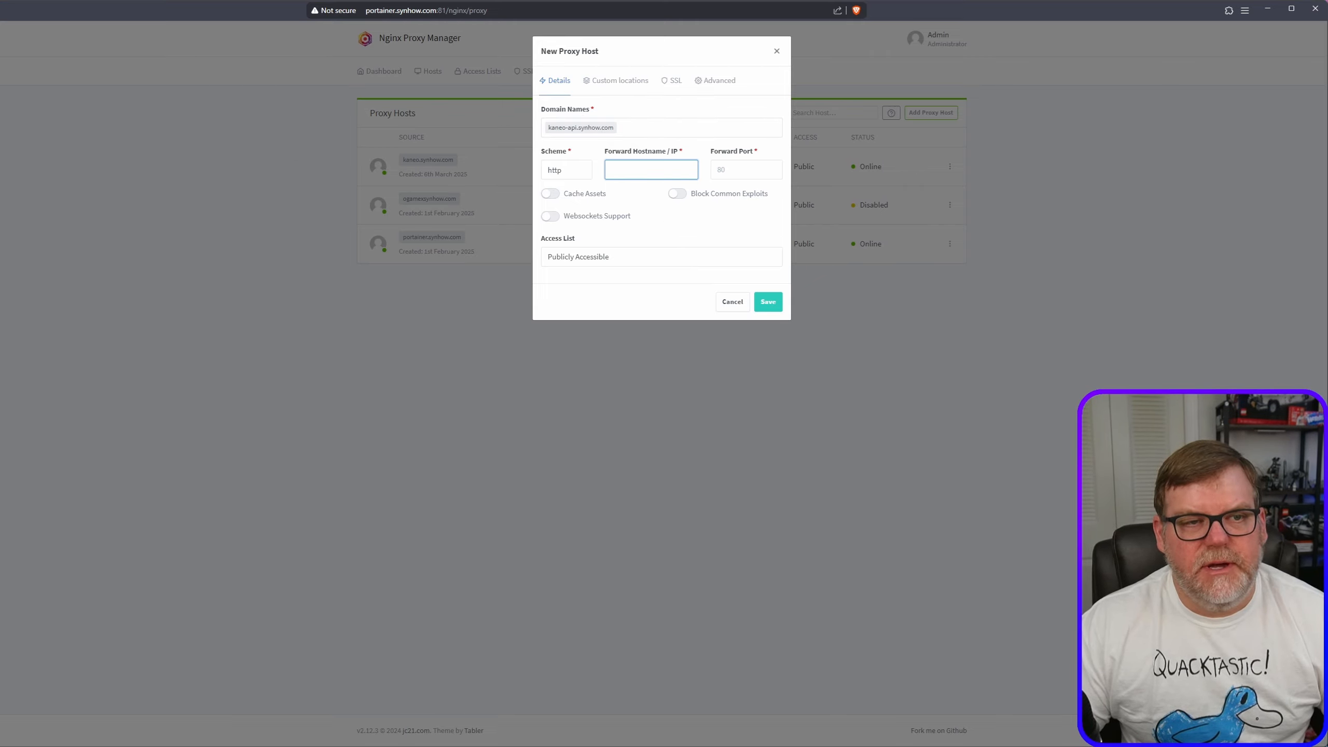
key(ctrl+Tab)
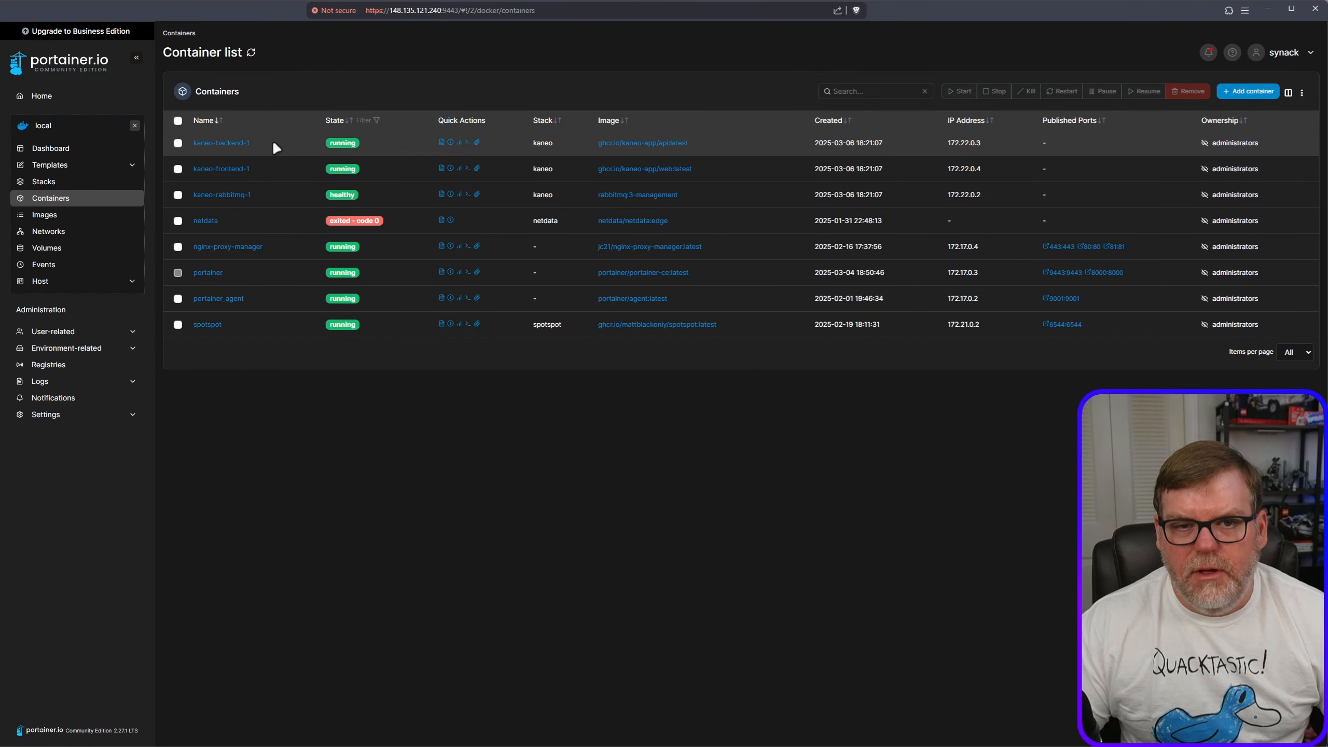
- Set the new host's forward hostname to kaneo-backend-1, copied from Portainer
drag(271, 139, 195, 142)
key(ctrl+c)
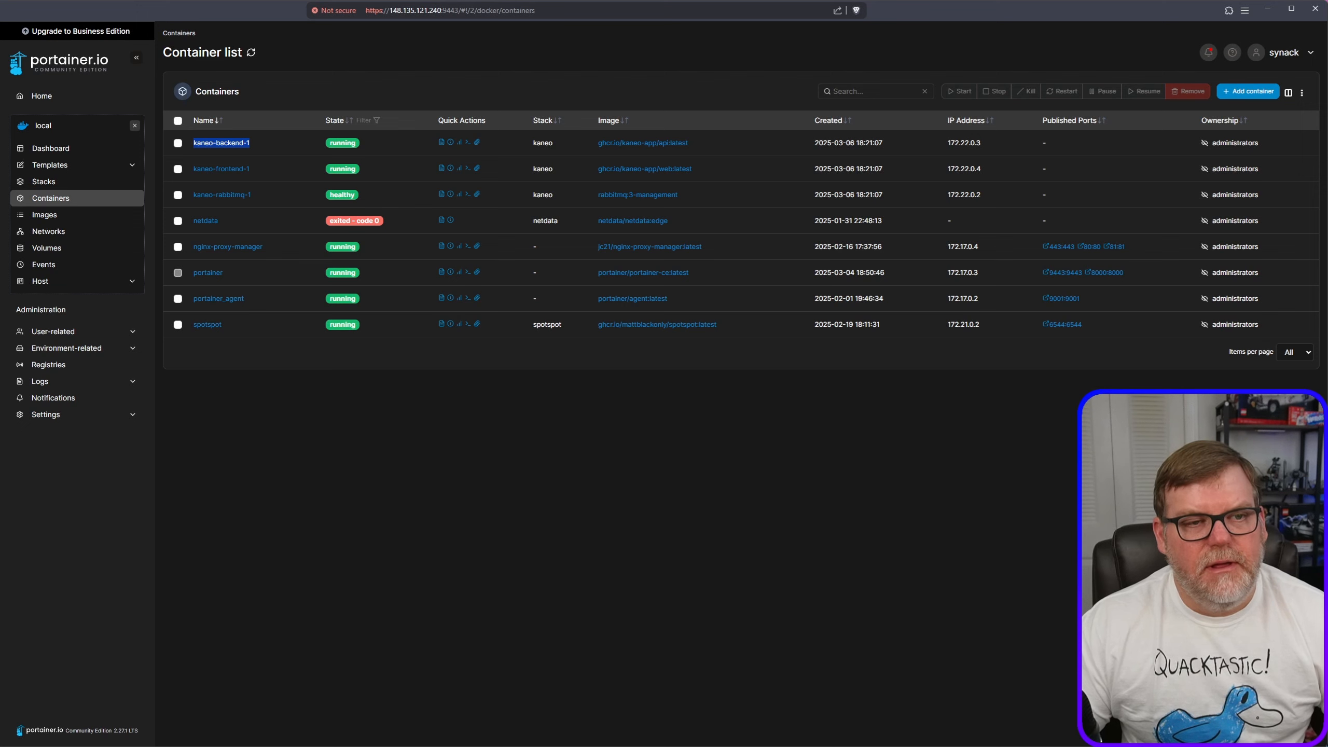
key(ctrl+Tab)
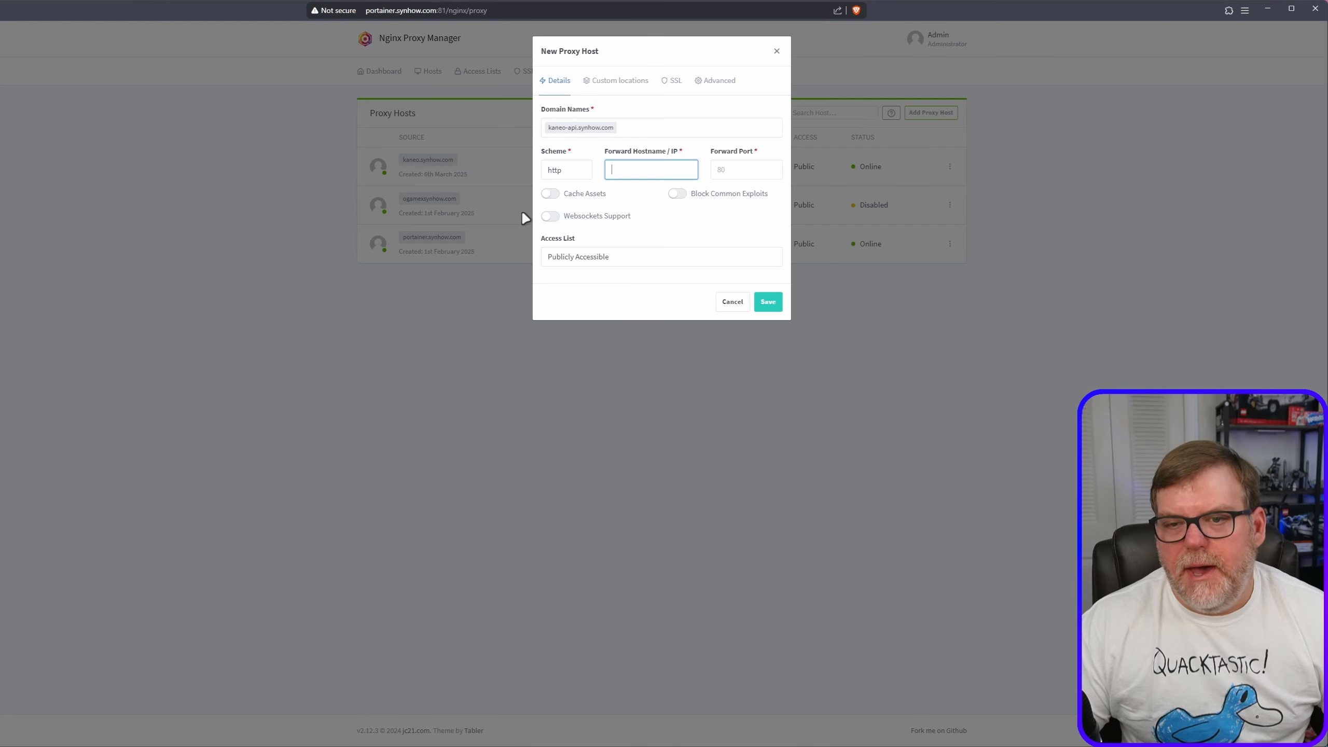
click(652, 173)
key(ctrl+v)
click(730, 174)
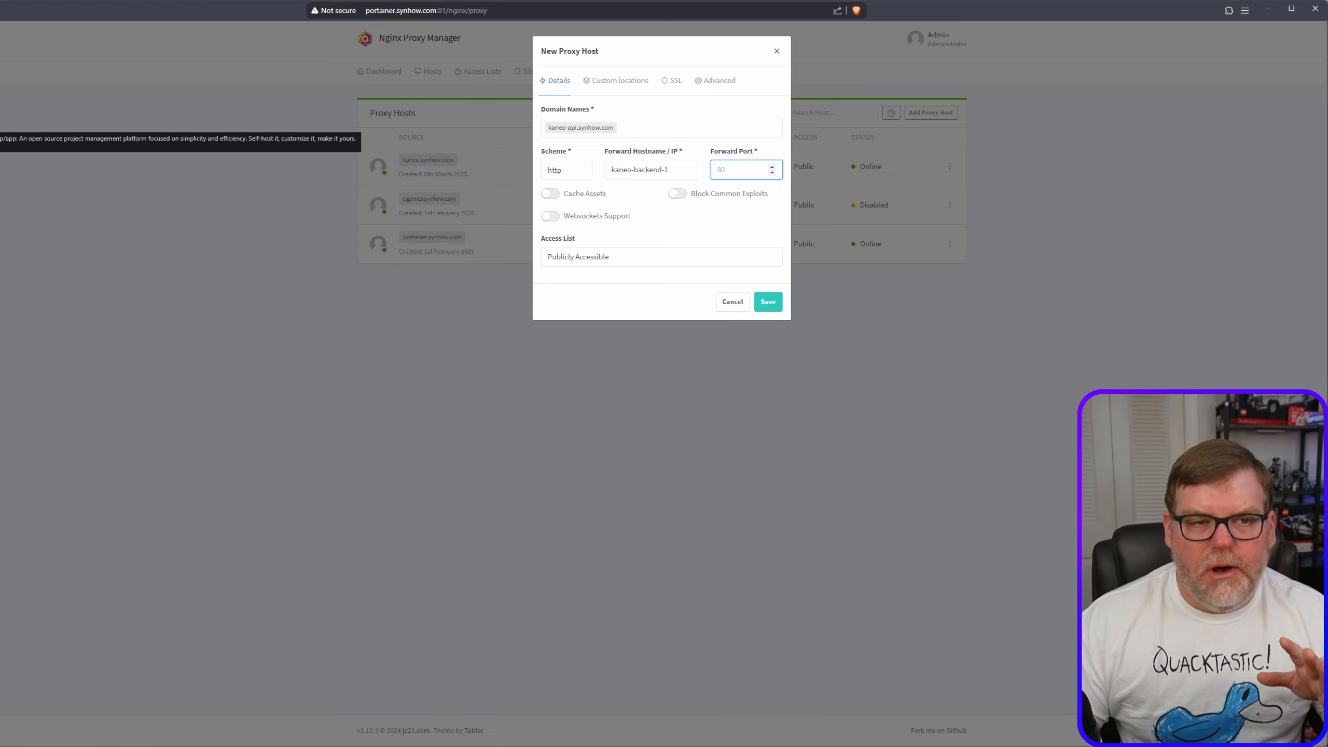
- Set forward port 1337 from the README, enable Block Common Exploits and Websockets Support, and save
click(1, 125)
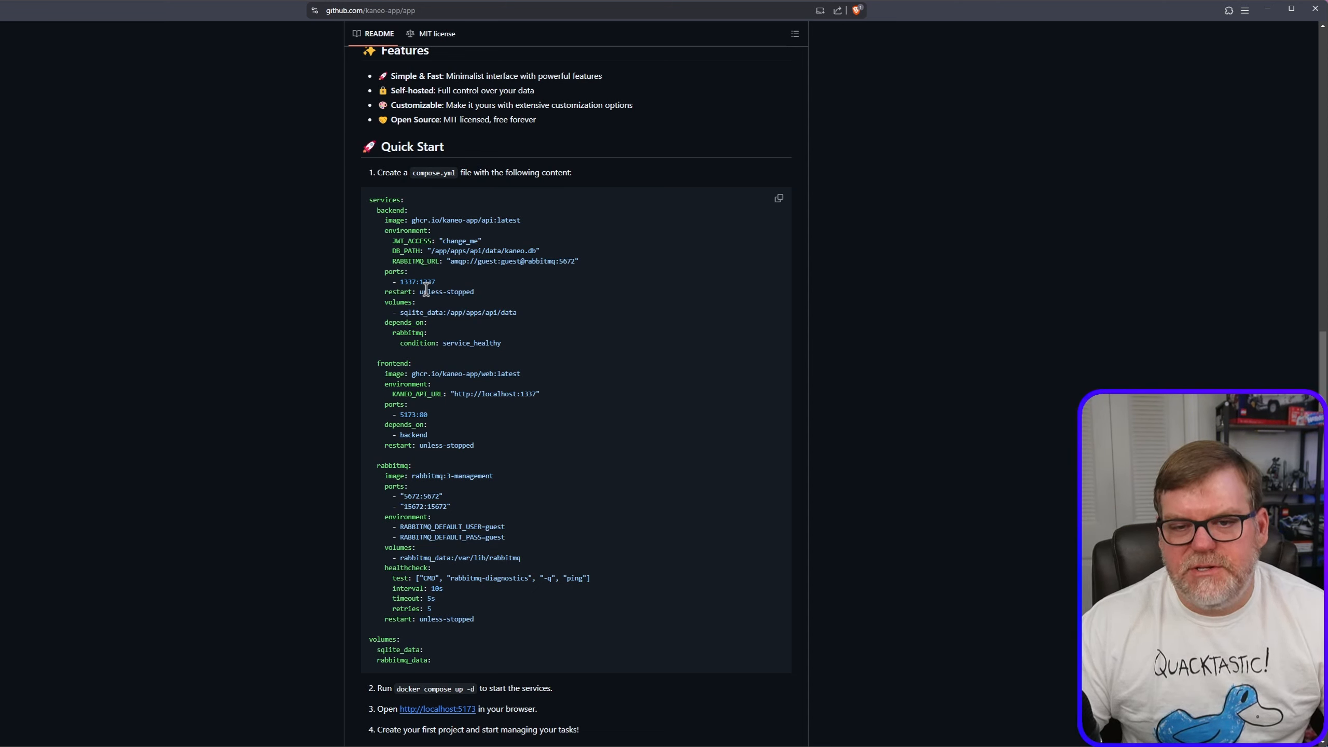
double_click(429, 281)
key(ctrl+c)
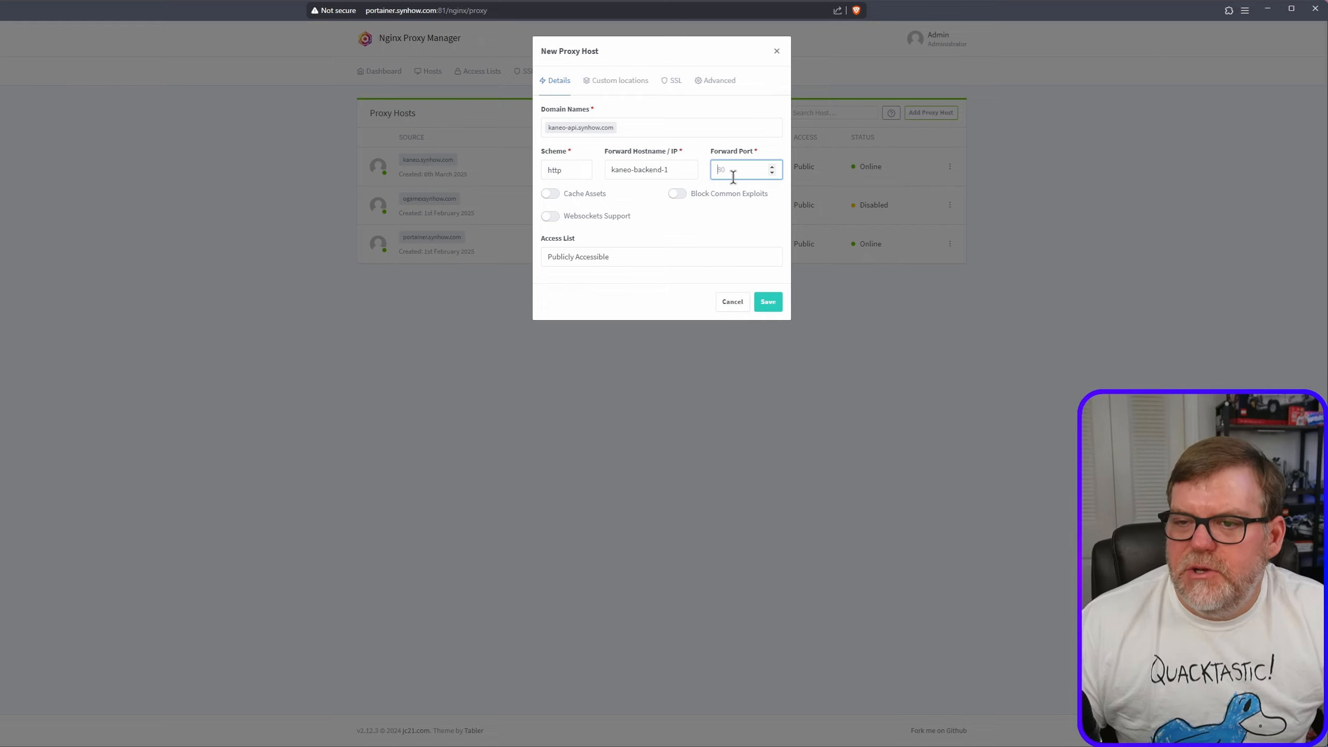
click(733, 171)
key(ctrl+v)
click(677, 193)
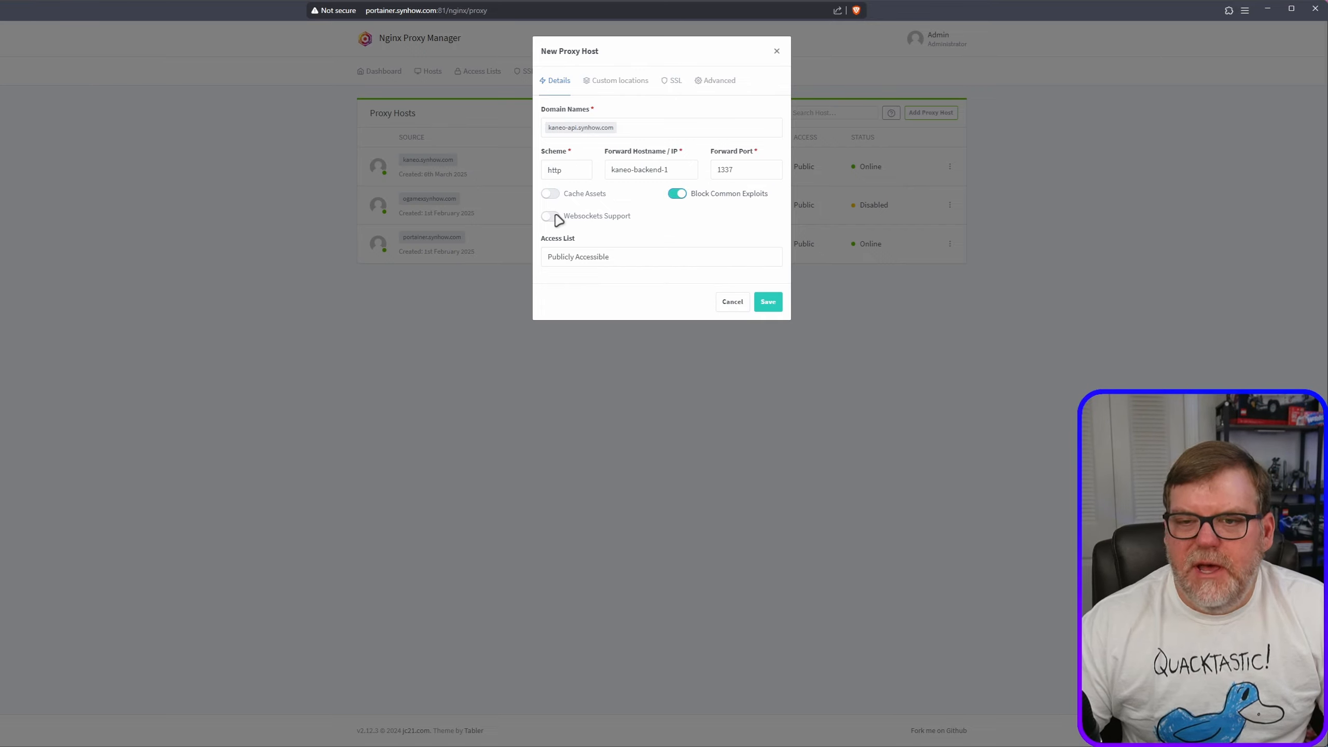
click(550, 216)
click(777, 305)
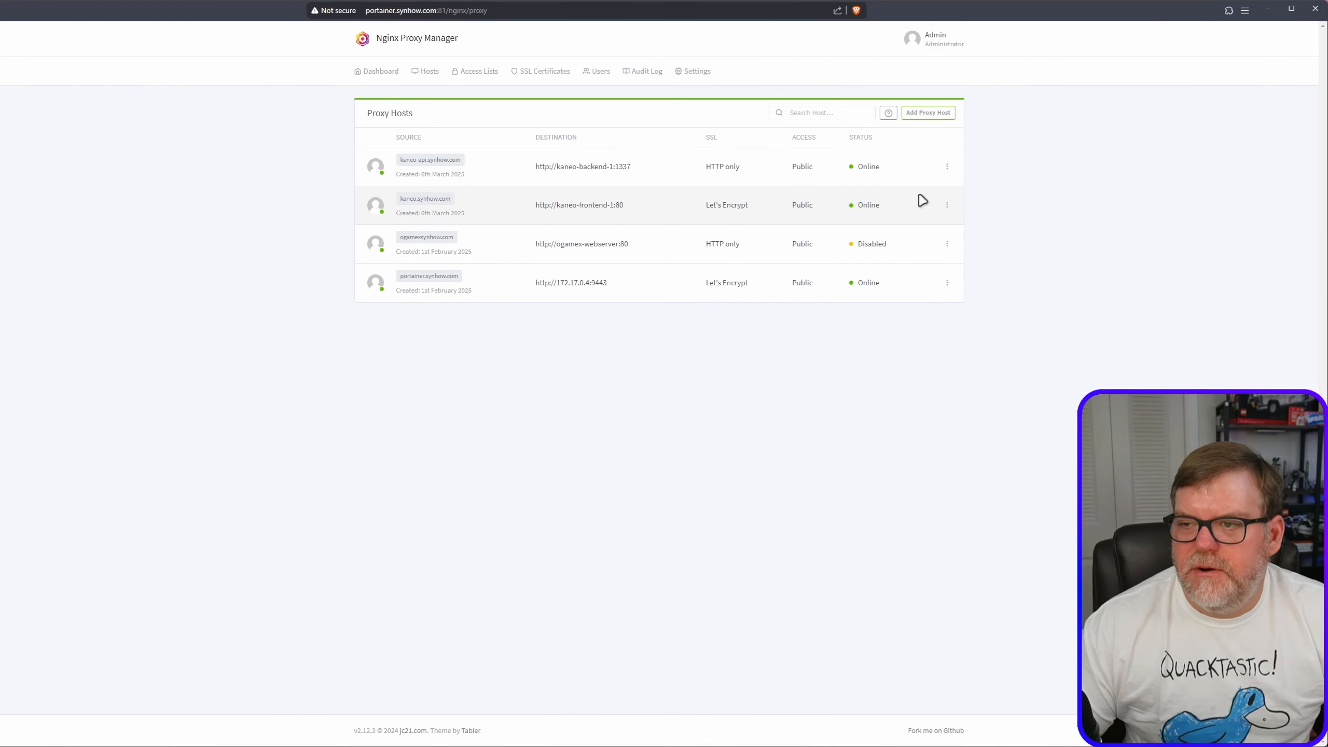
- Request a new Let's Encrypt certificate for kaneo-api.synhow.com with Force SSL enabled and terms accepted
click(947, 167)
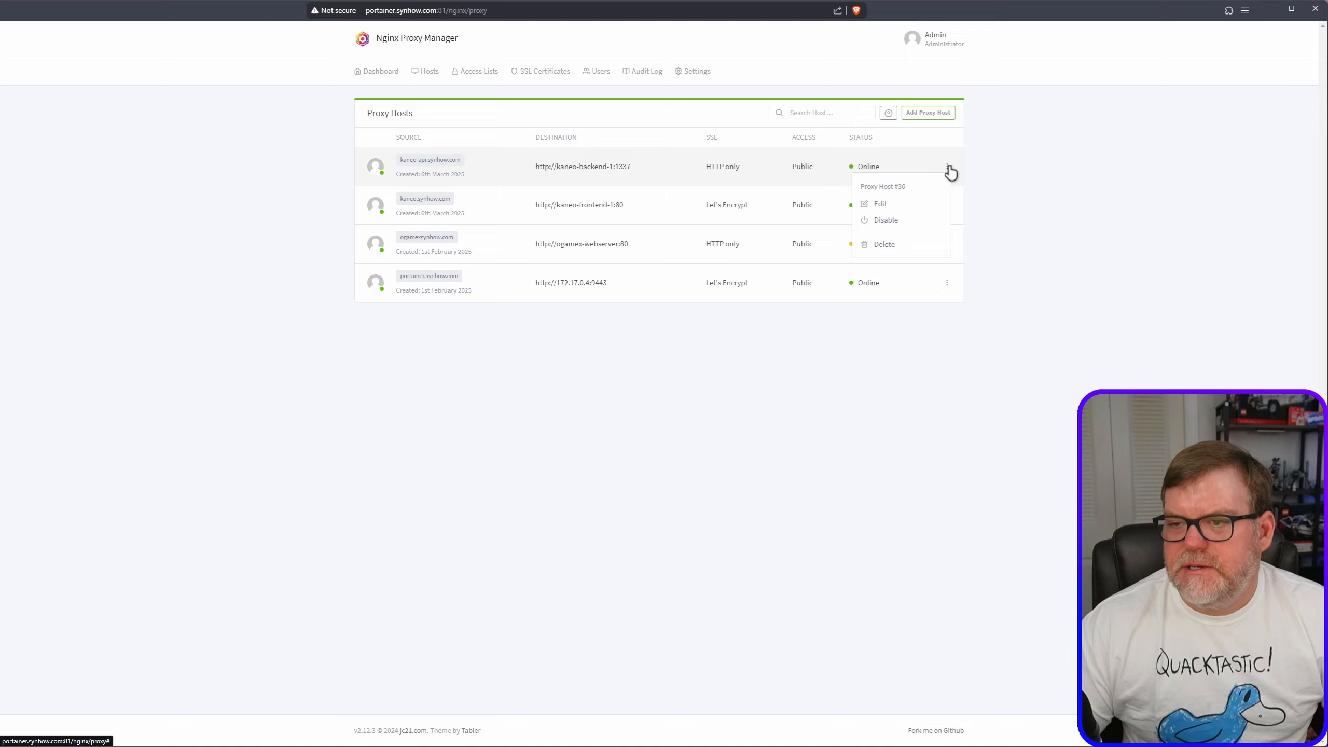
click(881, 204)
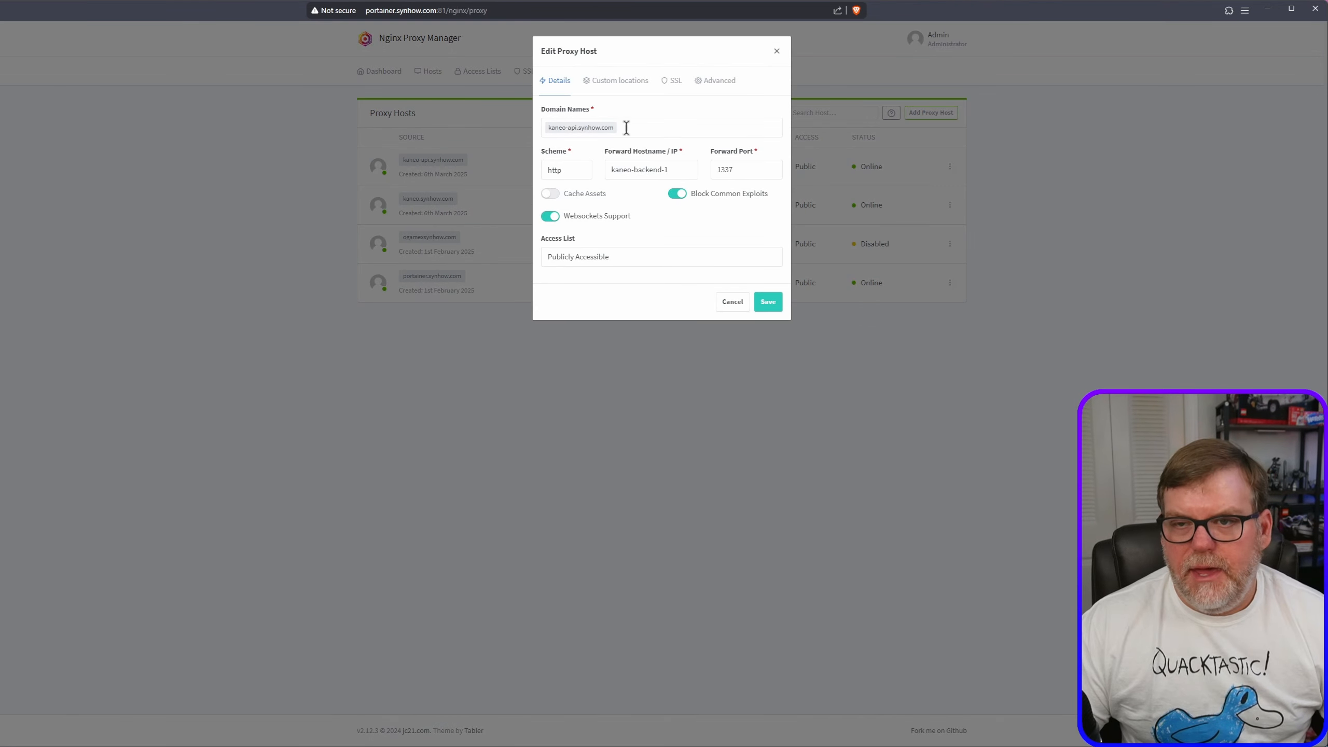
click(674, 83)
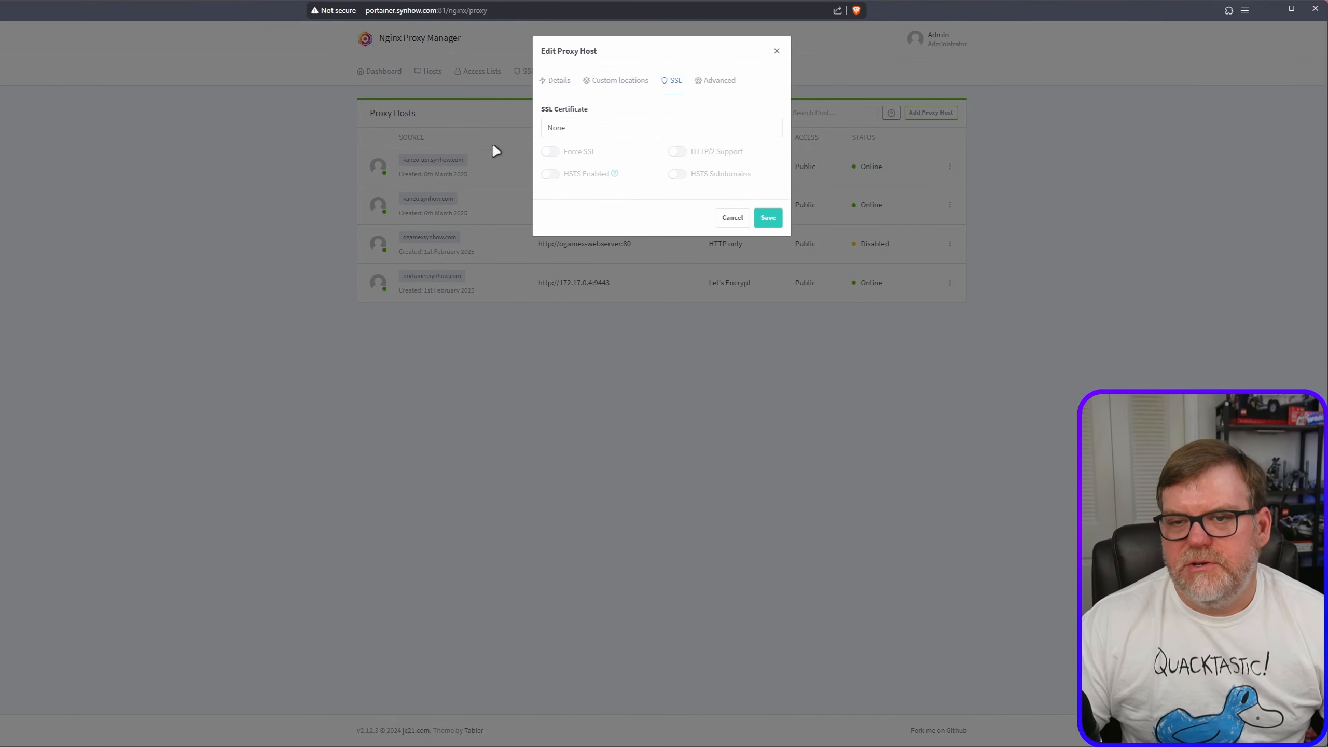
click(570, 130)
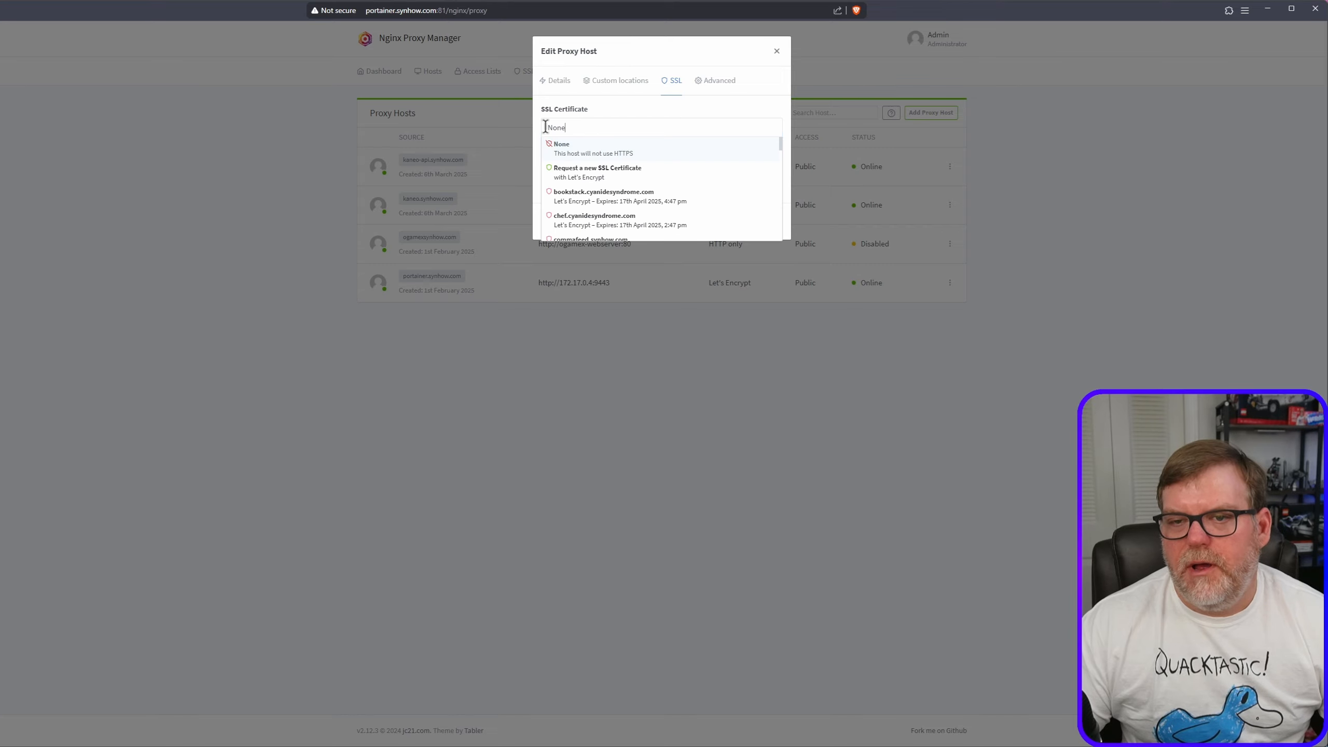
click(587, 169)
click(554, 152)
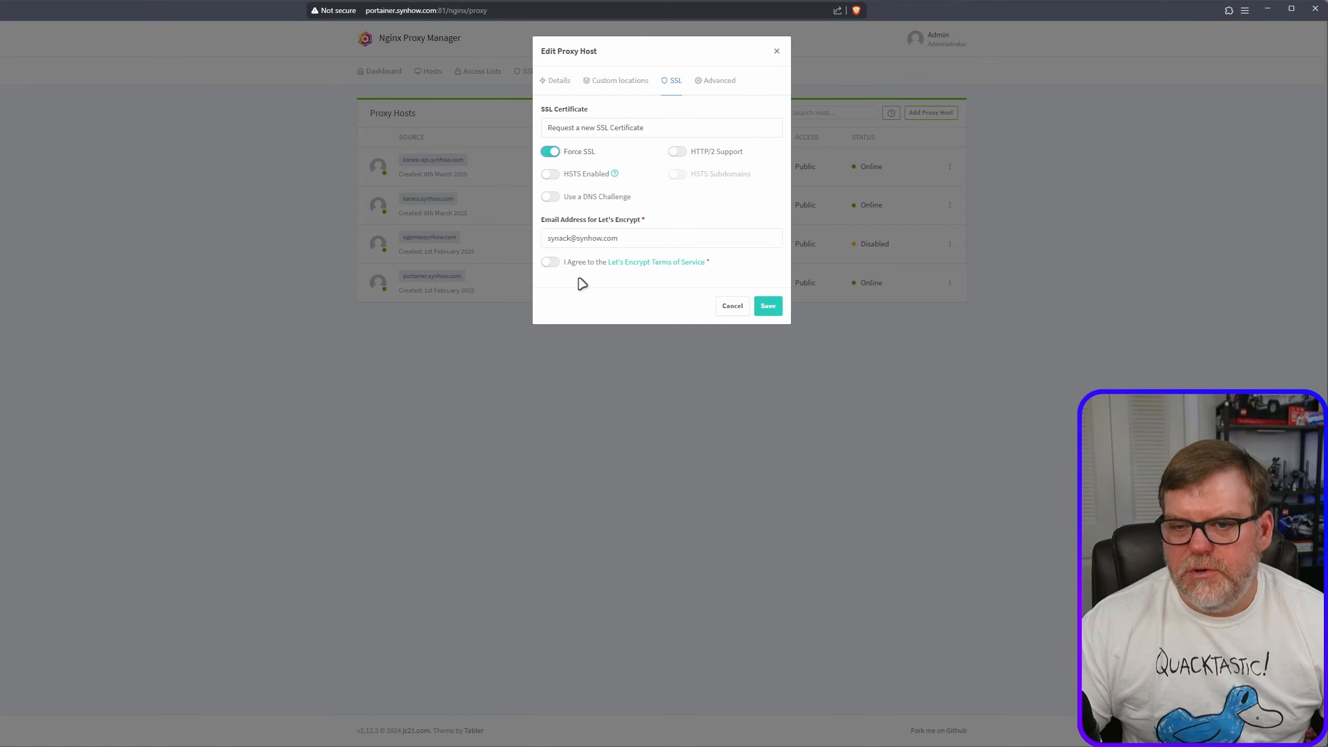
click(549, 262)
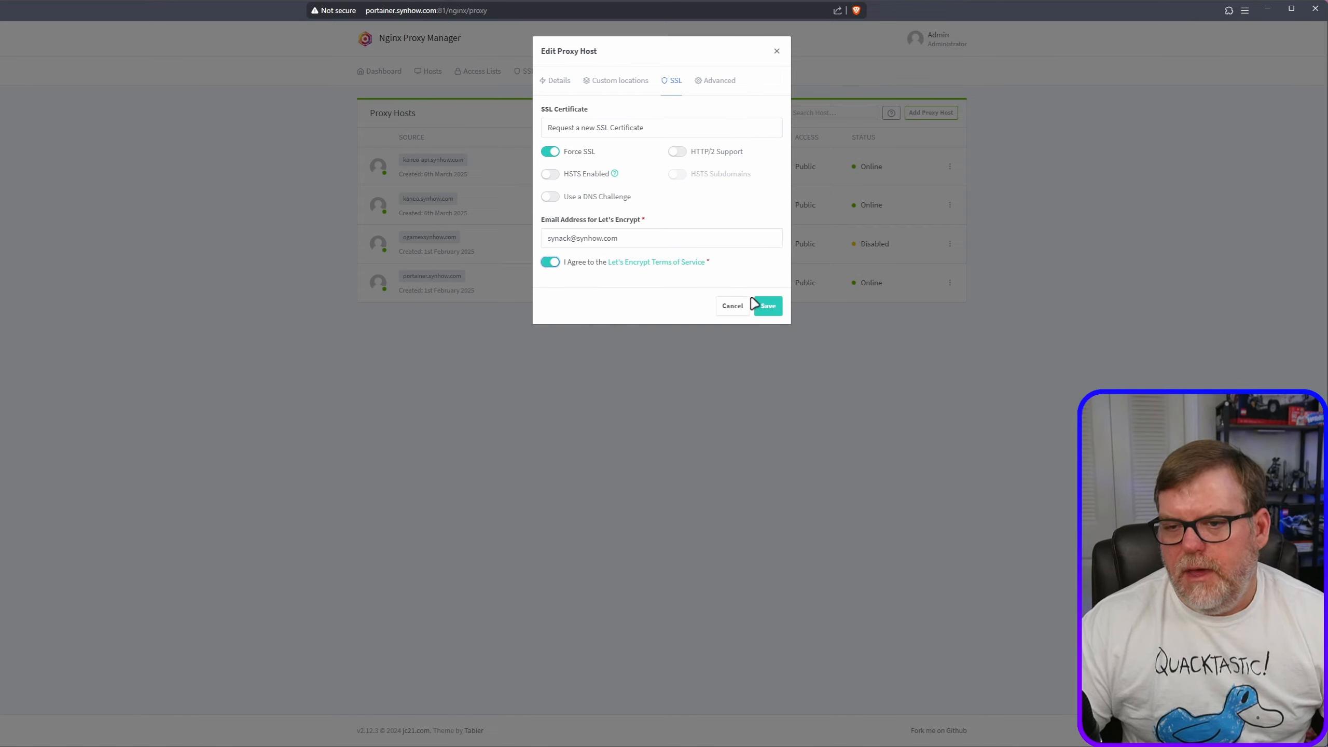
click(767, 309)
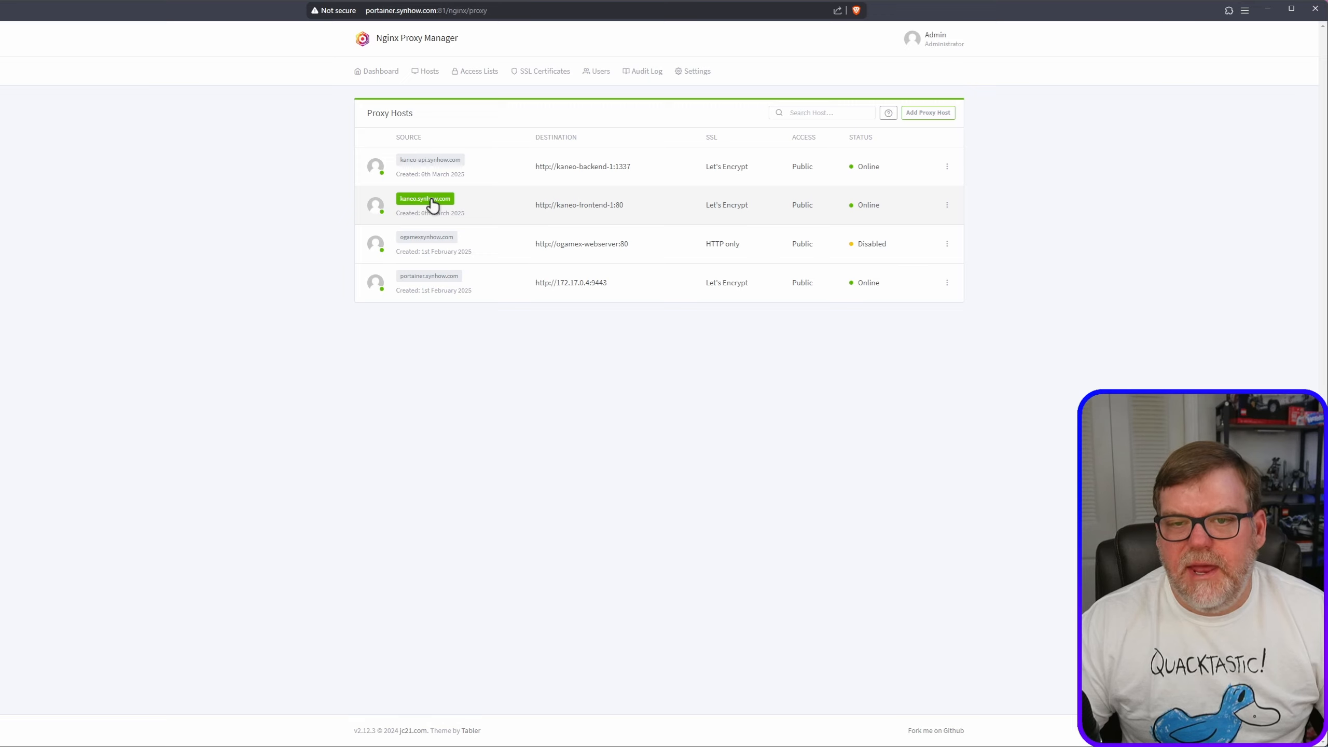
- Test kaneo.synhow.com (sign-in page) and kaneo-api.synhow.com (NOT_FOUND JSON), then return to the Kaneo tab
click(433, 204)
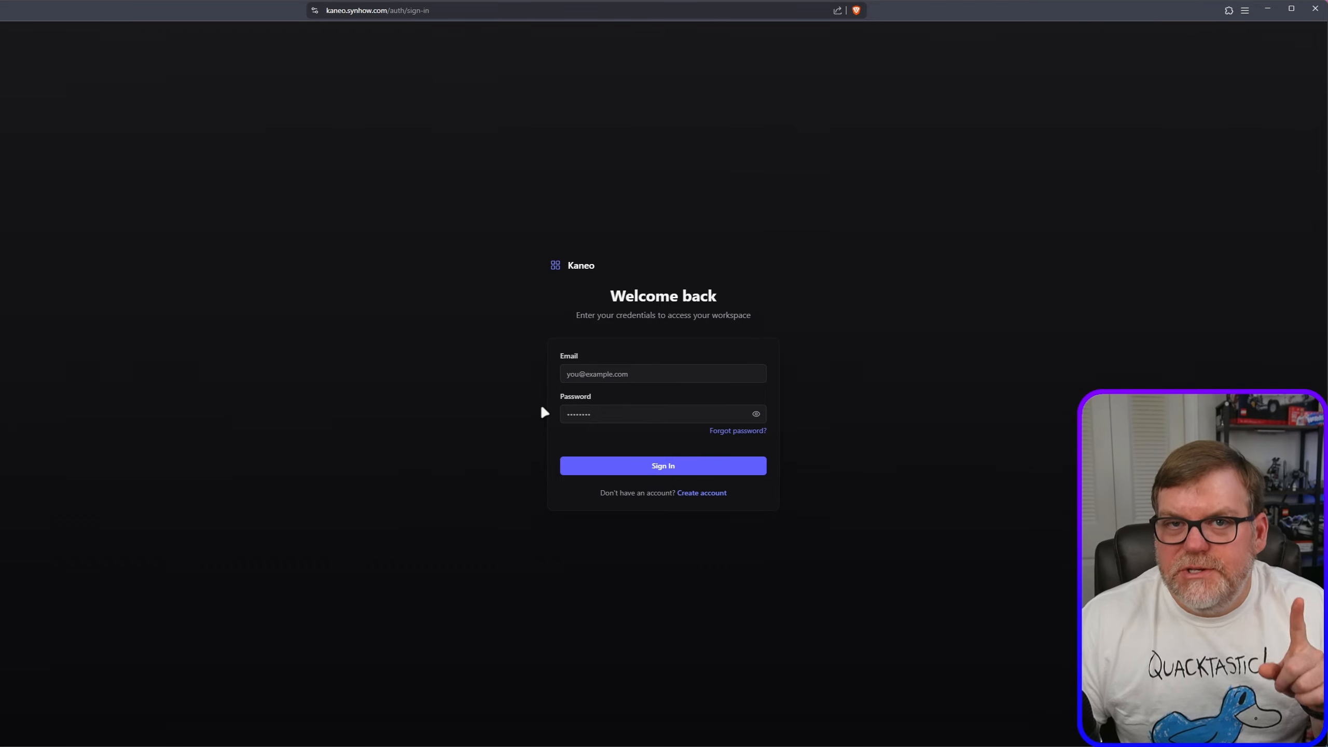
key(ctrl+w)
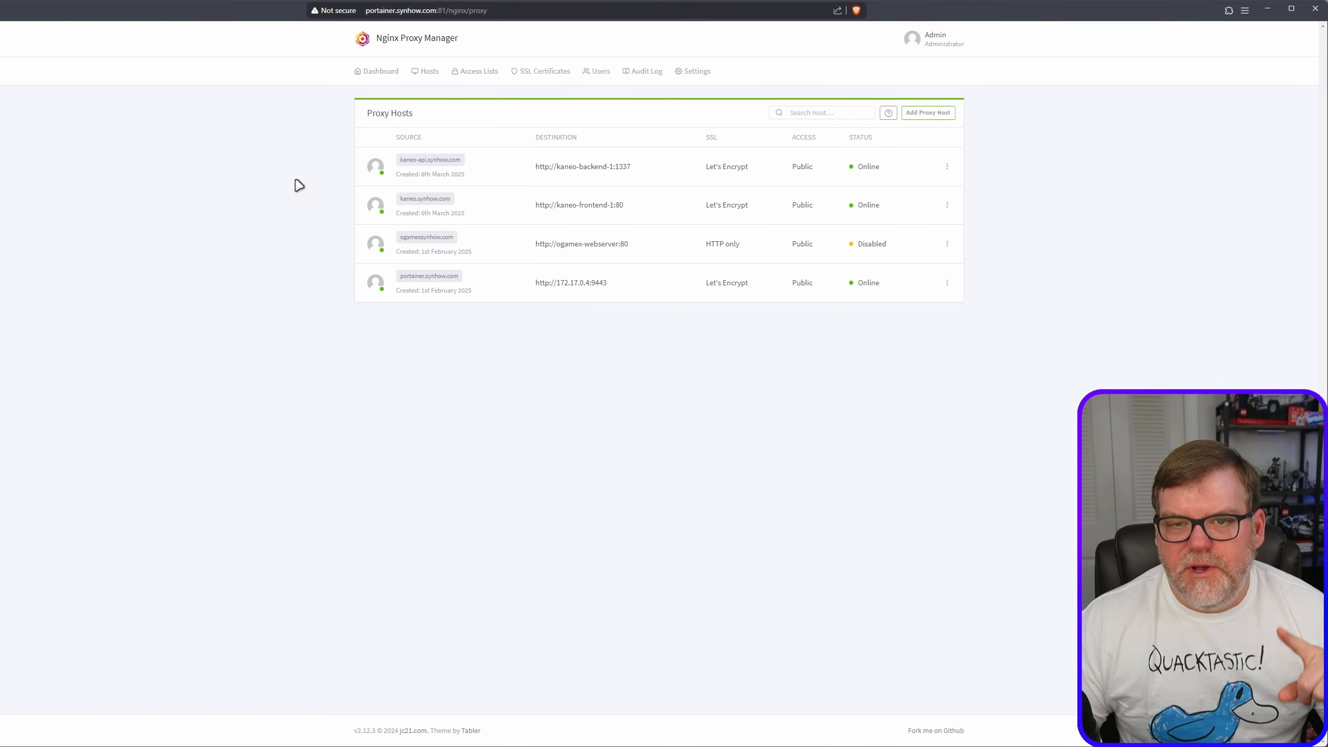
click(430, 160)
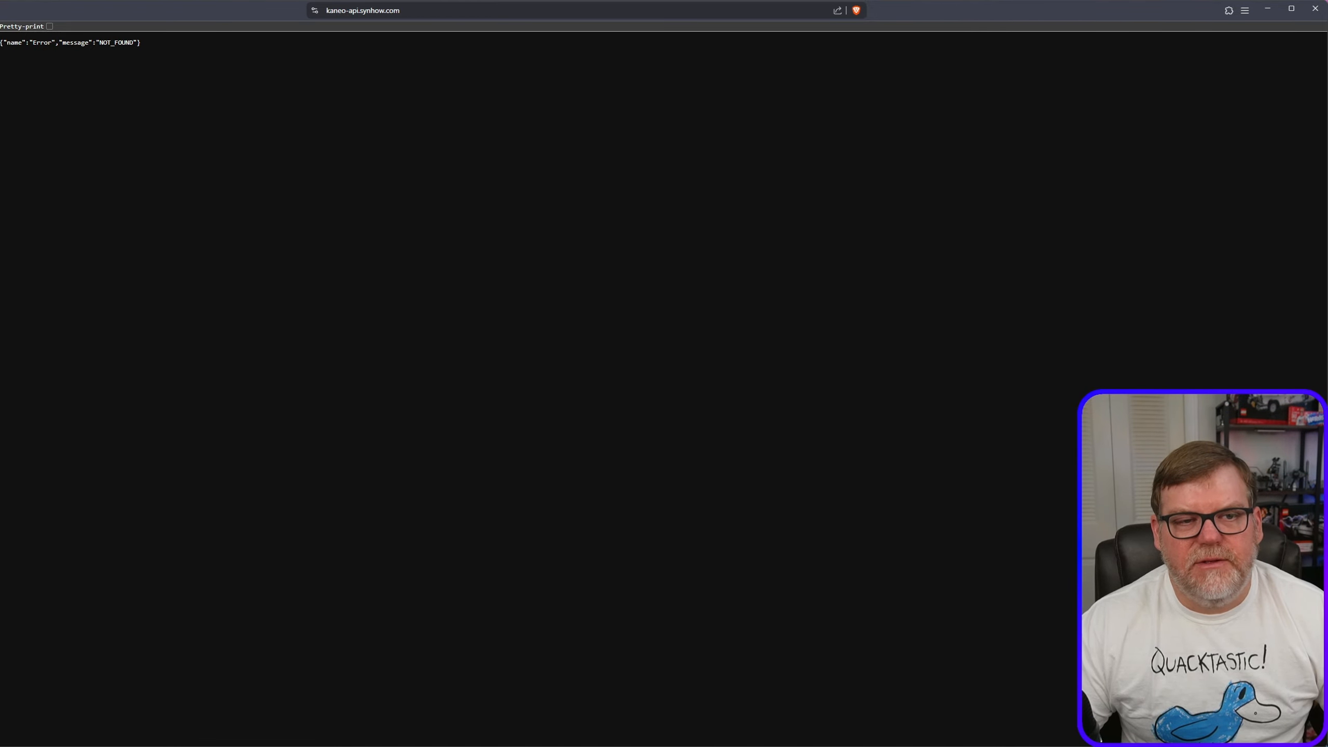
key(ctrl+w)
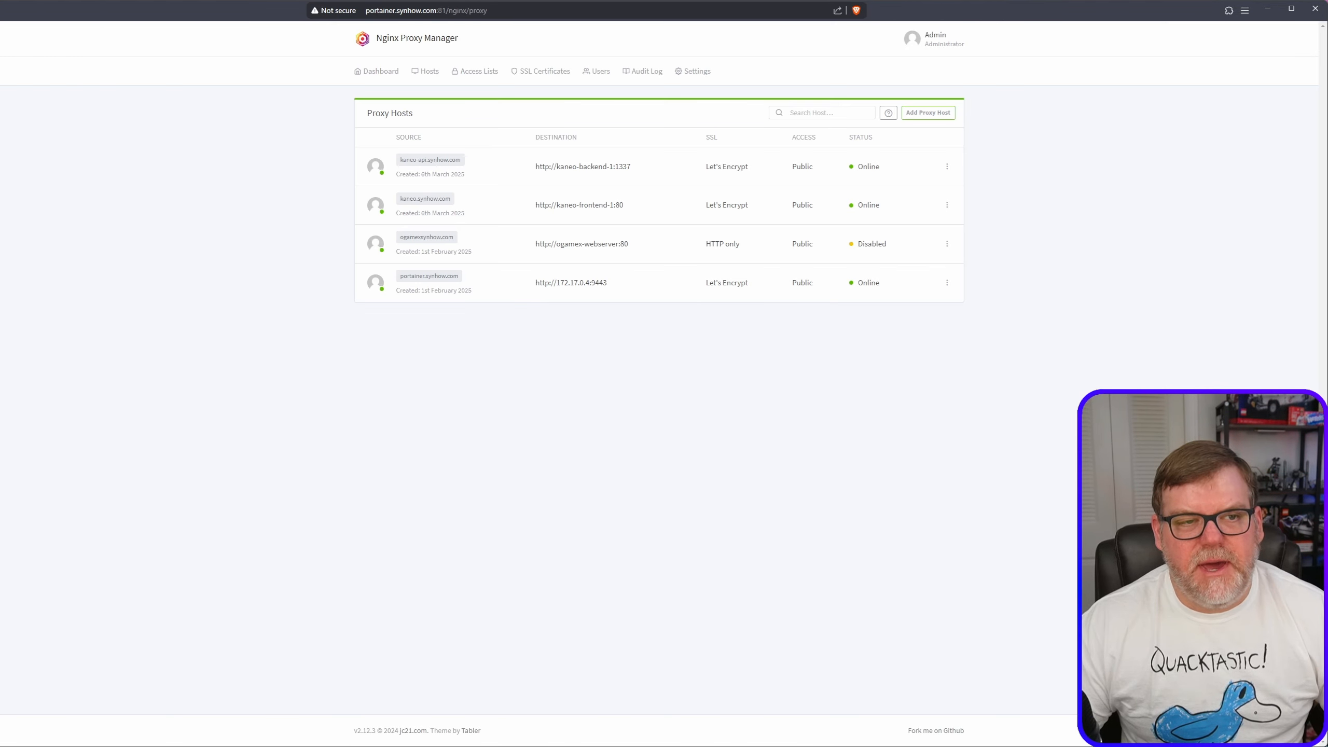
key(ctrl+Tab)
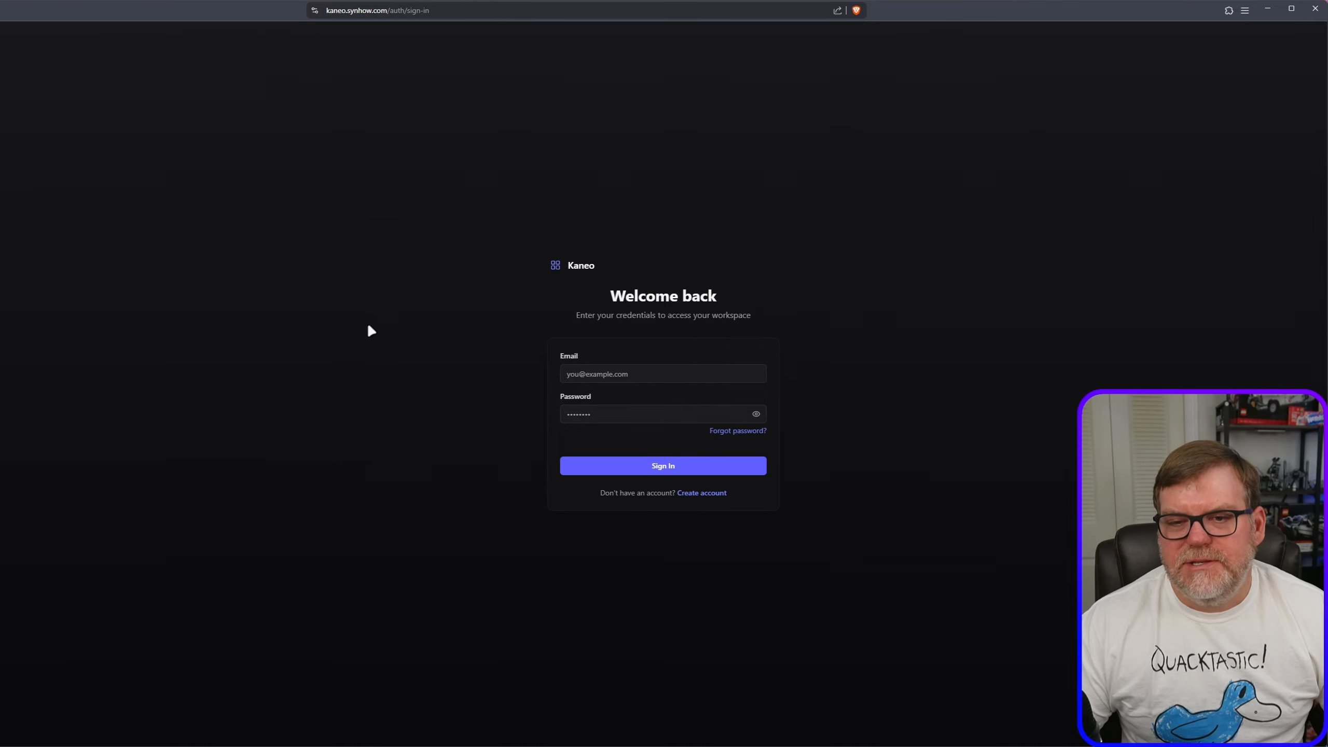